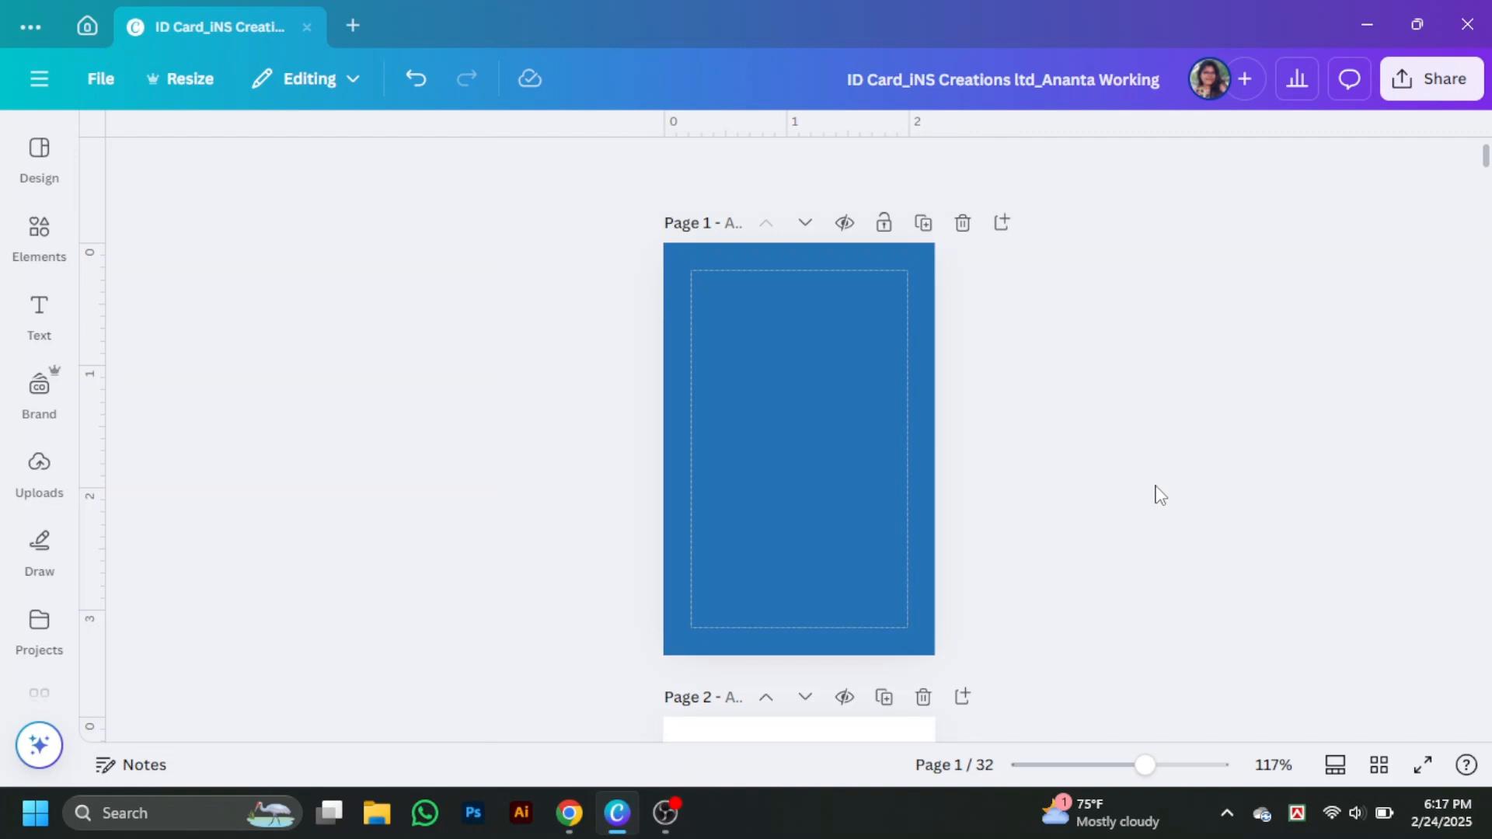
# - Add a Hexagon shape found by searching Elements for 'hex'
pyautogui.click(39, 237)
pyautogui.click(198, 151)
pyautogui.write('he')
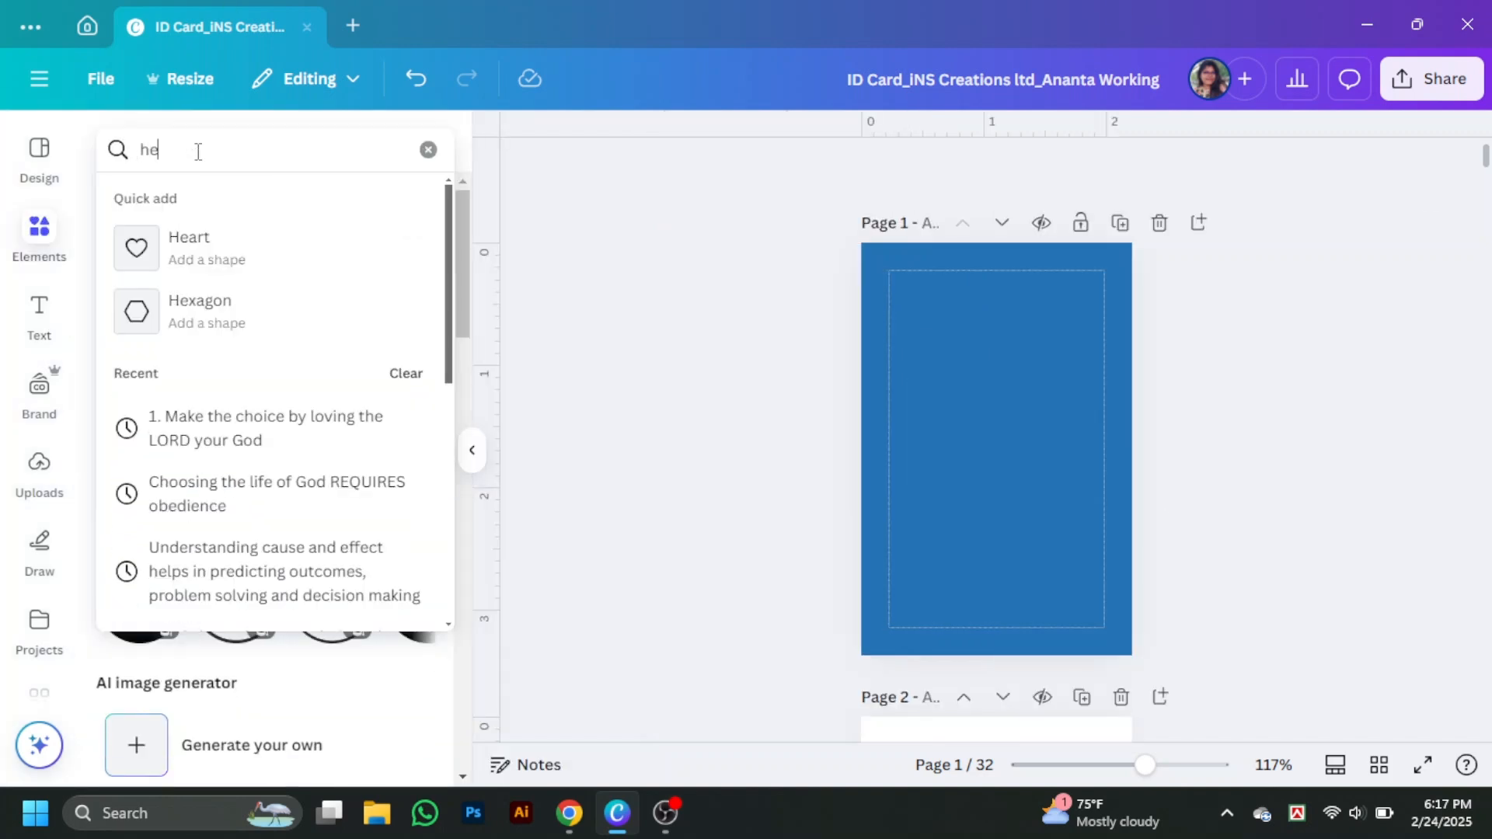
pyautogui.write('x')
pyautogui.click(190, 243)
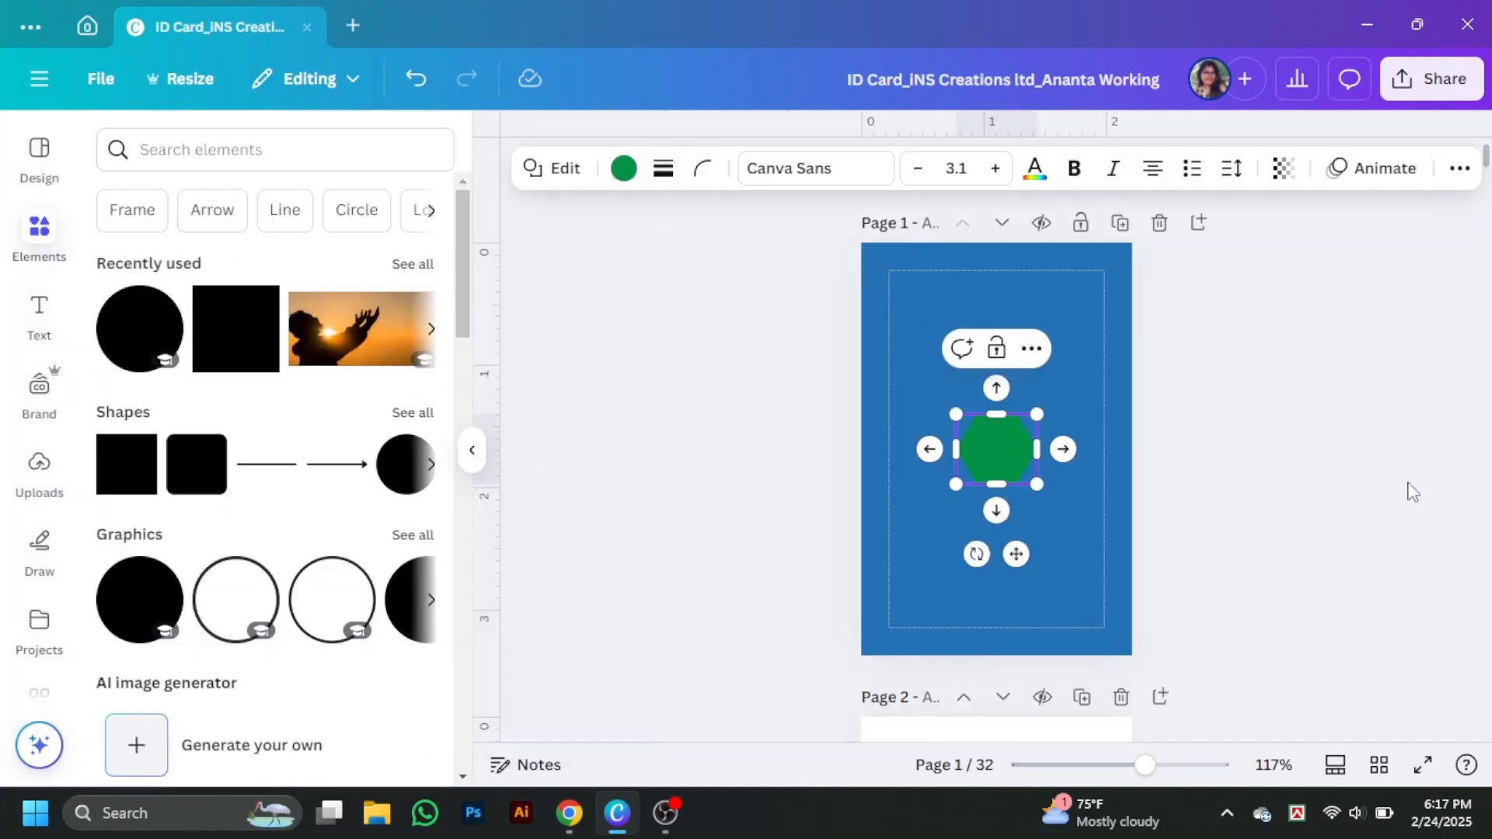
# - Rotate the hexagon a quarter turn and enlarge it to about 3 by 2.6
pyautogui.scroll(3, 847, 431)
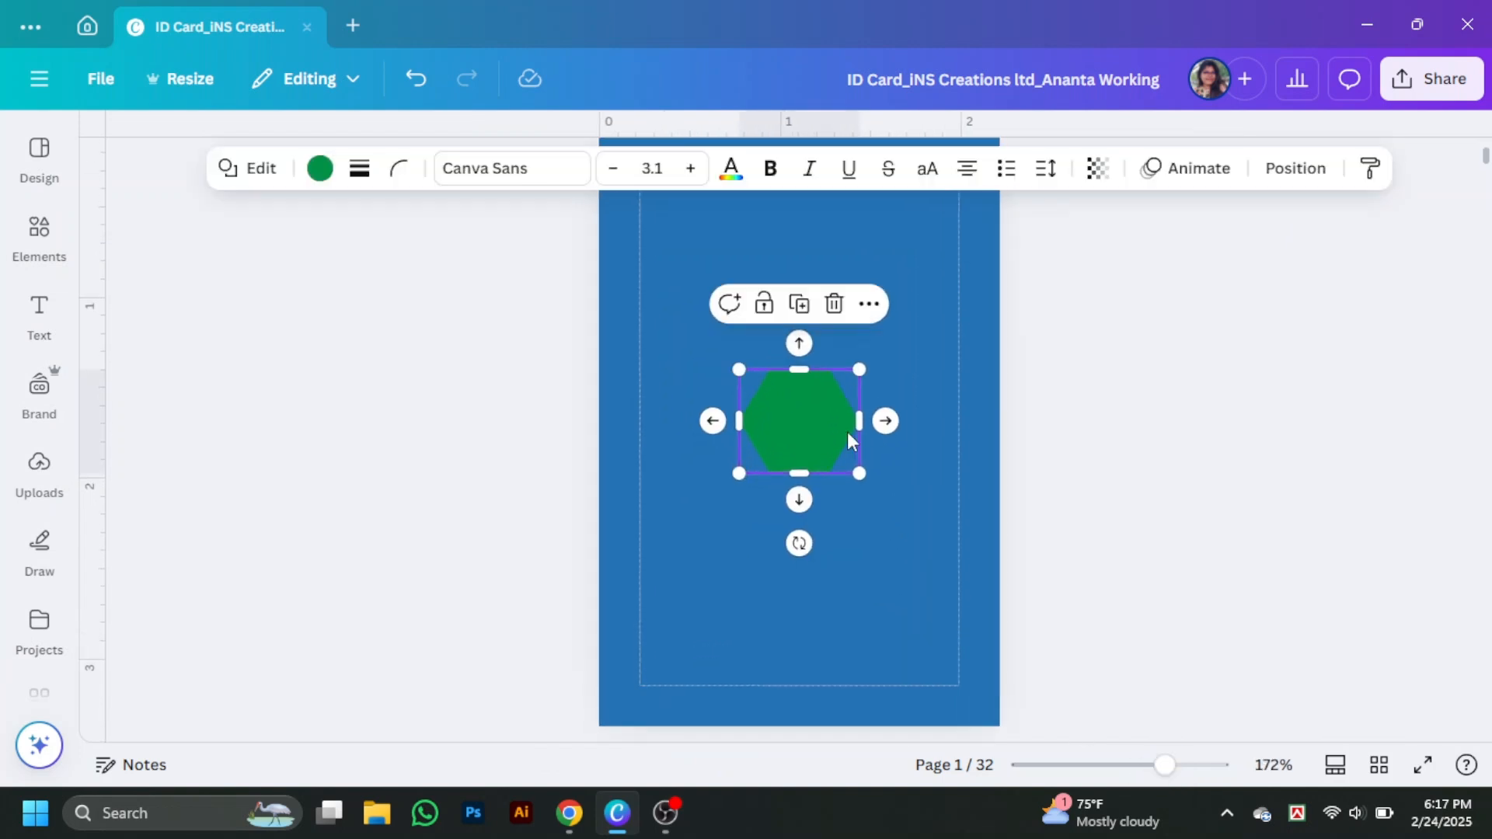
pyautogui.moveTo(797, 544); pyautogui.dragTo(666, 423)
pyautogui.moveTo(851, 480); pyautogui.dragTo(1028, 684)
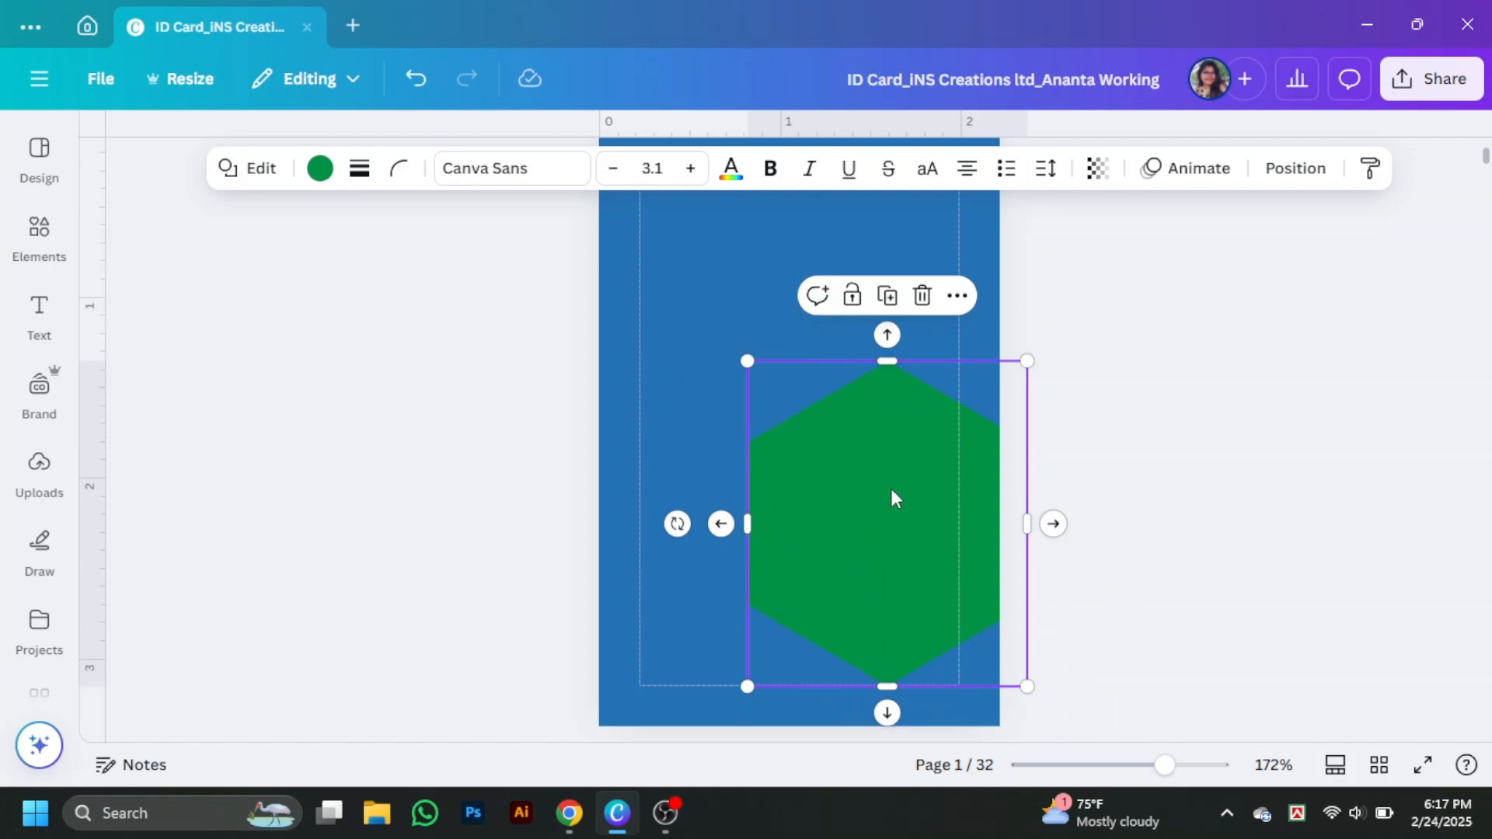
pyautogui.moveTo(893, 496); pyautogui.dragTo(713, 396)
pyautogui.moveTo(855, 585); pyautogui.dragTo(1066, 804)
# - Enlarge the hexagon further over the lower card and centre it horizontally on the page
pyautogui.scroll(2, 1096, 497)
pyautogui.moveTo(1047, 386); pyautogui.dragTo(1093, 333)
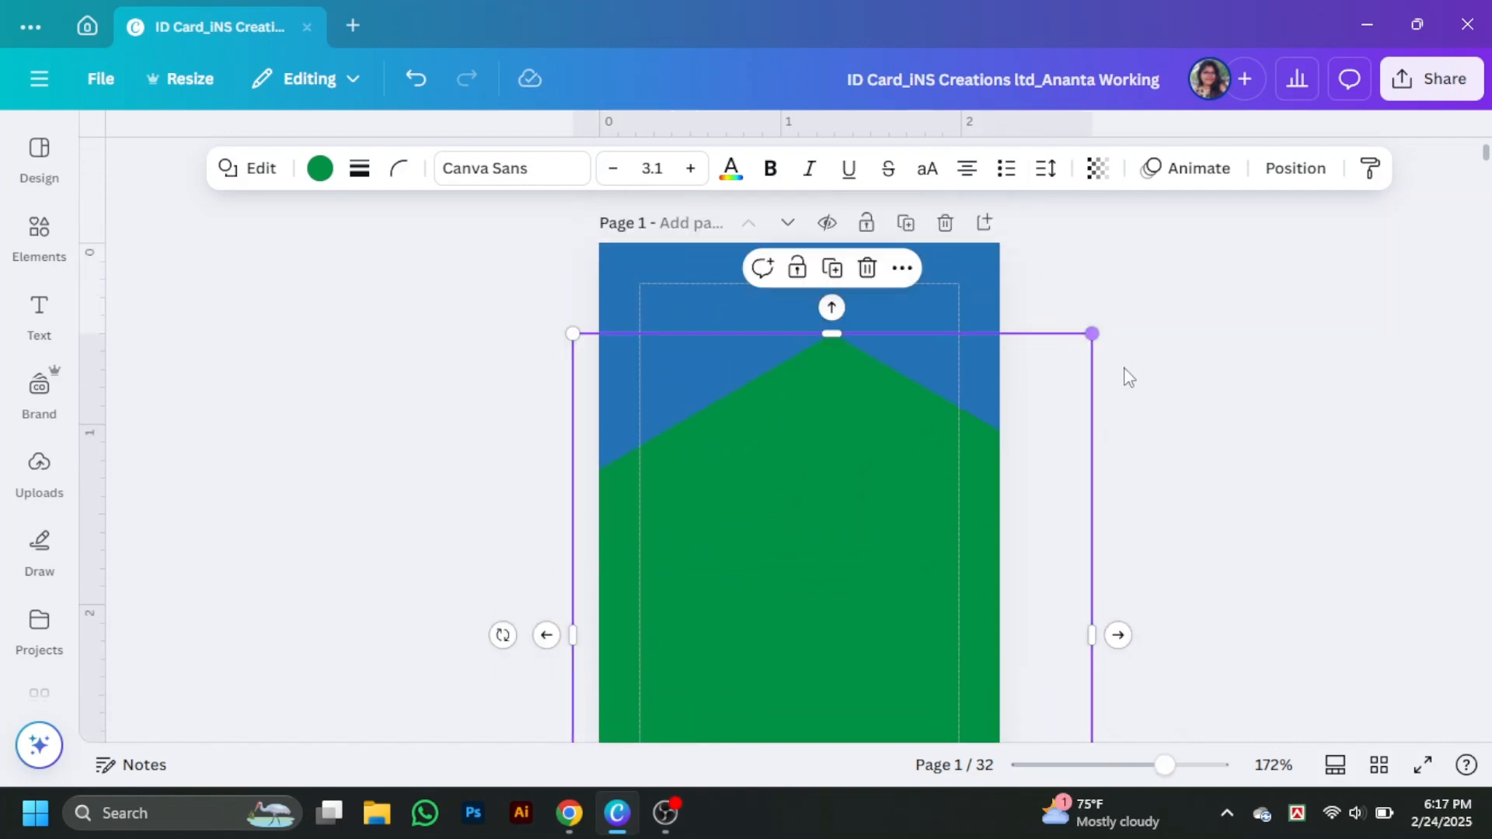
pyautogui.scroll(-3, 1088, 408)
pyautogui.moveTo(963, 511); pyautogui.dragTo(930, 566)
pyautogui.scroll(3, 1086, 419)
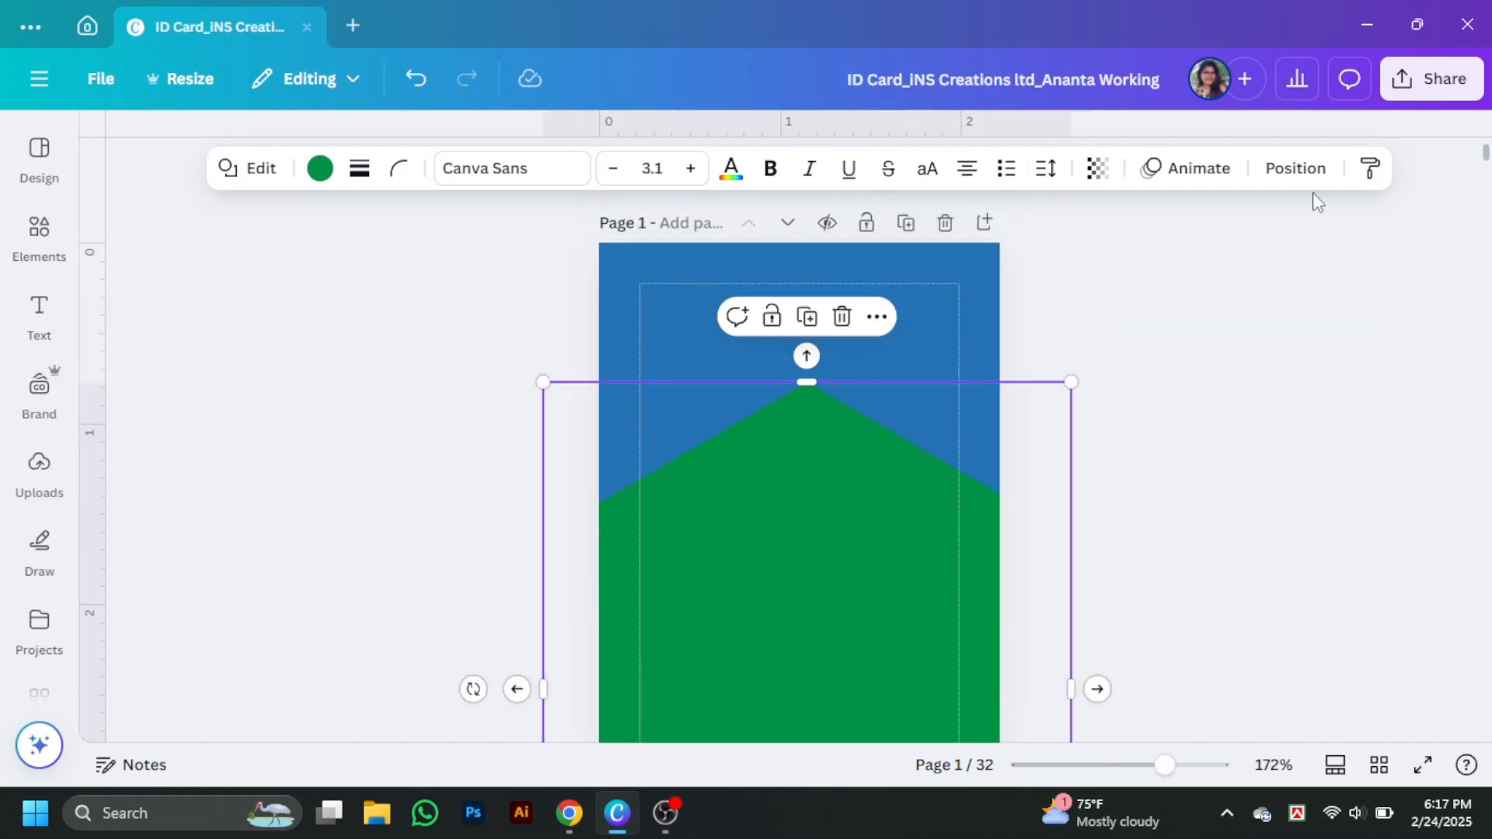
pyautogui.click(1295, 168)
pyautogui.click(1151, 499)
pyautogui.scroll(-2, 1150, 499)
pyautogui.click(869, 460)
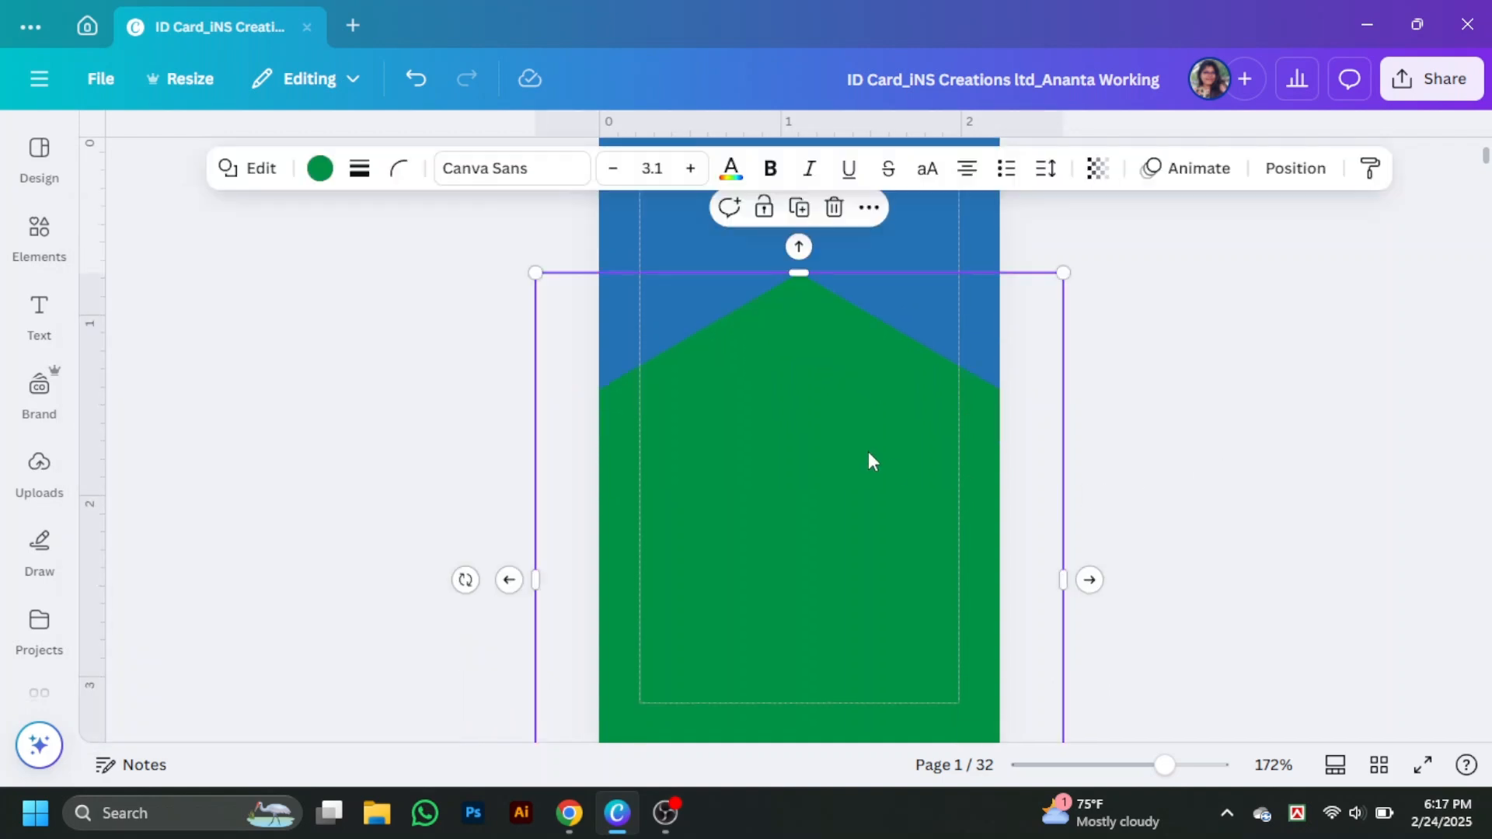
# - Fill the hexagon with white
pyautogui.click(319, 168)
pyautogui.scroll(-3, 156, 560)
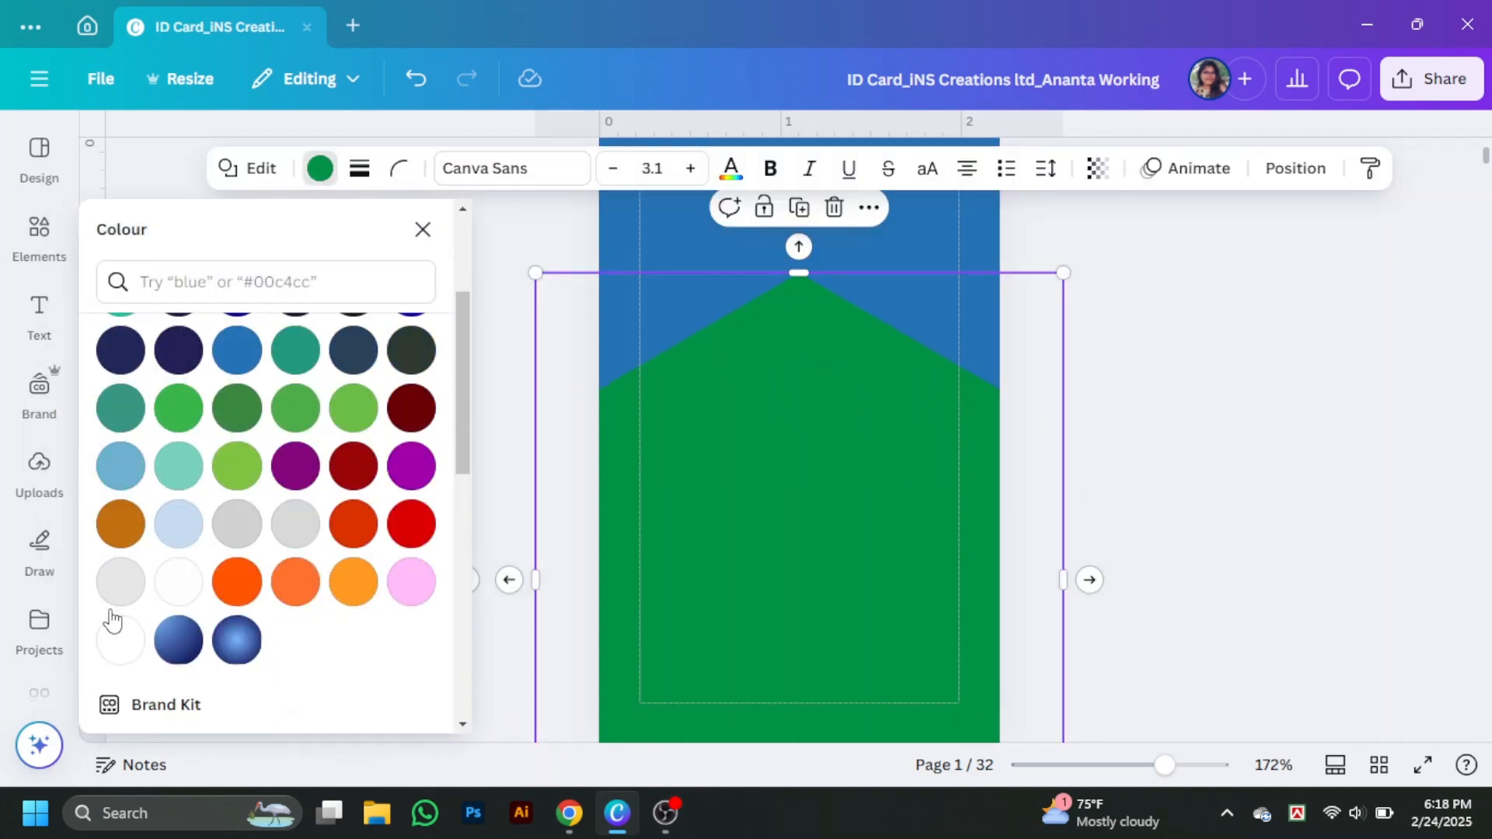
pyautogui.click(117, 626)
pyautogui.click(1345, 449)
# - Give the white hexagon a solid dark navy (#0f0059) outline
pyautogui.click(885, 415)
pyautogui.click(360, 173)
pyautogui.click(300, 233)
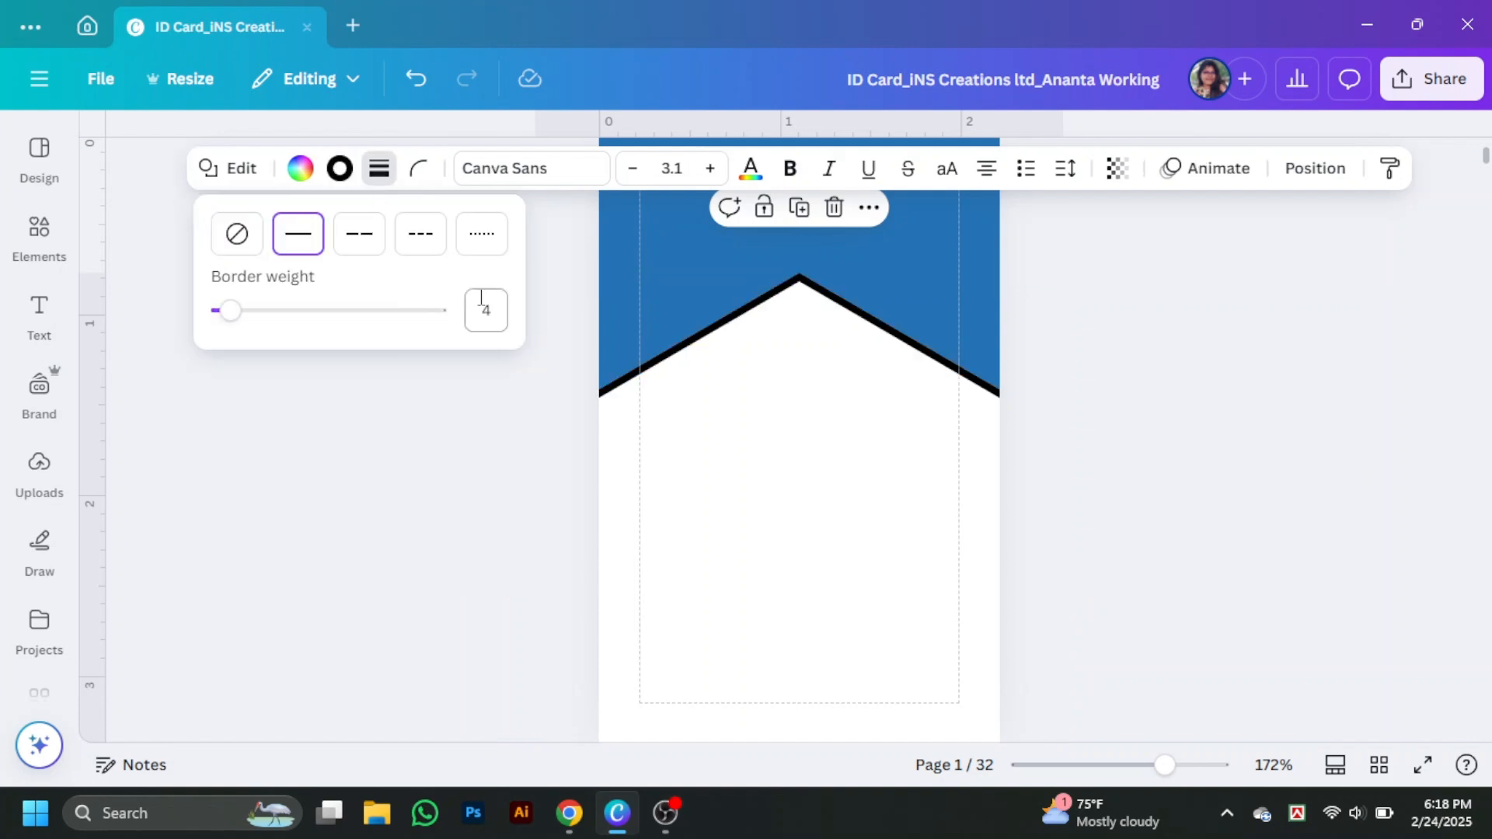
pyautogui.click(340, 168)
pyautogui.click(354, 451)
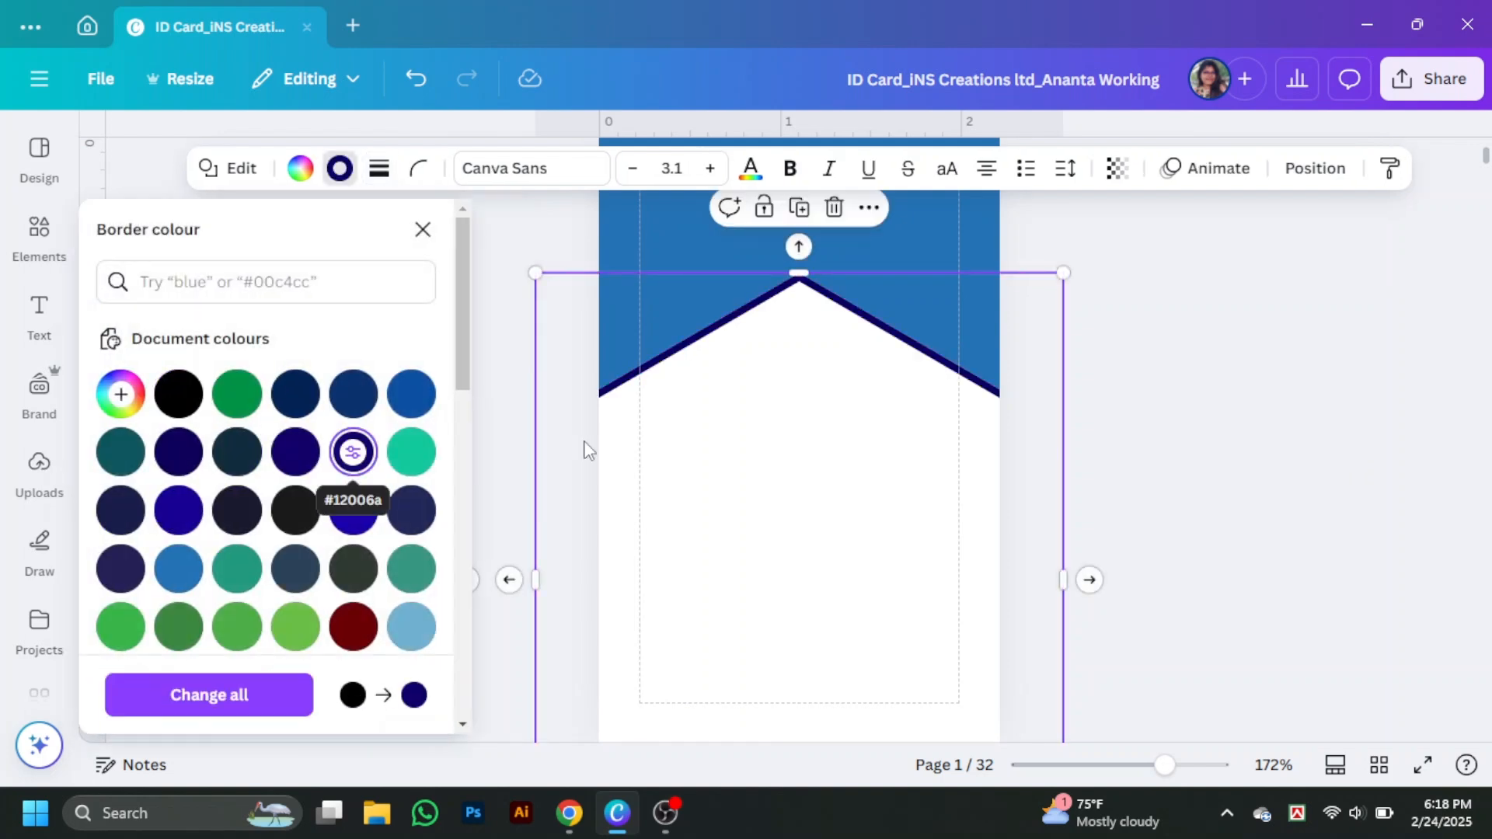
pyautogui.press('Escape')
# - Place a copy of the chevron just below, with no outline and a blue fill
pyautogui.click(823, 496)
pyautogui.moveTo(818, 493); pyautogui.dragTo(819, 553)
pyautogui.click(378, 168)
pyautogui.click(254, 233)
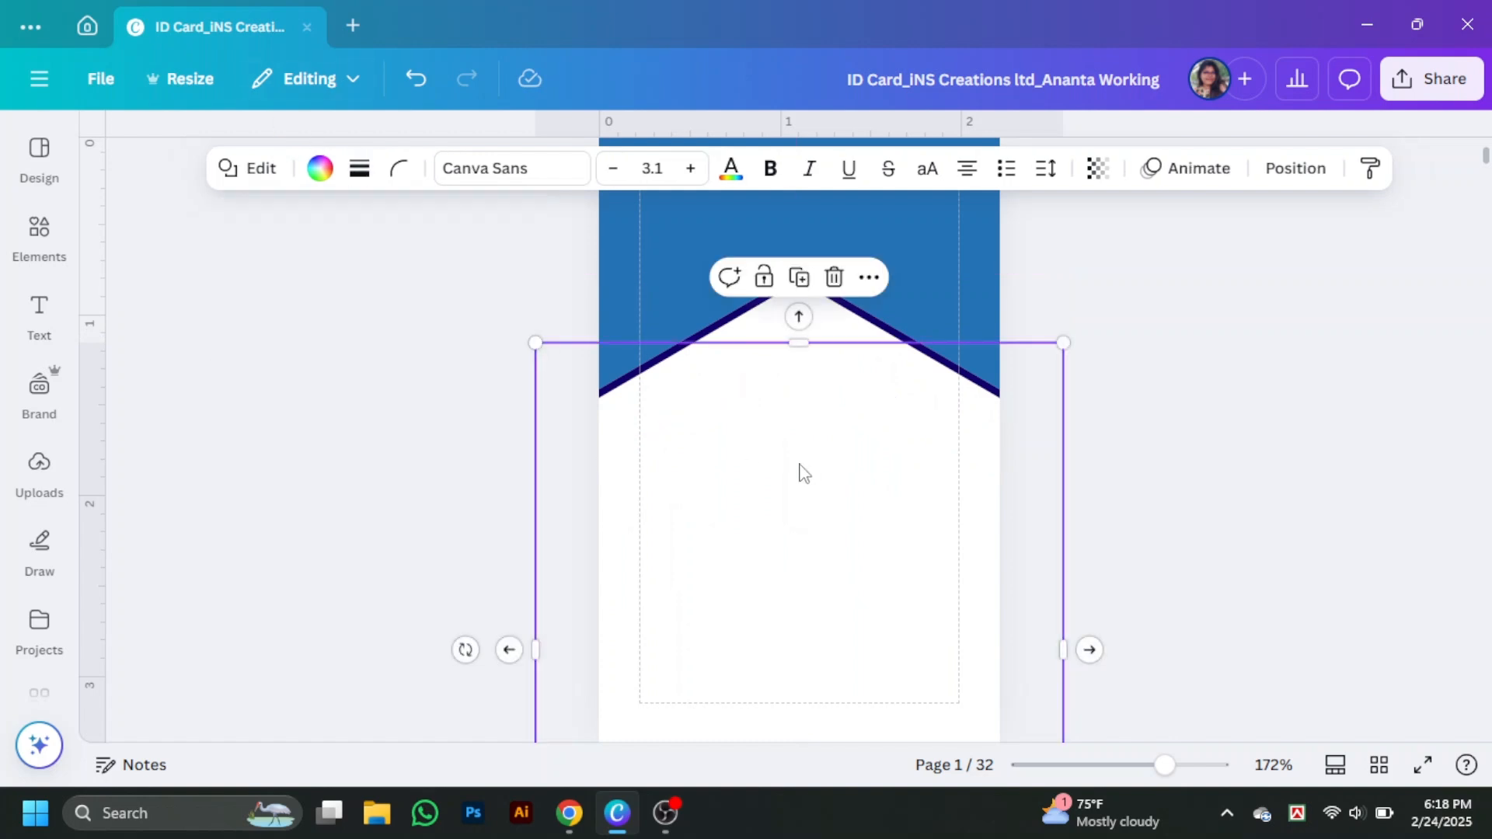
pyautogui.click(319, 167)
pyautogui.click(237, 569)
pyautogui.click(1119, 447)
# - Add a lowest chevron copy and fill it with white
pyautogui.scroll(-1, 1087, 448)
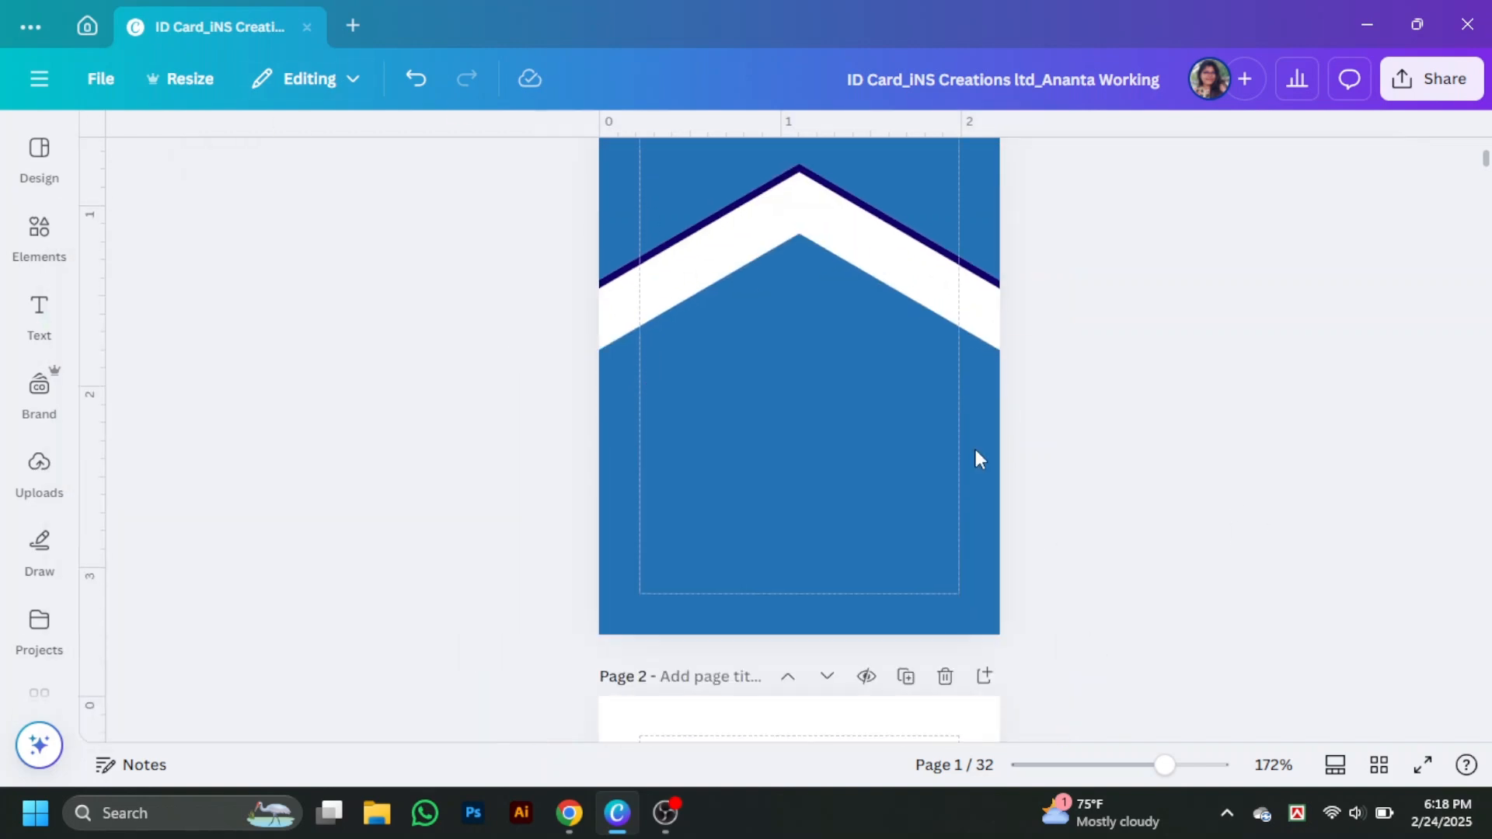
pyautogui.moveTo(837, 427); pyautogui.dragTo(835, 490)
pyautogui.click(319, 168)
pyautogui.scroll(-2, 233, 505)
pyautogui.click(116, 632)
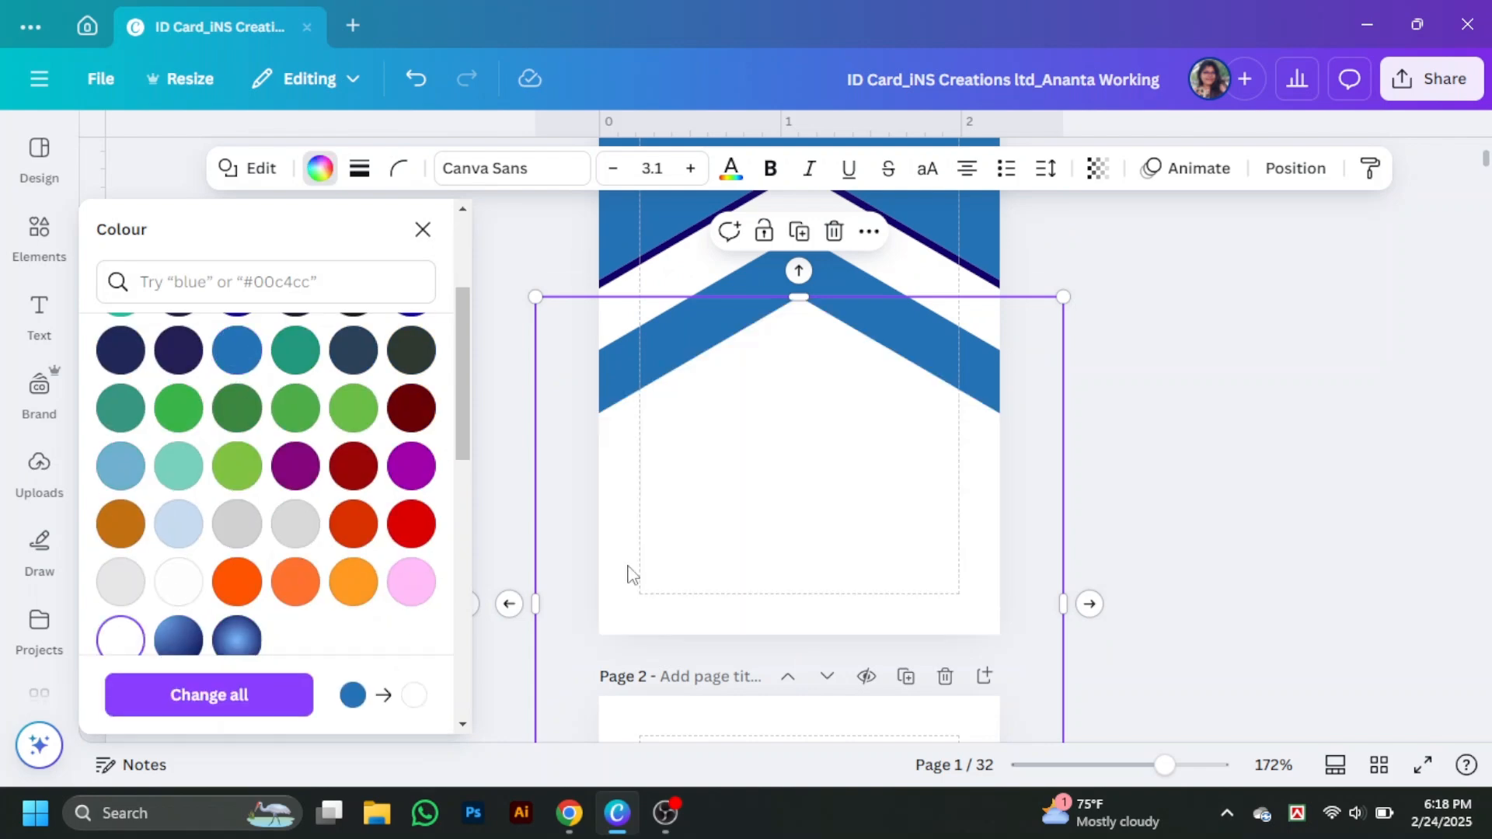
pyautogui.click(1249, 432)
# - Select the lower chevron bands together and reposition them
pyautogui.scroll(1, 1259, 433)
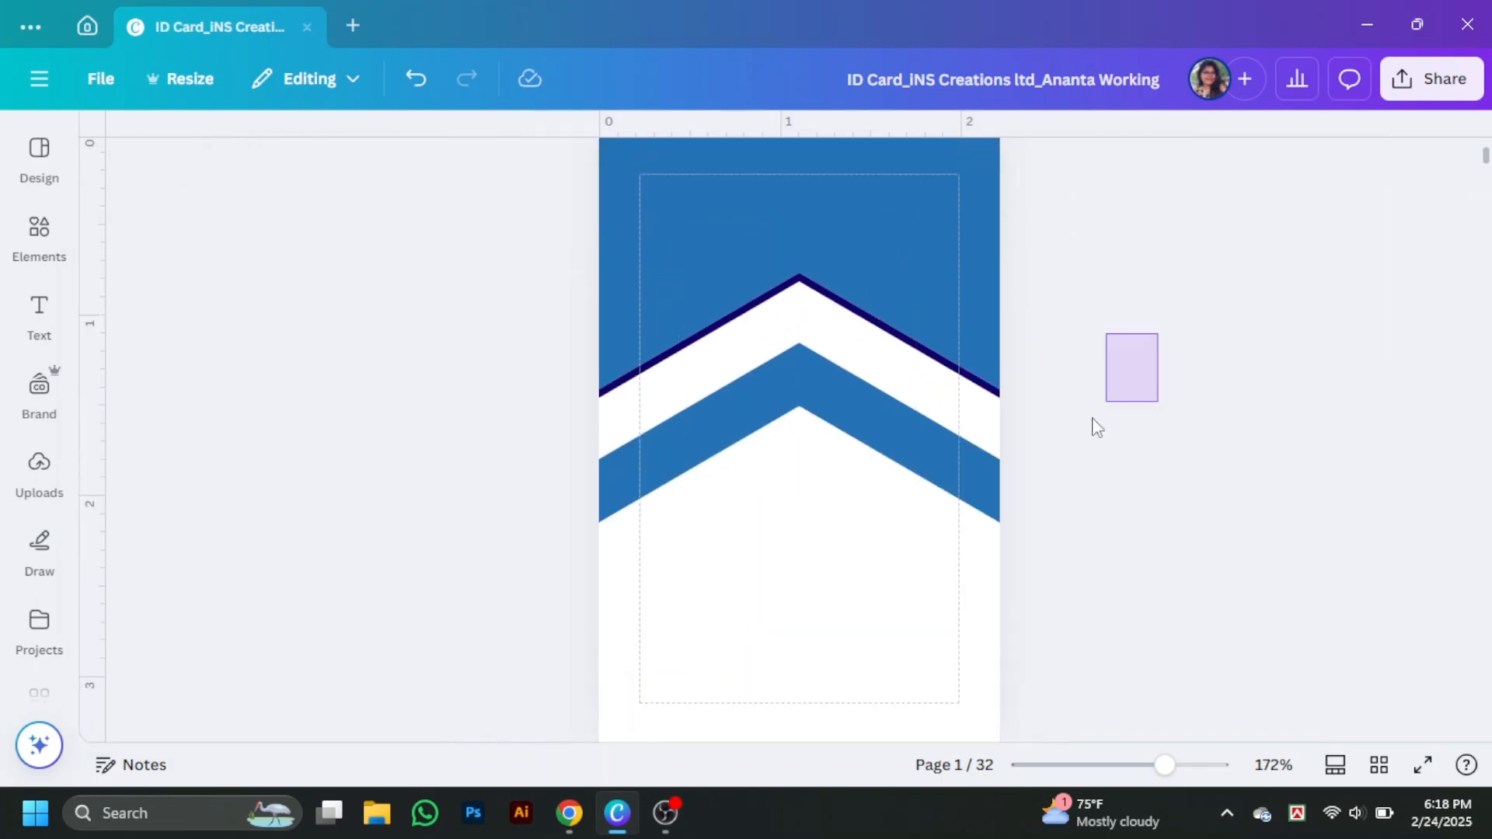
pyautogui.moveTo(1093, 418); pyautogui.dragTo(965, 624)
pyautogui.click(1263, 528)
pyautogui.scroll(-1, 1275, 521)
pyautogui.scroll(1, 1290, 509)
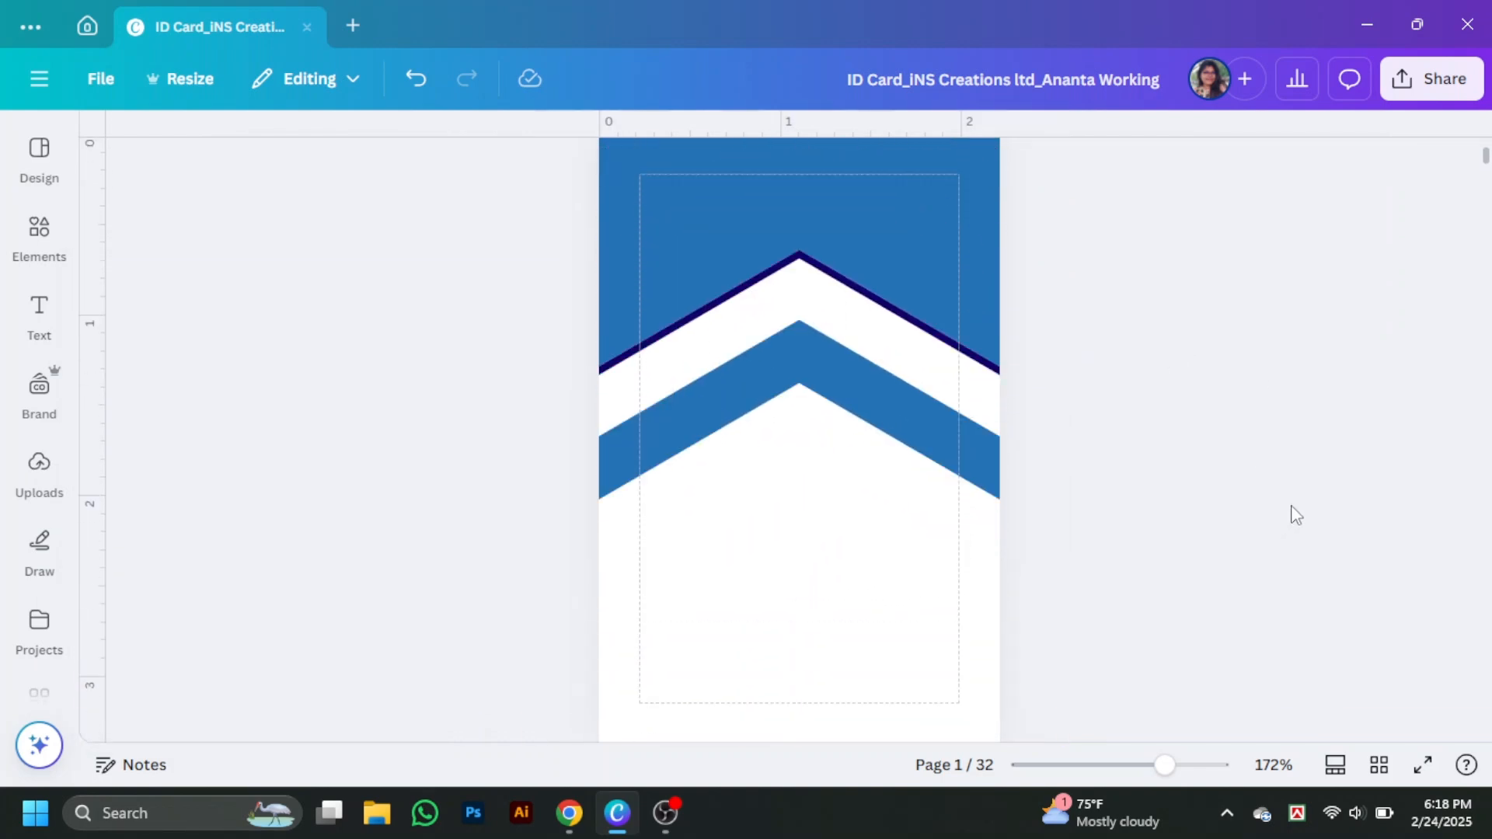
# - Search Elements for 'frame', filter to frames, and add a diamond photo frame
pyautogui.click(35, 234)
pyautogui.click(237, 152)
pyautogui.write('frame')
pyautogui.press('Return')
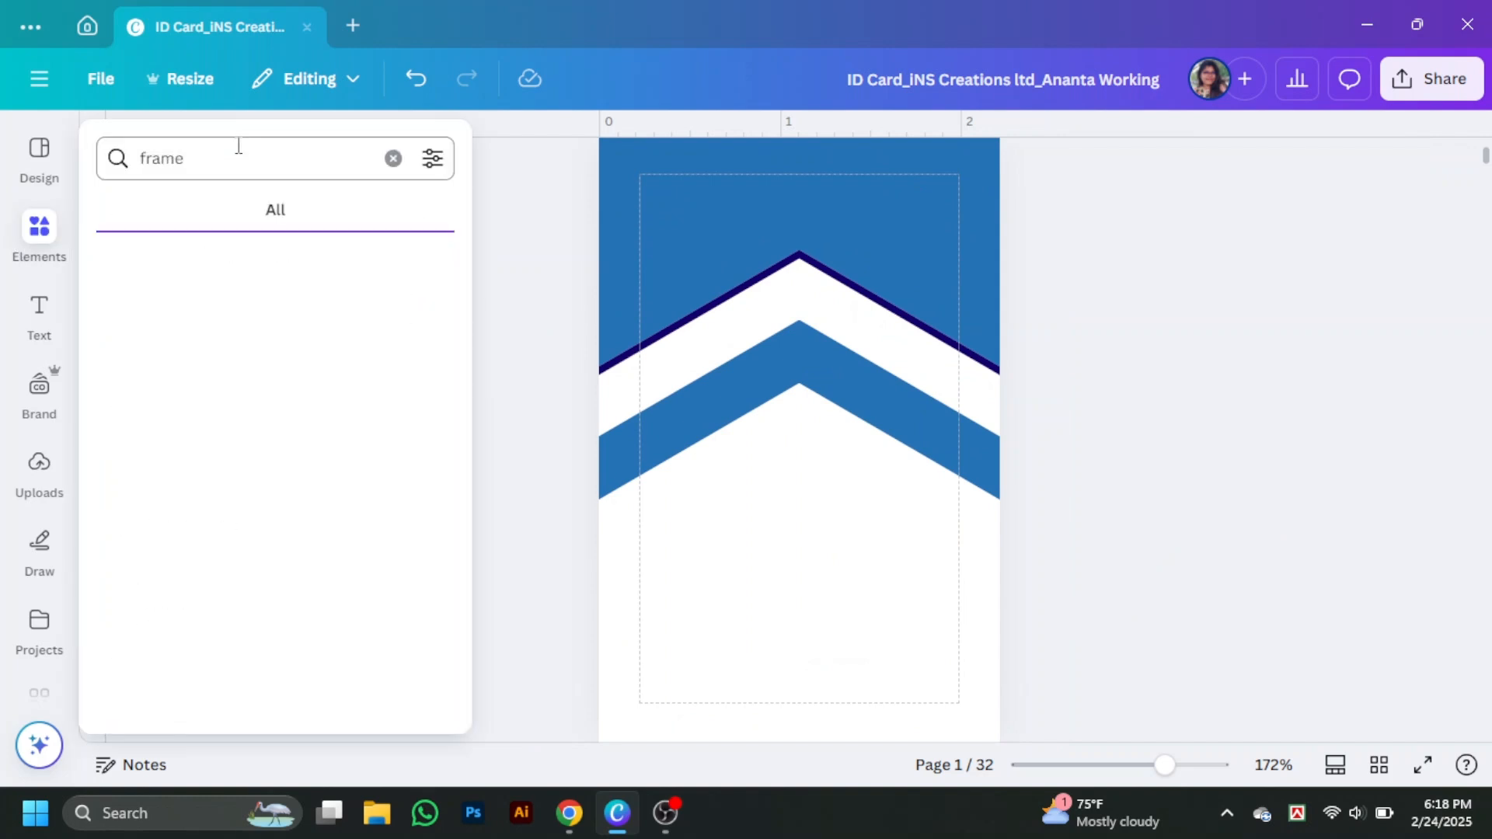
pyautogui.click(38, 233)
pyautogui.click(411, 447)
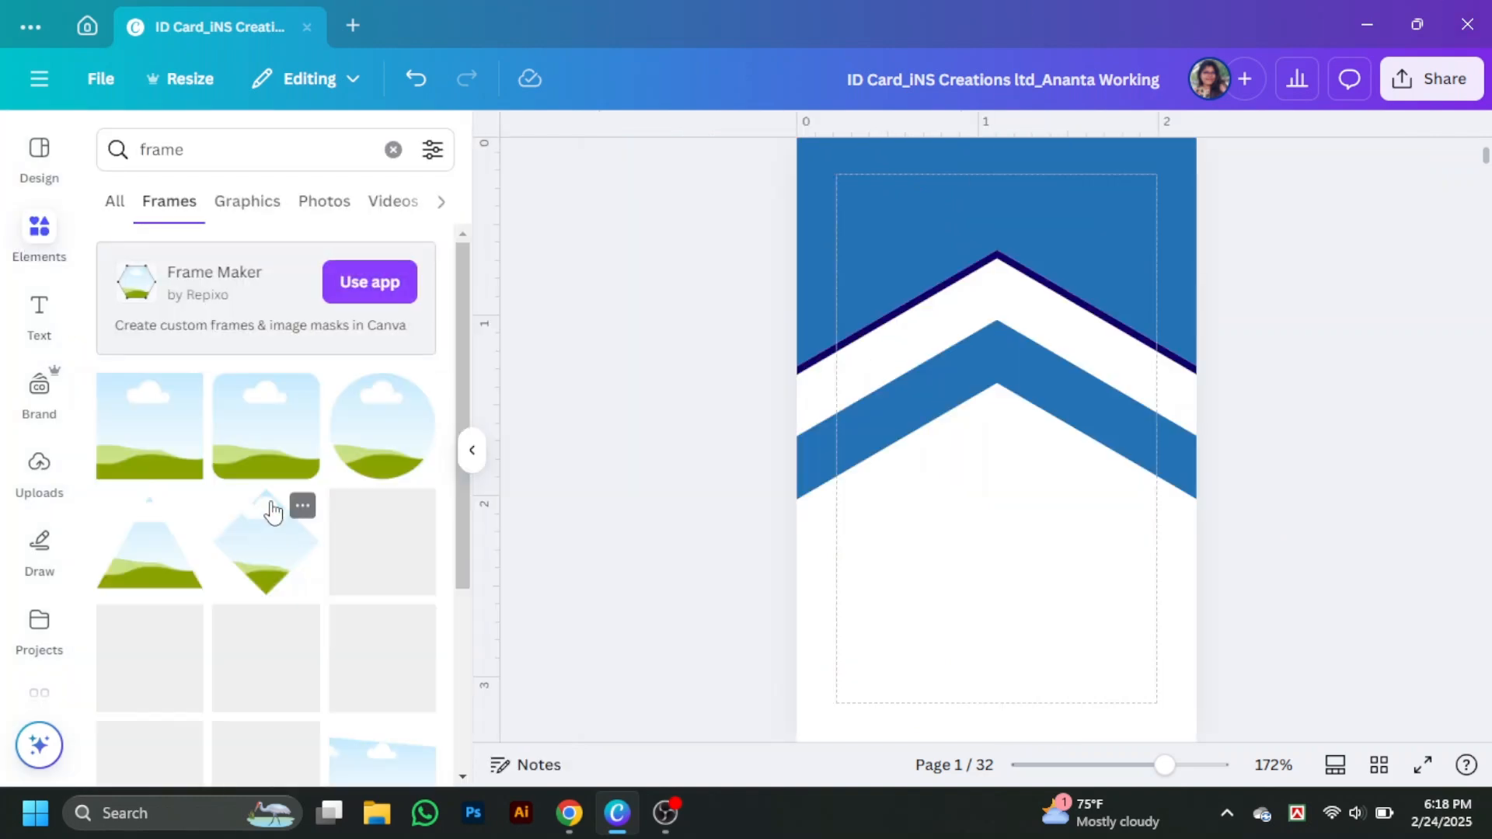
pyautogui.click(272, 513)
pyautogui.scroll(-2, 369, 561)
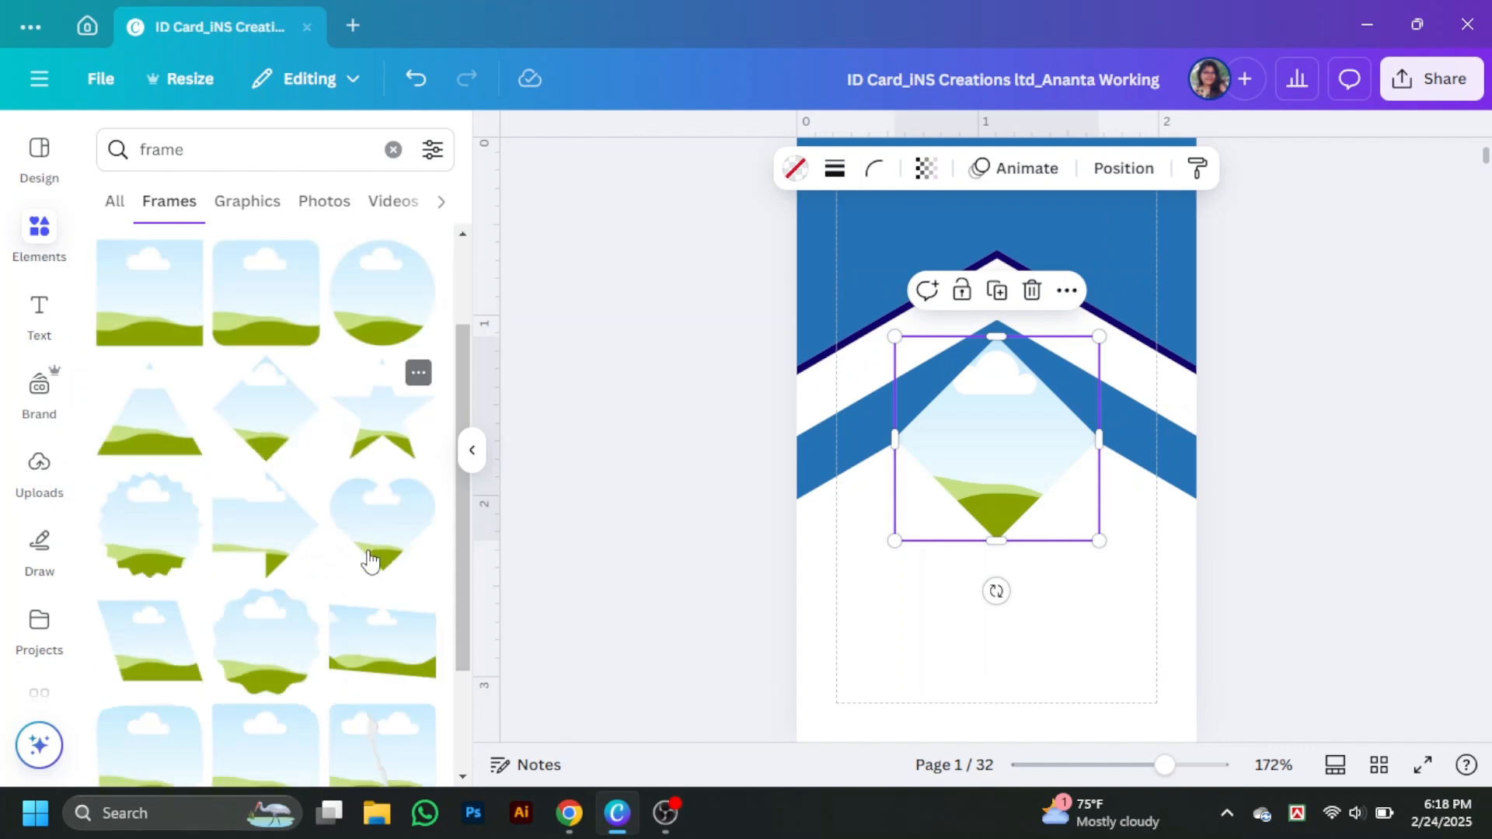
pyautogui.scroll(-5, 369, 561)
# - Refine the frame search with 'hex' and add a hexagon photo frame
pyautogui.click(146, 147)
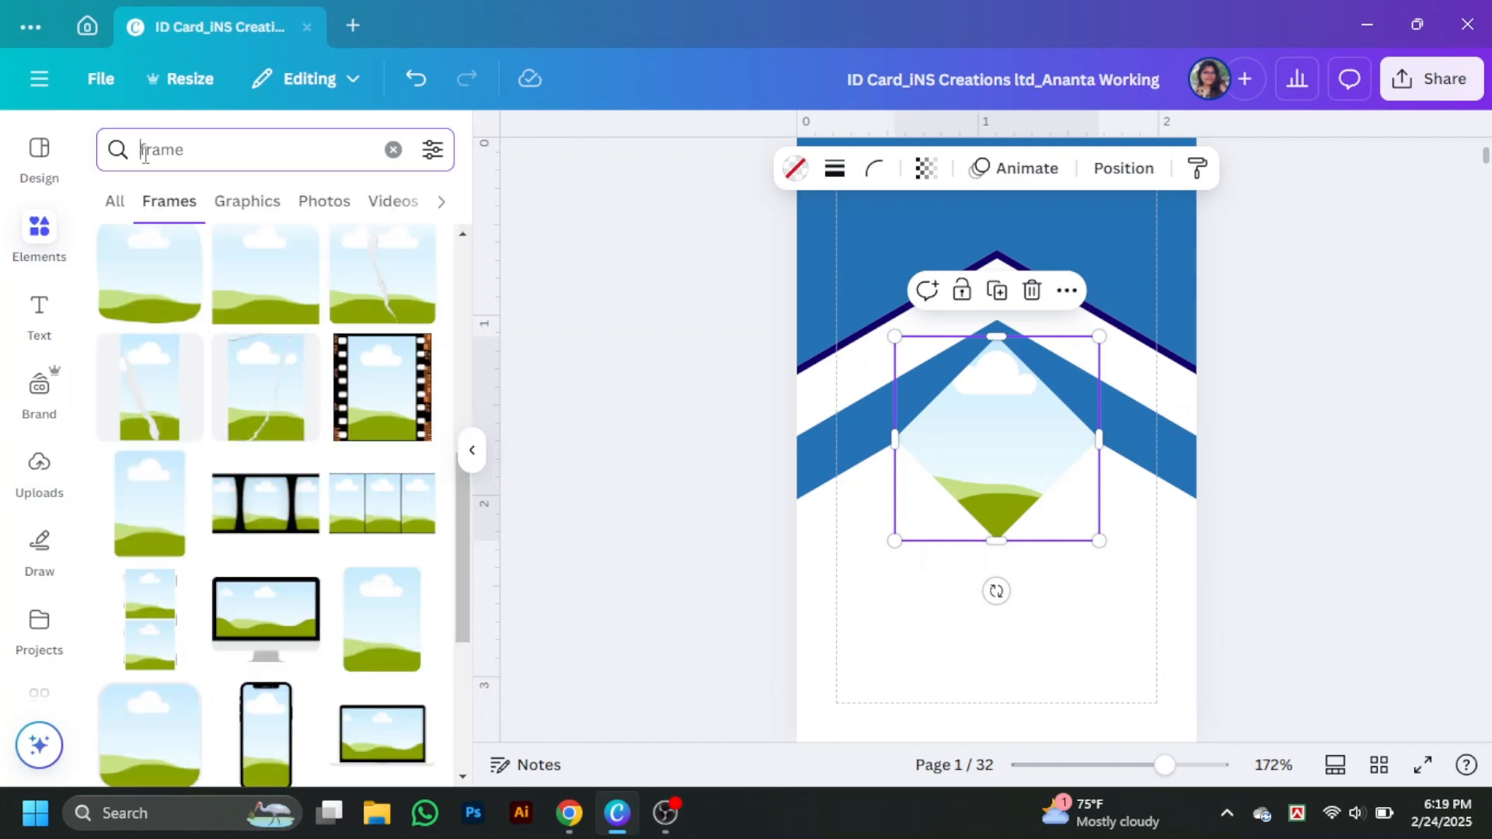
pyautogui.write('hexagonal')
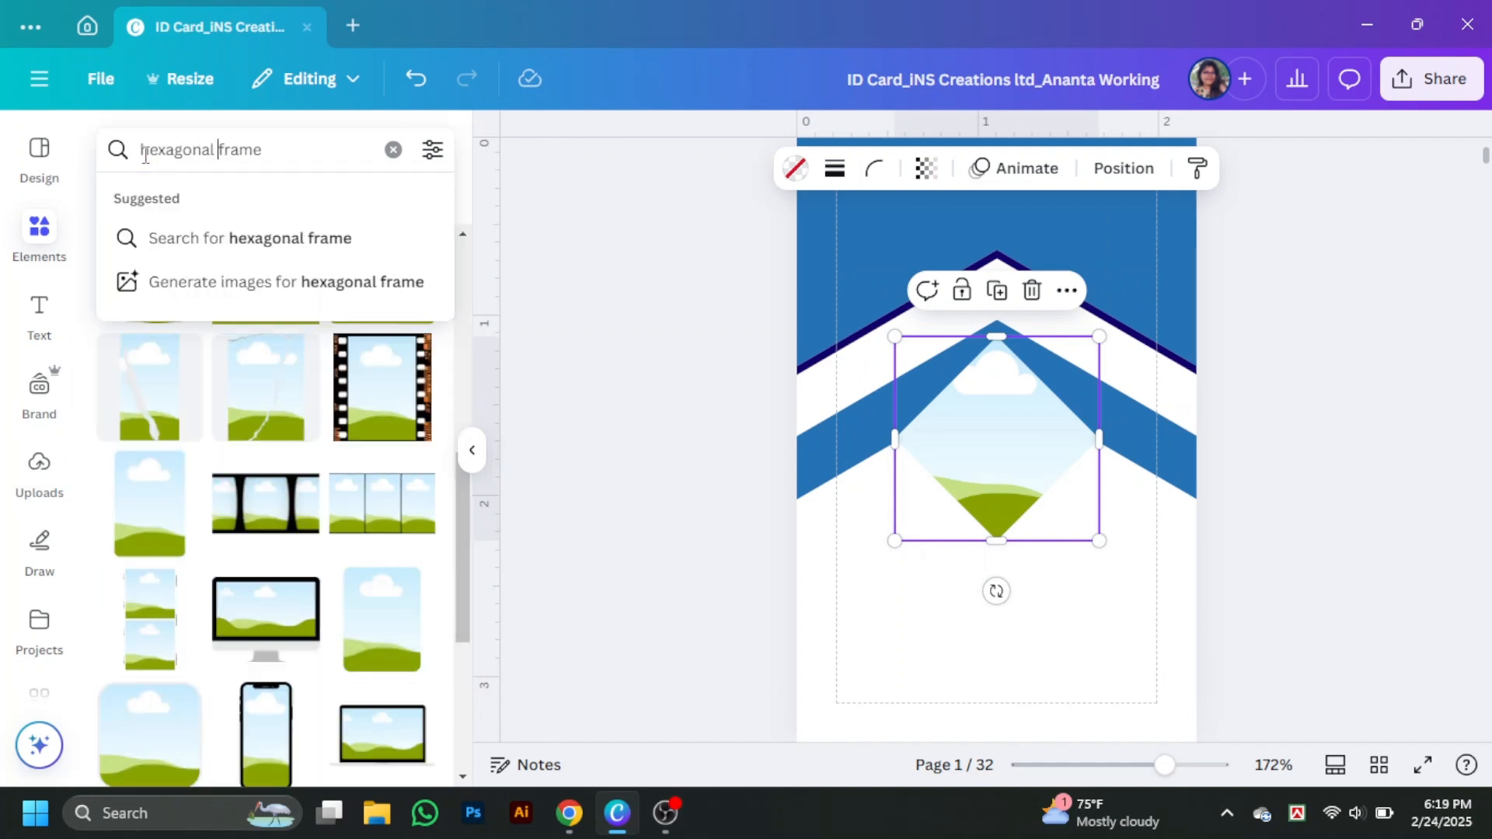
pyautogui.press('Return')
pyautogui.click(300, 433)
pyautogui.click(472, 450)
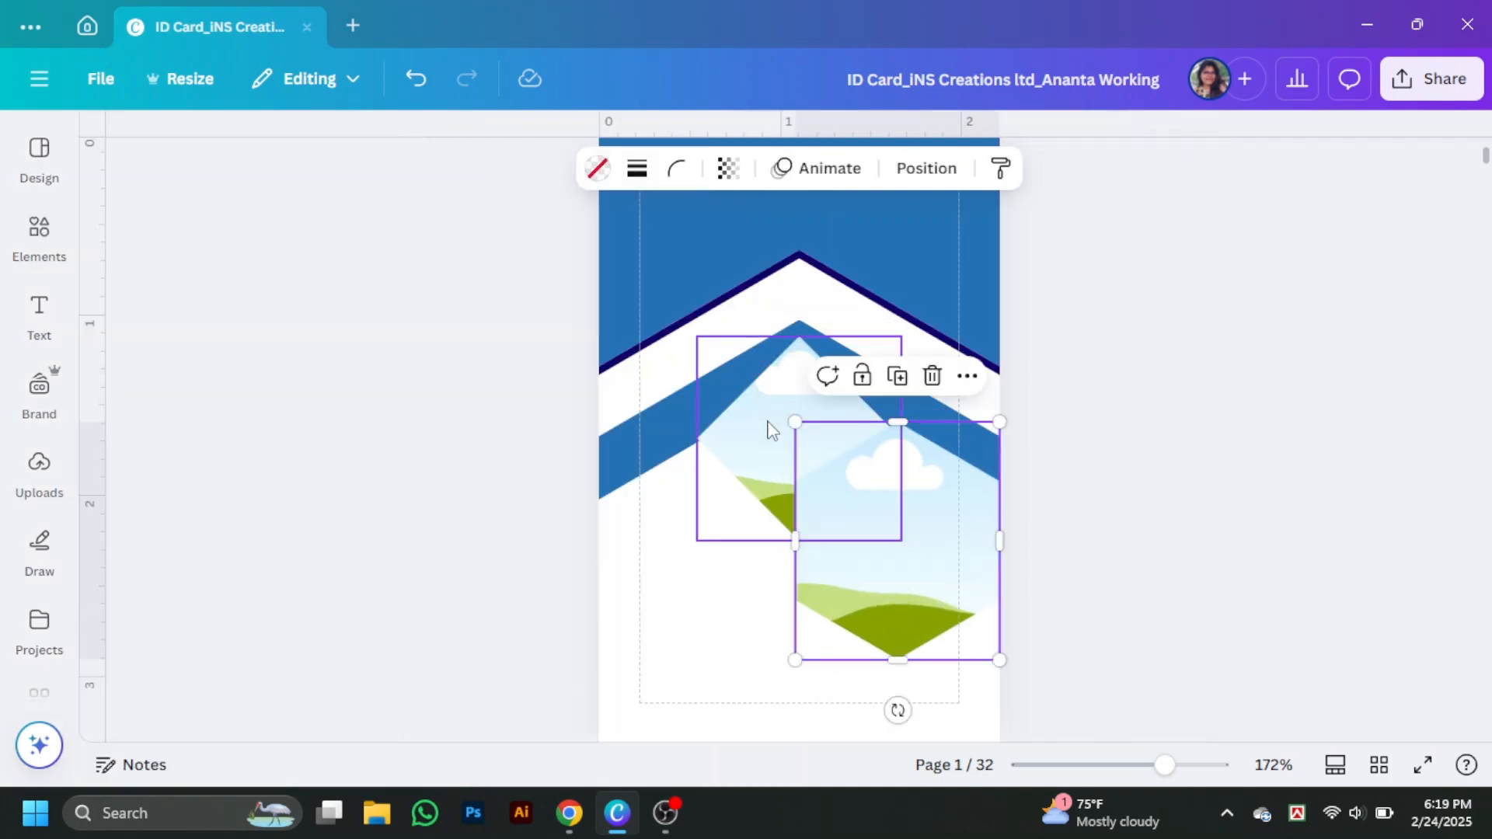
# - Delete the diamond frame and centre the hexagon frame on the page
pyautogui.click(767, 424)
pyautogui.press('Delete')
pyautogui.moveTo(916, 536); pyautogui.dragTo(819, 323)
pyautogui.click(1195, 481)
pyautogui.scroll(2, 1195, 481)
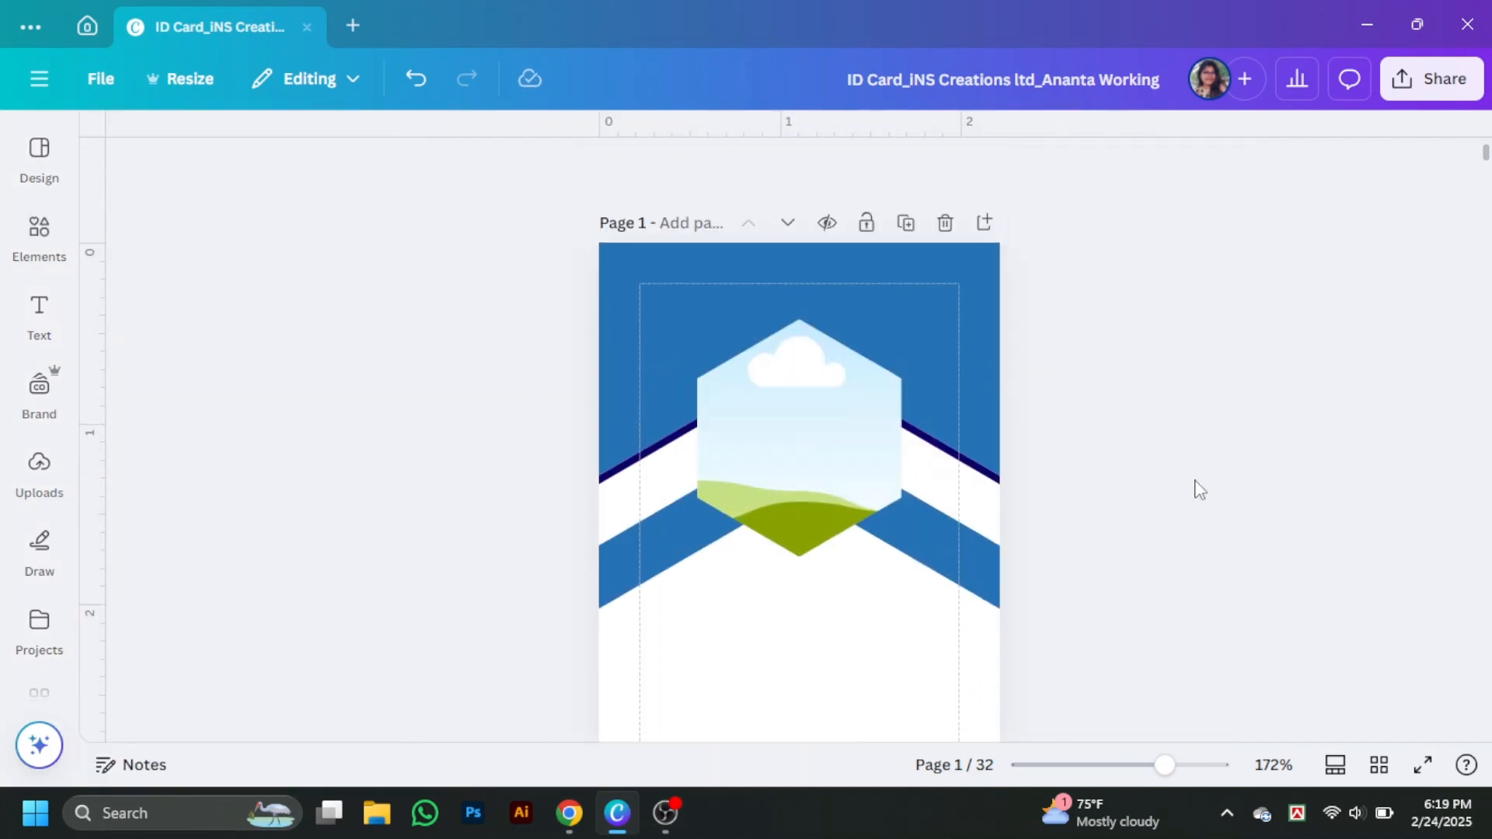
pyautogui.click(752, 470)
pyautogui.moveTo(856, 469); pyautogui.dragTo(853, 465)
pyautogui.click(1137, 465)
# - Give the hexagon frame a solid outline of weight 3 in dark navy
pyautogui.click(771, 365)
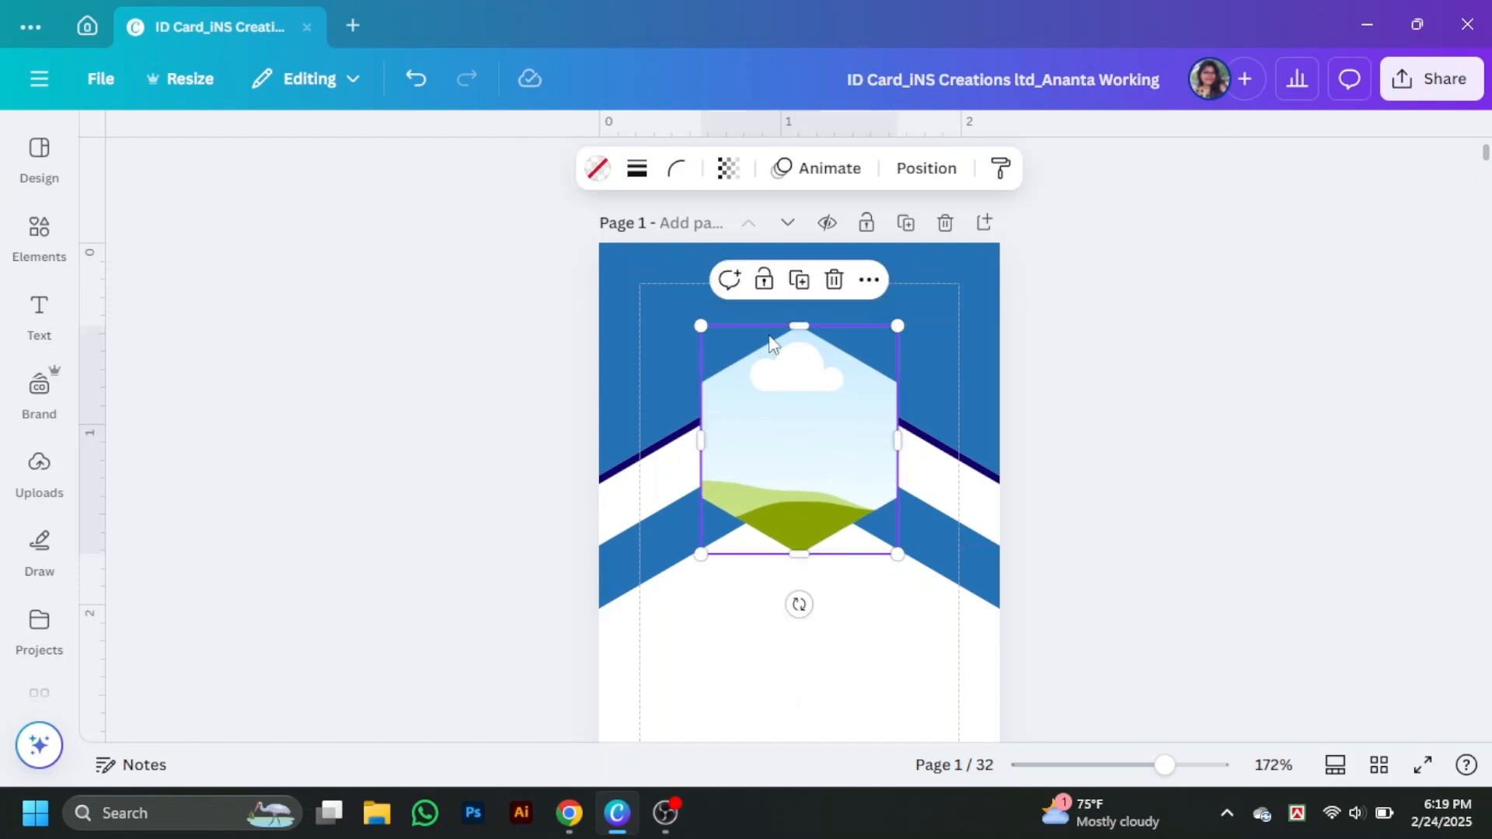
pyautogui.click(638, 169)
pyautogui.click(576, 233)
pyautogui.moveTo(499, 310); pyautogui.dragTo(509, 314)
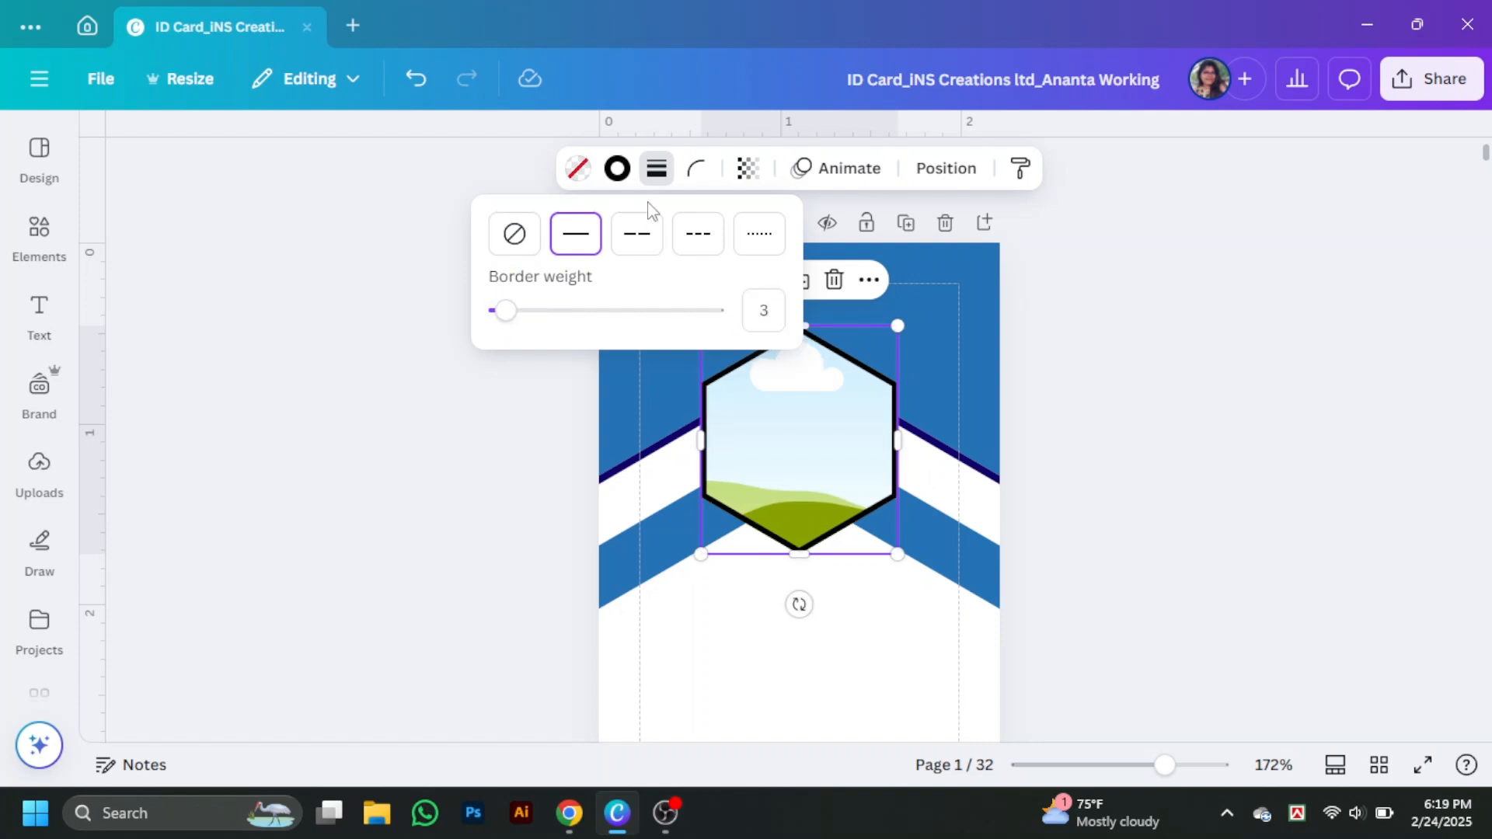
pyautogui.click(617, 169)
pyautogui.click(352, 428)
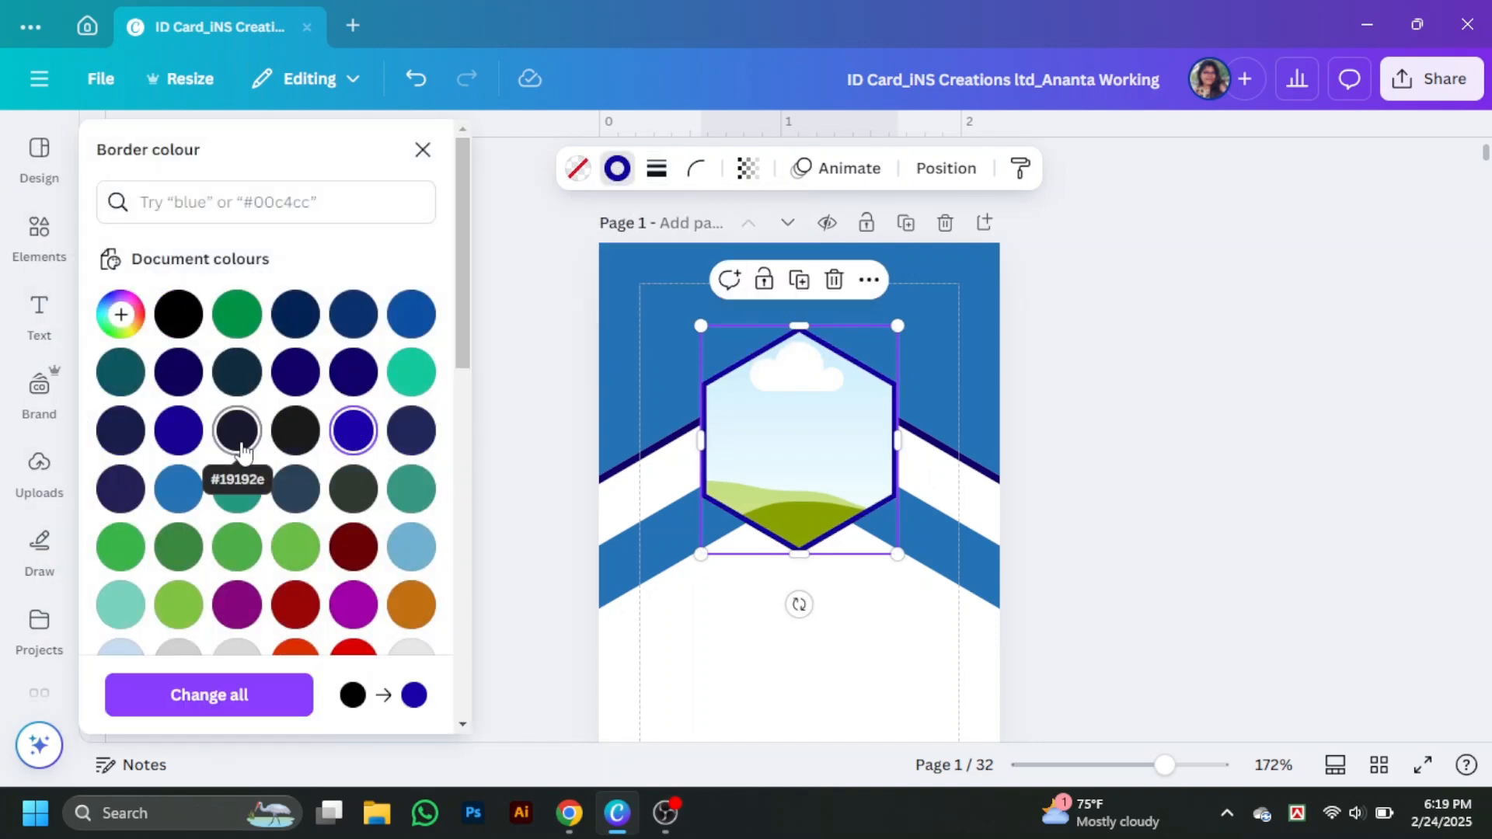
pyautogui.click(181, 374)
# - Search photos for 'professional lady' and add a portrait to the page
pyautogui.click(1181, 410)
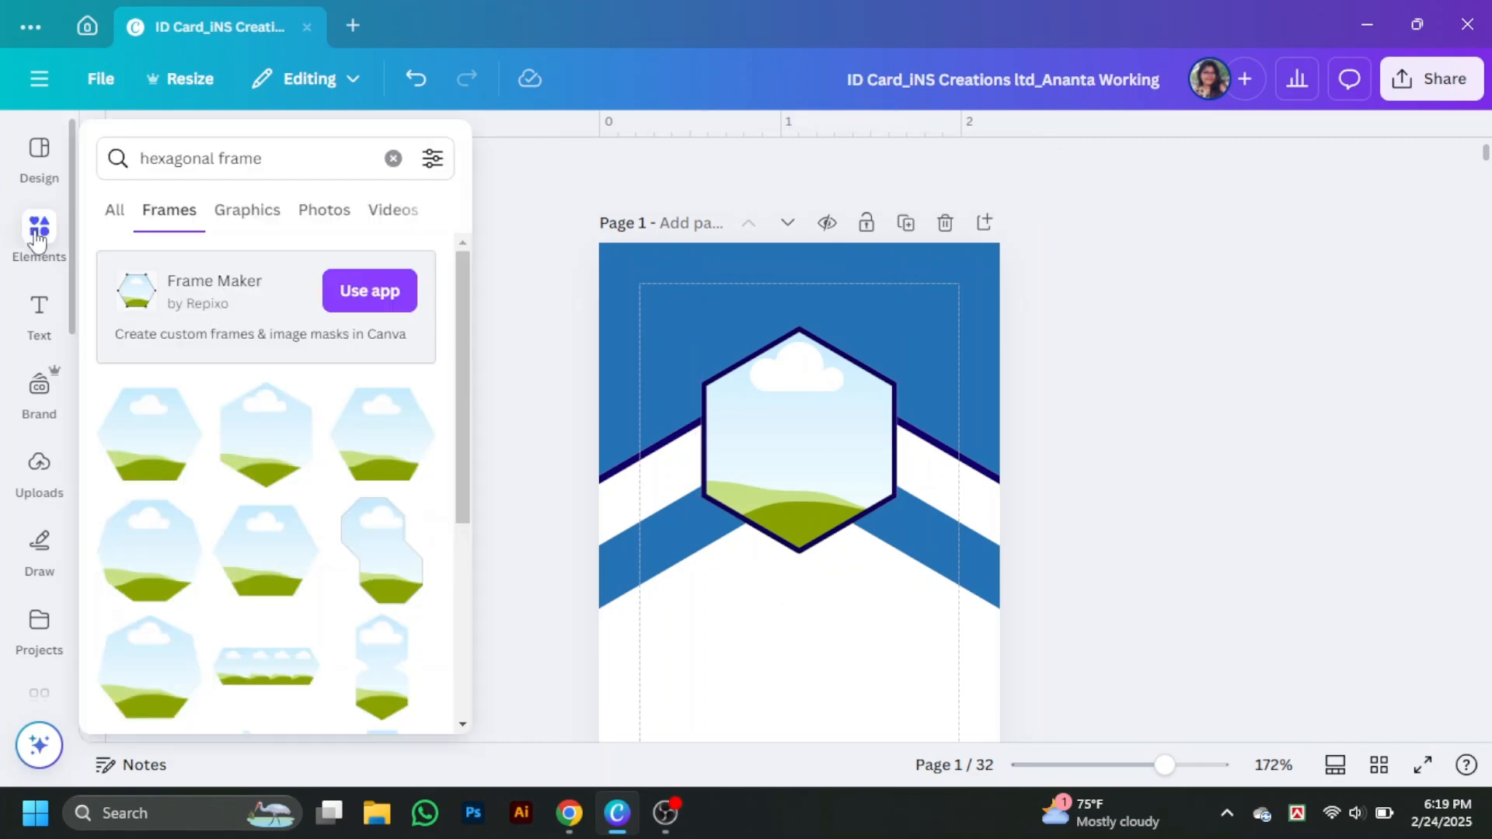
pyautogui.click(263, 149)
pyautogui.write('profess')
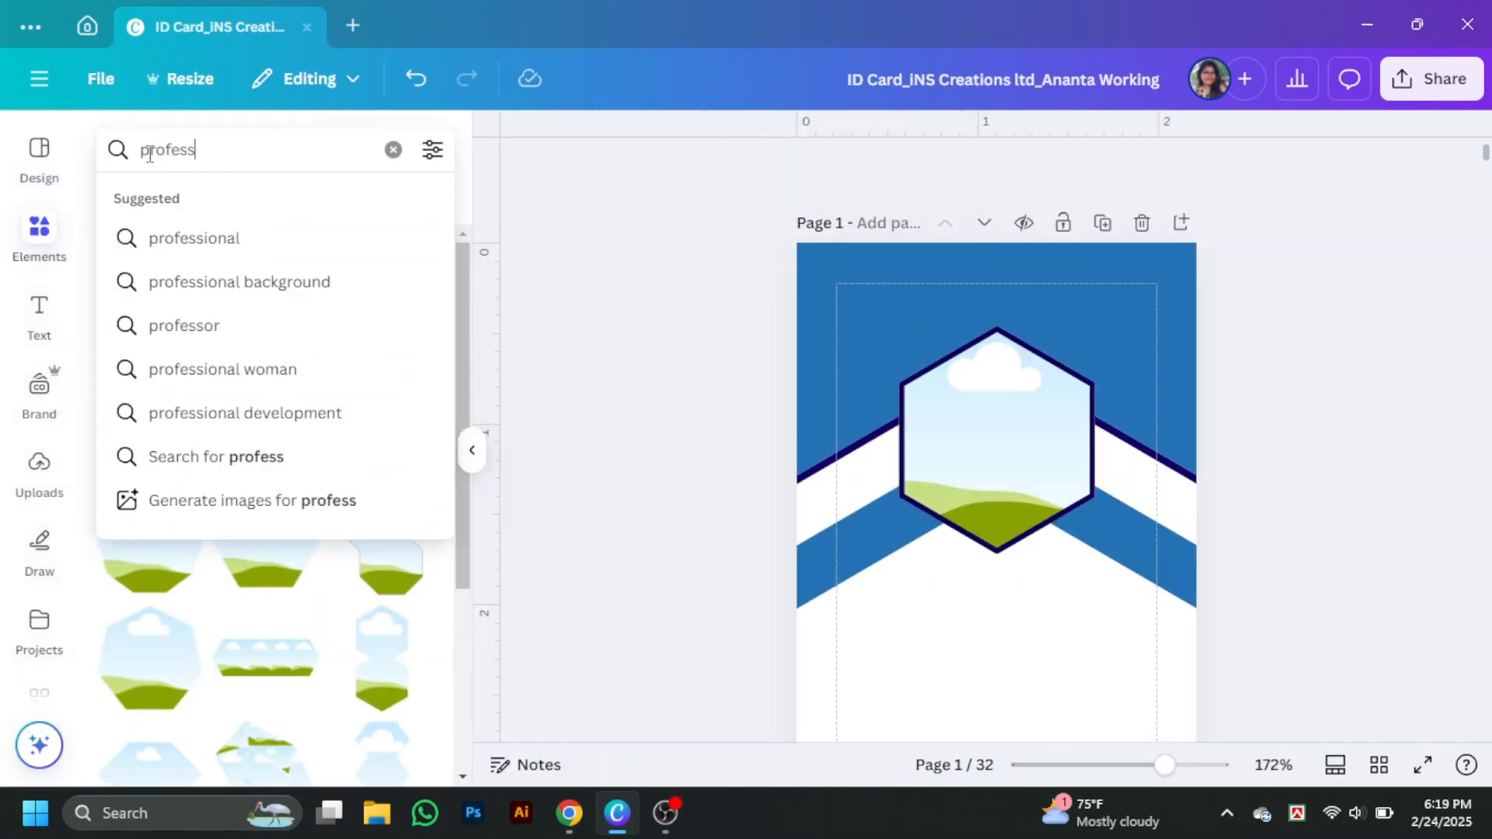
pyautogui.write('ional lady')
pyautogui.press('Return')
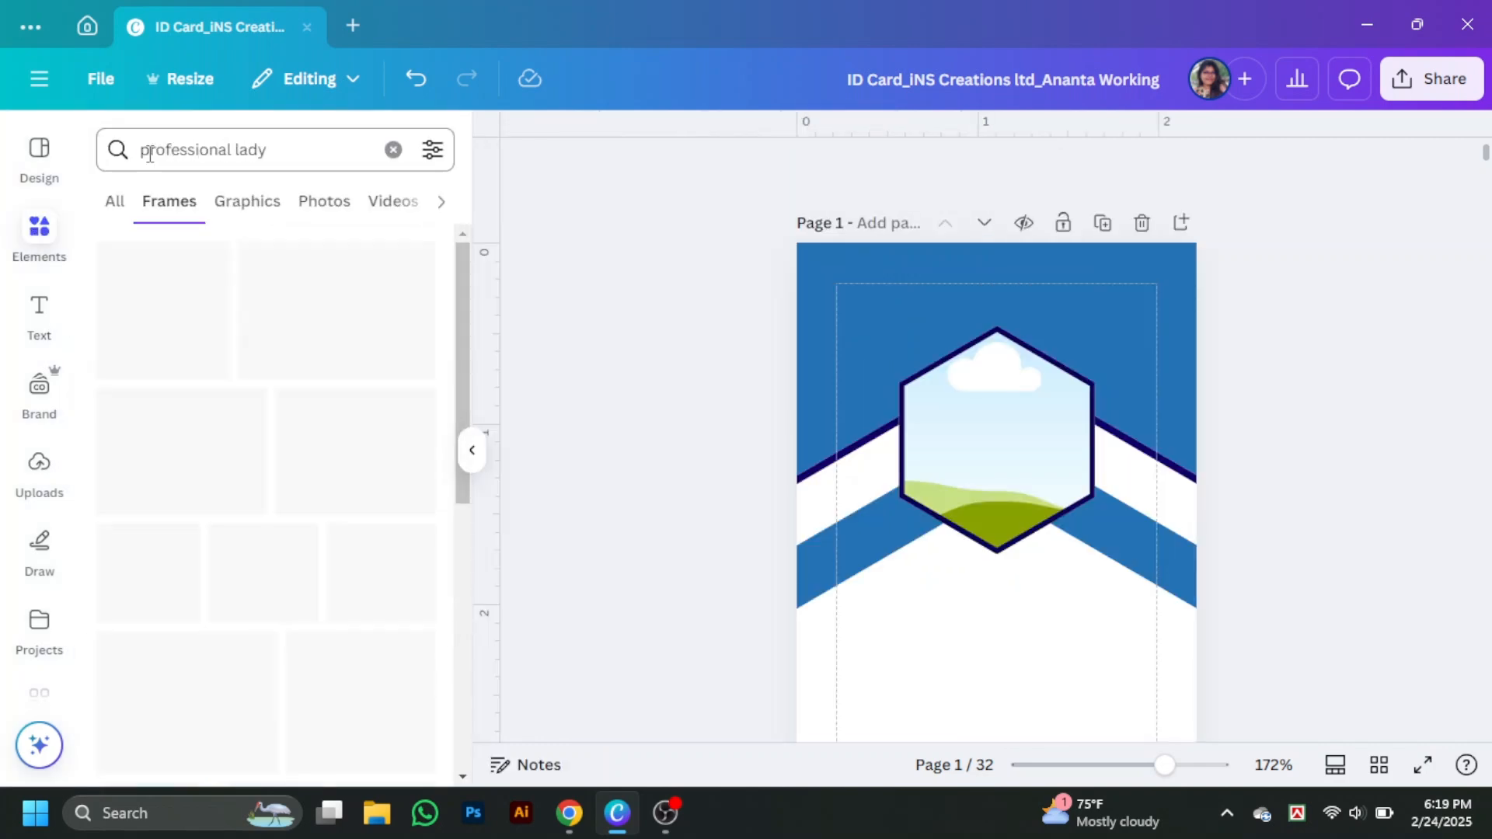
pyautogui.click(275, 201)
pyautogui.scroll(-3, 257, 541)
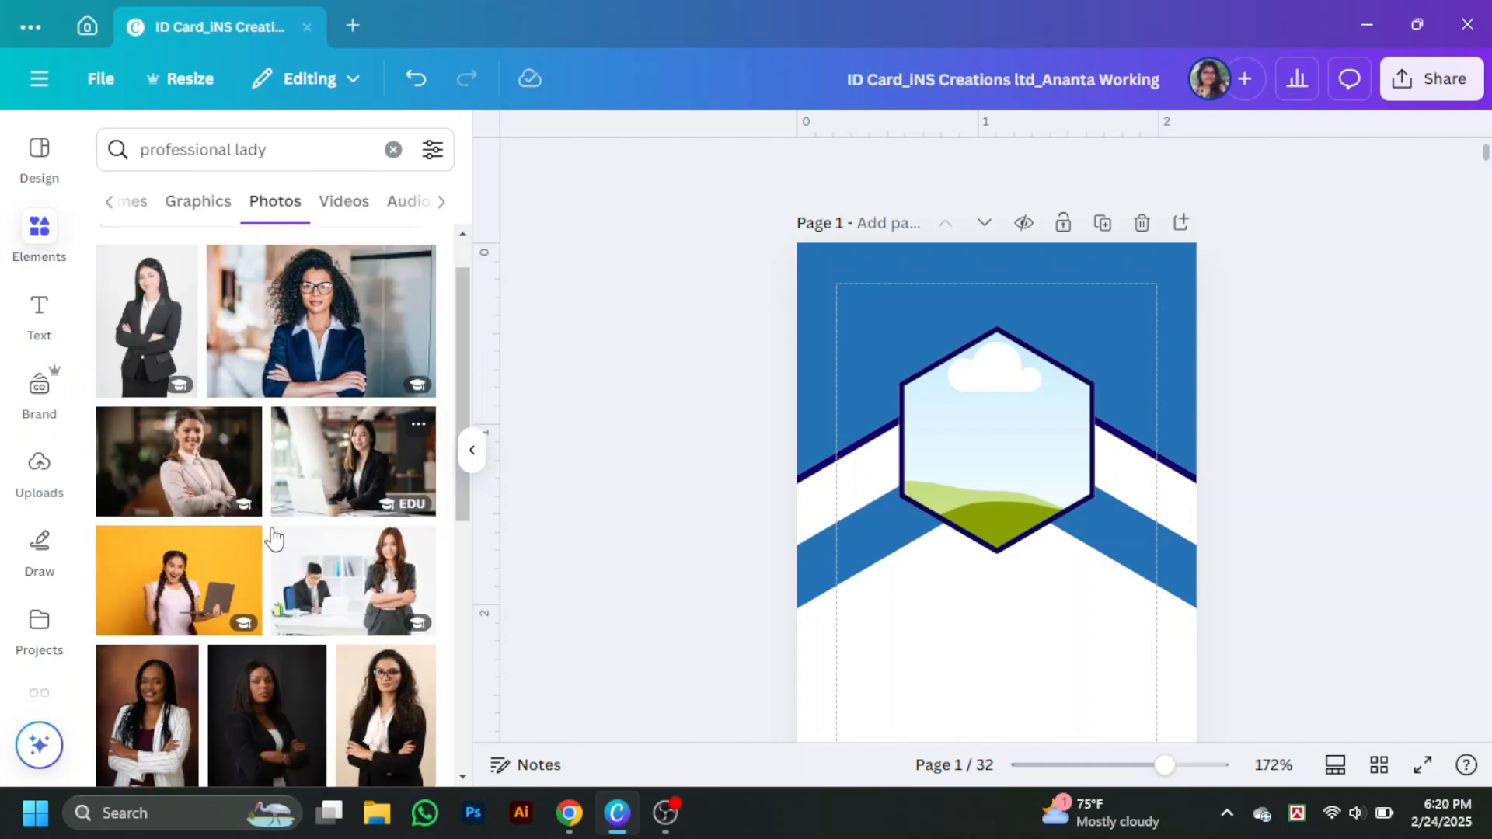
pyautogui.click(385, 552)
# - Drop the photo into the hexagon frame and crop it to centre the face
pyautogui.moveTo(809, 444); pyautogui.dragTo(816, 515)
pyautogui.doubleClick(809, 450)
pyautogui.moveTo(898, 622); pyautogui.dragTo(958, 708)
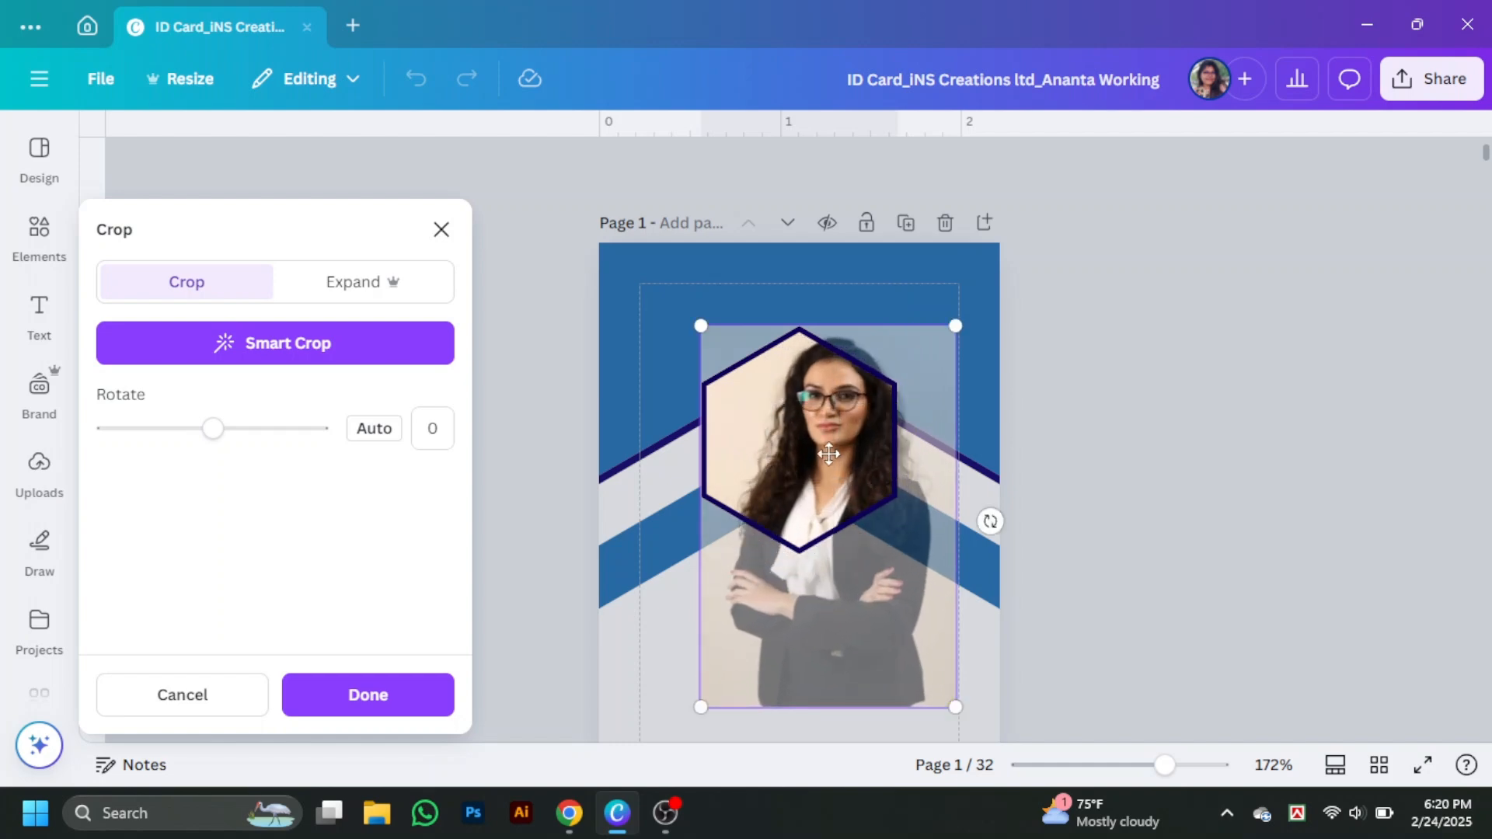
pyautogui.moveTo(821, 456); pyautogui.dragTo(778, 456)
pyautogui.moveTo(919, 325); pyautogui.dragTo(928, 315)
pyautogui.moveTo(832, 513); pyautogui.dragTo(826, 529)
pyautogui.click(1156, 497)
# - Add a different businesswoman photo from the 'professional lady' results to the card
pyautogui.click(31, 233)
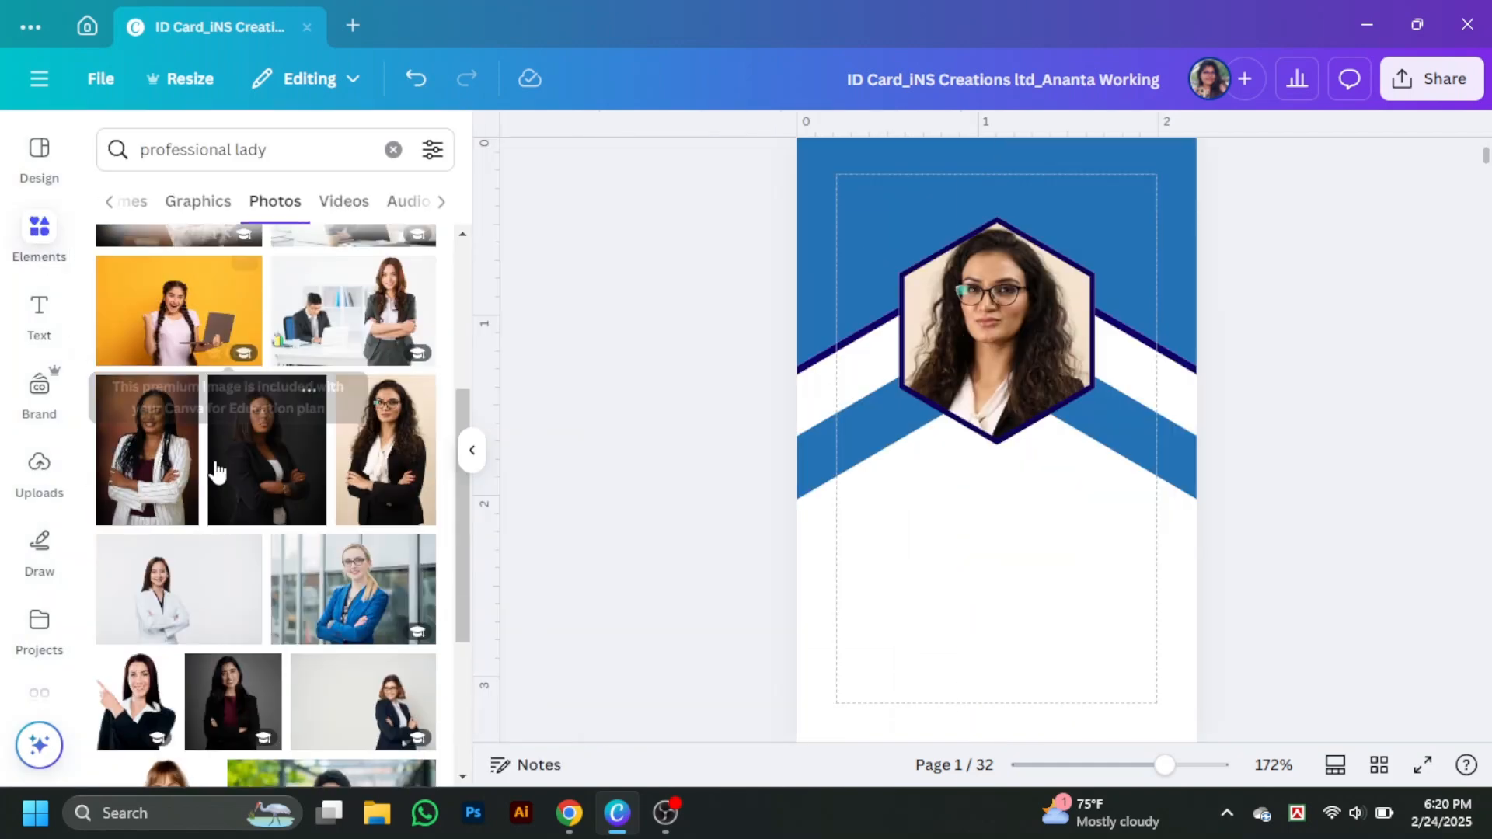
pyautogui.scroll(-3, 264, 497)
pyautogui.scroll(-10, 291, 571)
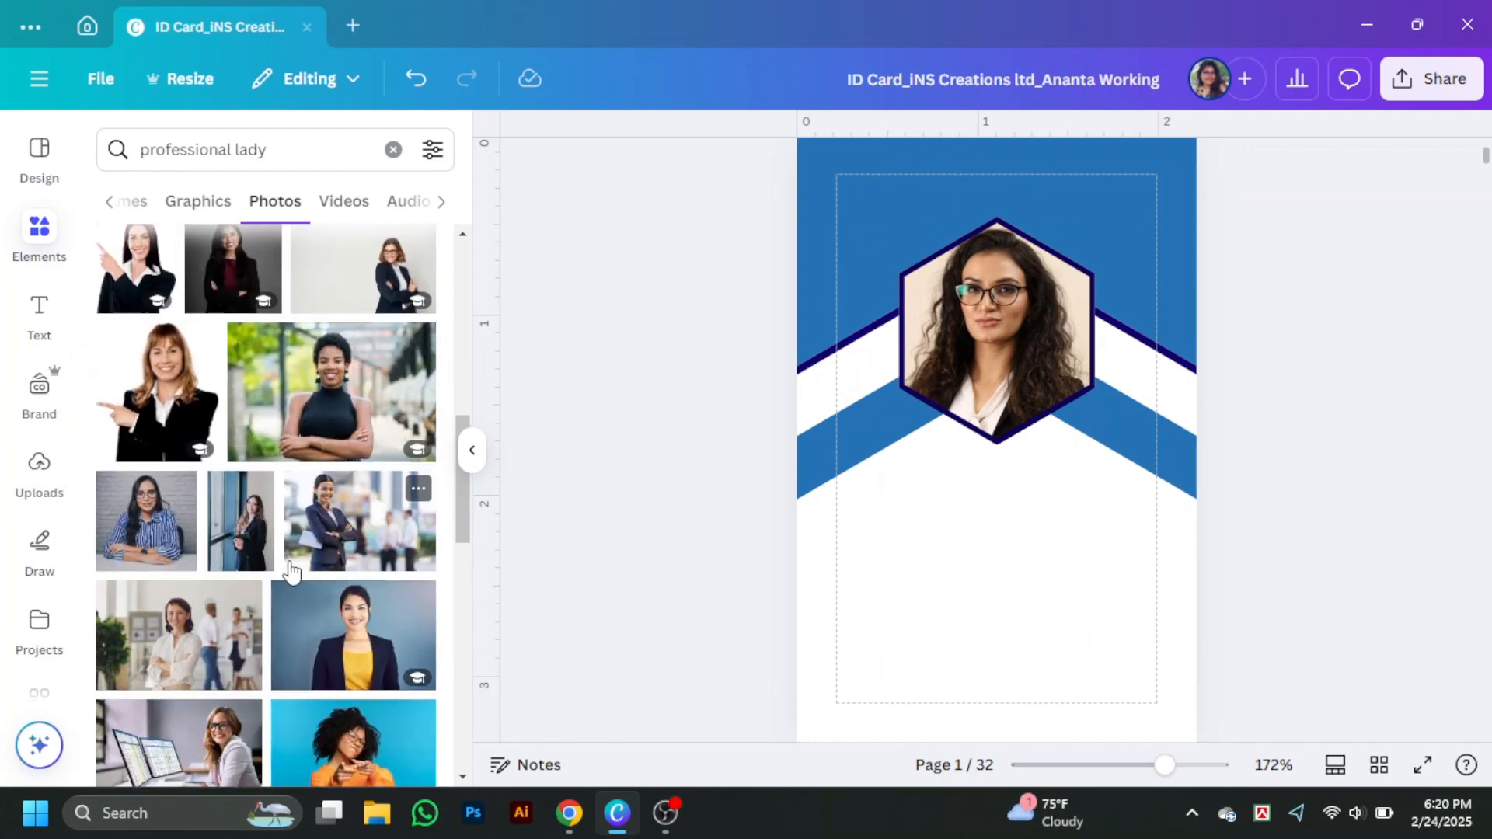
pyautogui.scroll(-10, 299, 553)
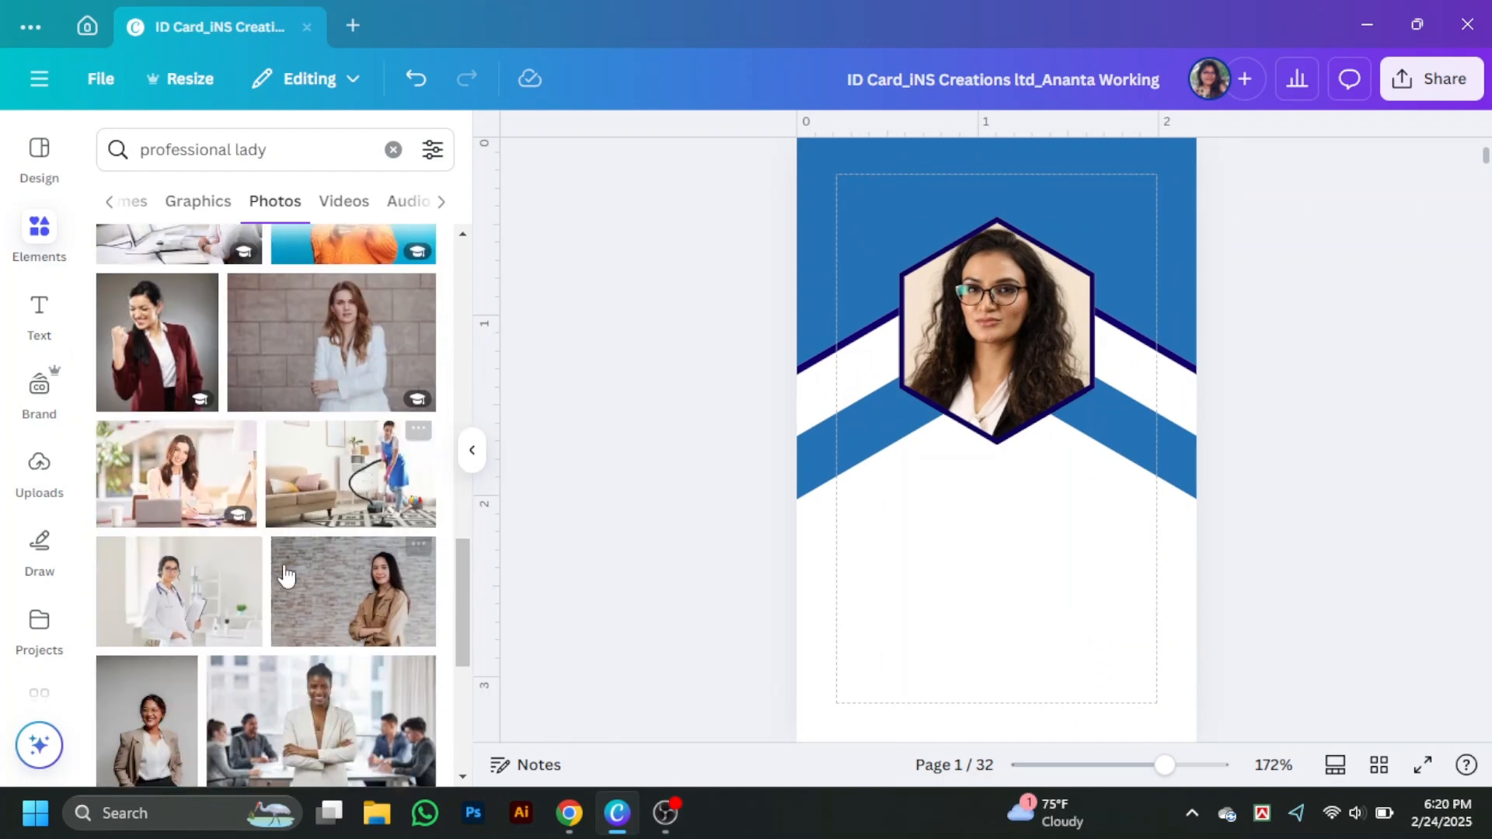
pyautogui.click(390, 571)
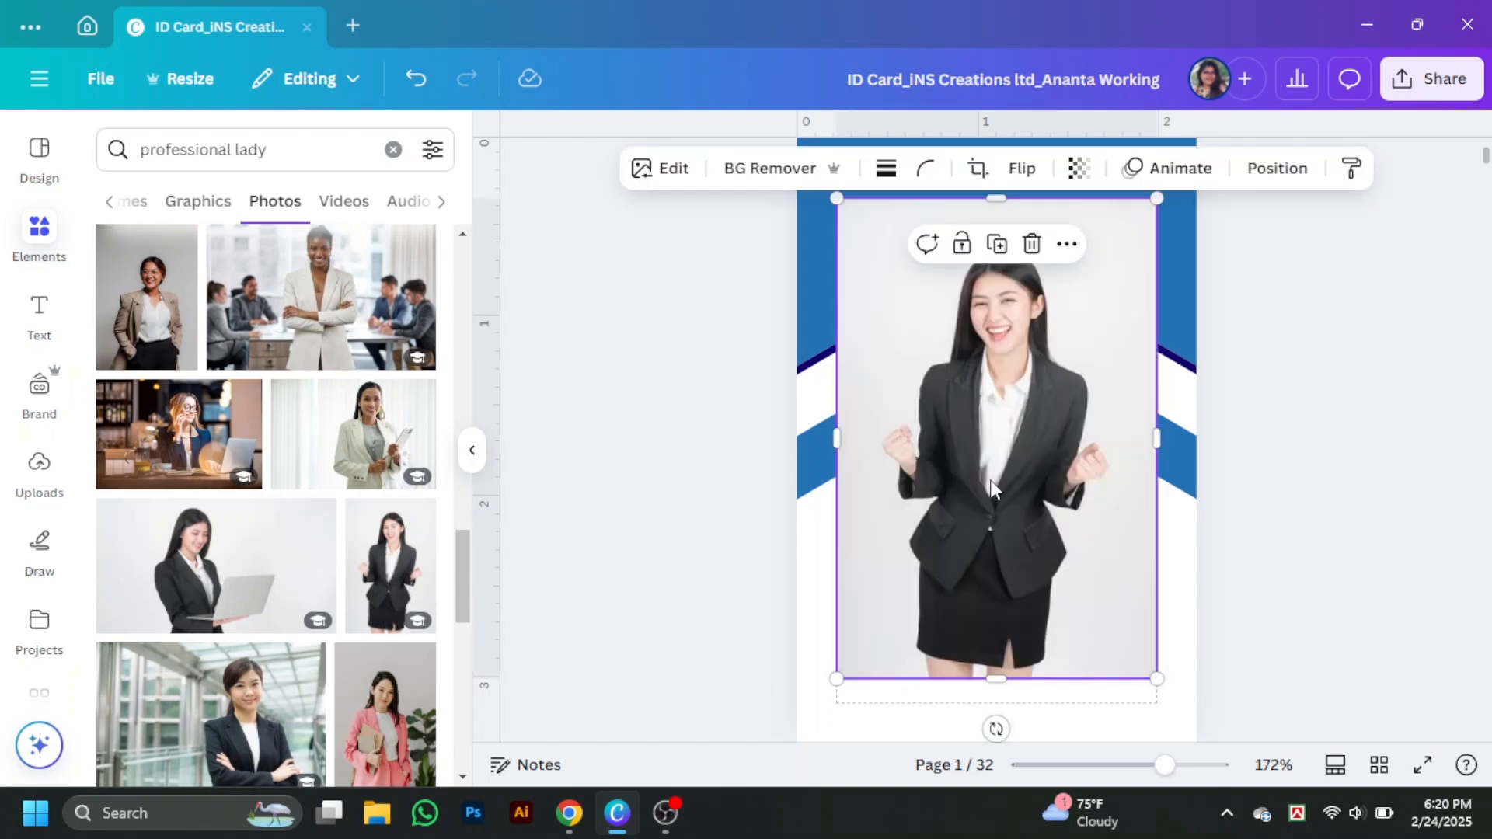
pyautogui.moveTo(1001, 412); pyautogui.dragTo(998, 342)
pyautogui.click(1282, 474)
# - Put another businesswoman photo into the hexagon frame, enlarged with the face centred
pyautogui.scroll(-7, 311, 585)
pyautogui.scroll(-10, 311, 583)
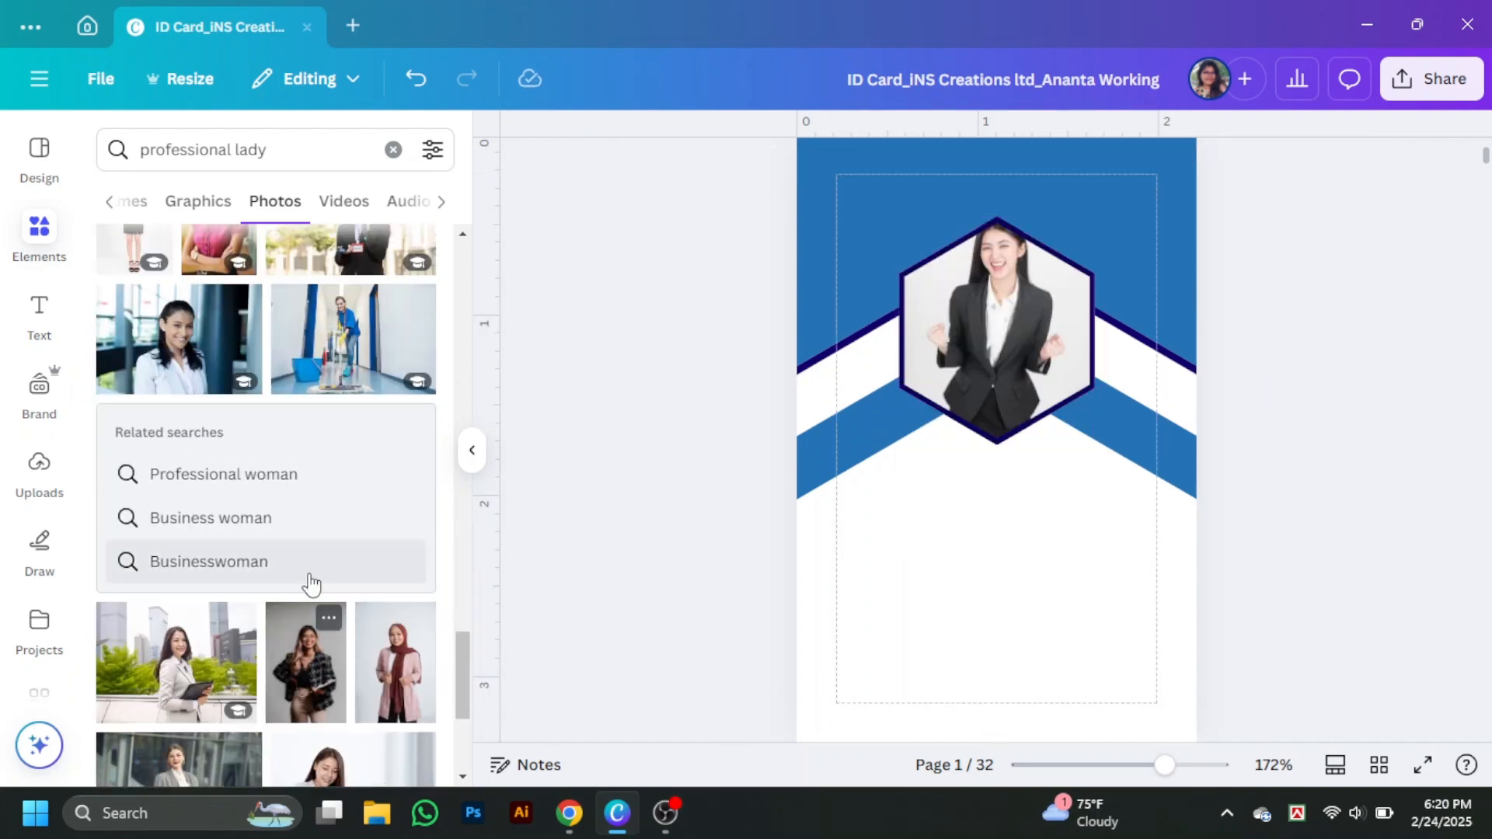
pyautogui.scroll(-4, 310, 582)
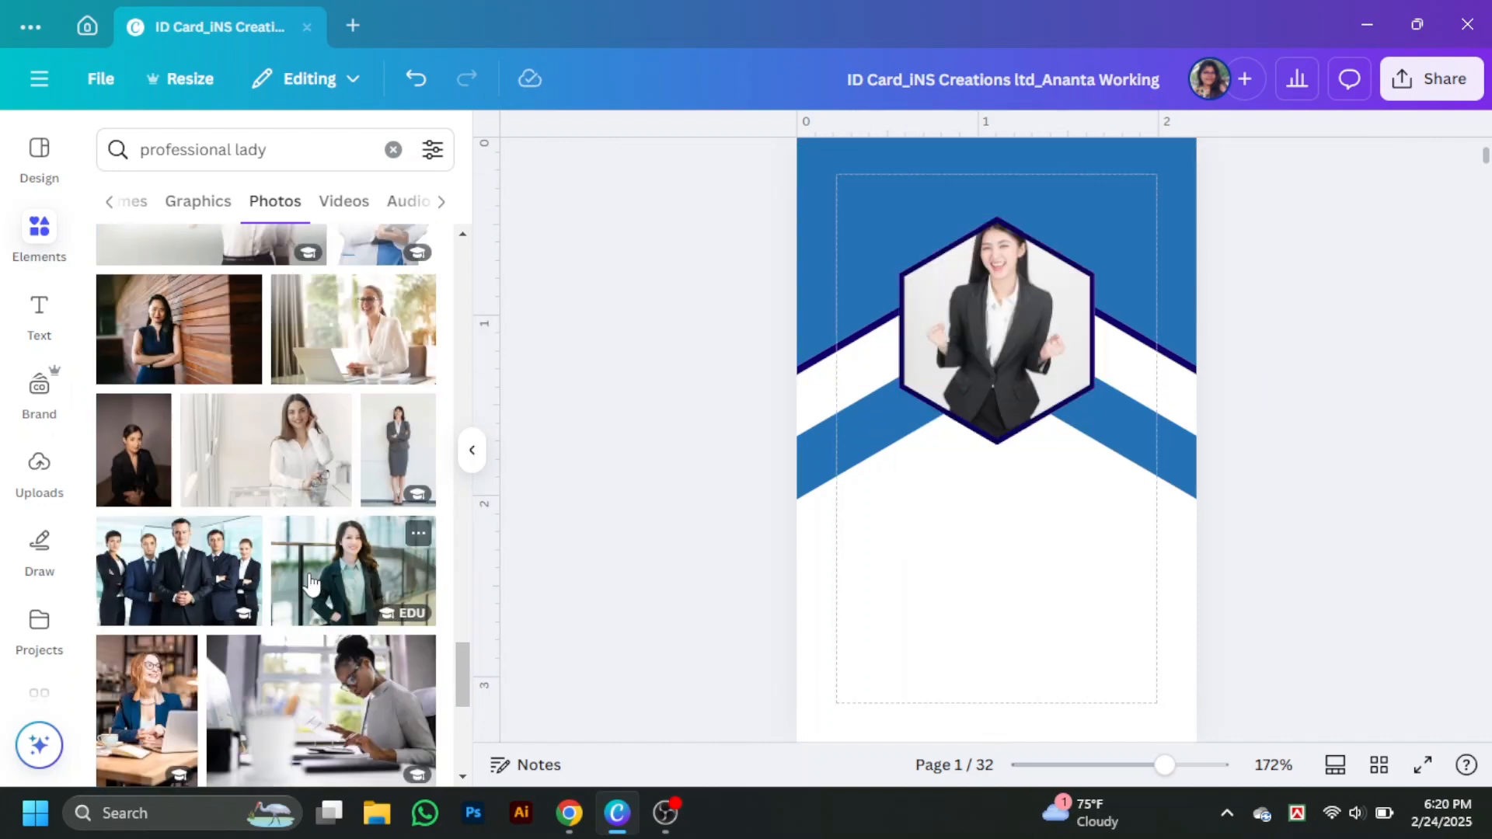
pyautogui.click(355, 565)
pyautogui.moveTo(990, 376); pyautogui.dragTo(1002, 345)
pyautogui.doubleClick(1003, 345)
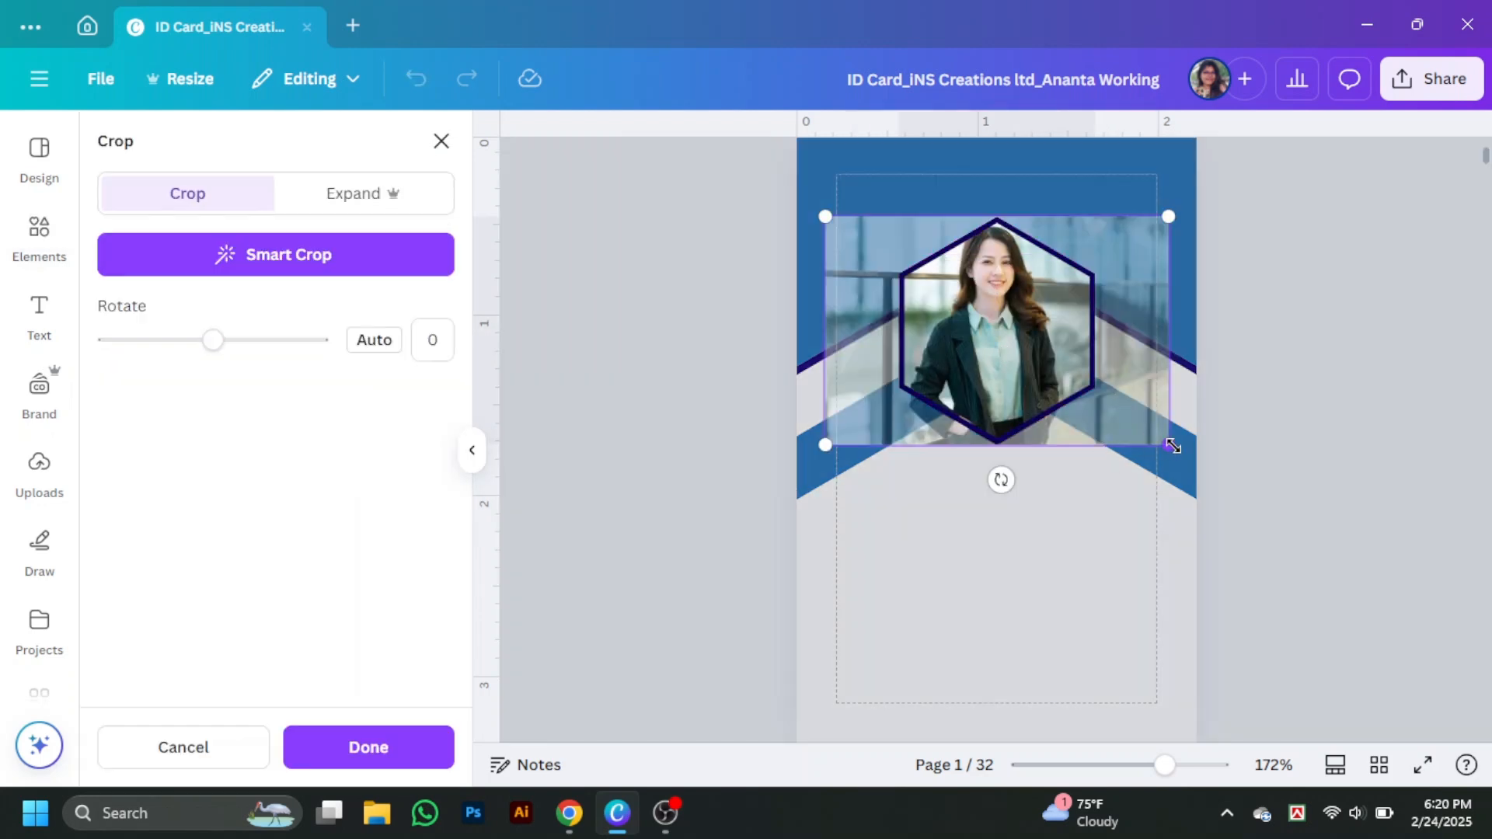
pyautogui.moveTo(1168, 440); pyautogui.dragTo(1307, 541)
pyautogui.moveTo(1241, 495); pyautogui.dragTo(1184, 514)
pyautogui.click(1362, 404)
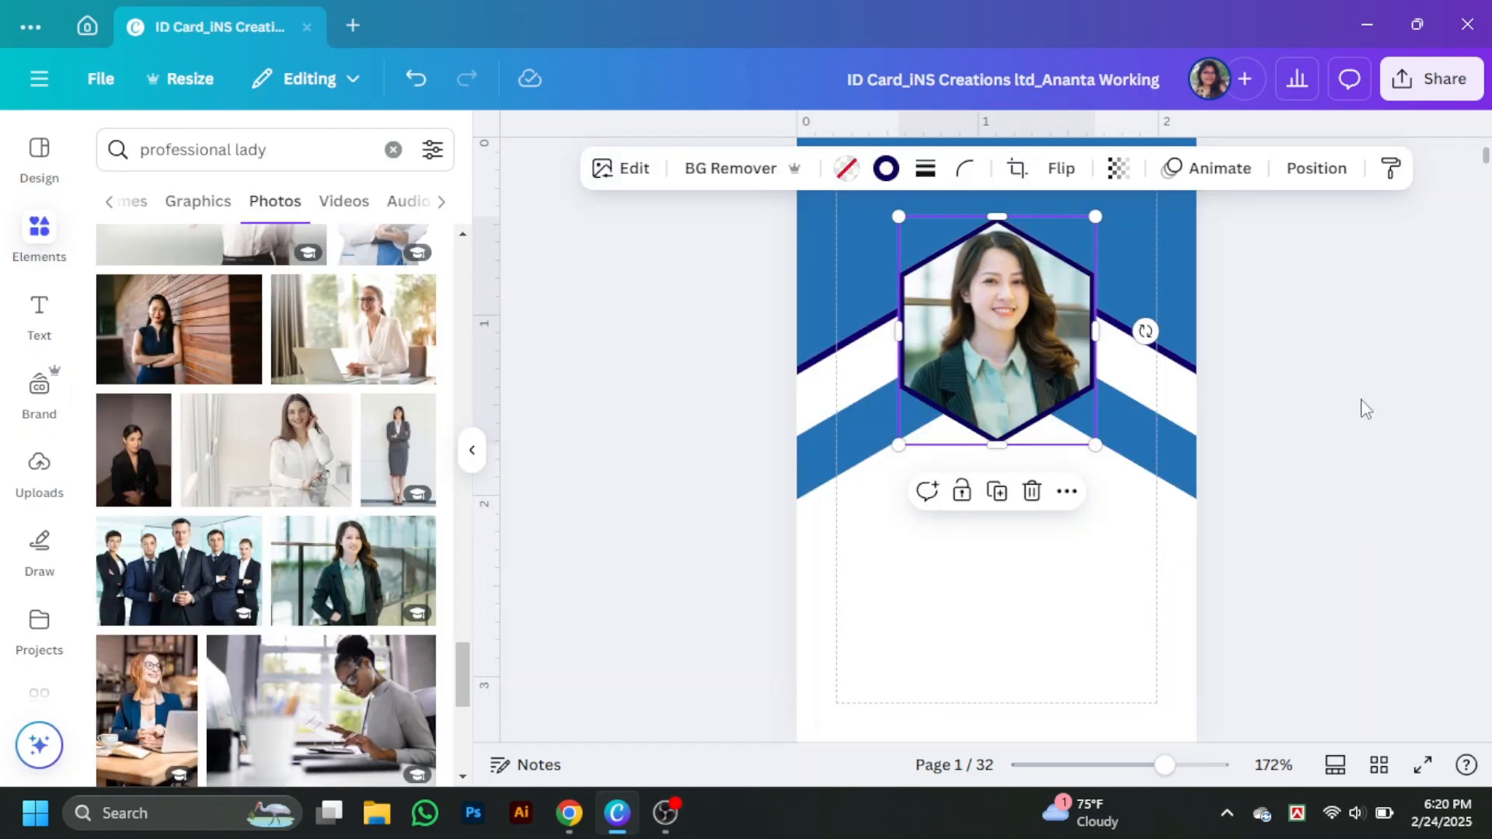
# - Shift the photo and chevron shapes down slightly and nudge the hexagon photo into alignment
pyautogui.click(472, 450)
pyautogui.click(1020, 518)
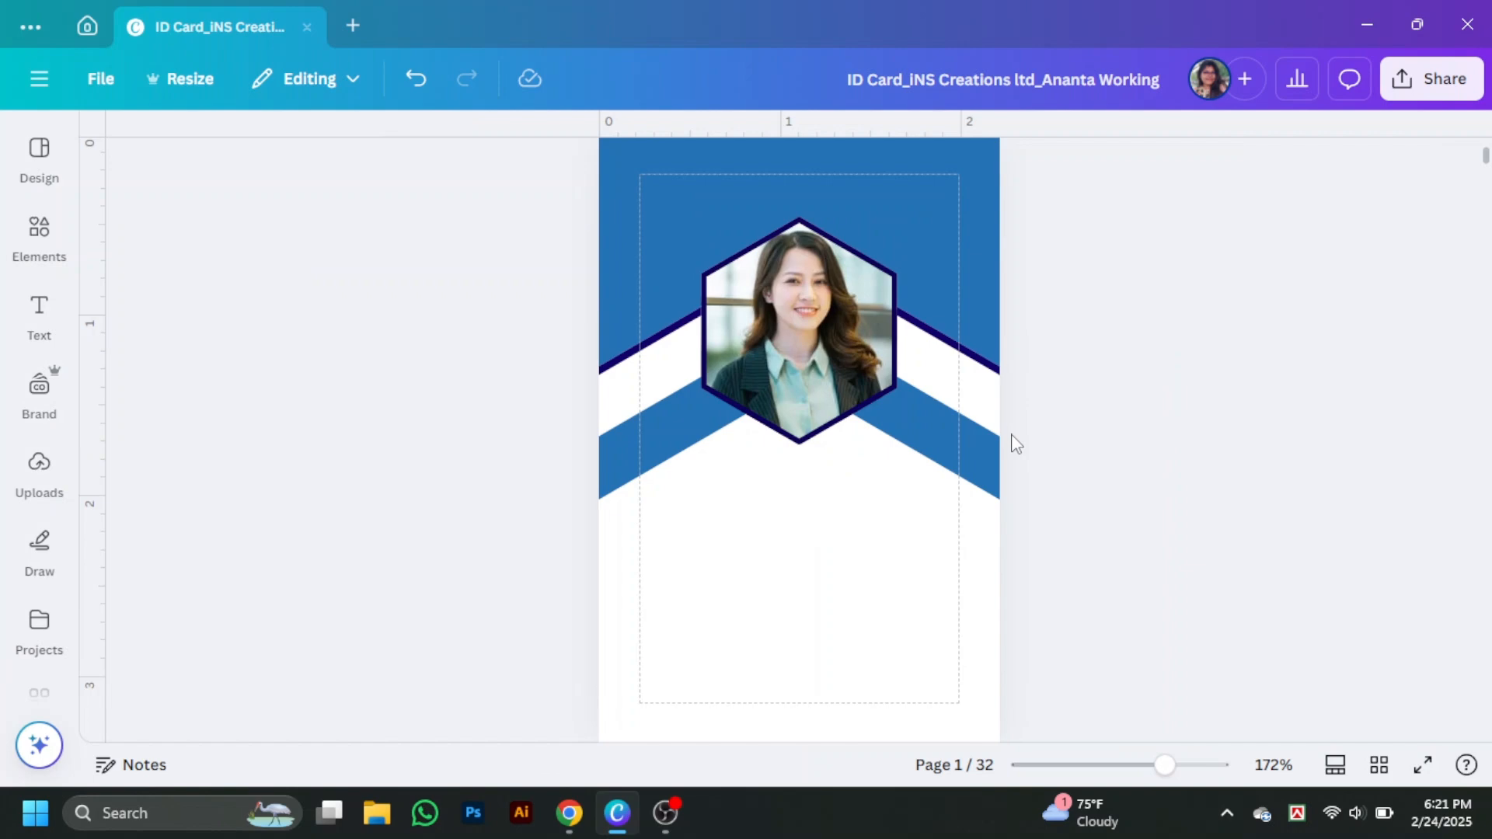
pyautogui.moveTo(1084, 373); pyautogui.dragTo(904, 601)
pyautogui.click(1199, 407)
pyautogui.moveTo(823, 398); pyautogui.dragTo(822, 387)
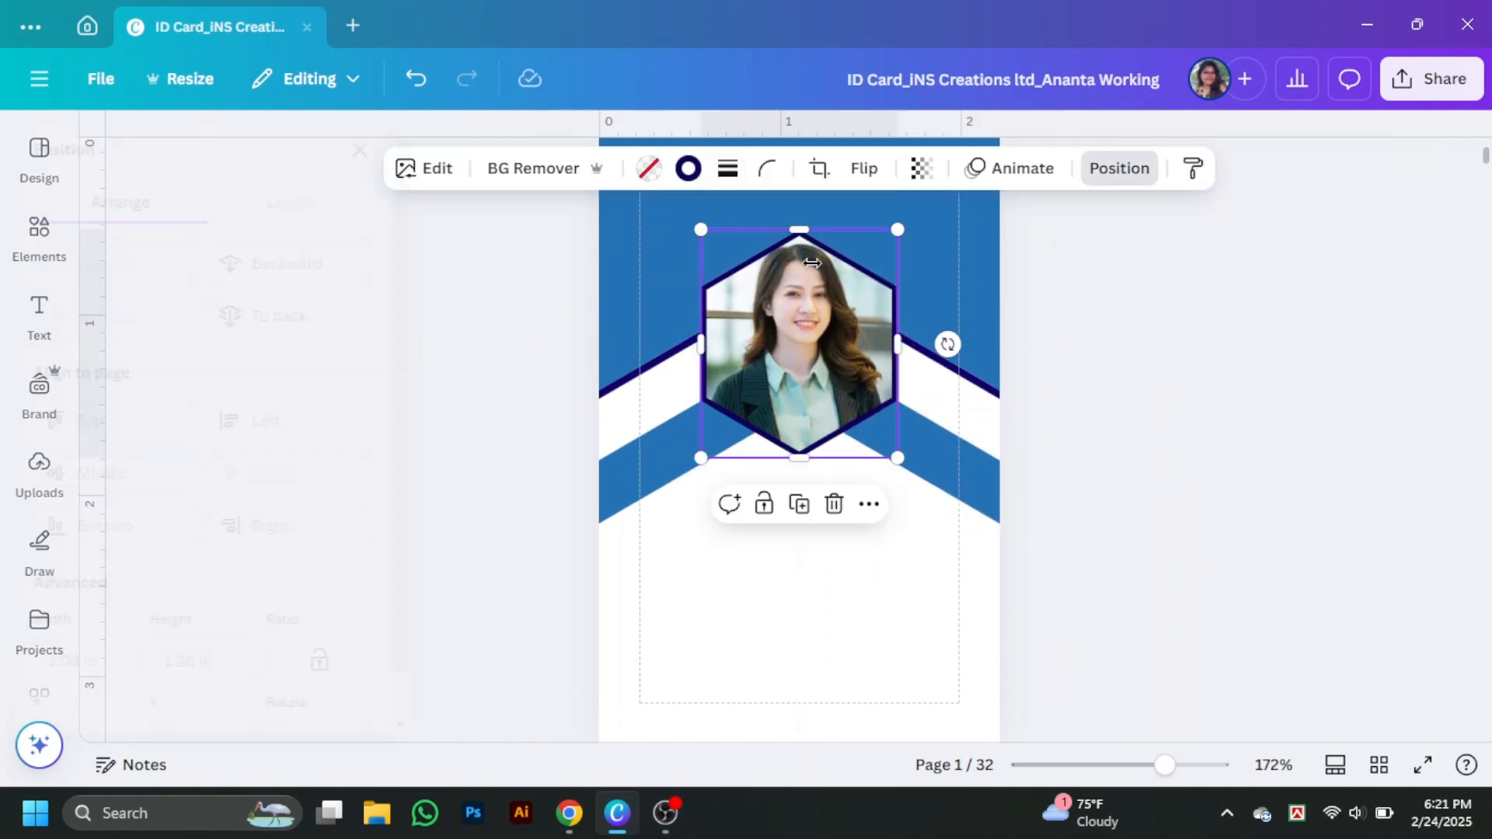
pyautogui.click(1283, 450)
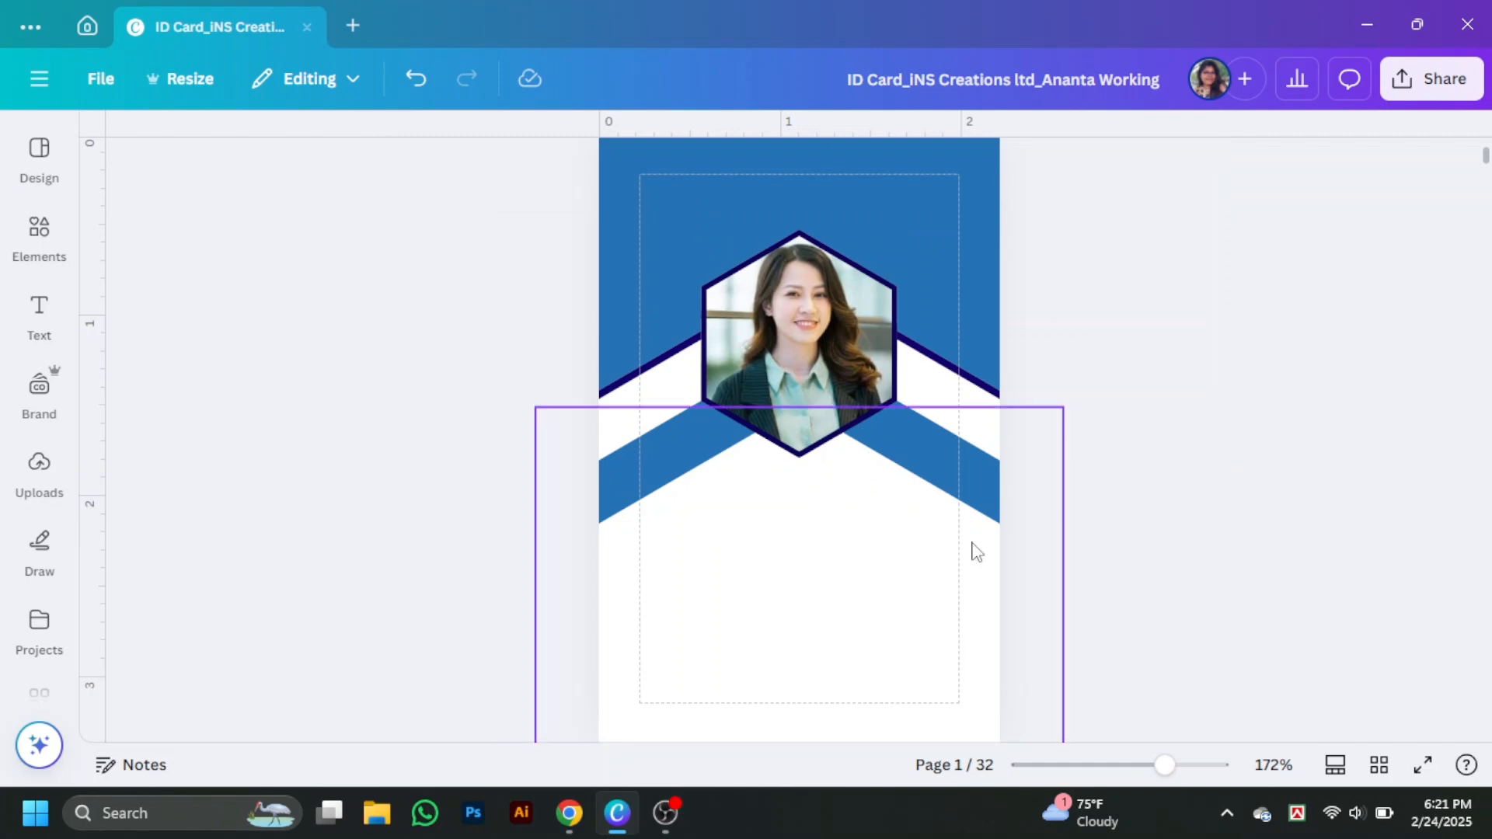
pyautogui.click(39, 318)
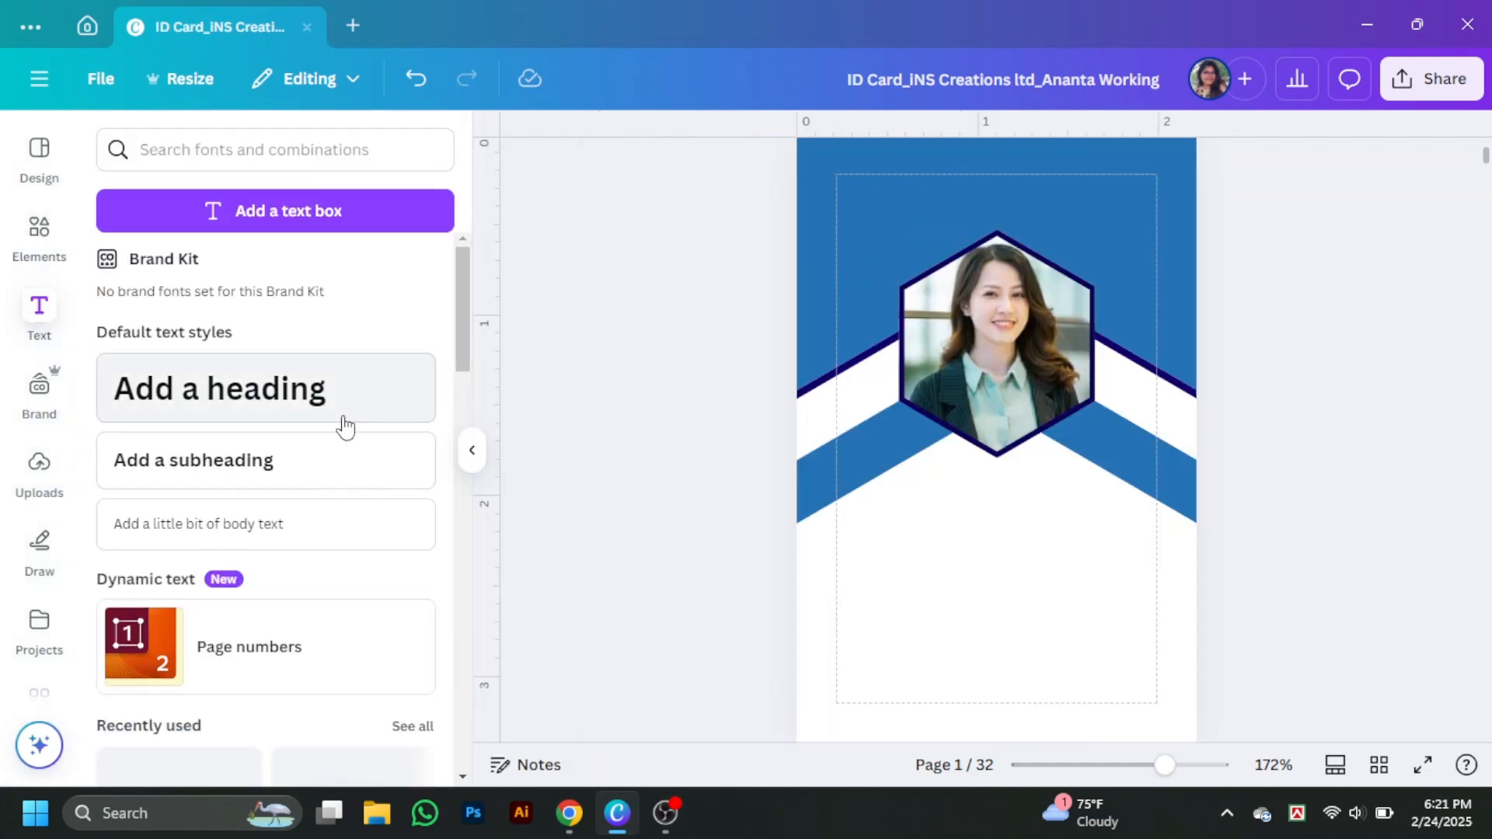
# - Add a subheading below the hexagon photo and replace its text with the cardholder's name
pyautogui.click(346, 457)
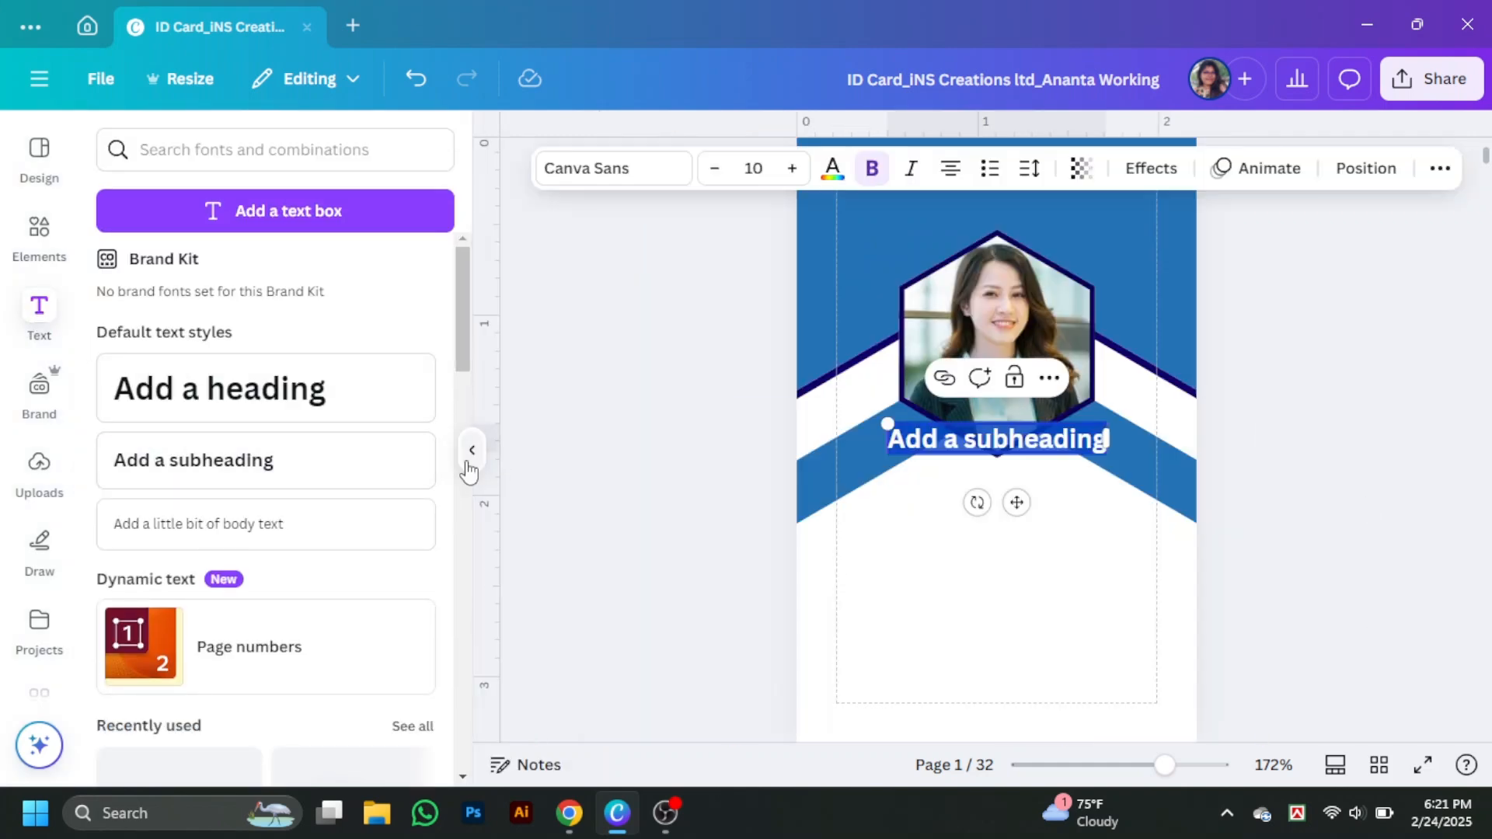
pyautogui.click(465, 471)
pyautogui.click(471, 451)
pyautogui.click(544, 457)
pyautogui.moveTo(875, 456); pyautogui.dragTo(878, 525)
pyautogui.doubleClick(878, 516)
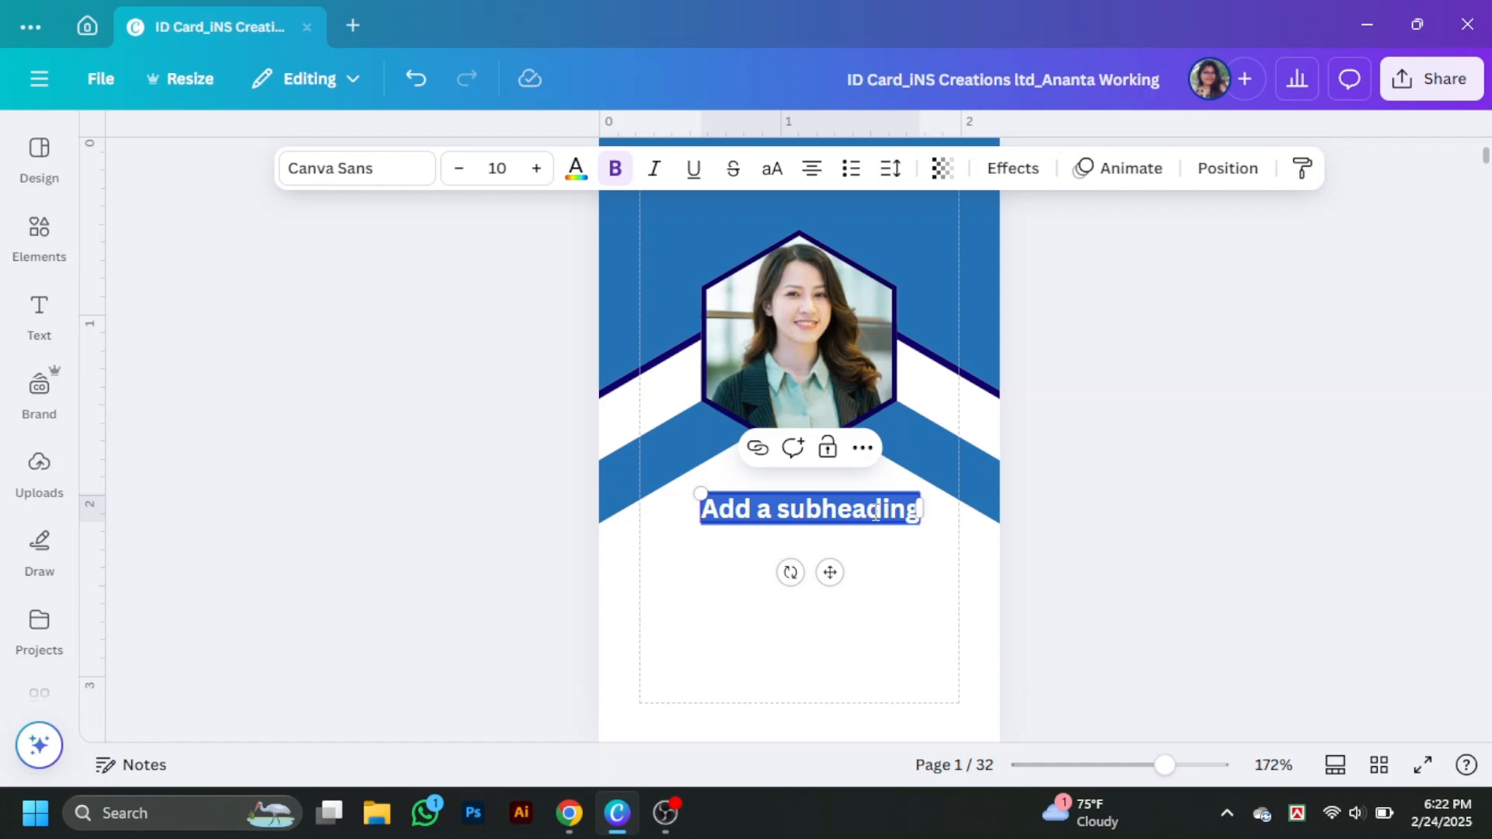
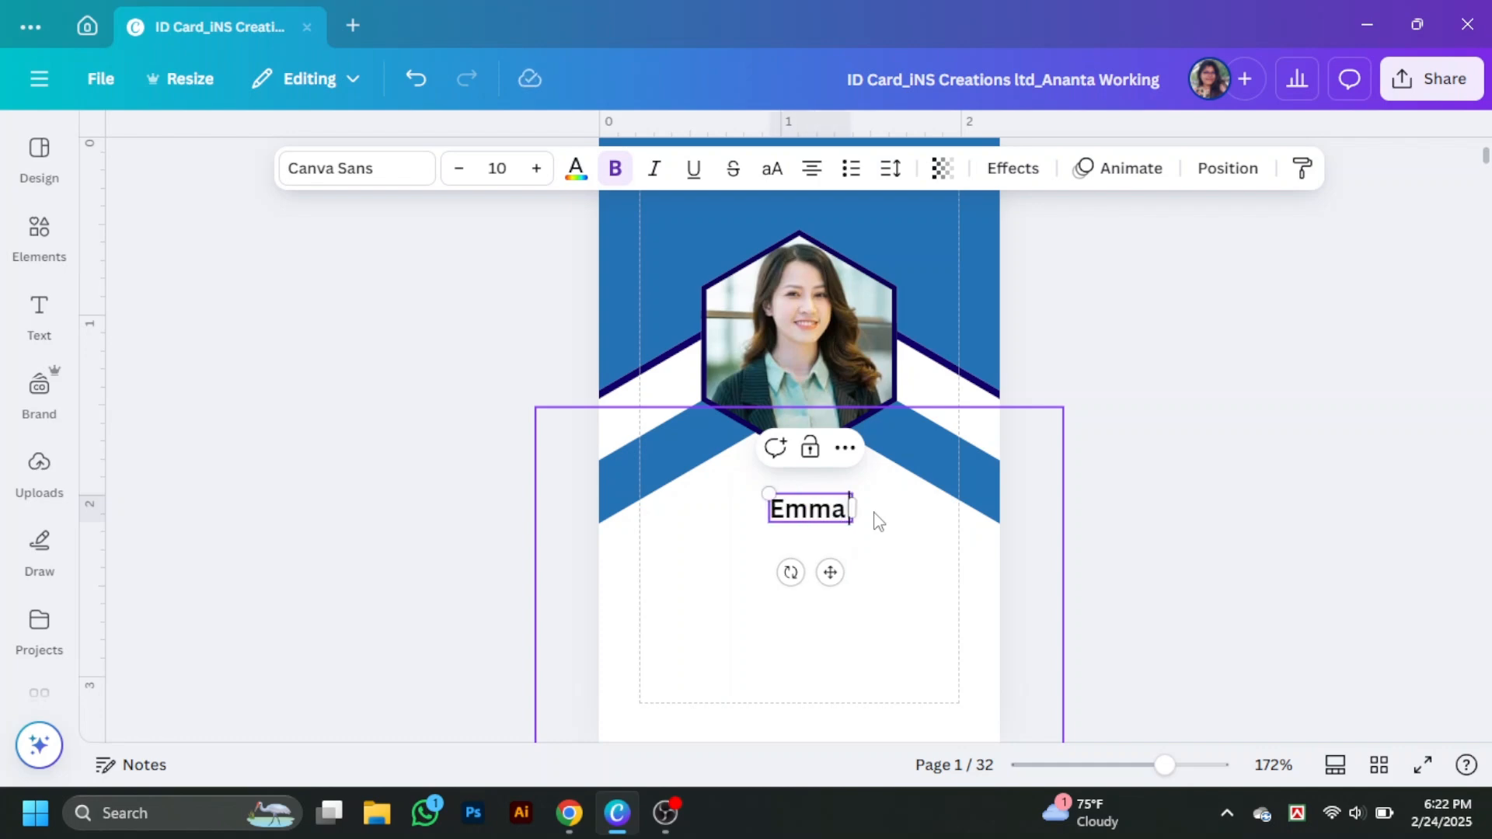
pyautogui.press('Escape')
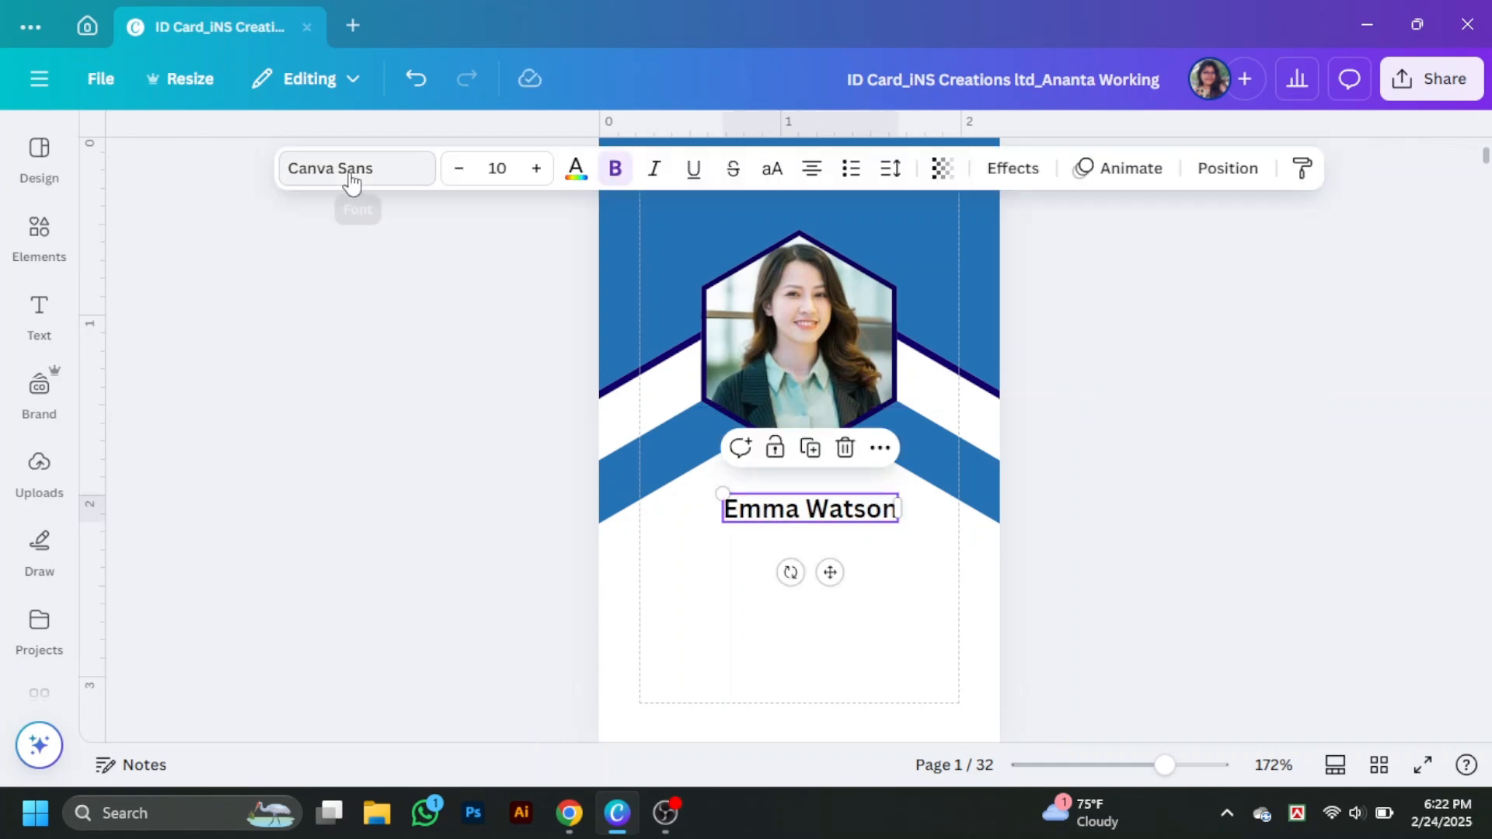
# - Set the name's font to Poppins
pyautogui.click(350, 169)
pyautogui.scroll(-3, 155, 524)
pyautogui.click(161, 536)
pyautogui.click(1016, 566)
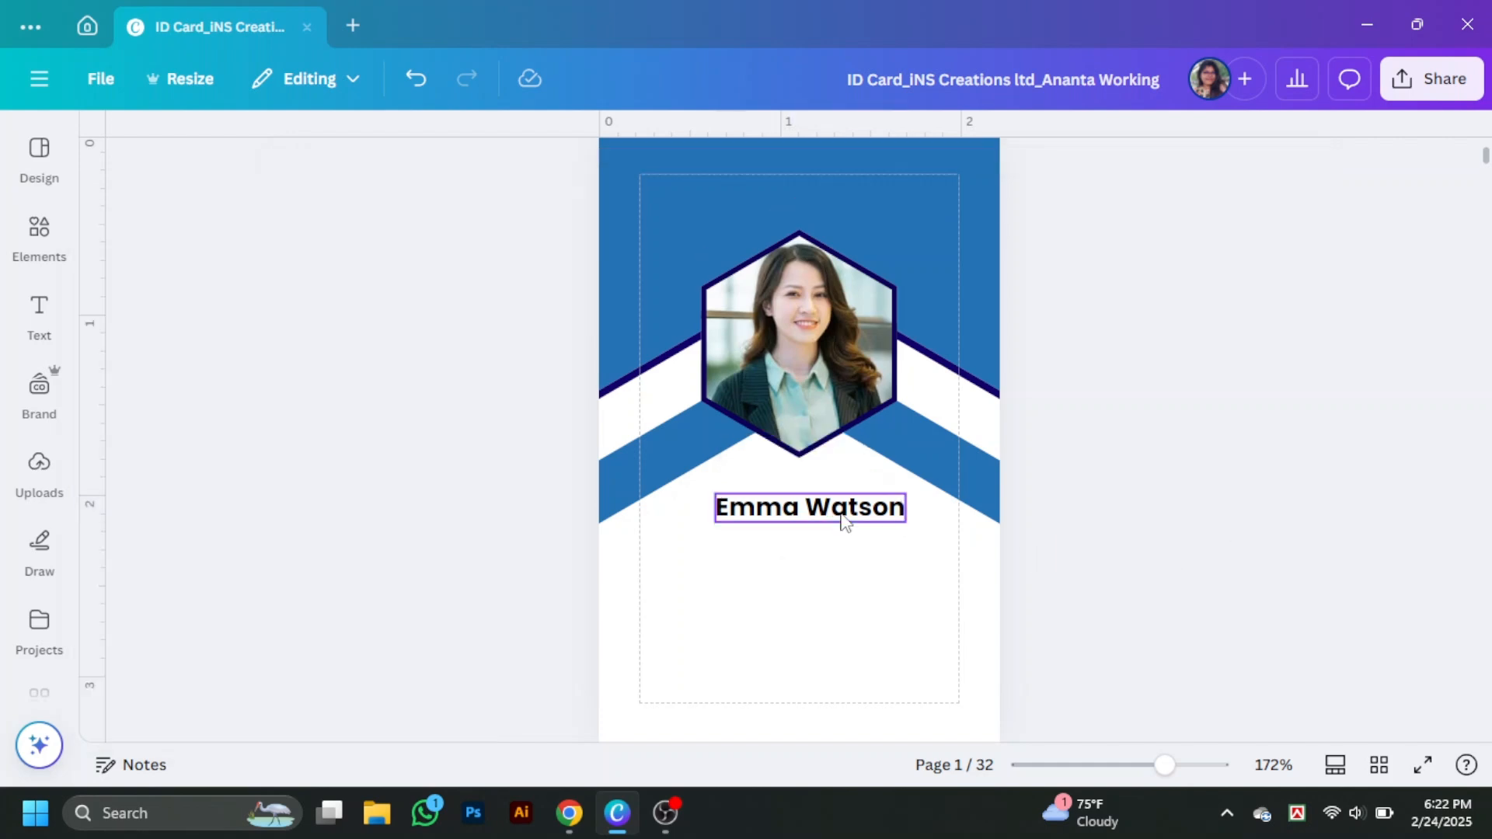
pyautogui.click(843, 512)
pyautogui.click(1221, 441)
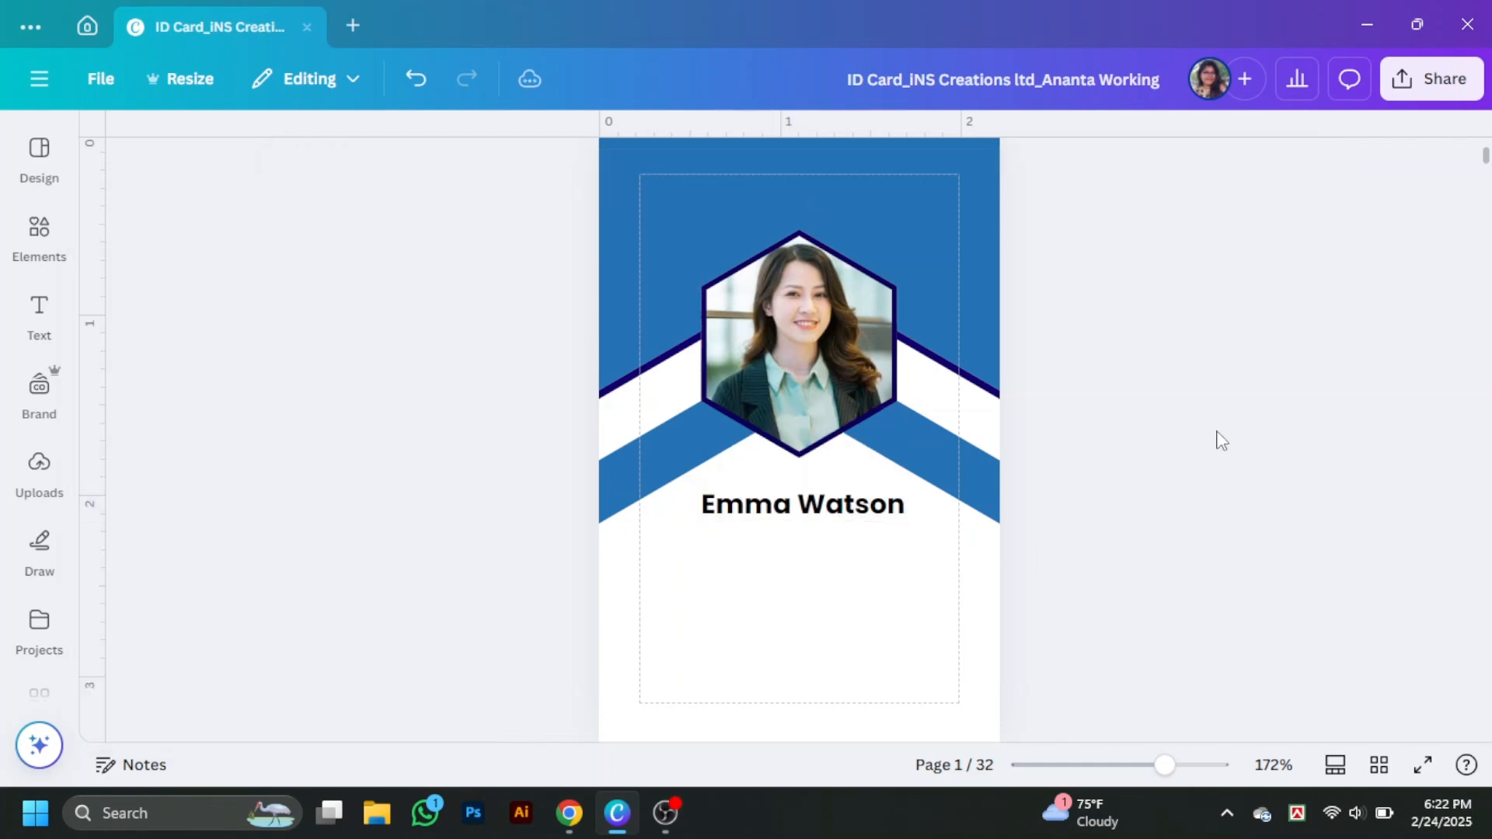
# - Make the name all uppercase
pyautogui.scroll(-1, 1222, 441)
pyautogui.click(865, 408)
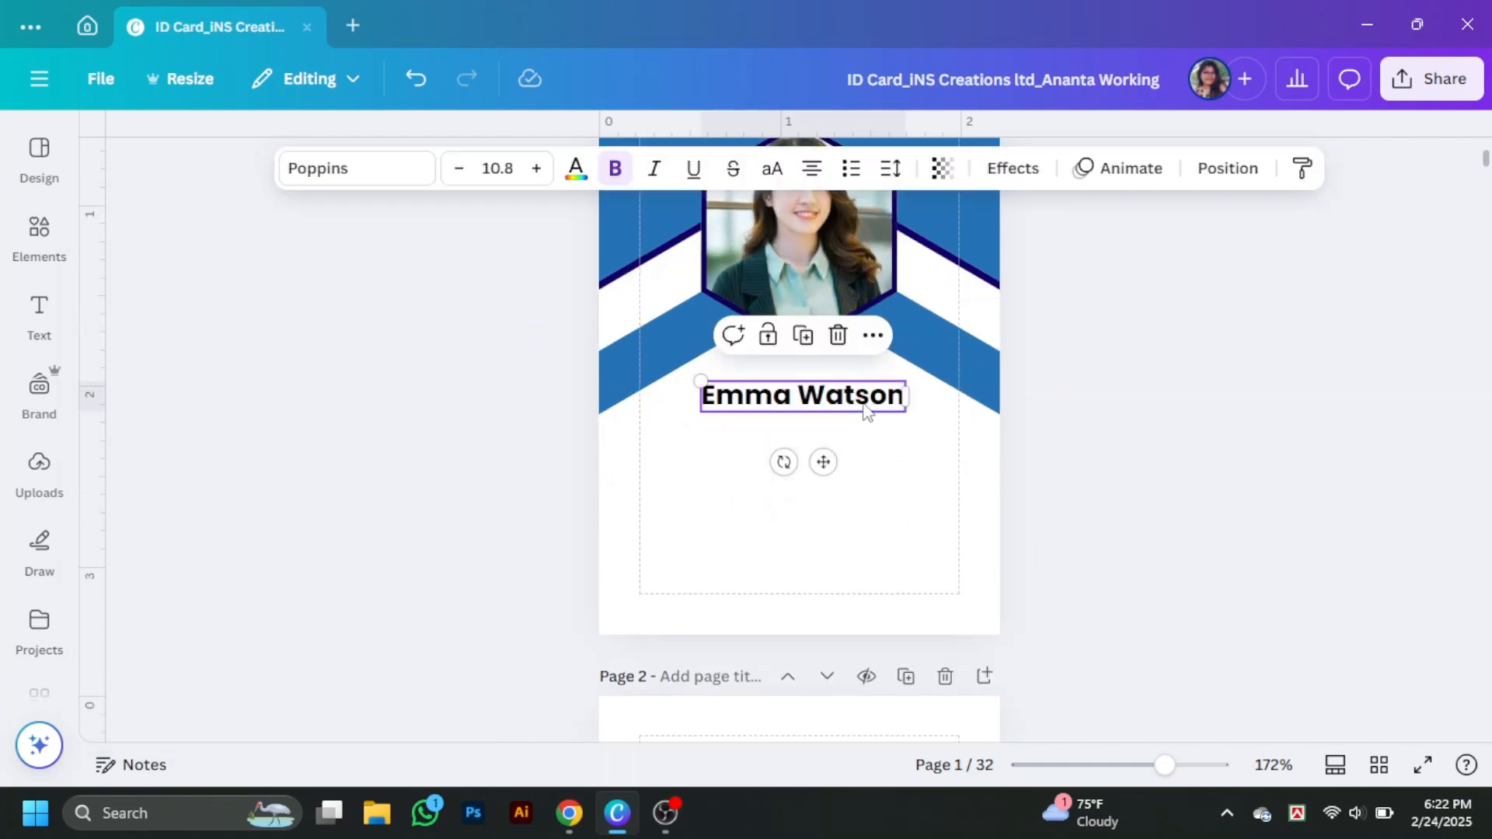
pyautogui.click(1261, 404)
pyautogui.click(847, 404)
pyautogui.click(770, 171)
pyautogui.click(882, 436)
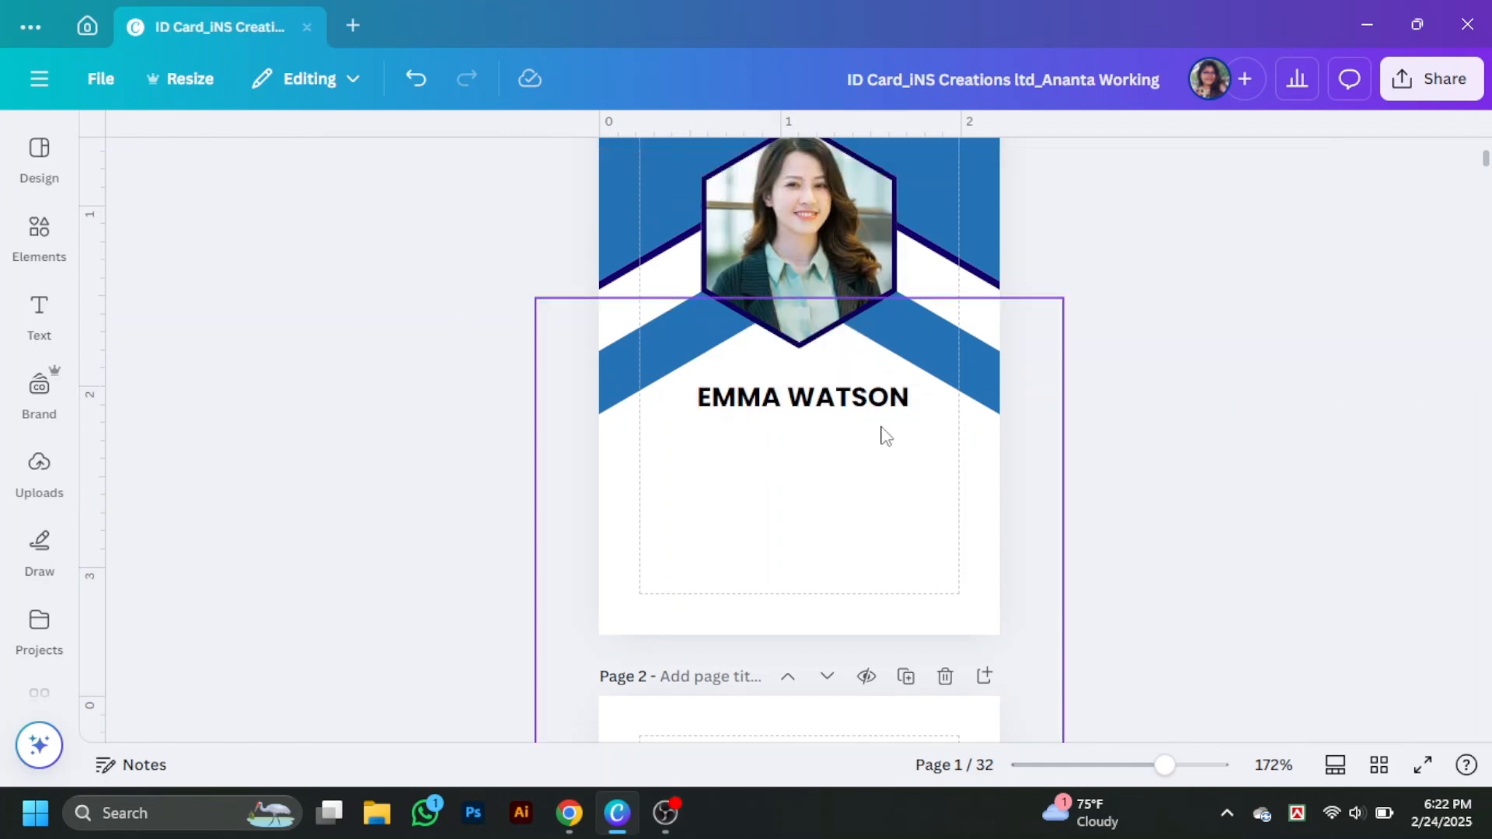
pyautogui.click(850, 398)
# - Reposition the hexagon photo closer to the name
pyautogui.scroll(3, 849, 399)
pyautogui.click(850, 411)
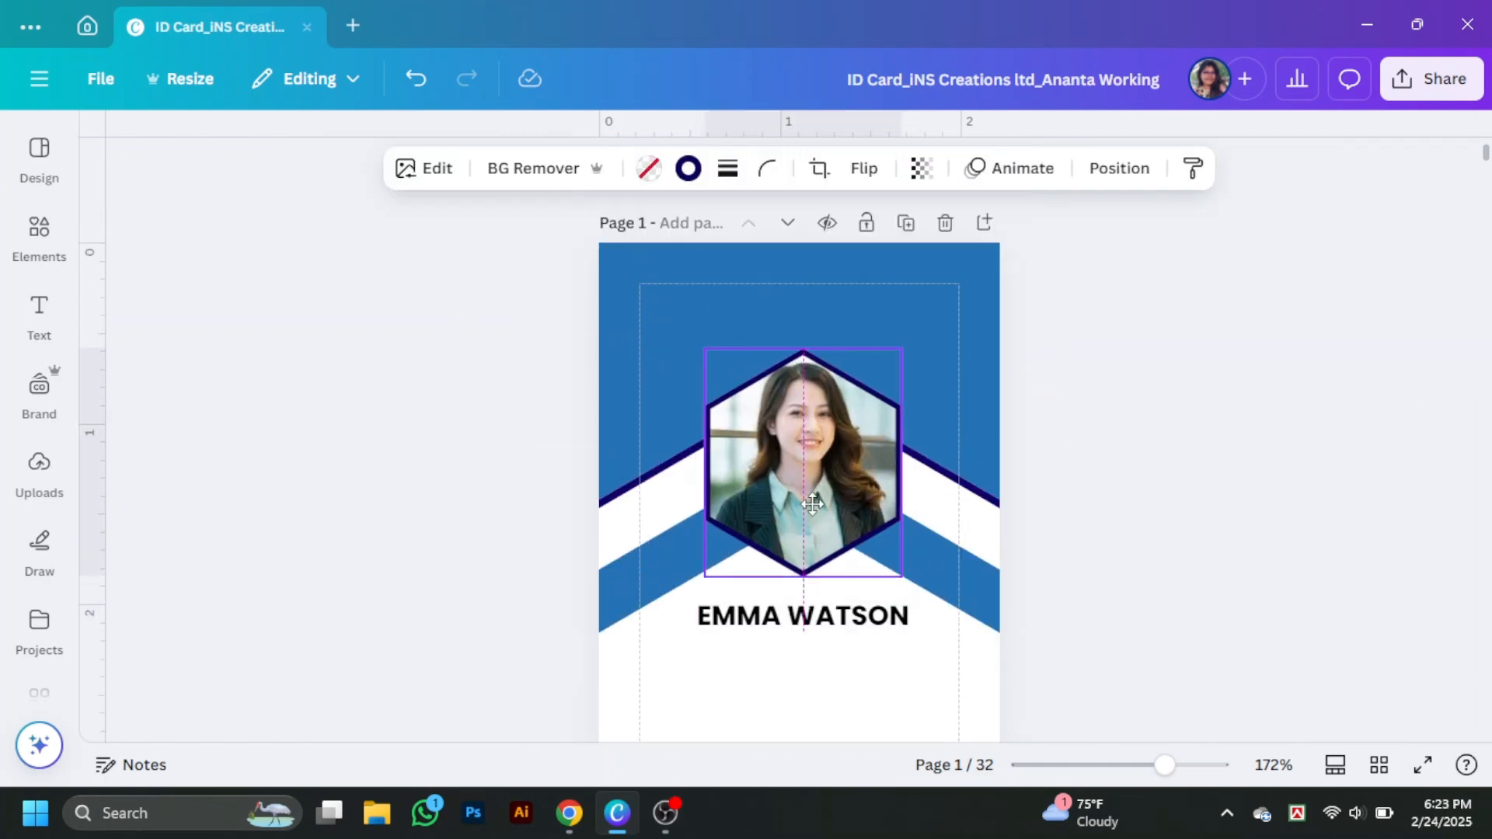
pyautogui.click(1163, 509)
pyautogui.scroll(-1, 1164, 509)
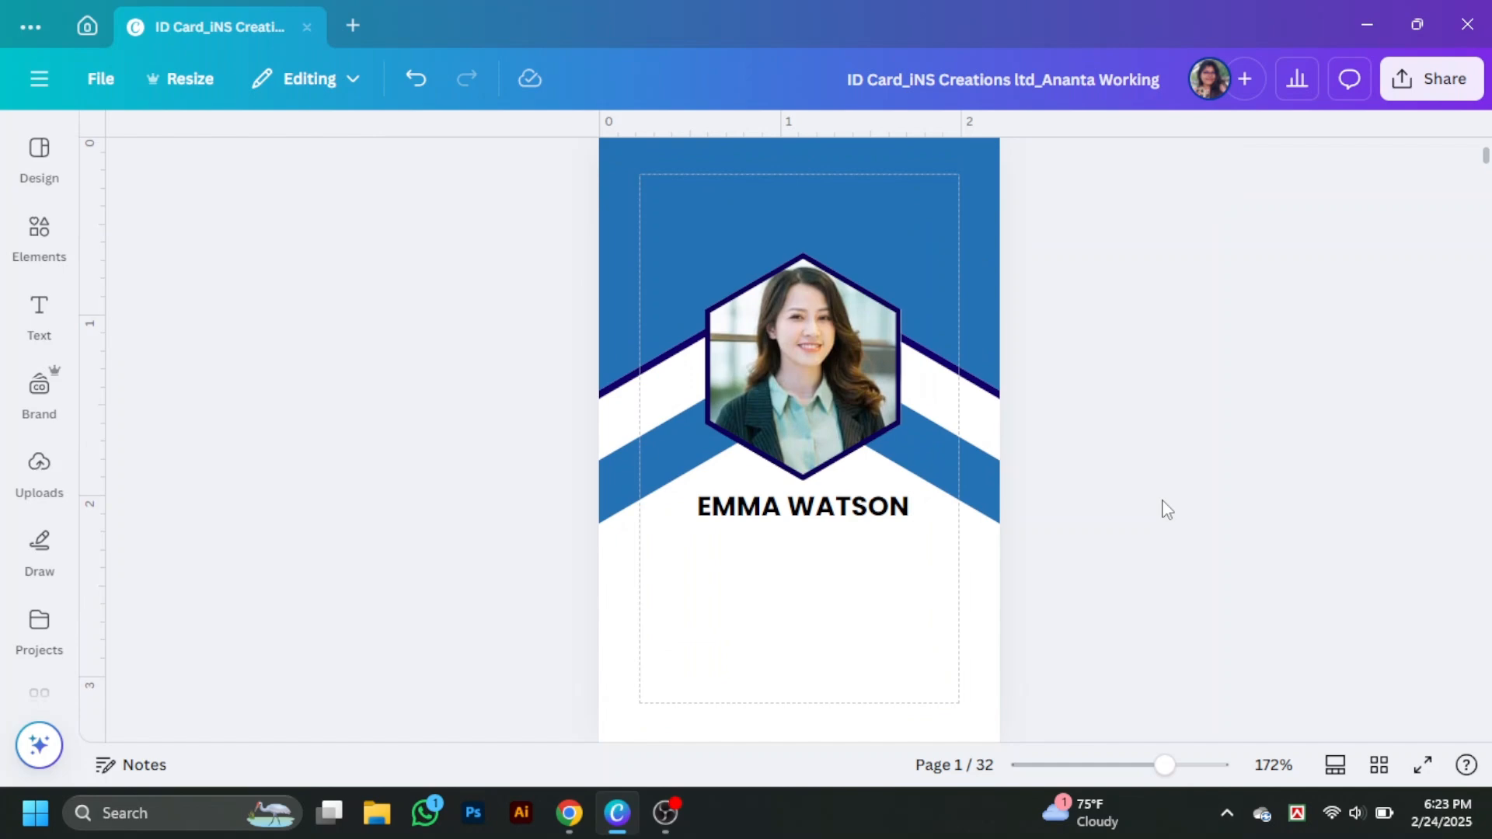
pyautogui.click(835, 522)
pyautogui.scroll(-1, 835, 522)
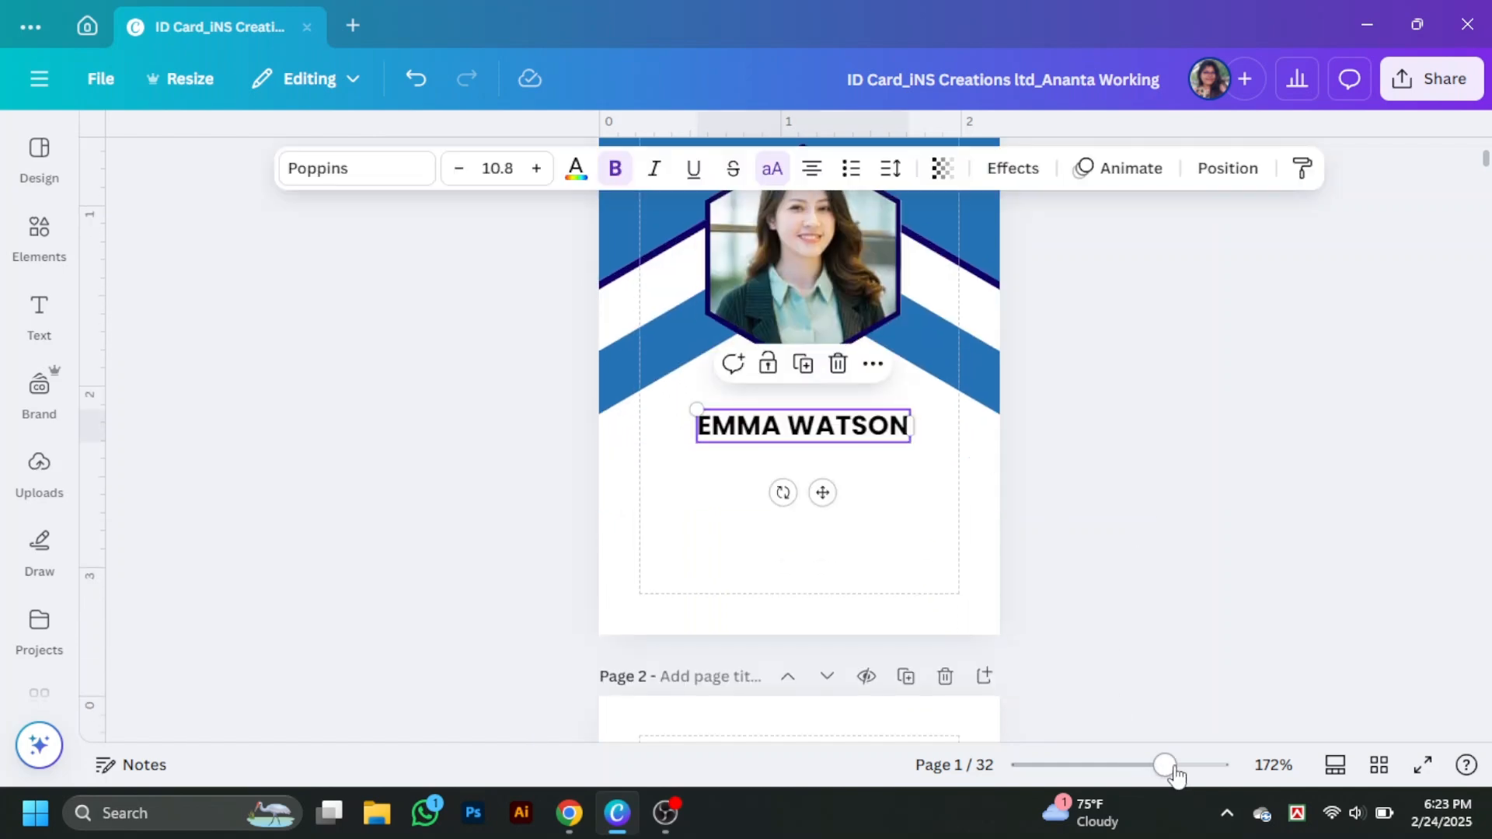
pyautogui.scroll(3, 976, 487)
# - Duplicate the name text, shrink the copy to font size 8, and move it just below the name
pyautogui.hotkey('ctrl', 'd')
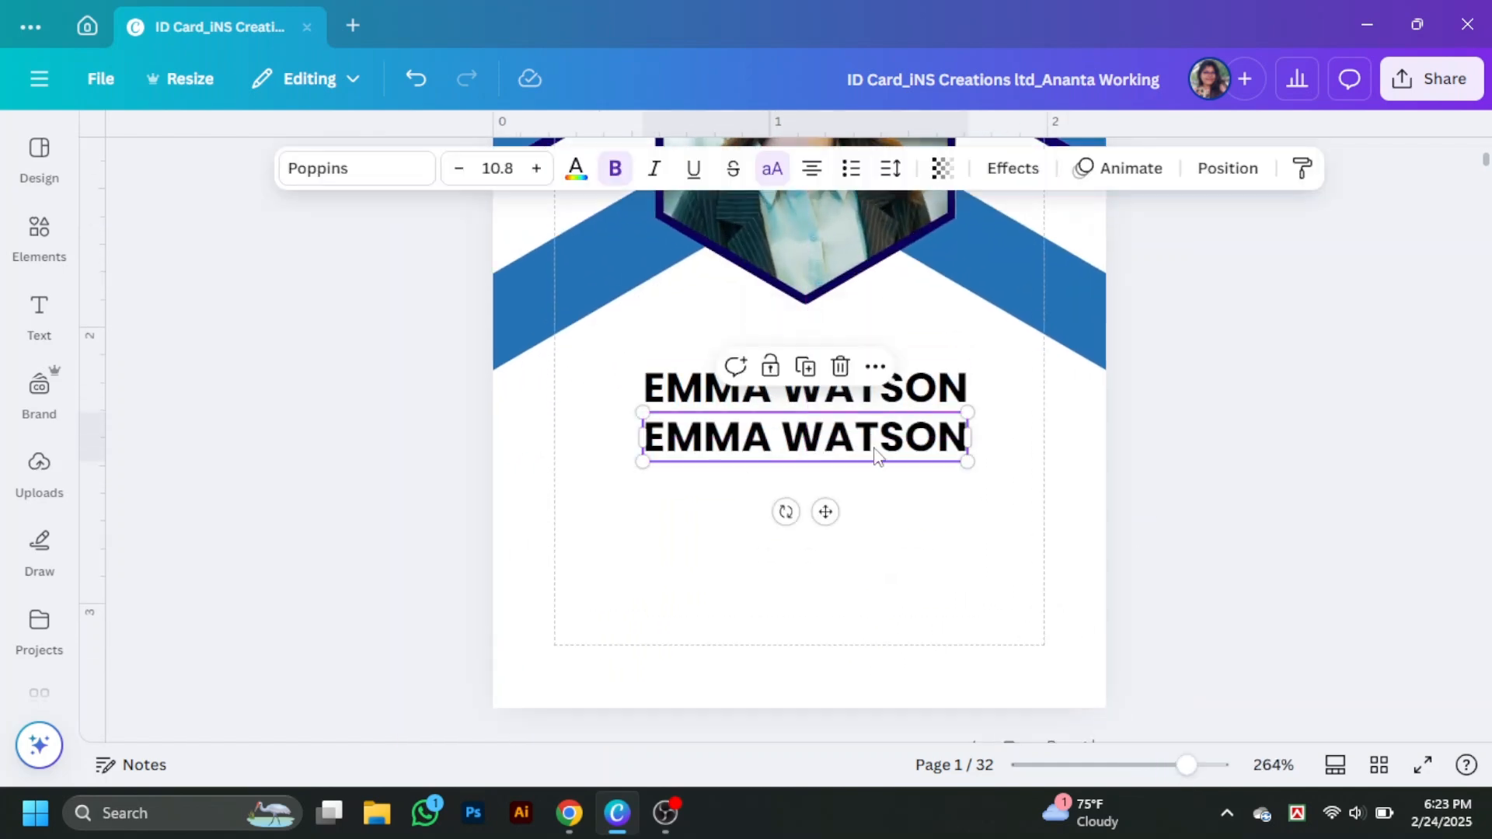
pyautogui.click(498, 168)
pyautogui.write('8')
pyautogui.press('Return')
pyautogui.click(1032, 489)
pyautogui.click(806, 425)
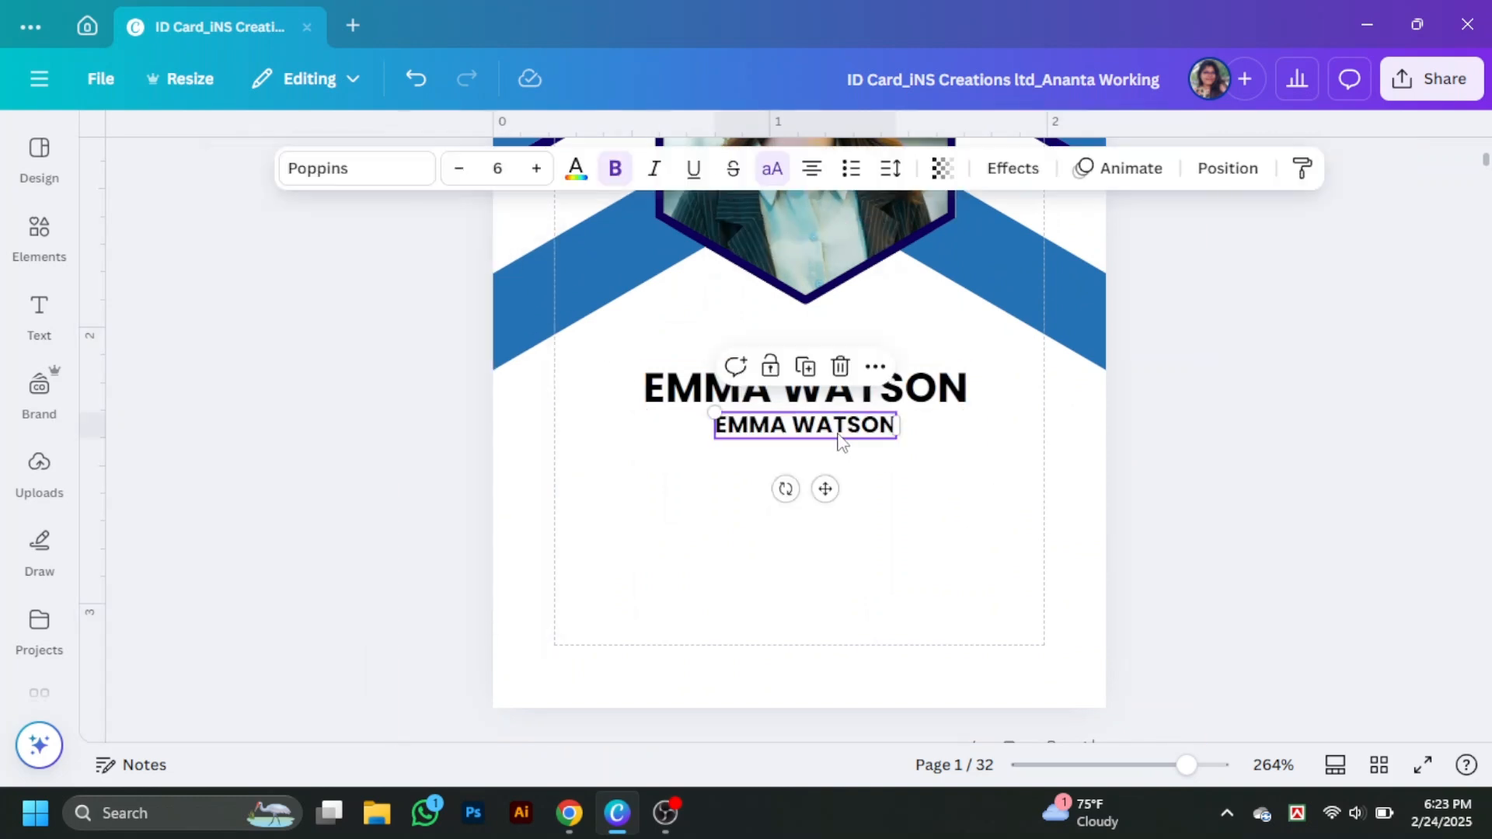
pyautogui.moveTo(805, 424); pyautogui.dragTo(837, 445)
# - Retype the copy as 'Jr. Graphic Deisgner' with uppercase turned off
pyautogui.doubleClick(839, 446)
pyautogui.write('JR')
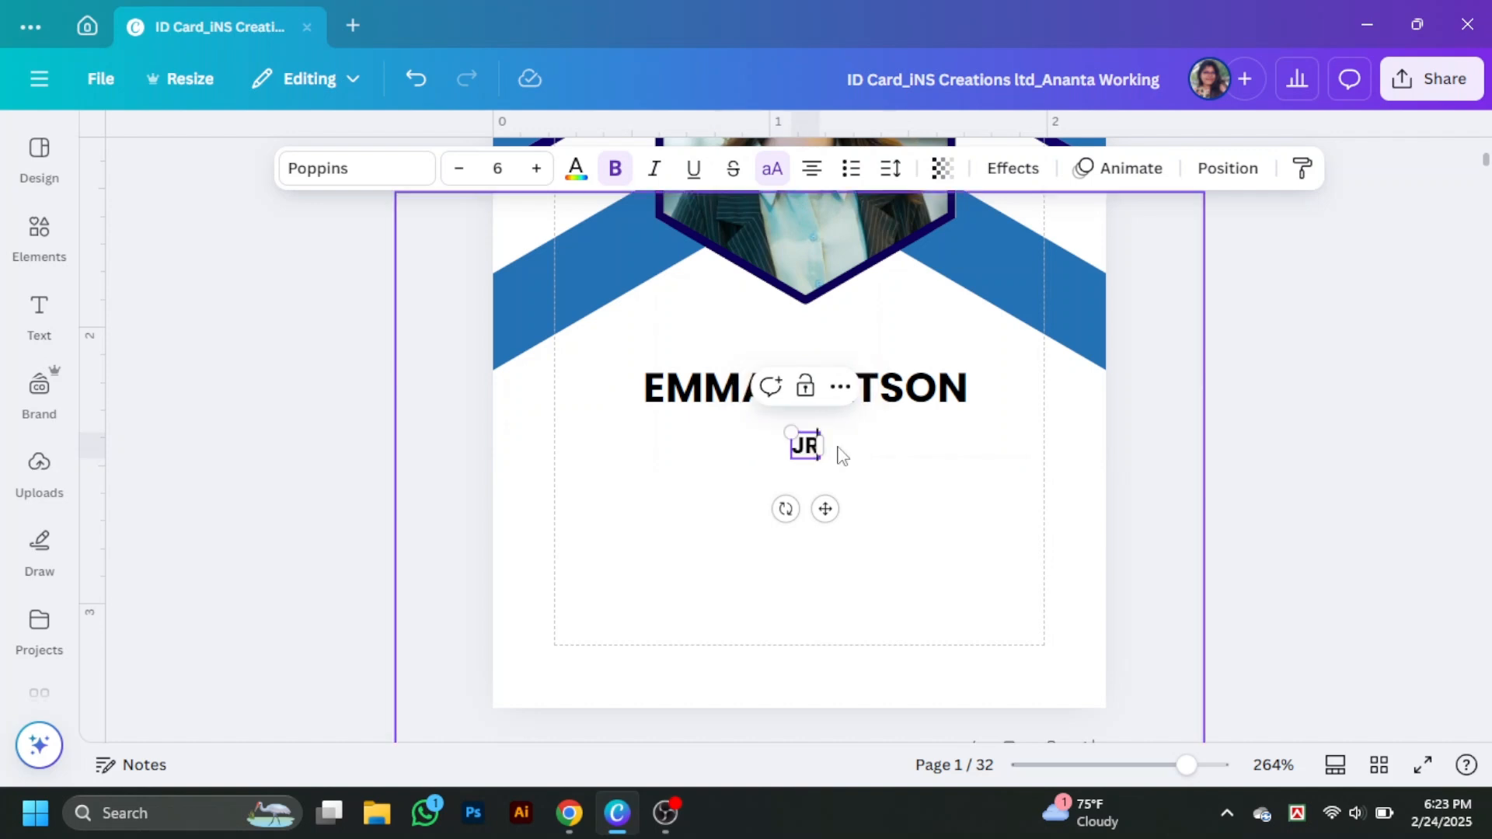
pyautogui.click(771, 167)
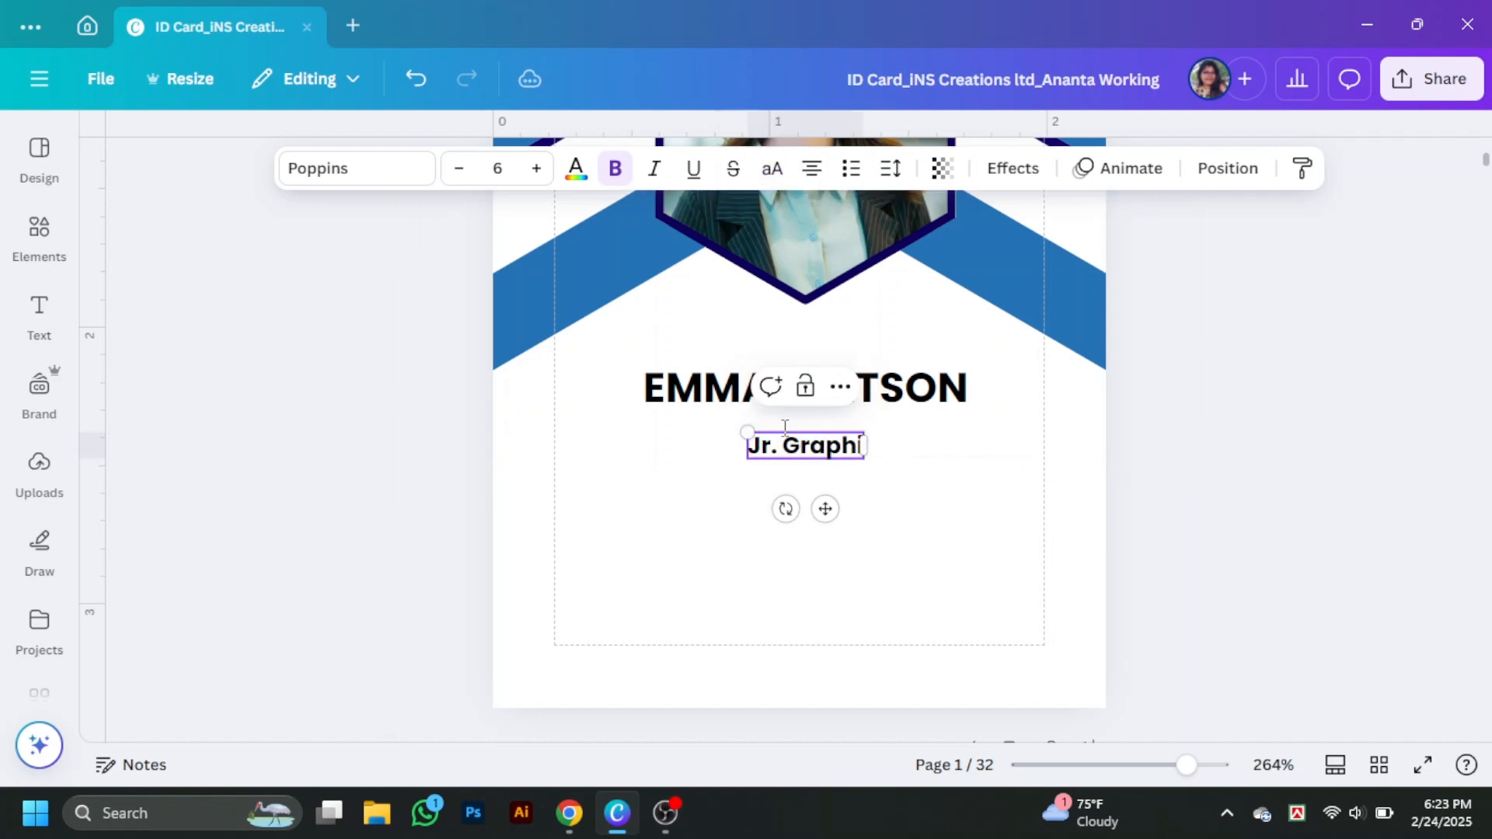
pyautogui.write('. Graphic Deisgner')
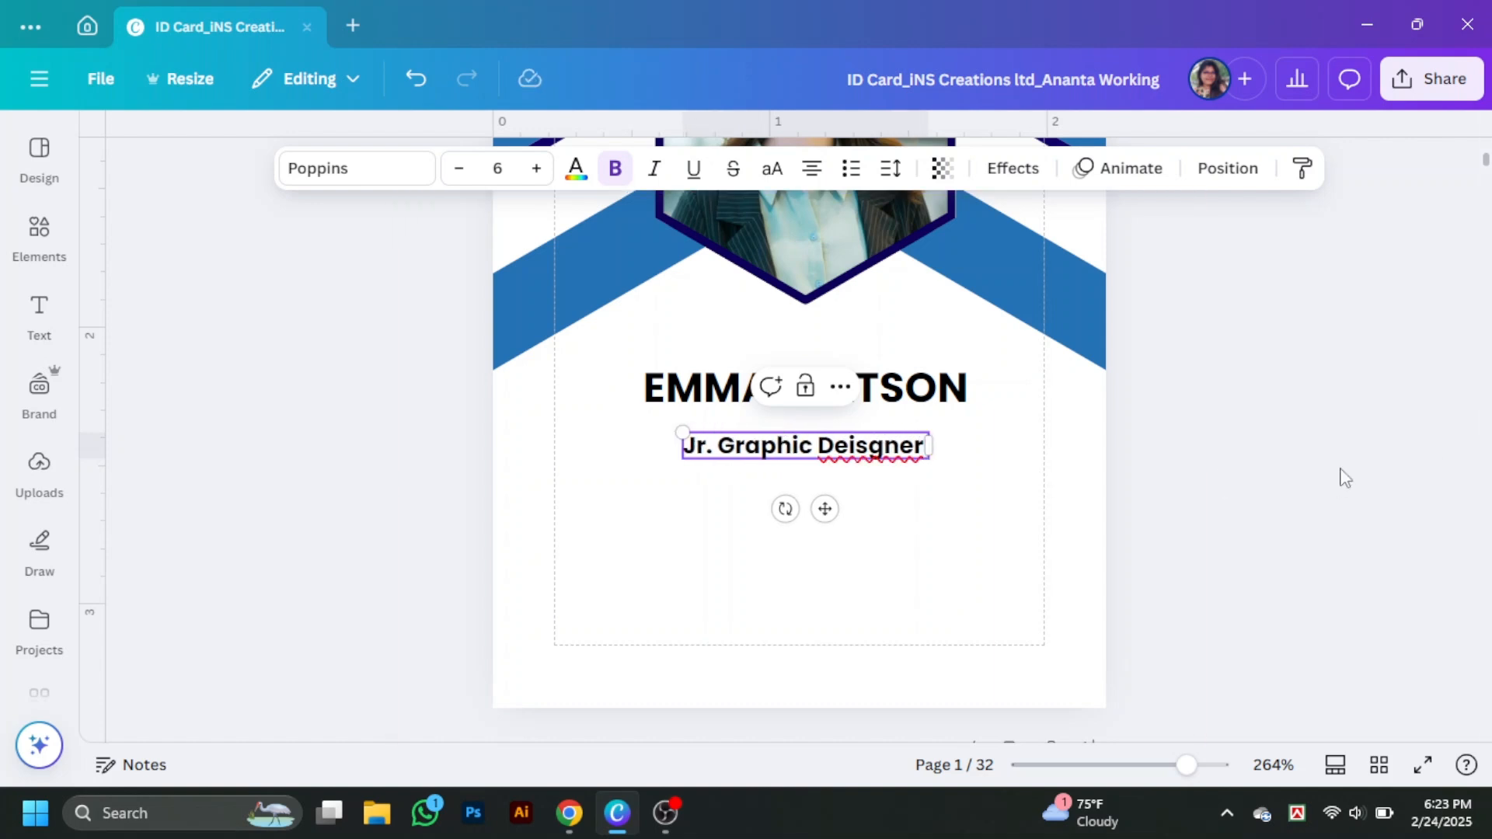
# - Correct the spelling to 'Designer' and nudge the job title up slightly
pyautogui.click(1345, 478)
pyautogui.click(870, 451)
pyautogui.press('BackSpace')
pyautogui.press('BackSpace')
pyautogui.write('si')
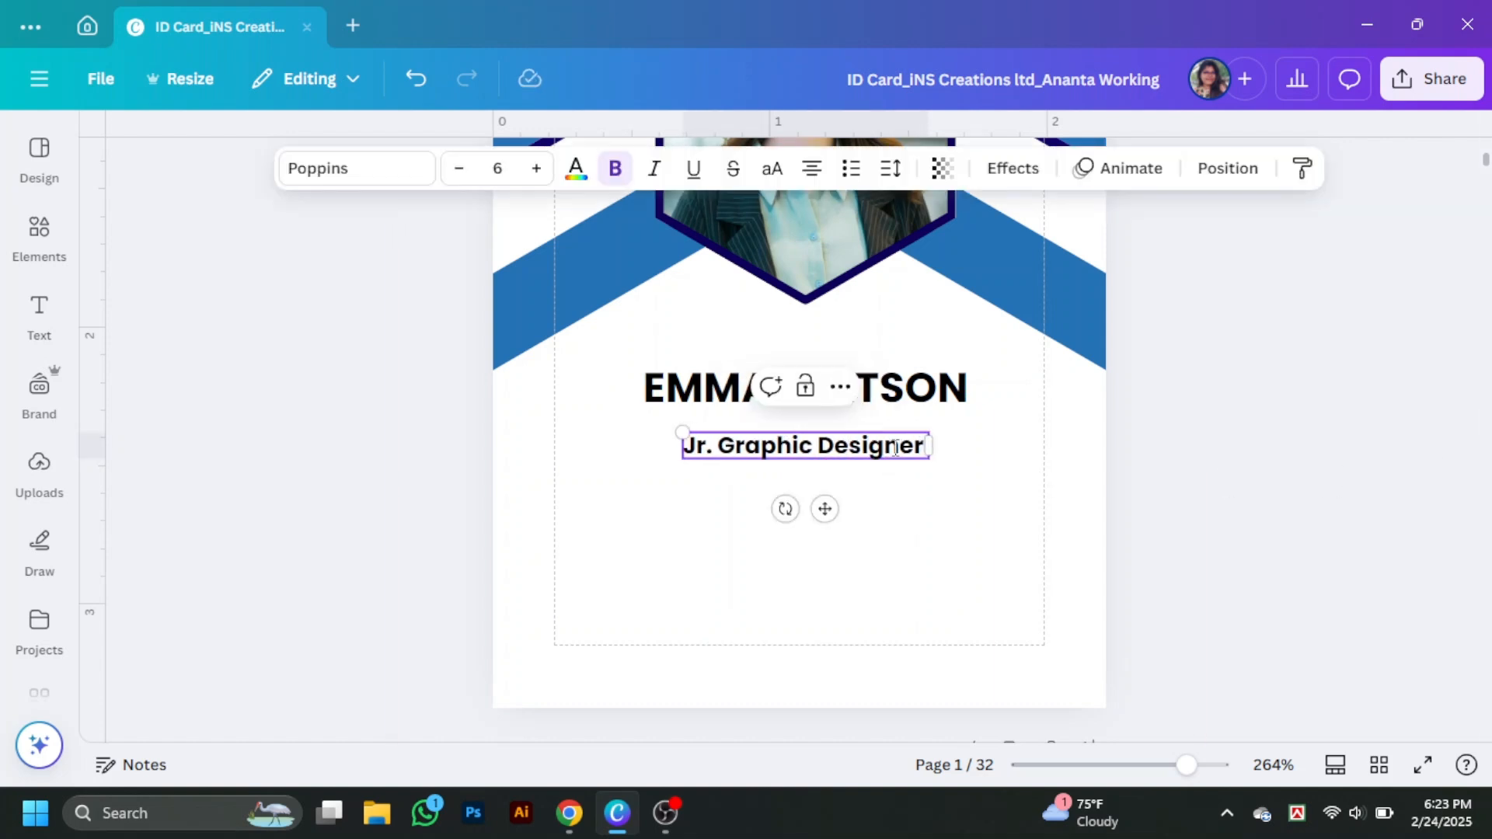
pyautogui.click(1117, 495)
pyautogui.moveTo(854, 451); pyautogui.dragTo(853, 443)
# - Search Elements for 'line' and place a plain line below the job title
pyautogui.click(39, 238)
pyautogui.moveTo(299, 154); pyautogui.dragTo(143, 184)
pyautogui.write('line')
pyautogui.press('Return')
pyautogui.click(147, 156)
pyautogui.click(183, 253)
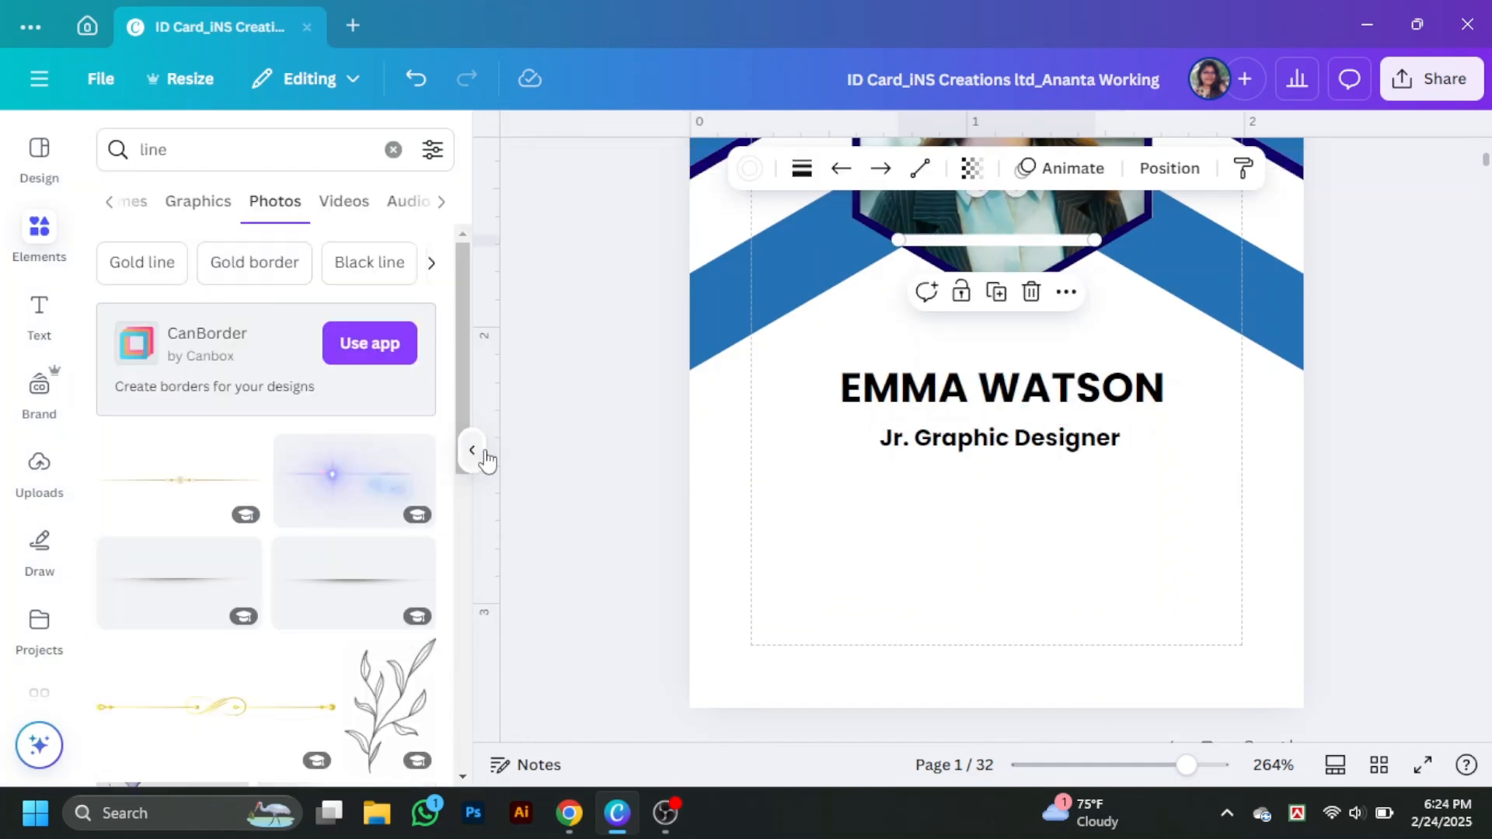
pyautogui.click(480, 452)
pyautogui.moveTo(805, 242); pyautogui.dragTo(789, 484)
# - Make the line dark navy, lengthen it to the right, and centre it beneath the job title
pyautogui.click(553, 169)
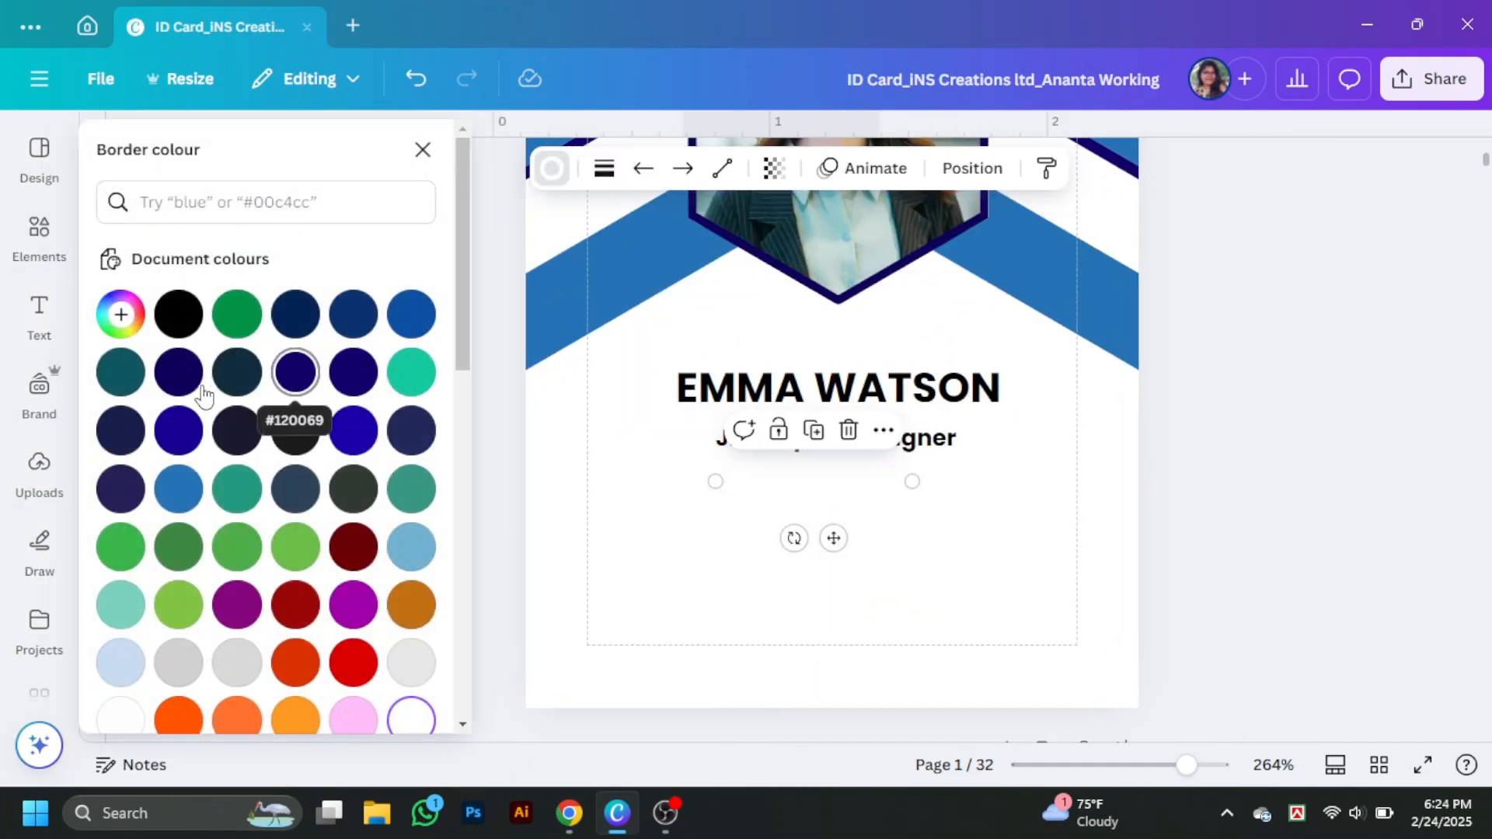
pyautogui.click(178, 371)
pyautogui.click(604, 168)
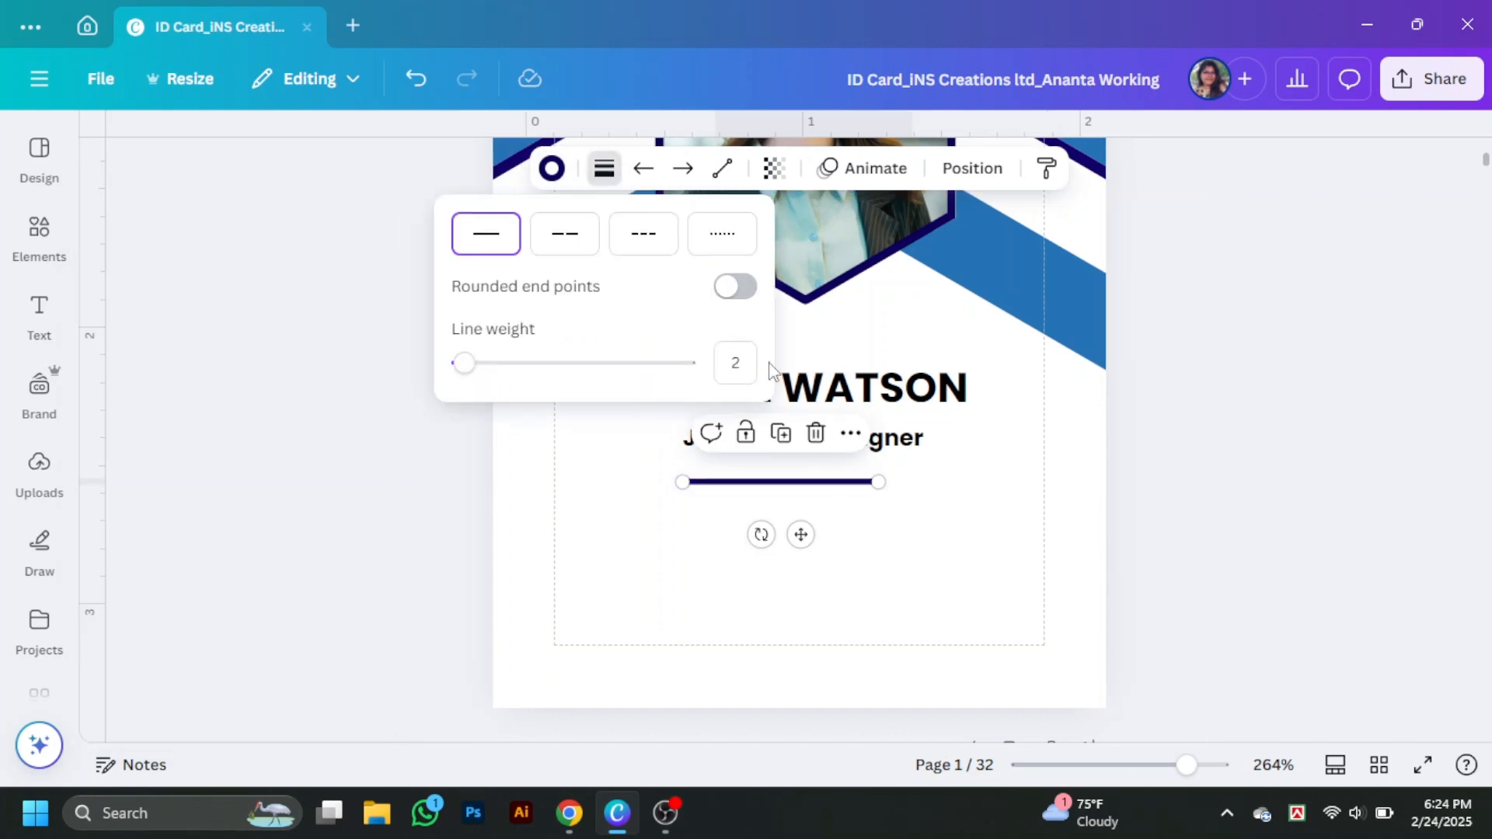
pyautogui.click(873, 529)
pyautogui.moveTo(804, 488)
pyautogui.mouseDown()
pyautogui.moveTo(793, 469)
pyautogui.moveTo(777, 482)
pyautogui.mouseUp()
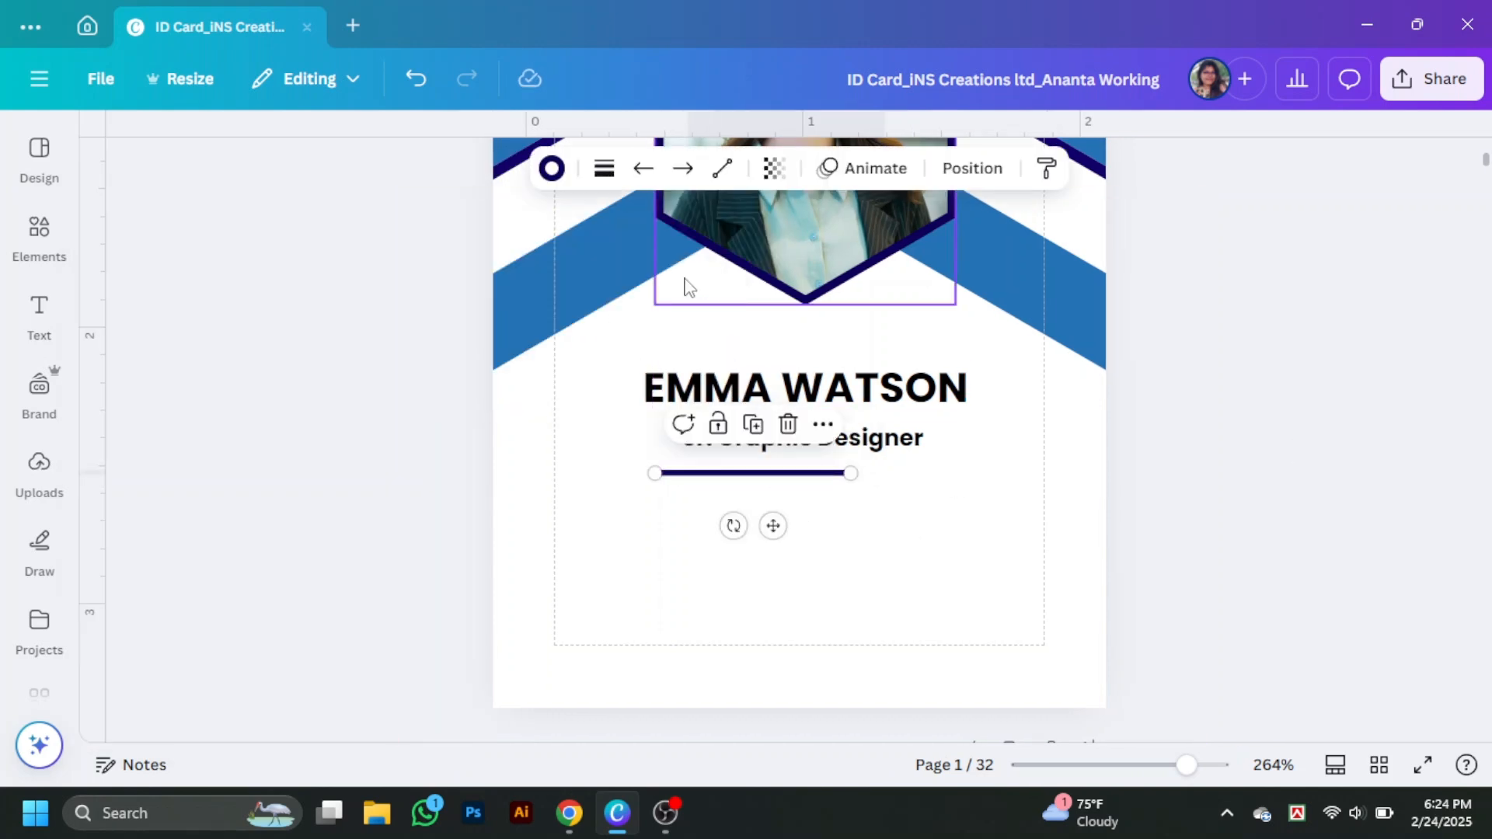
pyautogui.click(604, 169)
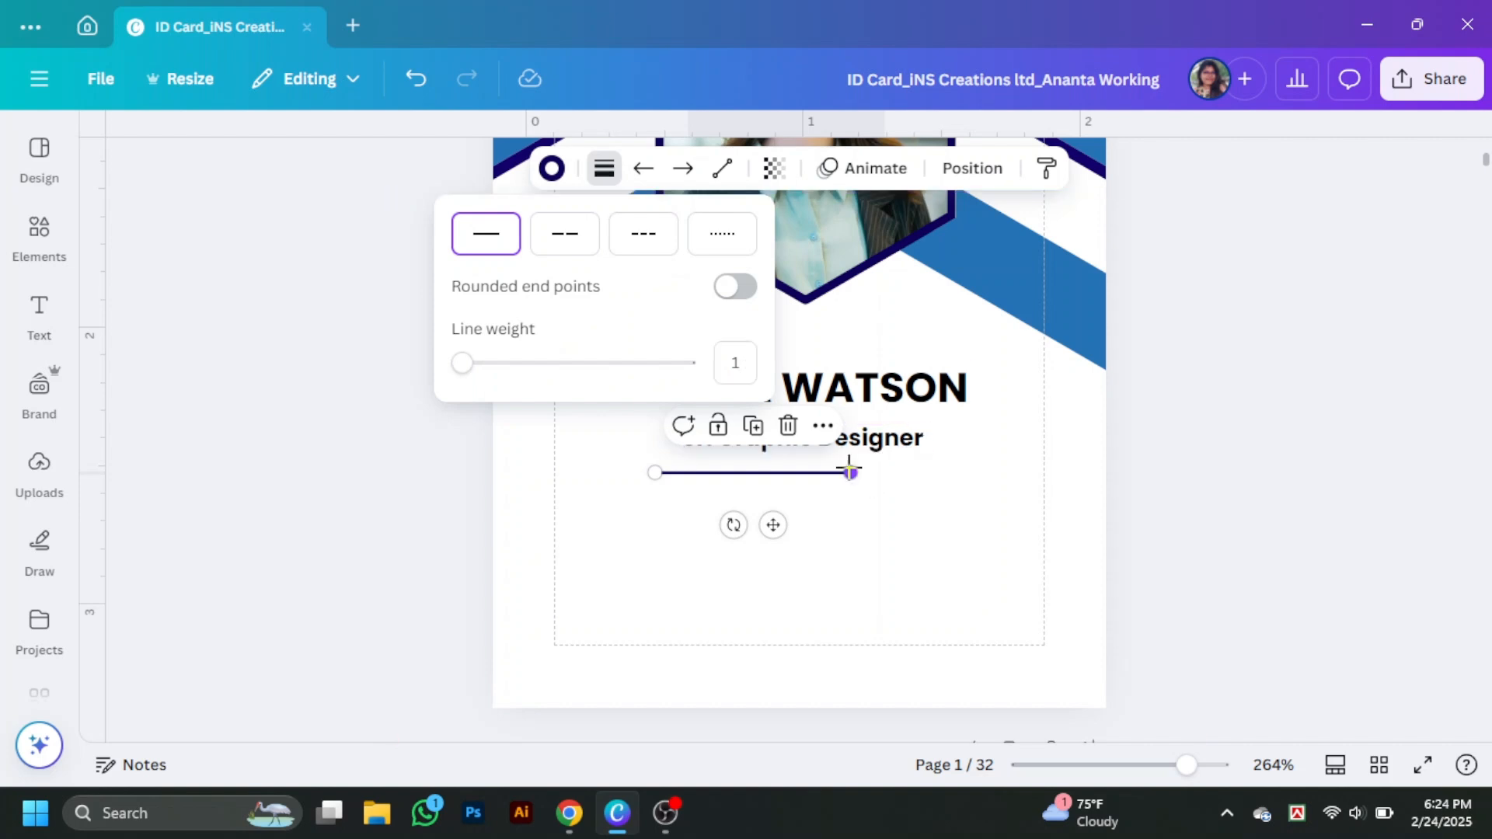
pyautogui.moveTo(850, 471); pyautogui.dragTo(955, 472)
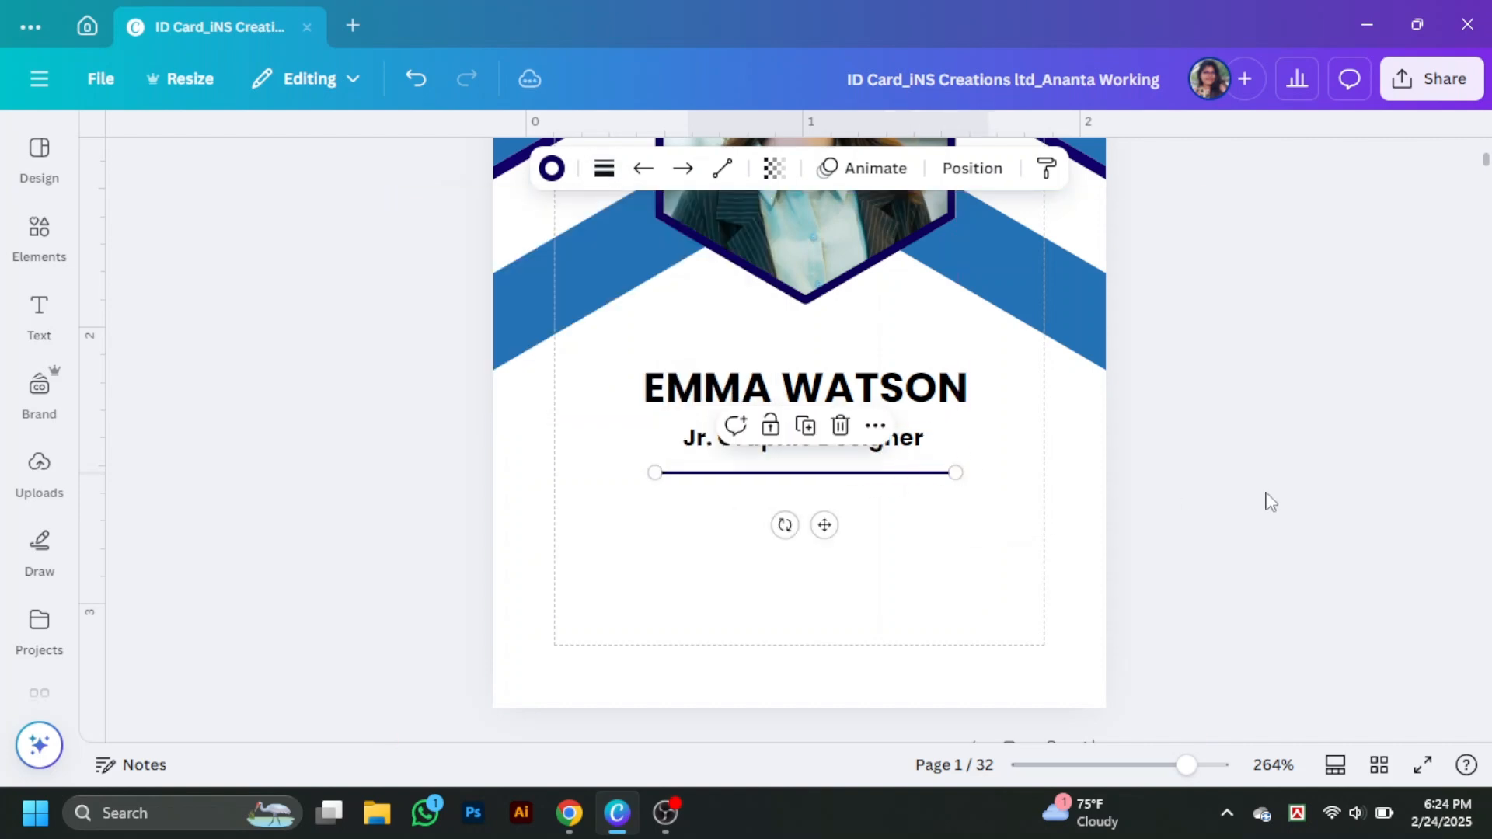
pyautogui.moveTo(804, 461); pyautogui.dragTo(806, 467)
# - Check the header's alignment with all its elements selected, then duplicate the job title below the line
pyautogui.click(809, 342)
pyautogui.click(813, 385)
pyautogui.click(803, 438)
pyautogui.keyDown('shift'); pyautogui.click(809, 466); pyautogui.keyUp('shift')
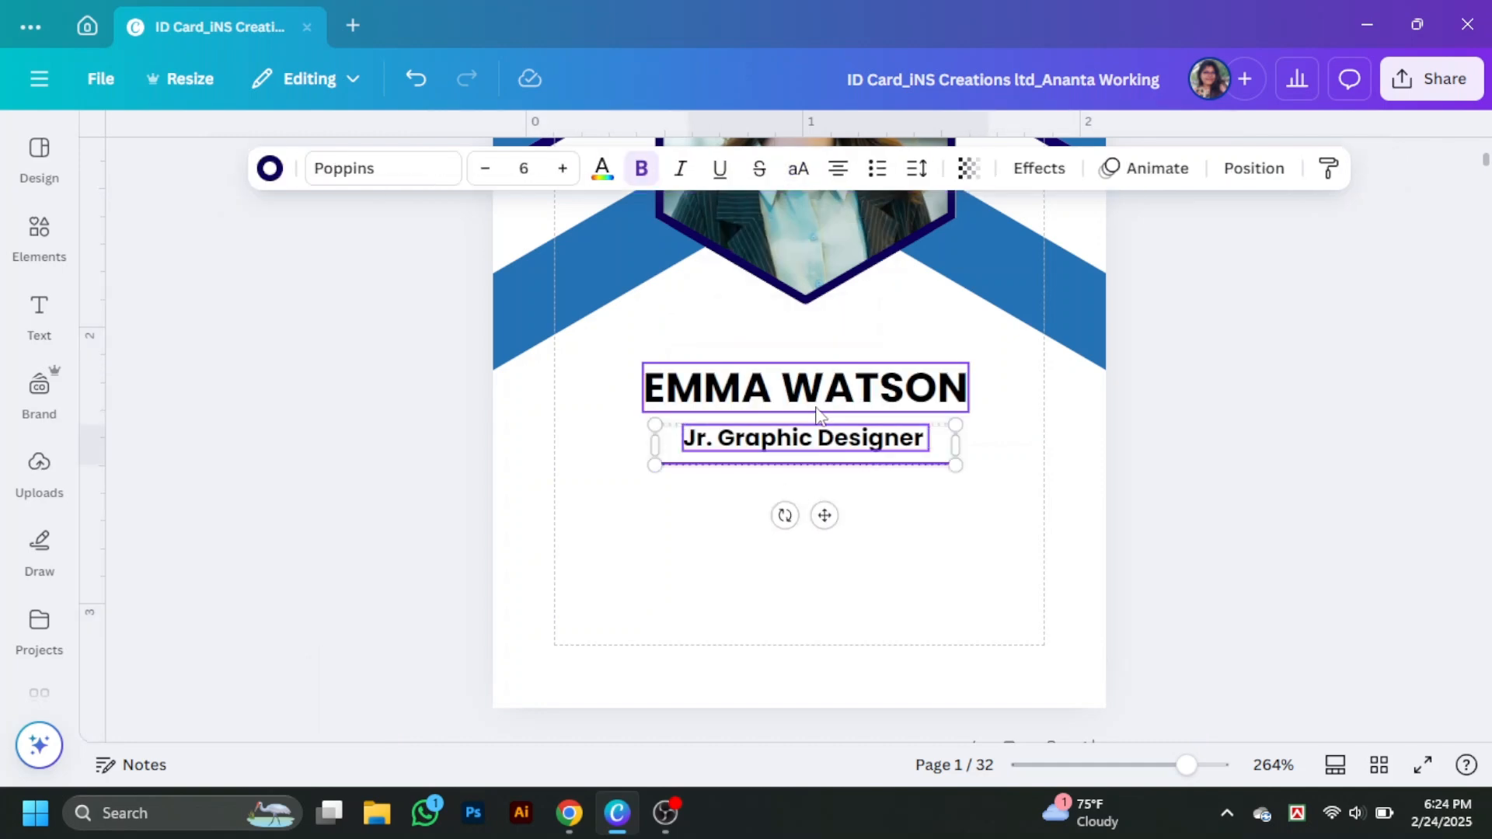
pyautogui.click(1253, 168)
pyautogui.click(1254, 168)
pyautogui.click(1271, 430)
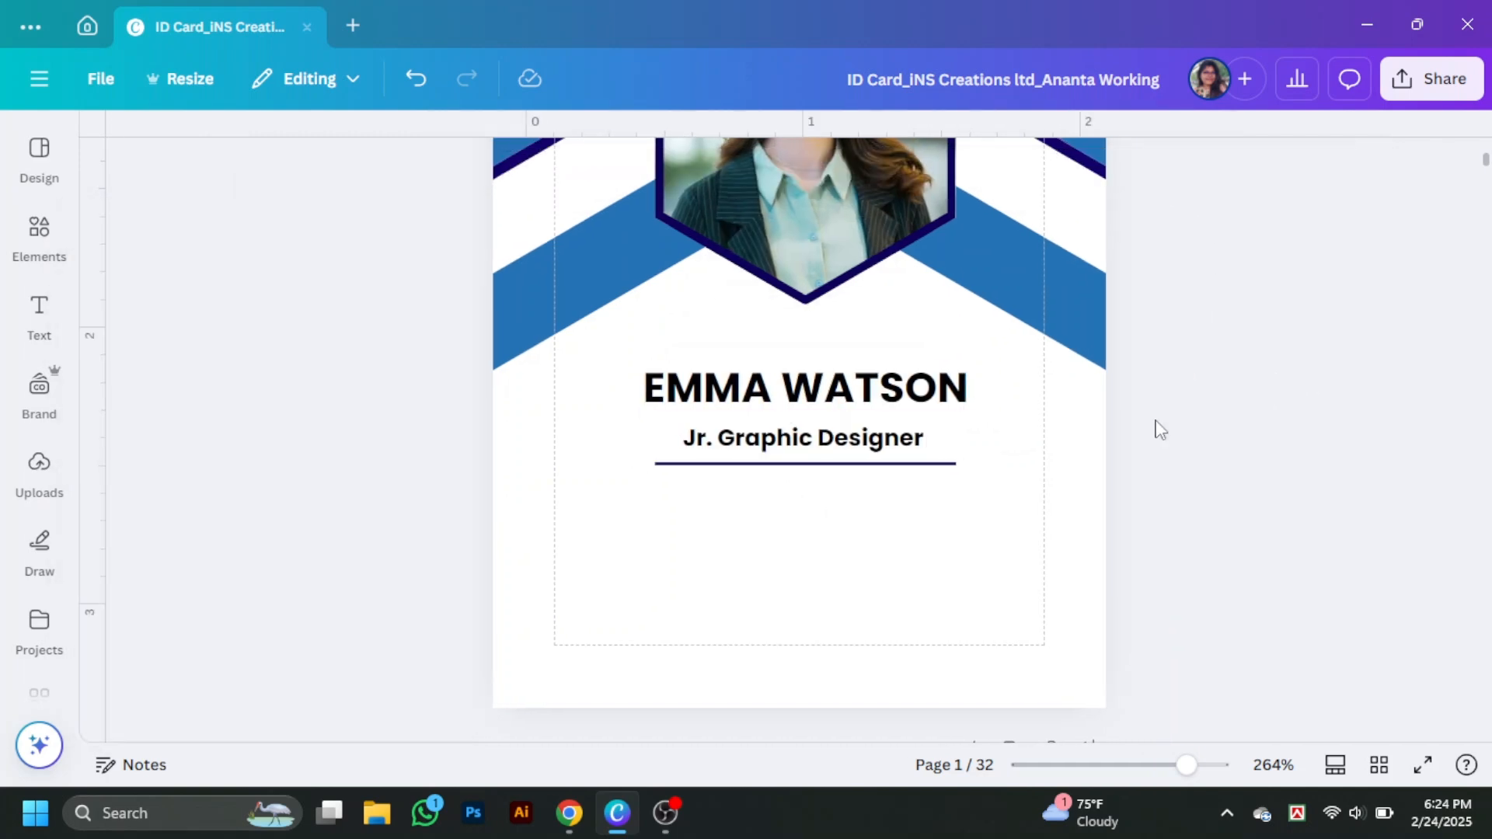
pyautogui.moveTo(804, 438); pyautogui.dragTo(804, 505)
# - Turn the copy into an 'Id' line and a duplicate below it reading 'Blood Group:A+'
pyautogui.doubleClick(805, 505)
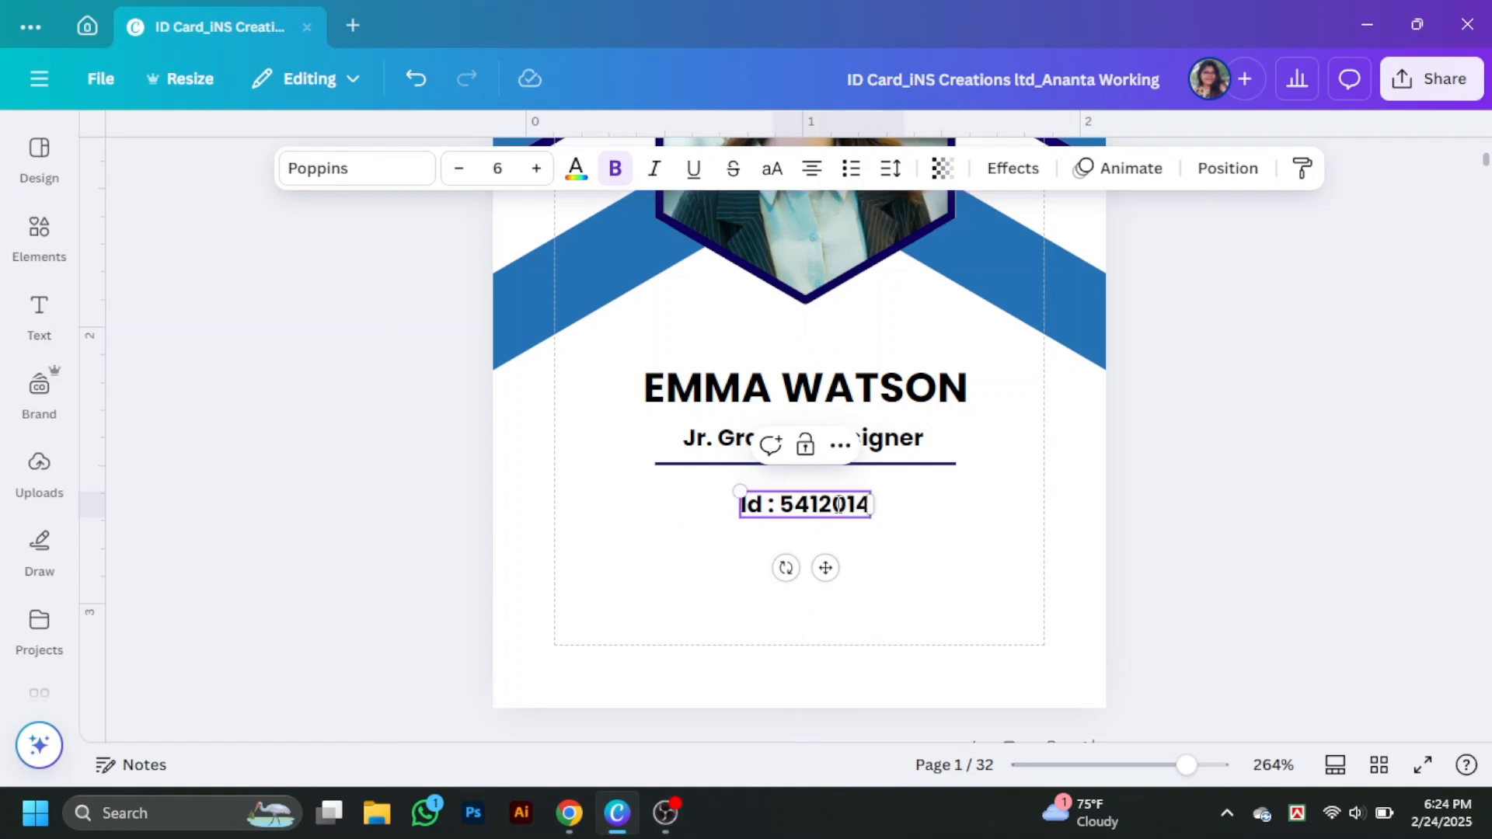
pyautogui.click(1110, 580)
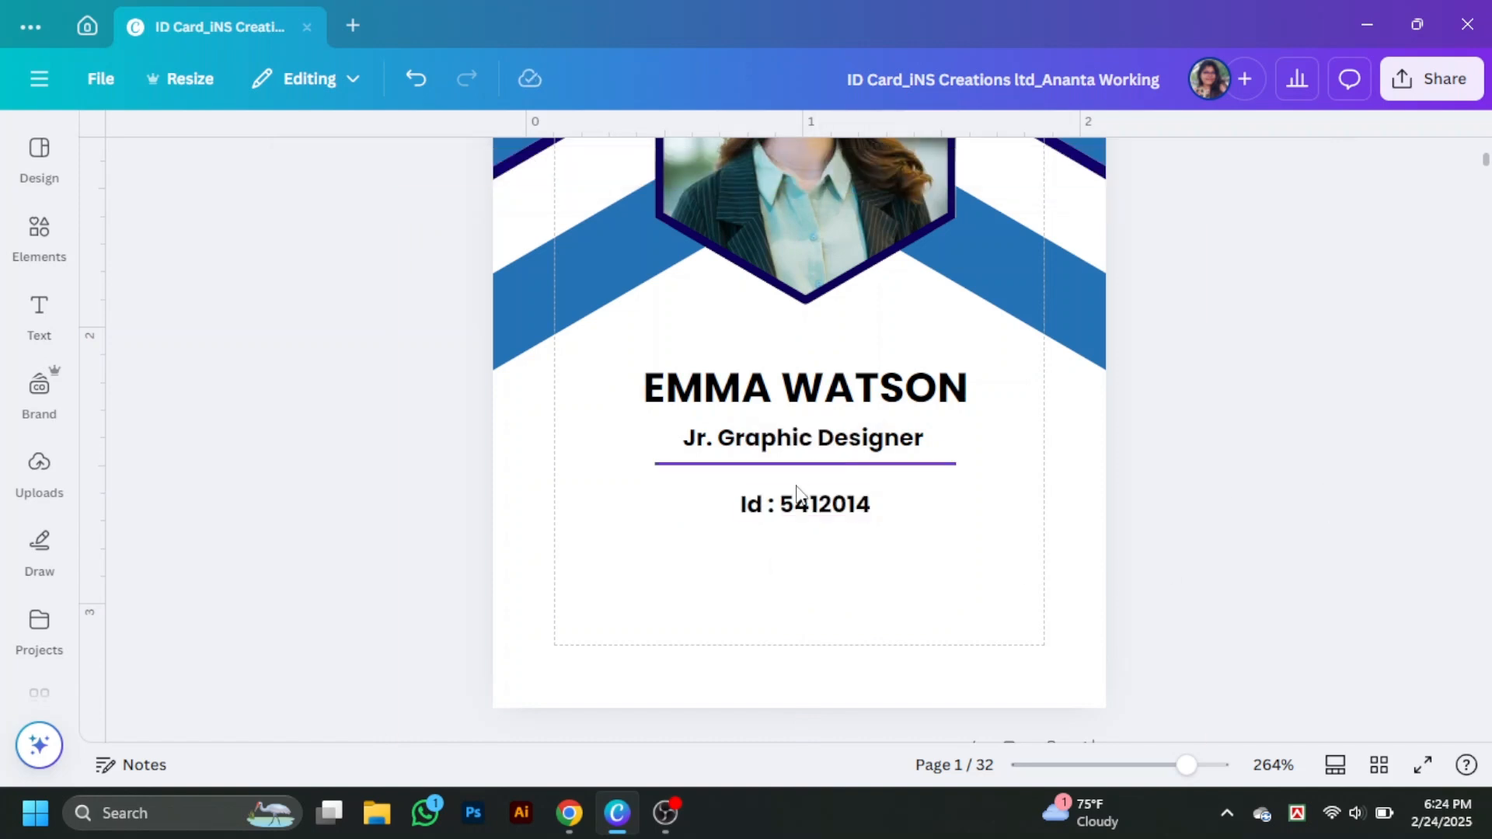
pyautogui.moveTo(799, 506); pyautogui.dragTo(803, 541)
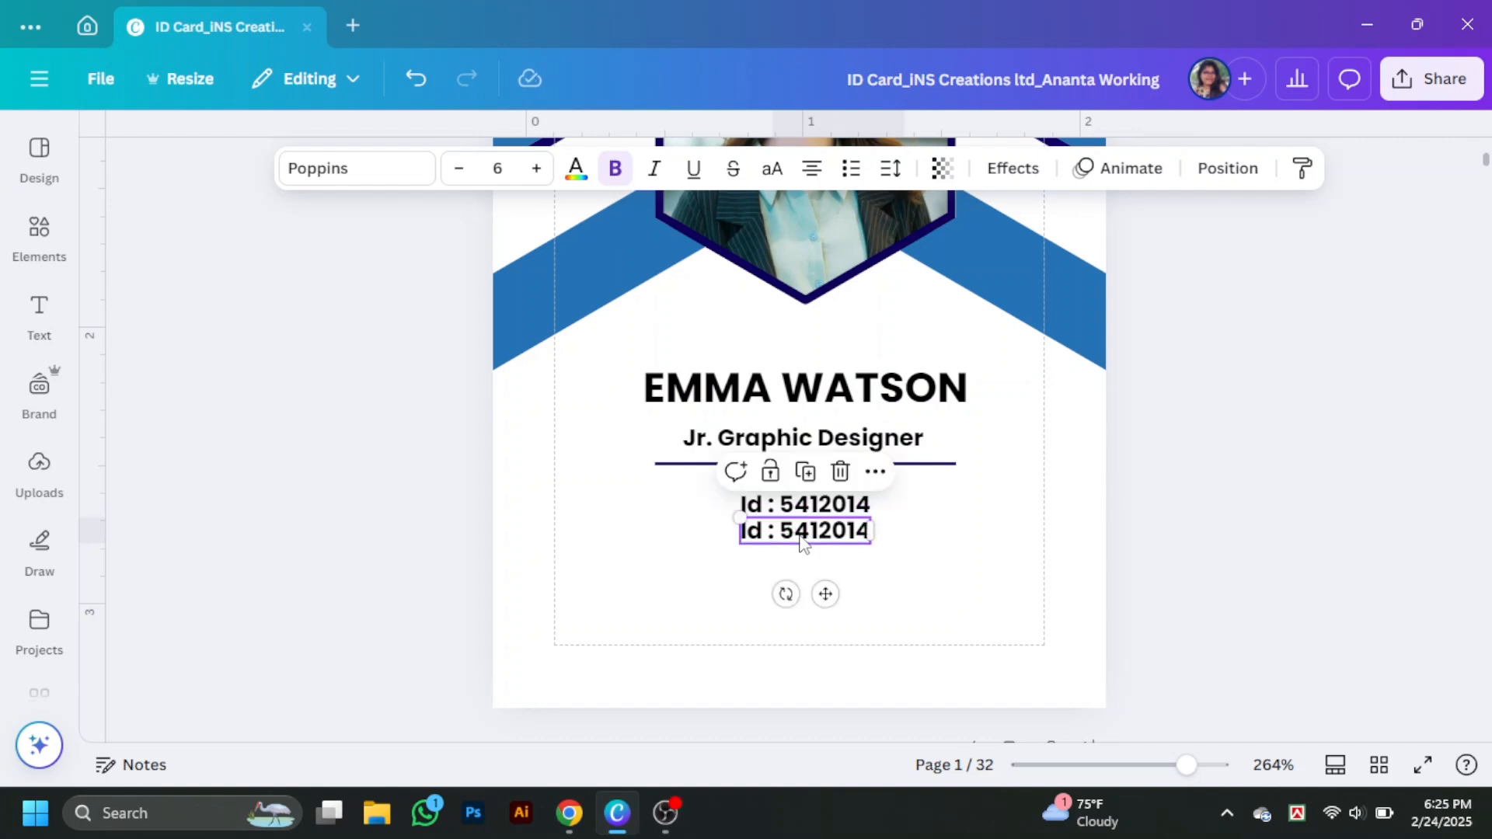
pyautogui.doubleClick(803, 534)
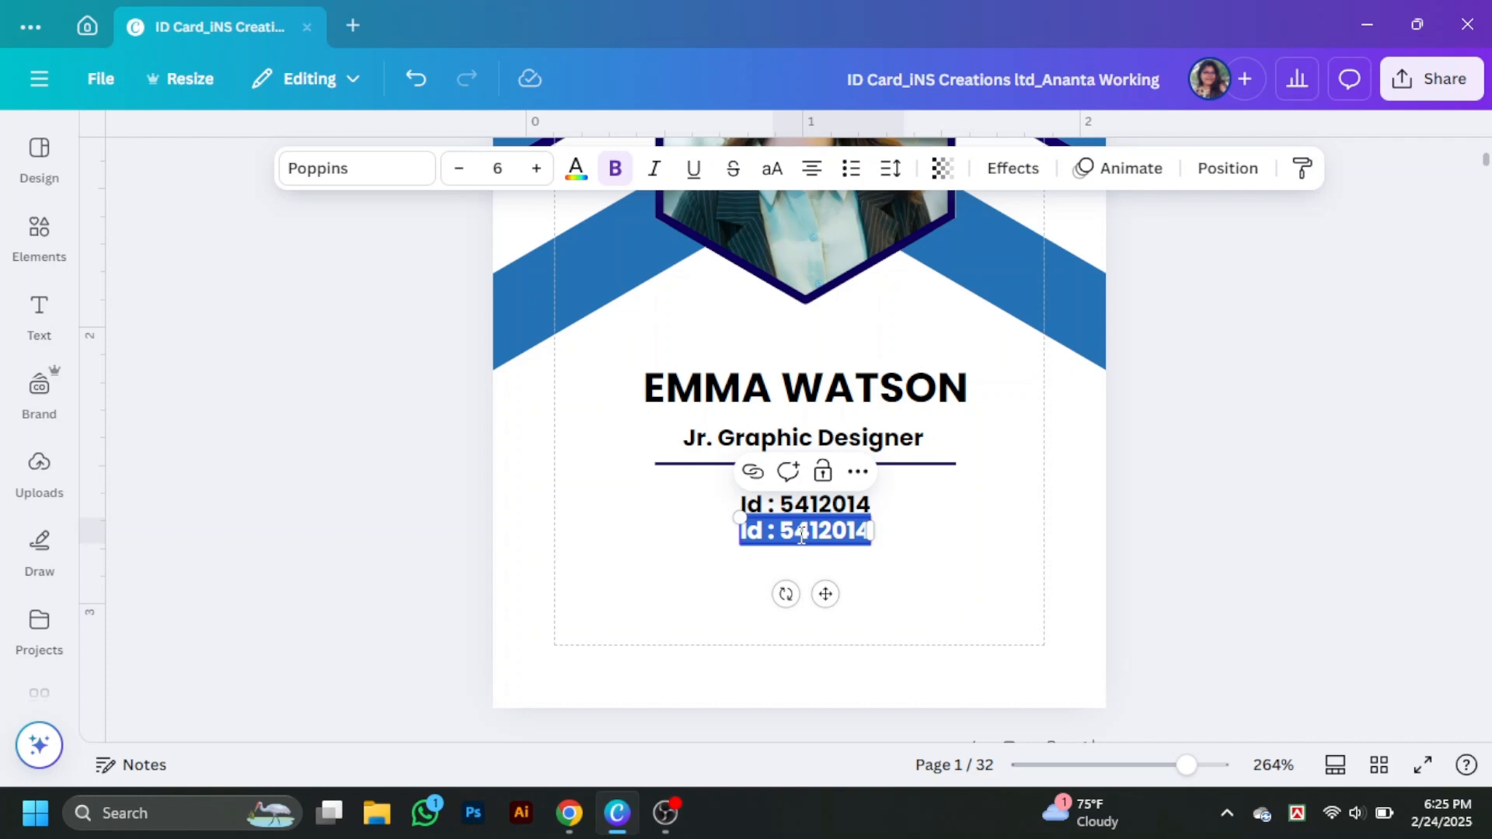
pyautogui.write('Blood Group')
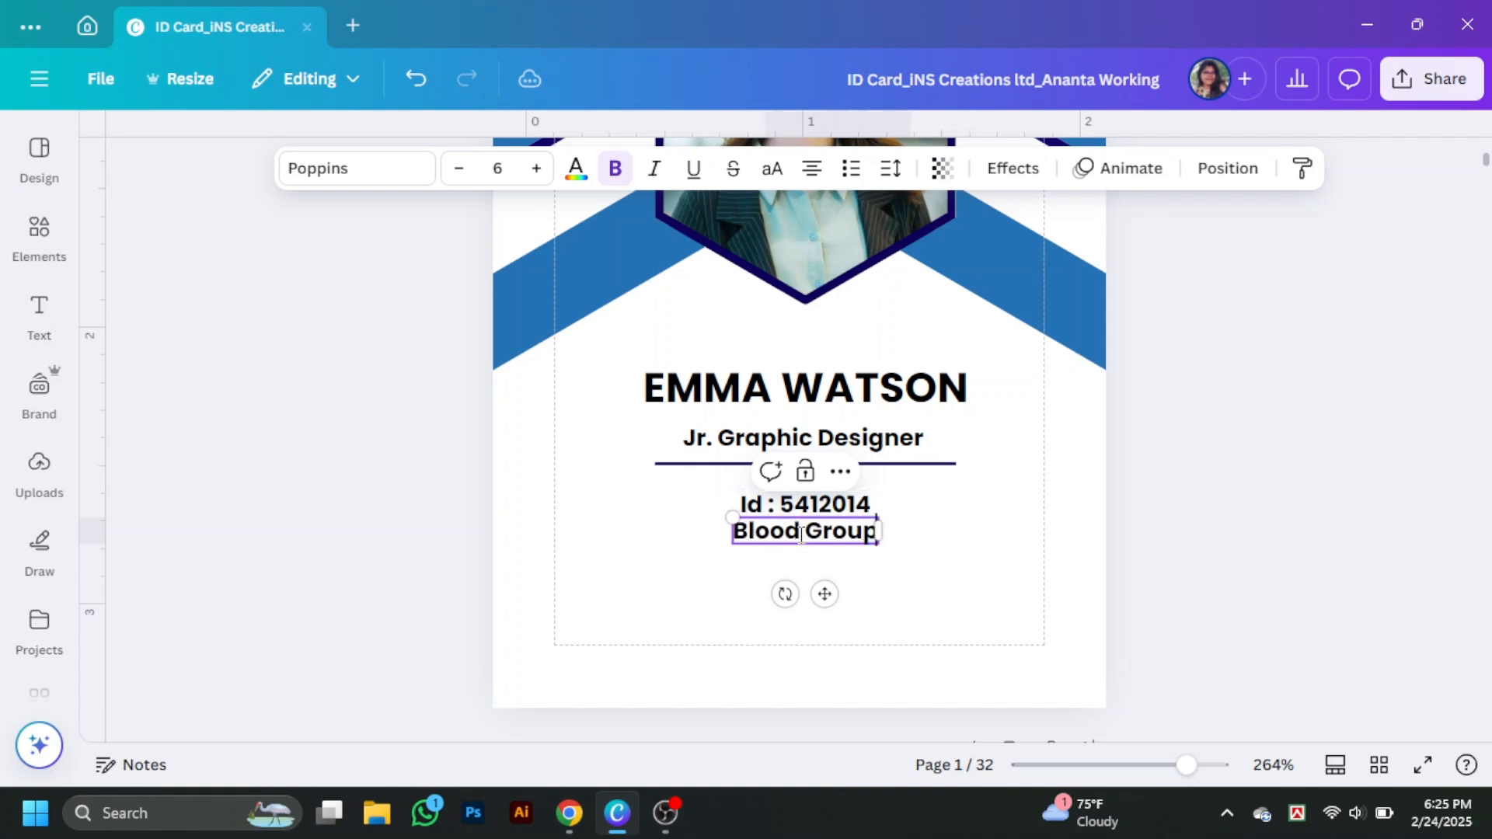
pyautogui.write(':A+')
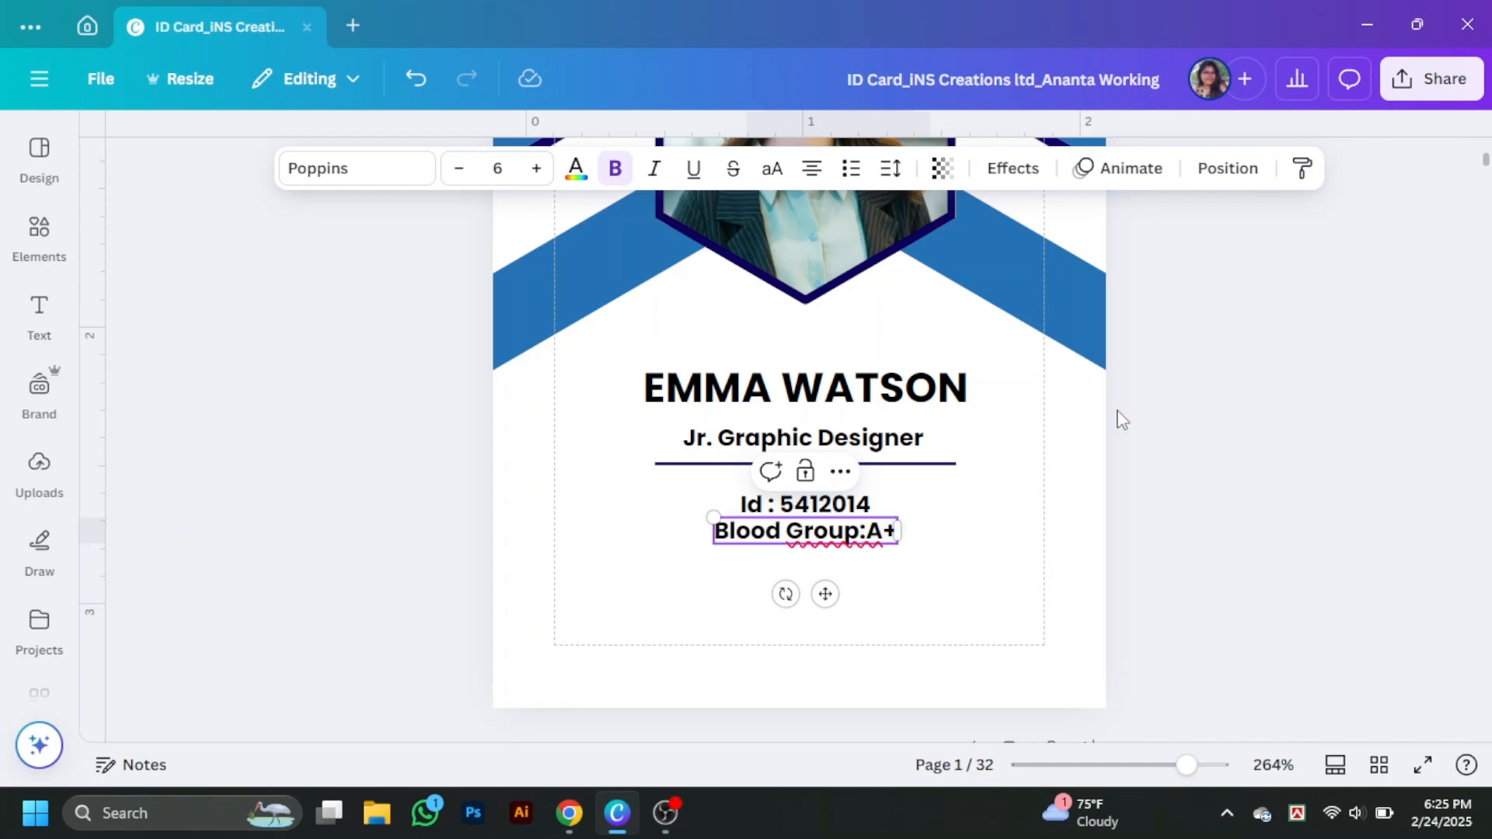
pyautogui.click(1122, 419)
pyautogui.click(1274, 451)
# - Add a third line reading 'phone :' followed by a phone number, trimming extra digits
pyautogui.scroll(-5, 1296, 449)
pyautogui.scroll(5, 1295, 450)
pyautogui.click(820, 532)
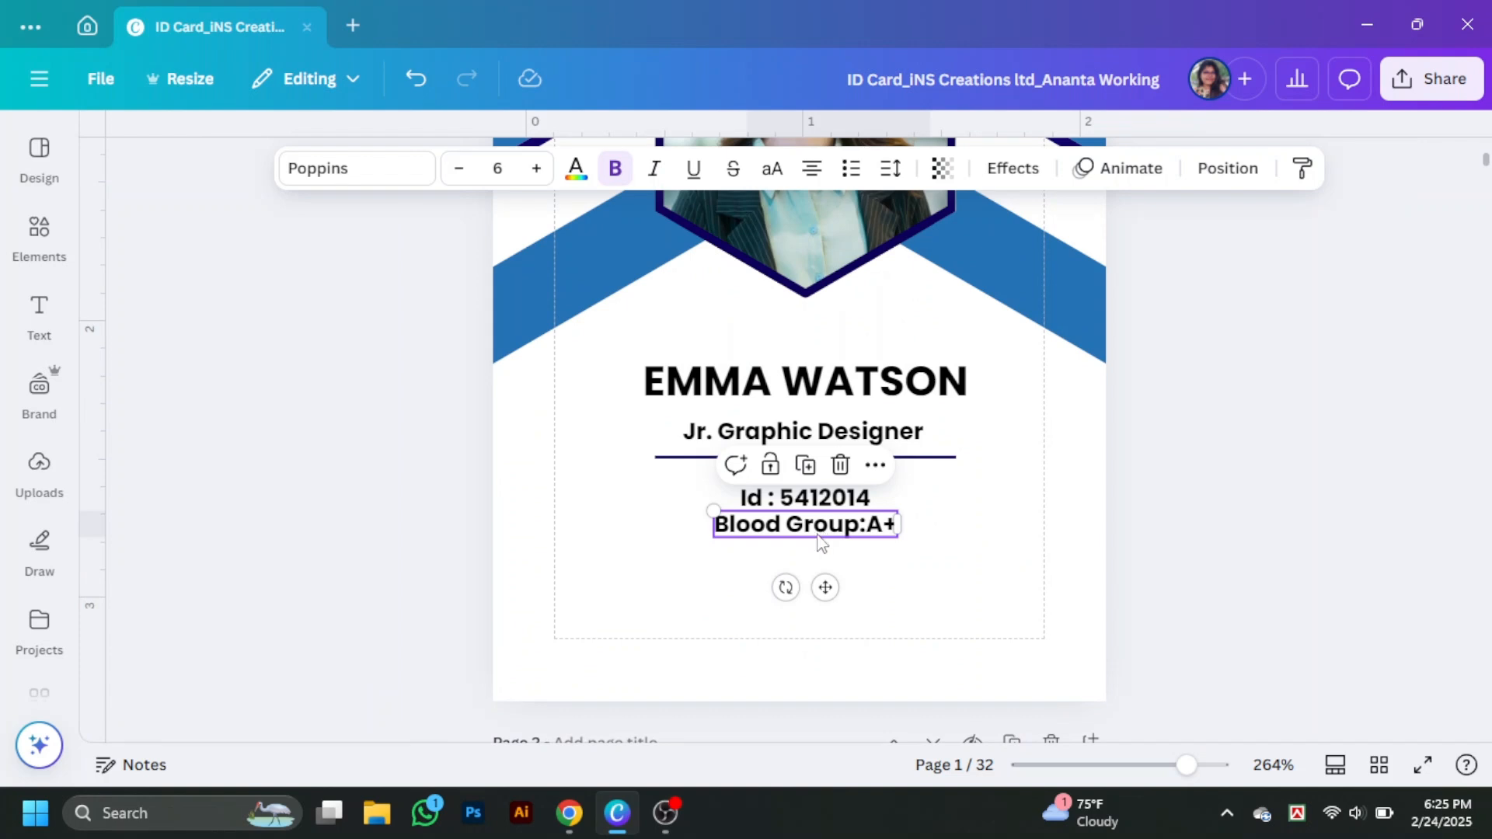
pyautogui.moveTo(817, 535); pyautogui.dragTo(818, 553)
pyautogui.click(819, 552)
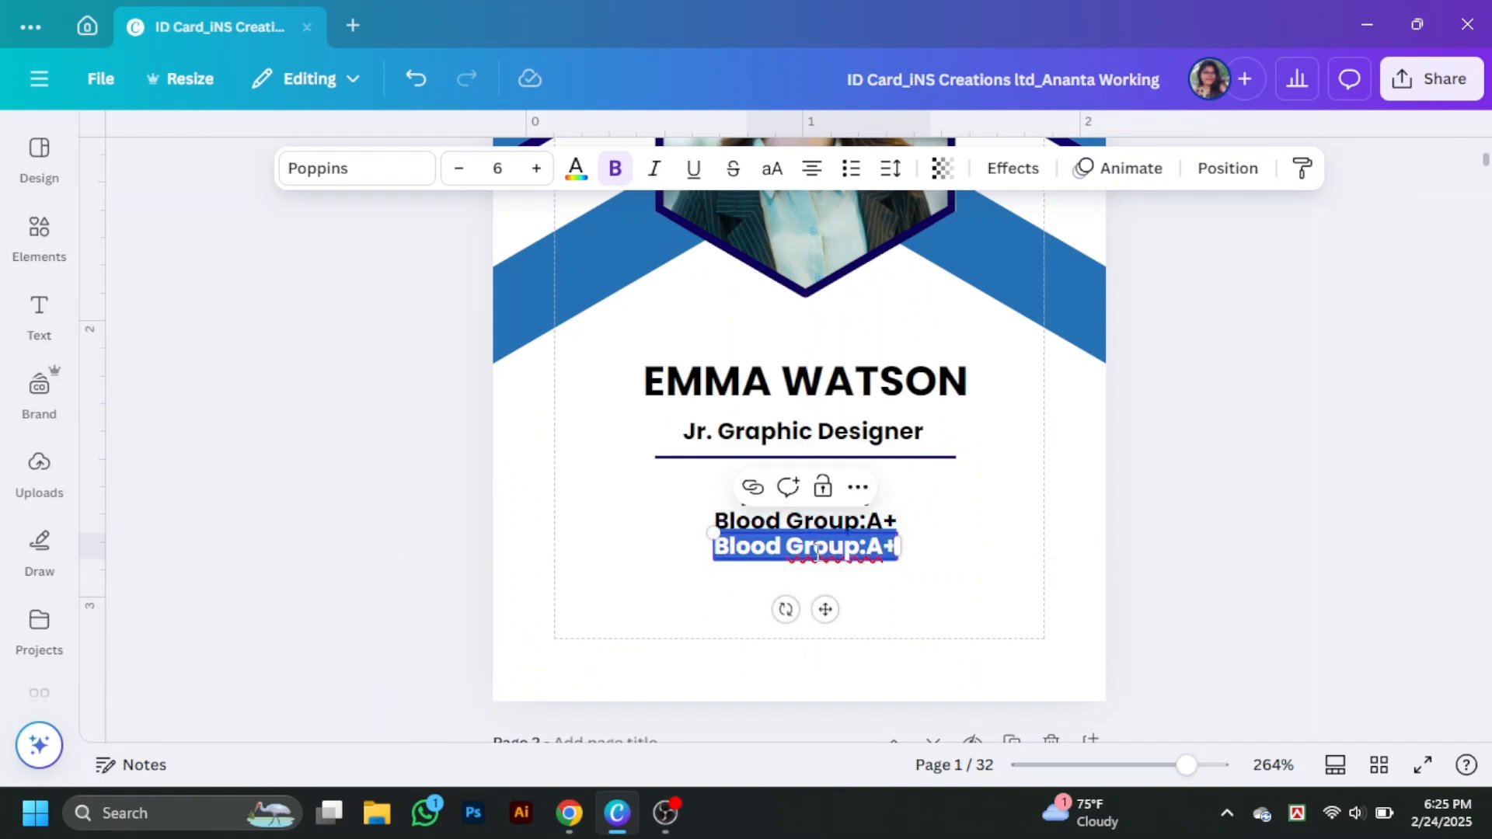
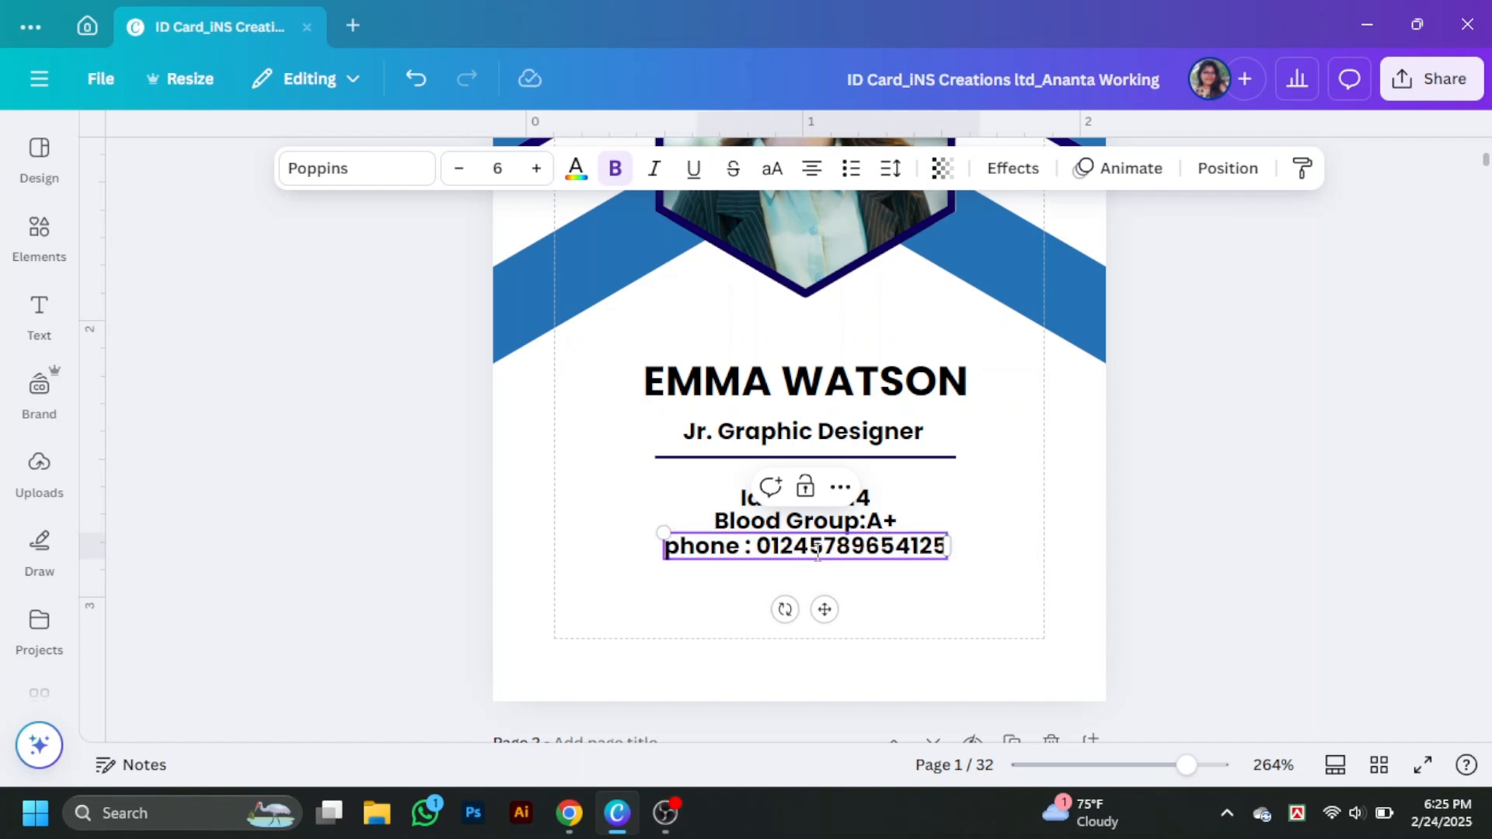
pyautogui.click(891, 569)
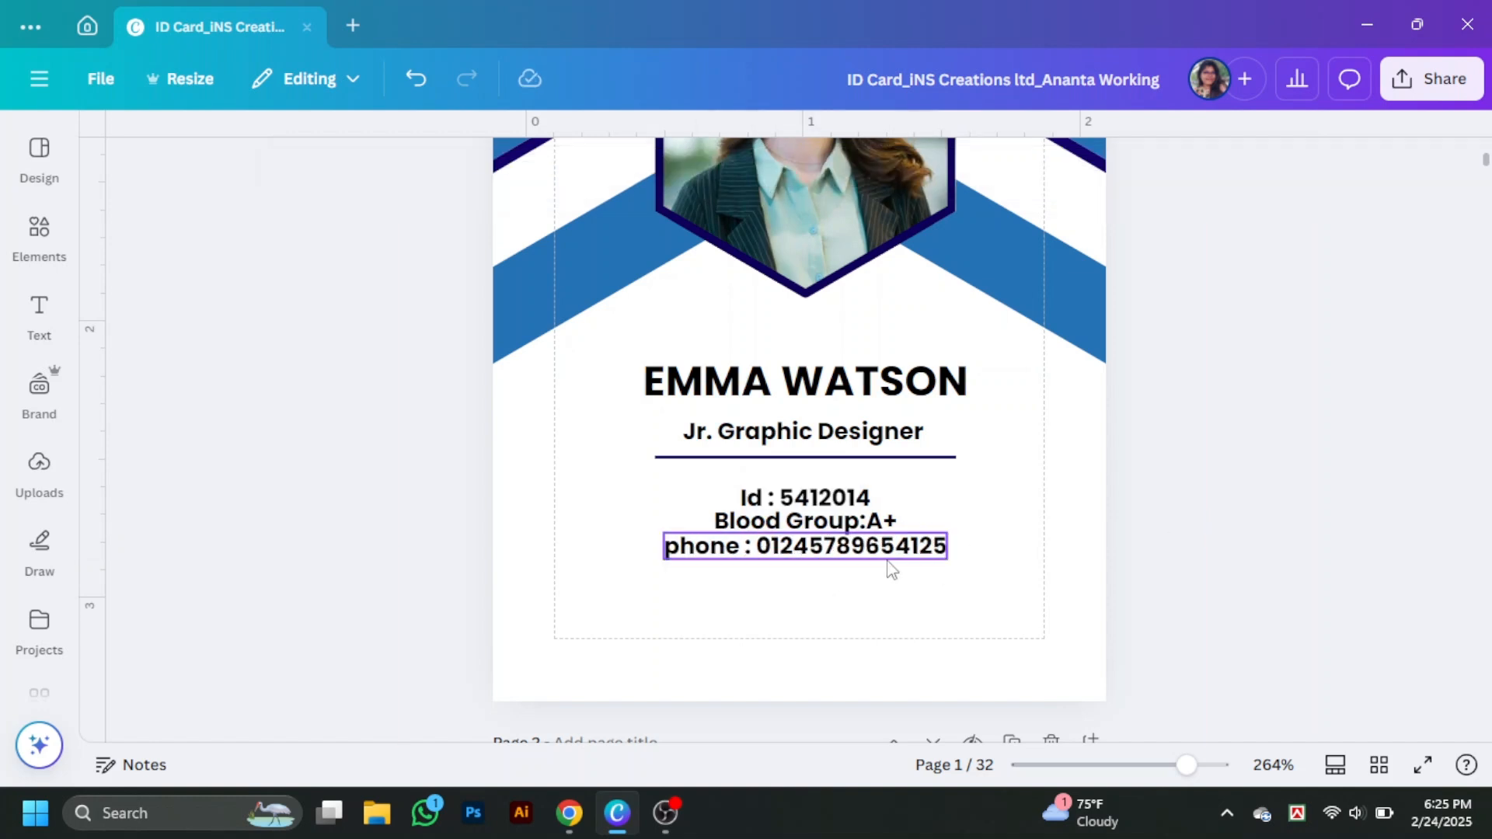
pyautogui.click(942, 553)
pyautogui.press('Delete')
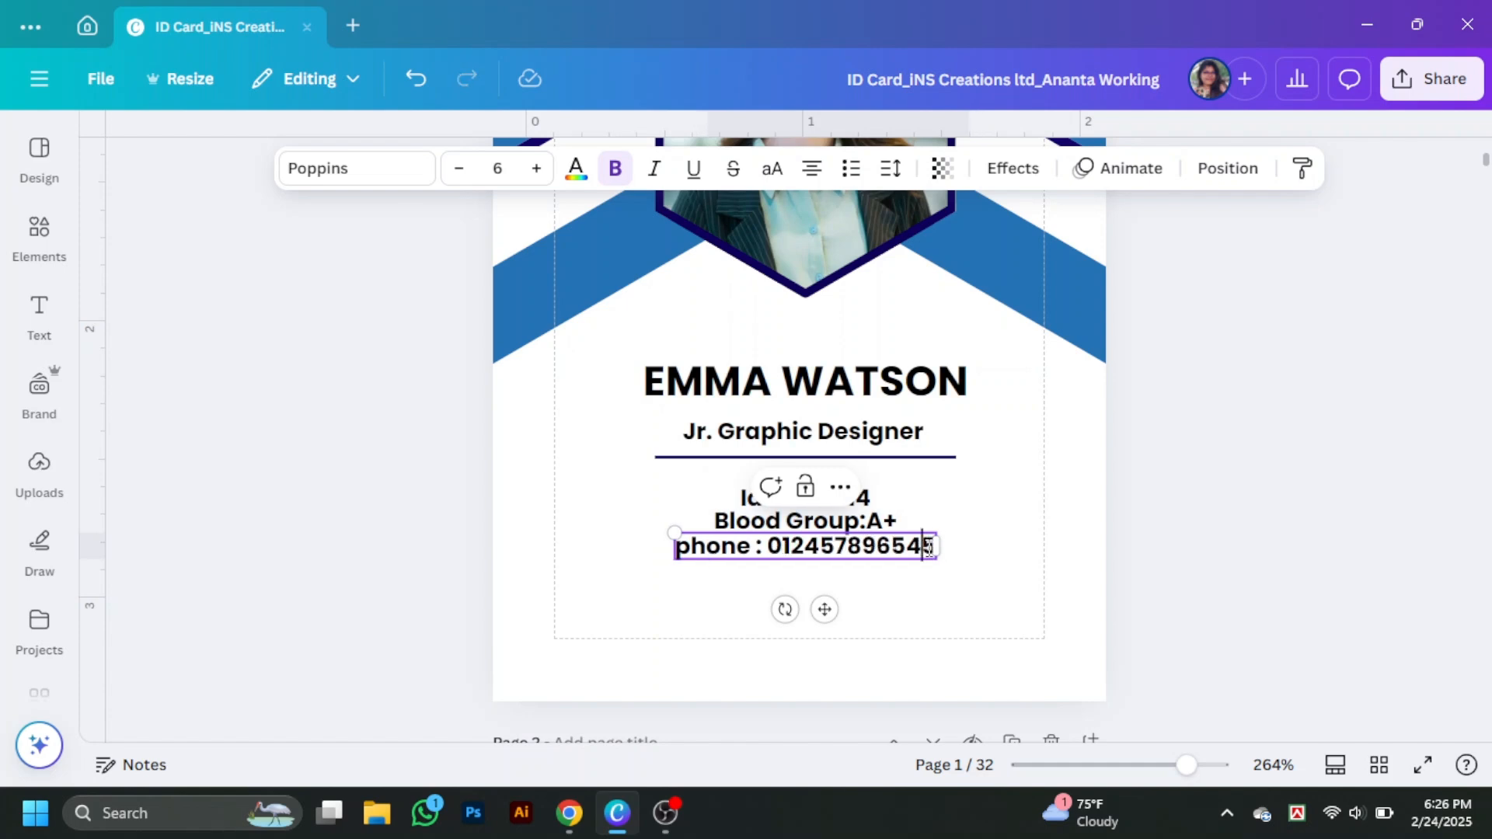
# - Set the Id, blood group and phone values to regular weight, keeping labels bold
pyautogui.click(962, 556)
pyautogui.click(808, 531)
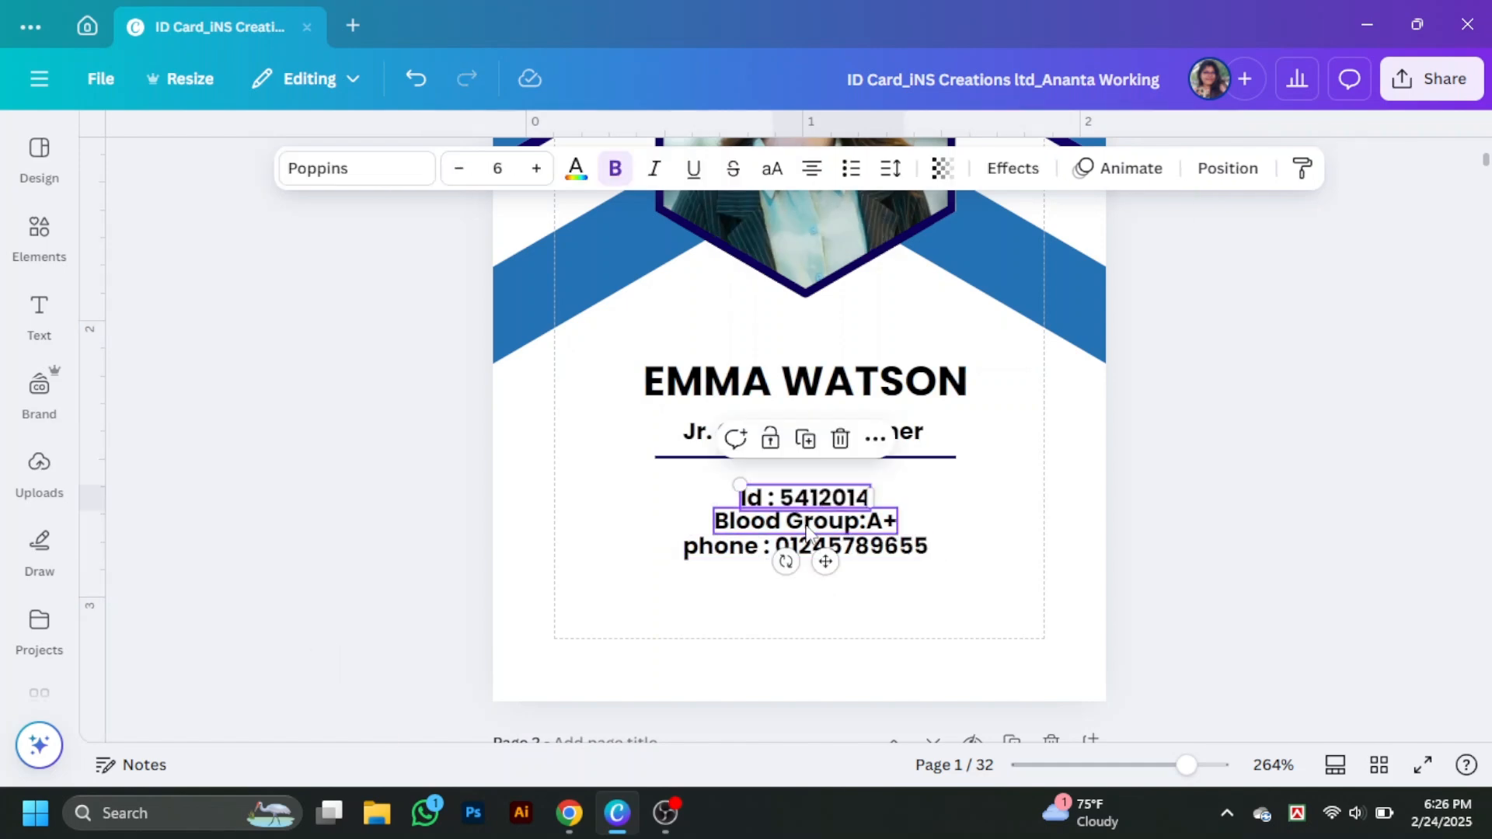
pyautogui.click(868, 519)
pyautogui.click(788, 543)
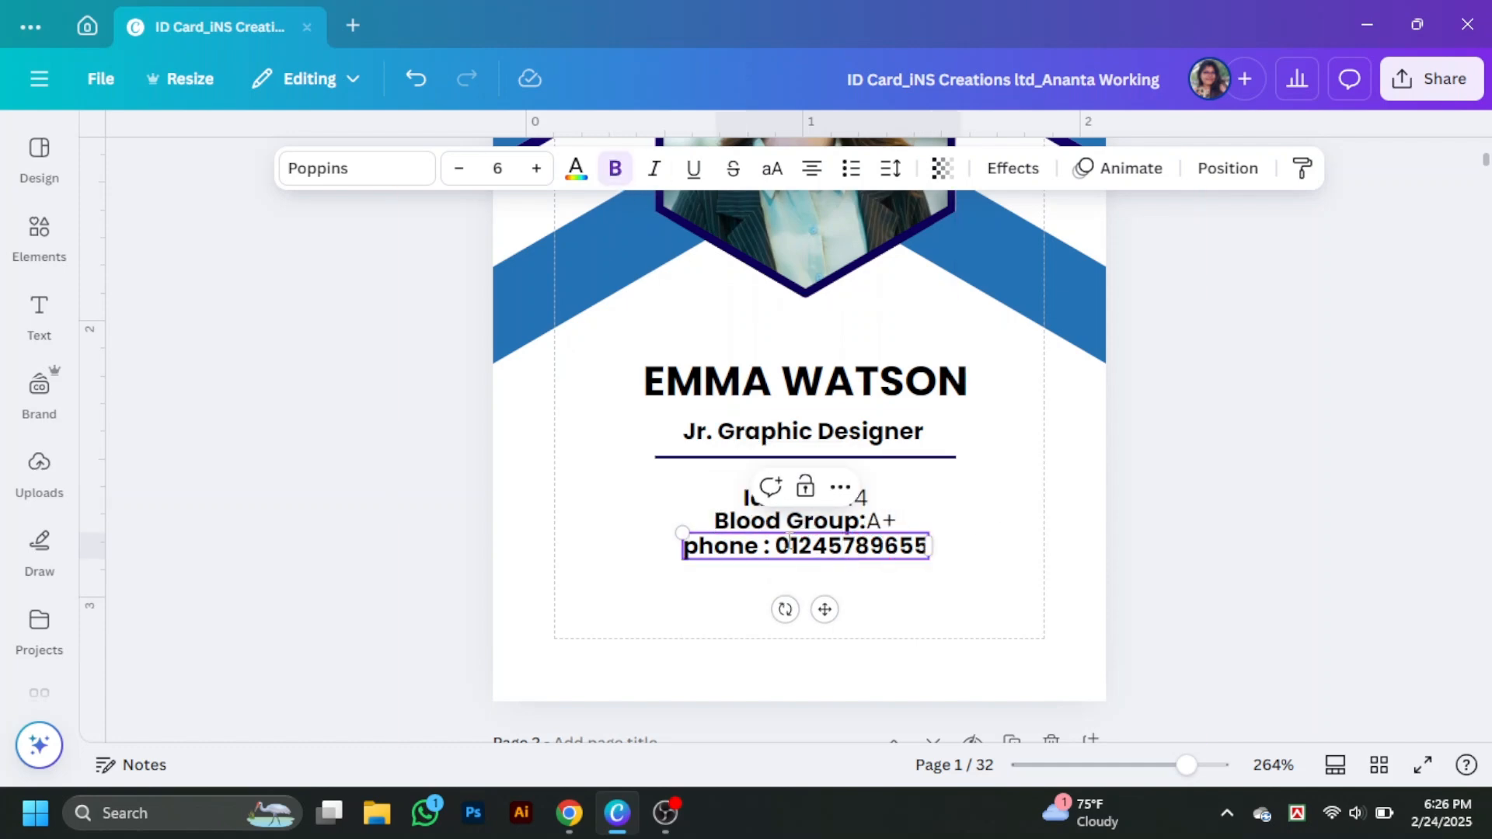
pyautogui.click(613, 175)
# - Reduce the three detail lines' font size to 5
pyautogui.click(964, 536)
pyautogui.click(812, 496)
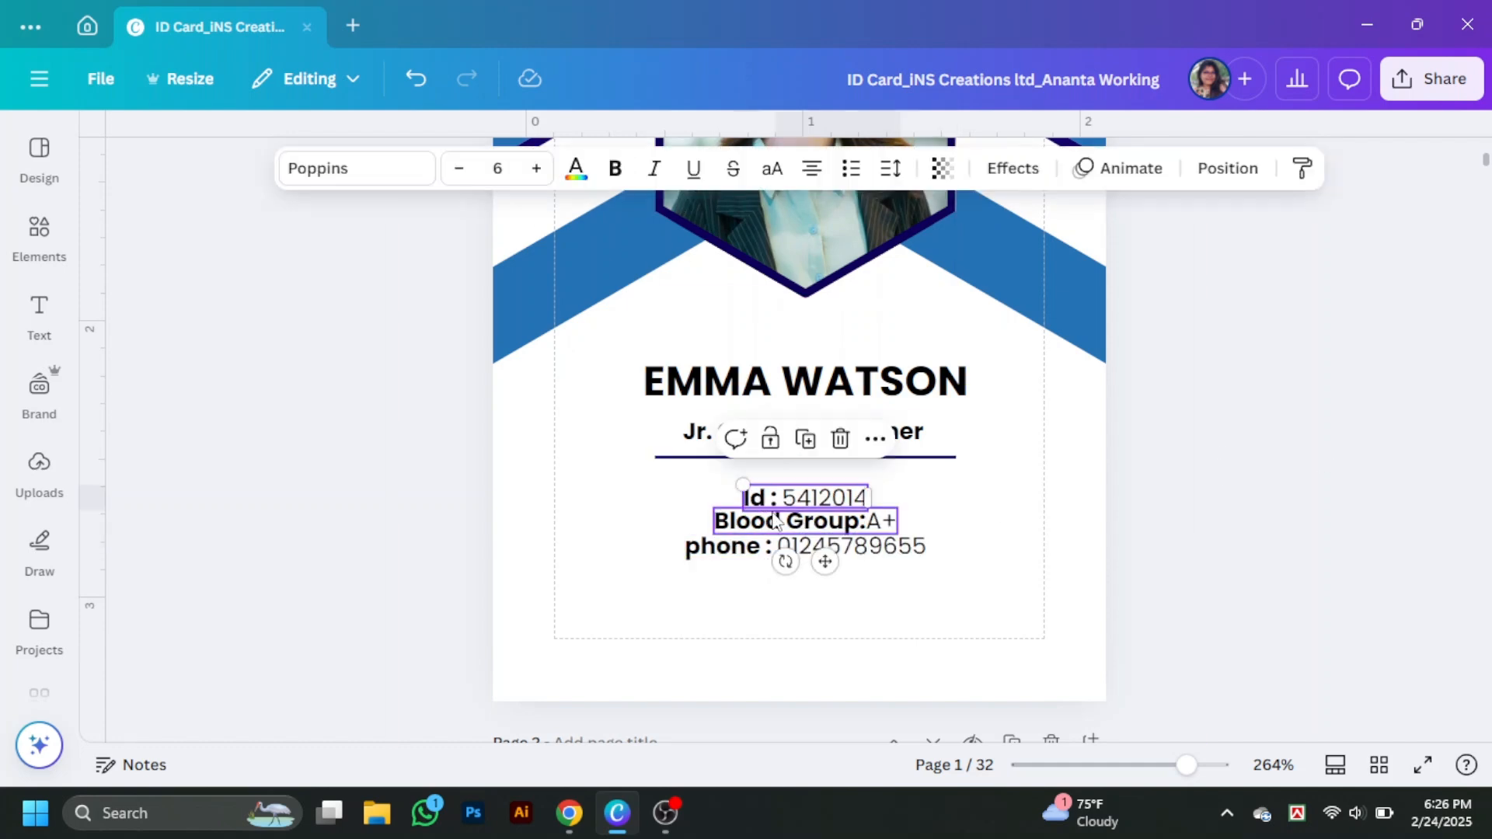
pyautogui.keyDown('shift'); pyautogui.click(779, 520); pyautogui.keyUp('shift')
pyautogui.keyDown('shift'); pyautogui.click(776, 546); pyautogui.keyUp('shift')
pyautogui.click(459, 169)
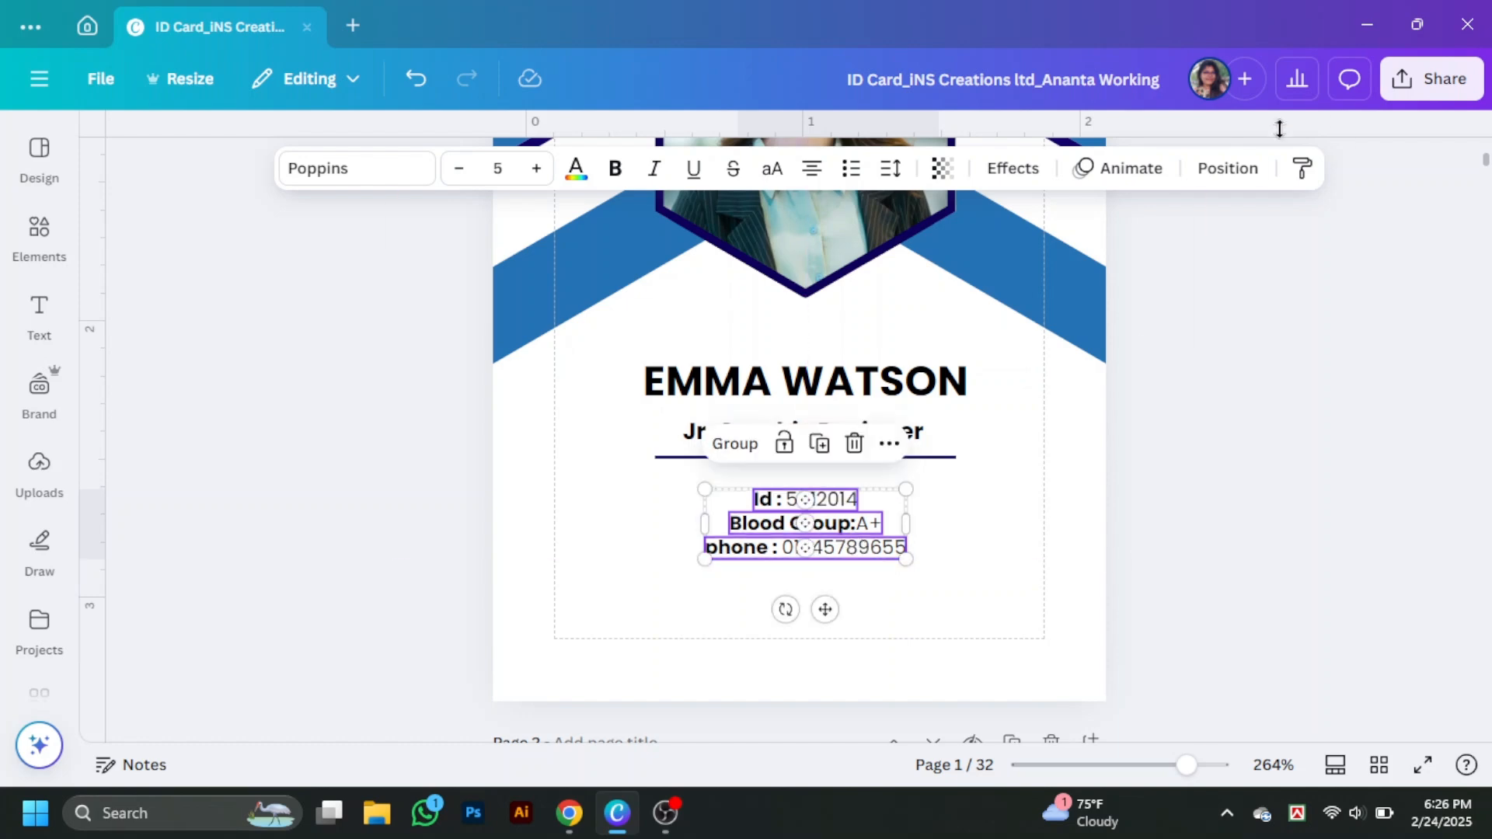
pyautogui.click(1228, 168)
pyautogui.click(1300, 533)
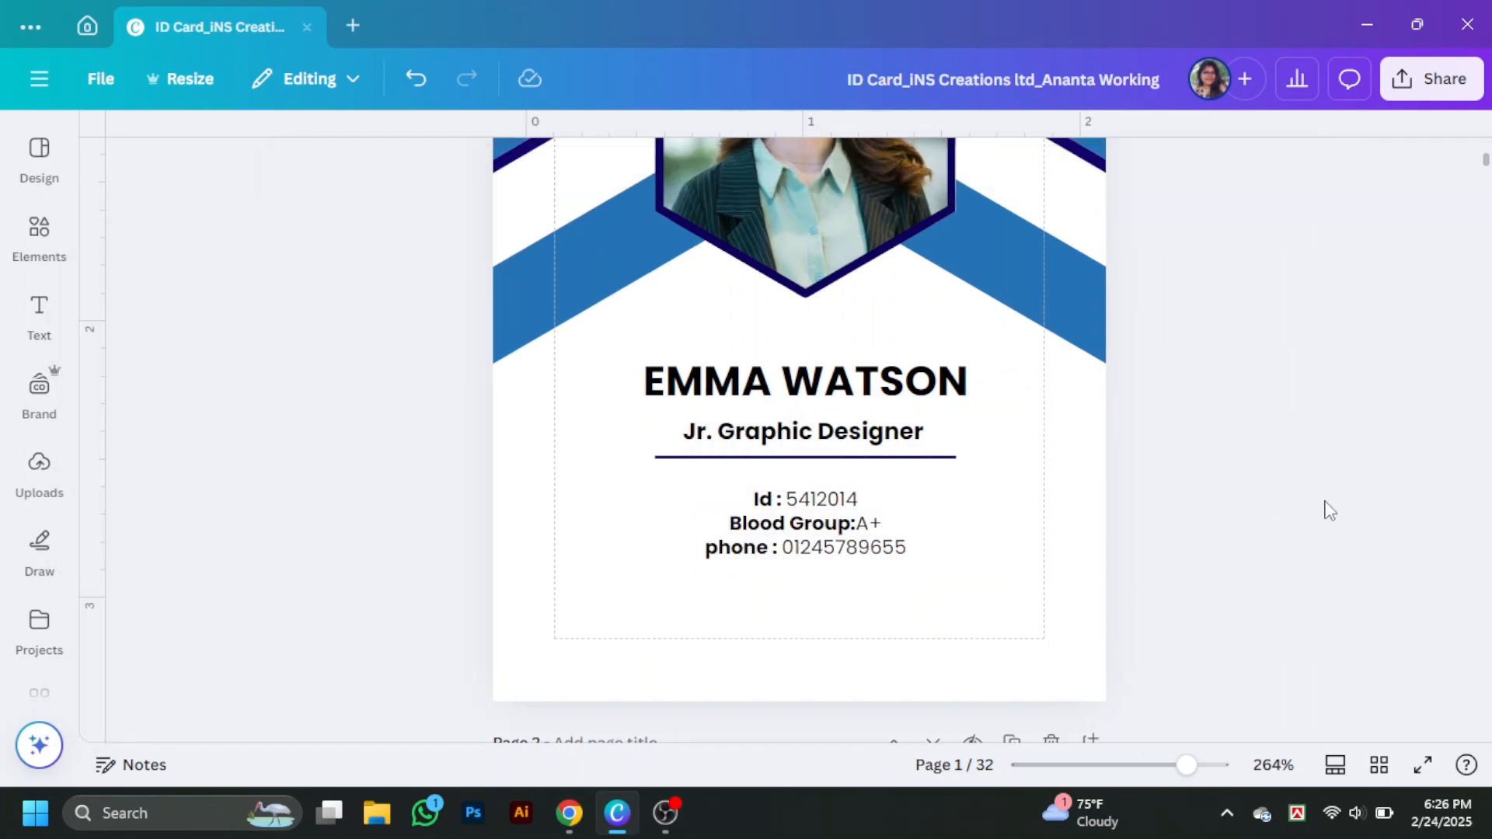
# - Add a barcode from a 'bar code' Elements search, colour it black, and place it below the phone line
pyautogui.click(39, 233)
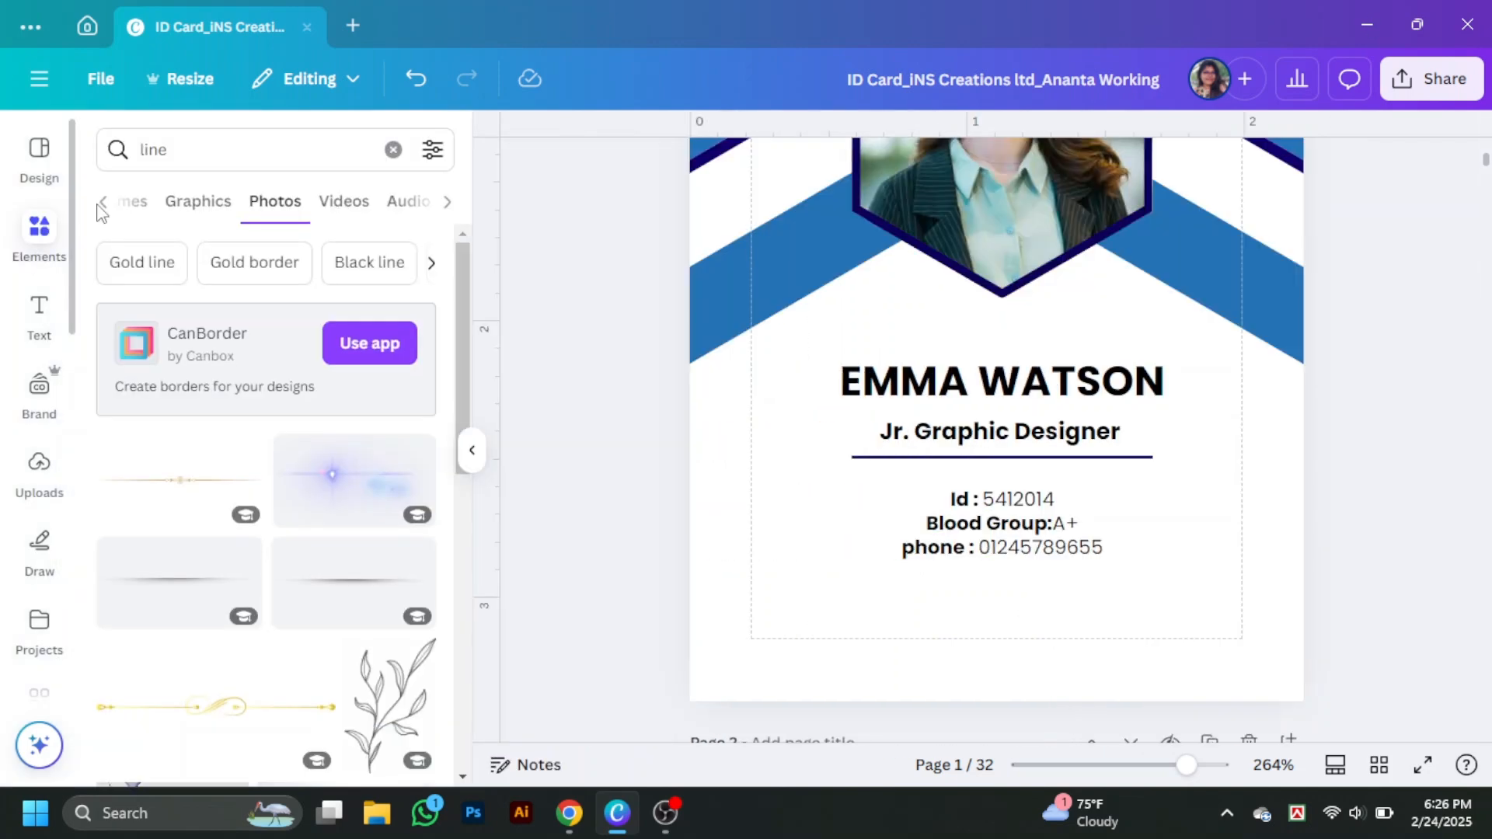
pyautogui.click(393, 150)
pyautogui.write('bar')
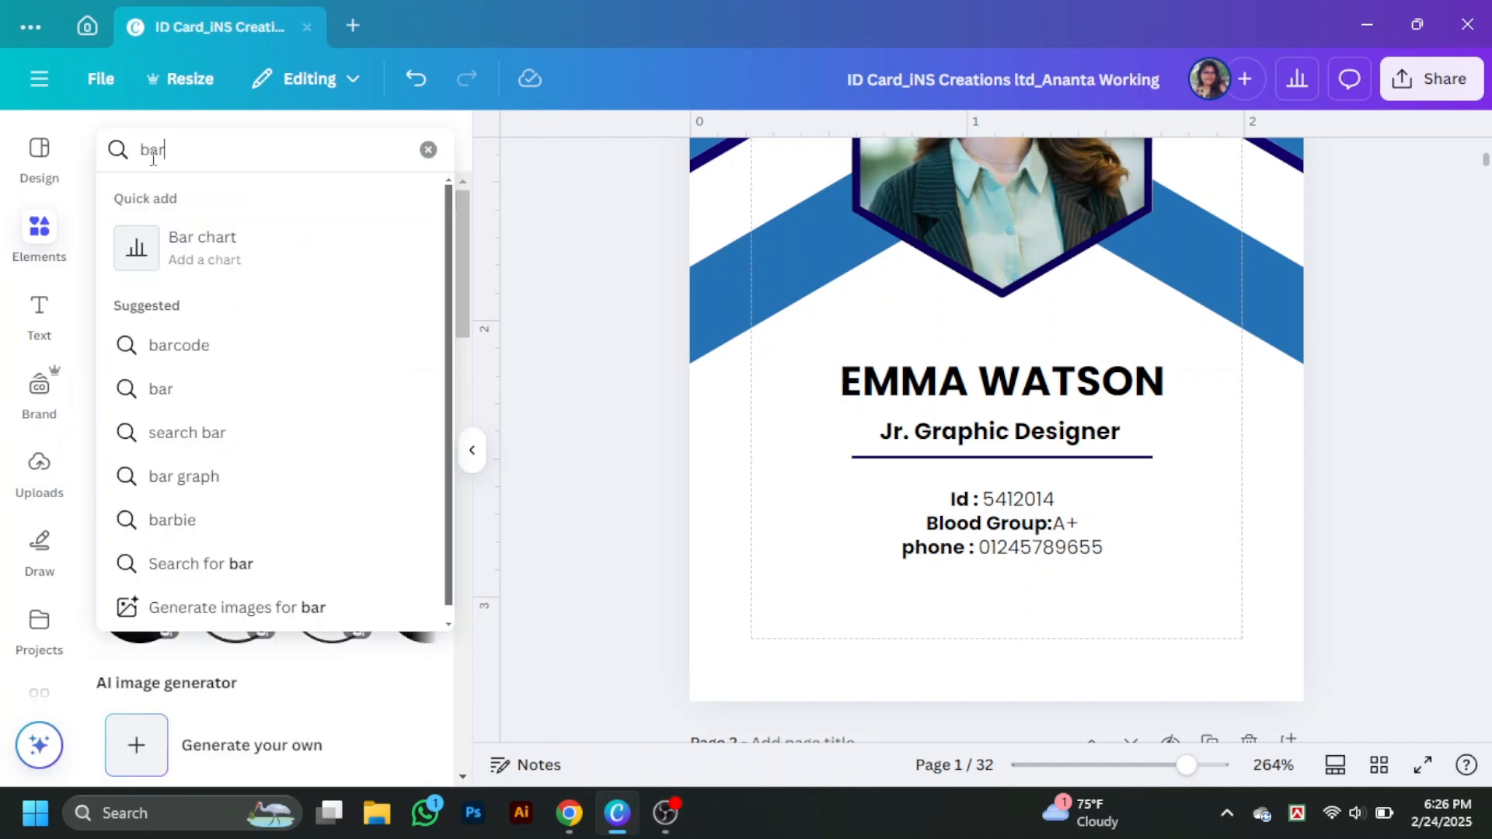
pyautogui.write(' code')
pyautogui.press('Return')
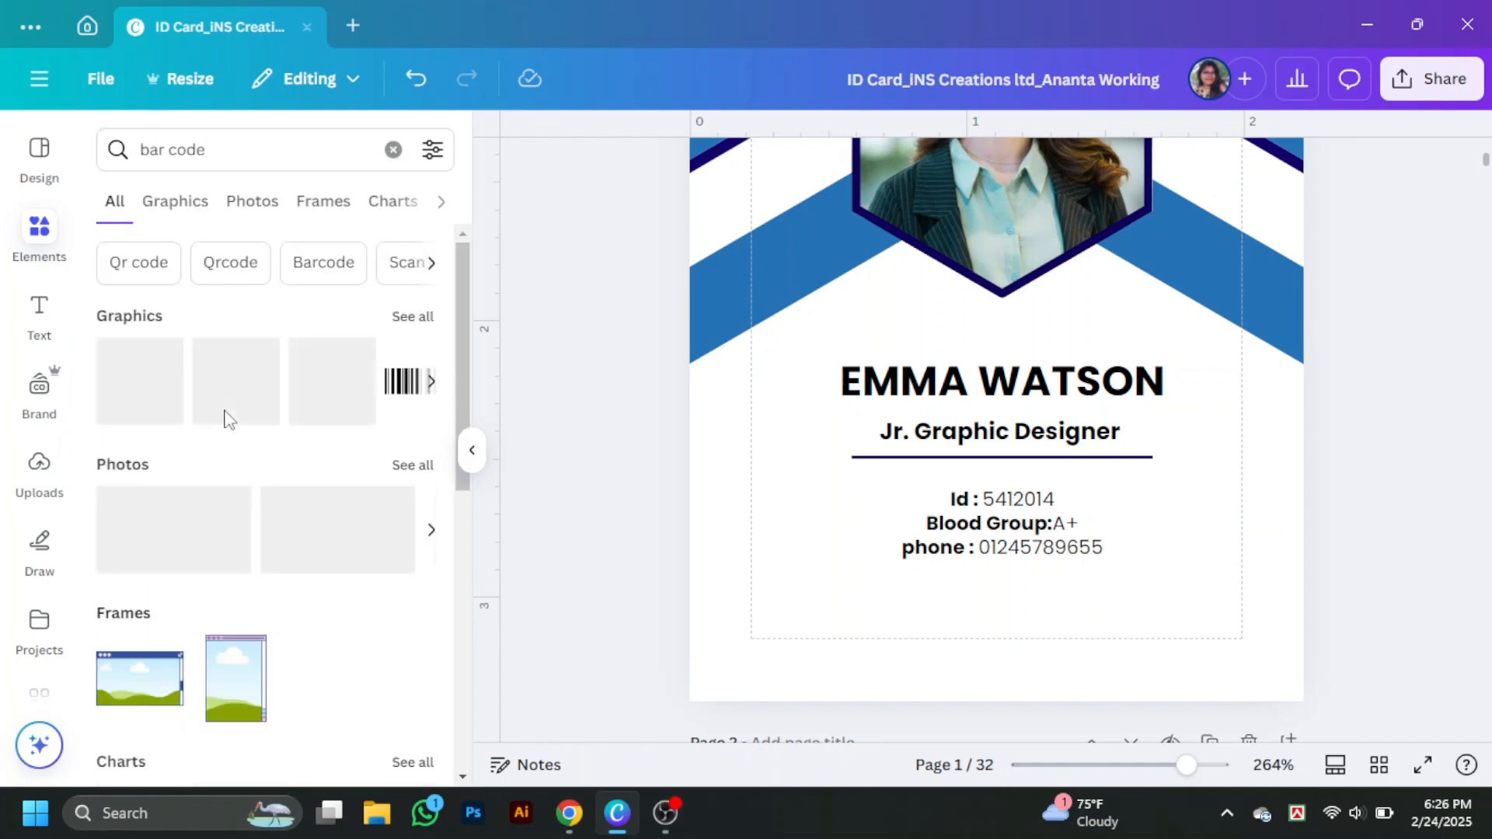
pyautogui.click(272, 397)
pyautogui.click(474, 460)
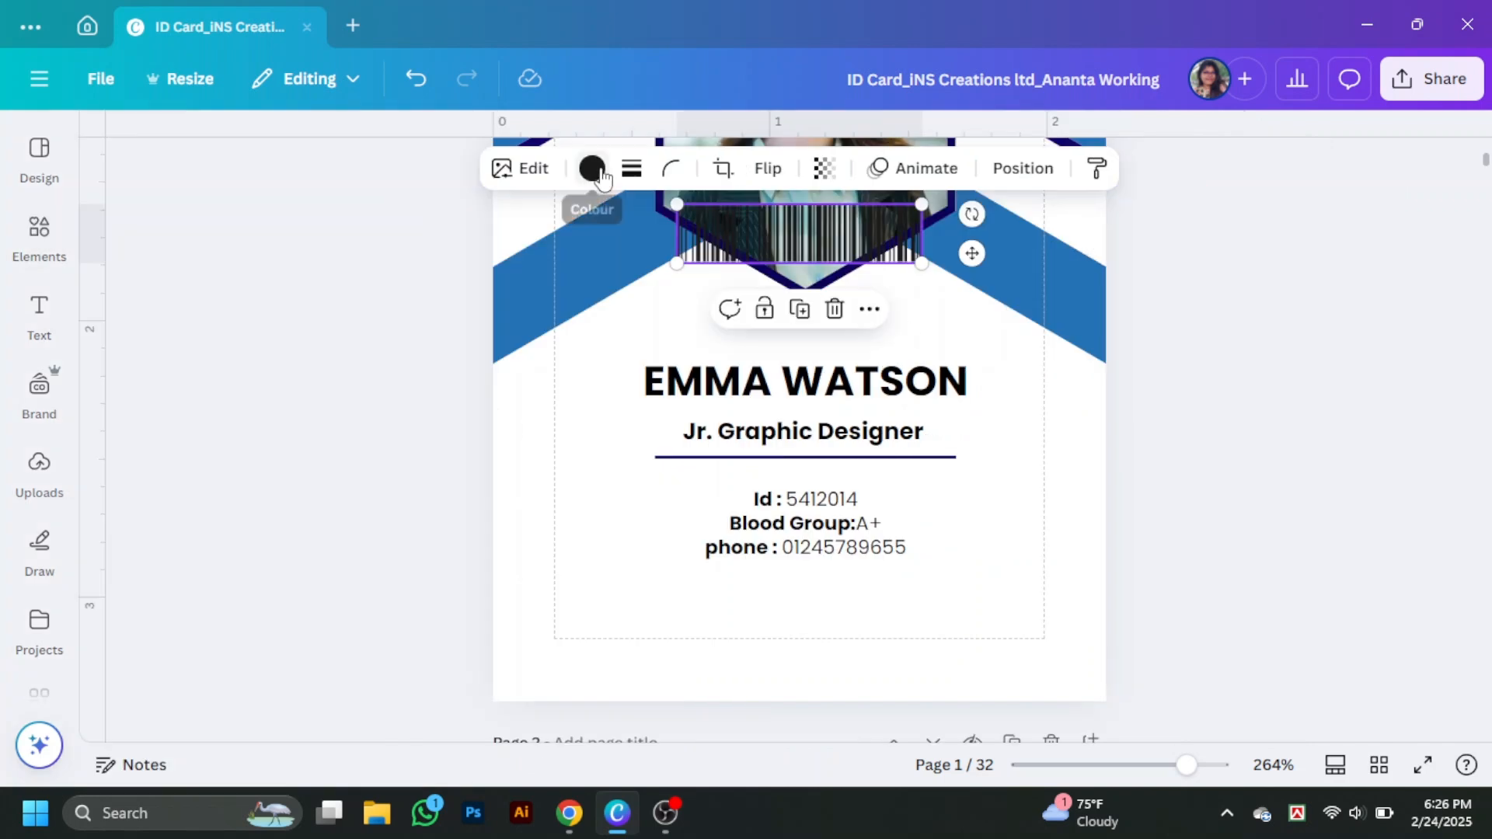
pyautogui.click(593, 168)
pyautogui.click(176, 393)
pyautogui.click(1388, 331)
pyautogui.scroll(-1, 877, 505)
pyautogui.moveTo(871, 242); pyautogui.dragTo(910, 531)
pyautogui.click(1155, 482)
# - Search Elements for 'hexagon' graphics
pyautogui.click(40, 234)
pyautogui.moveTo(252, 148); pyautogui.dragTo(117, 149)
pyautogui.write('hexagon')
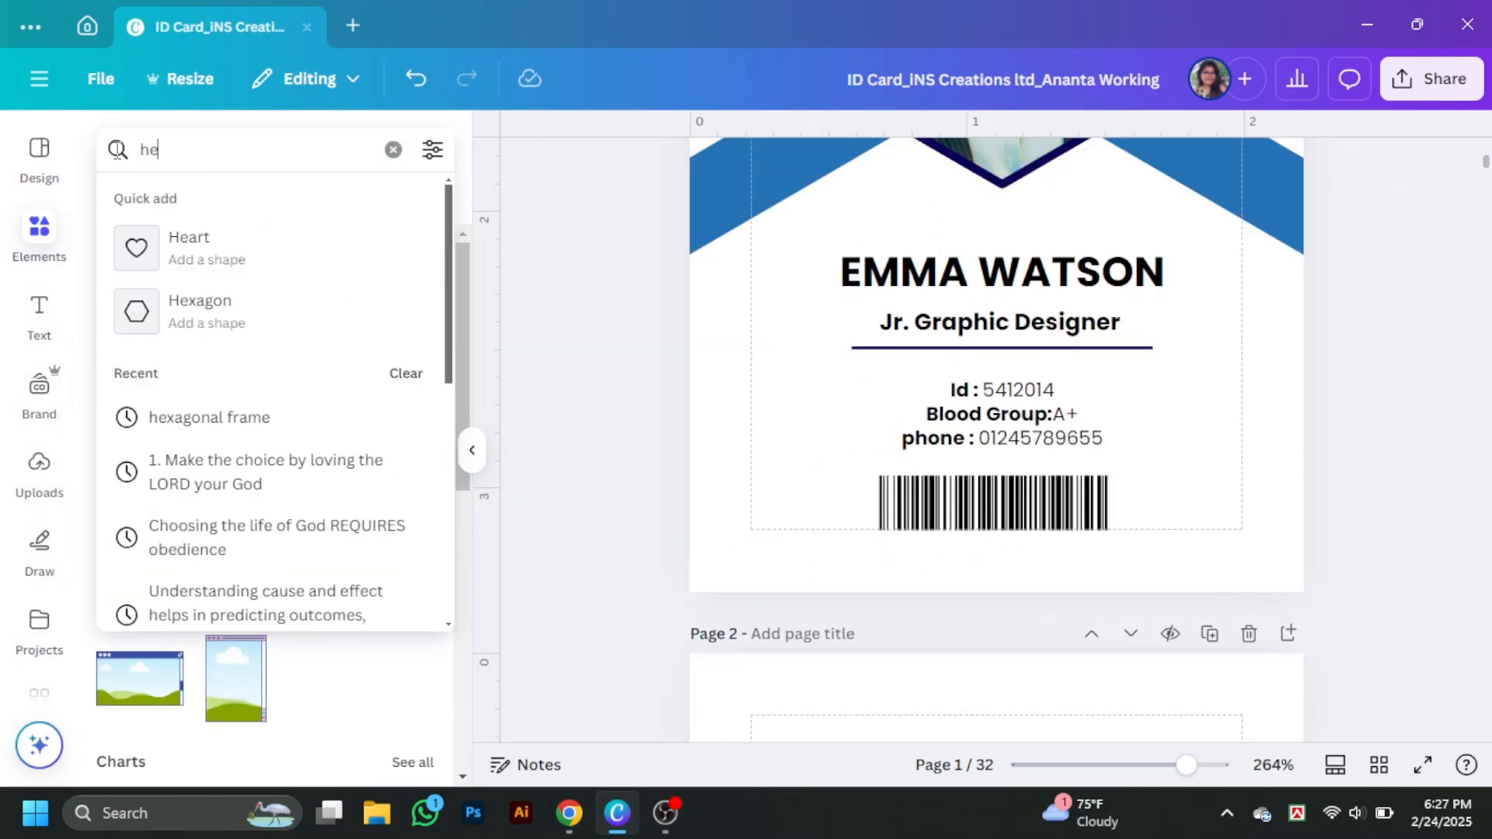
pyautogui.press('Return')
# - Browse the hexagon graphics and 'hexagon line' results without adding any
pyautogui.click(247, 202)
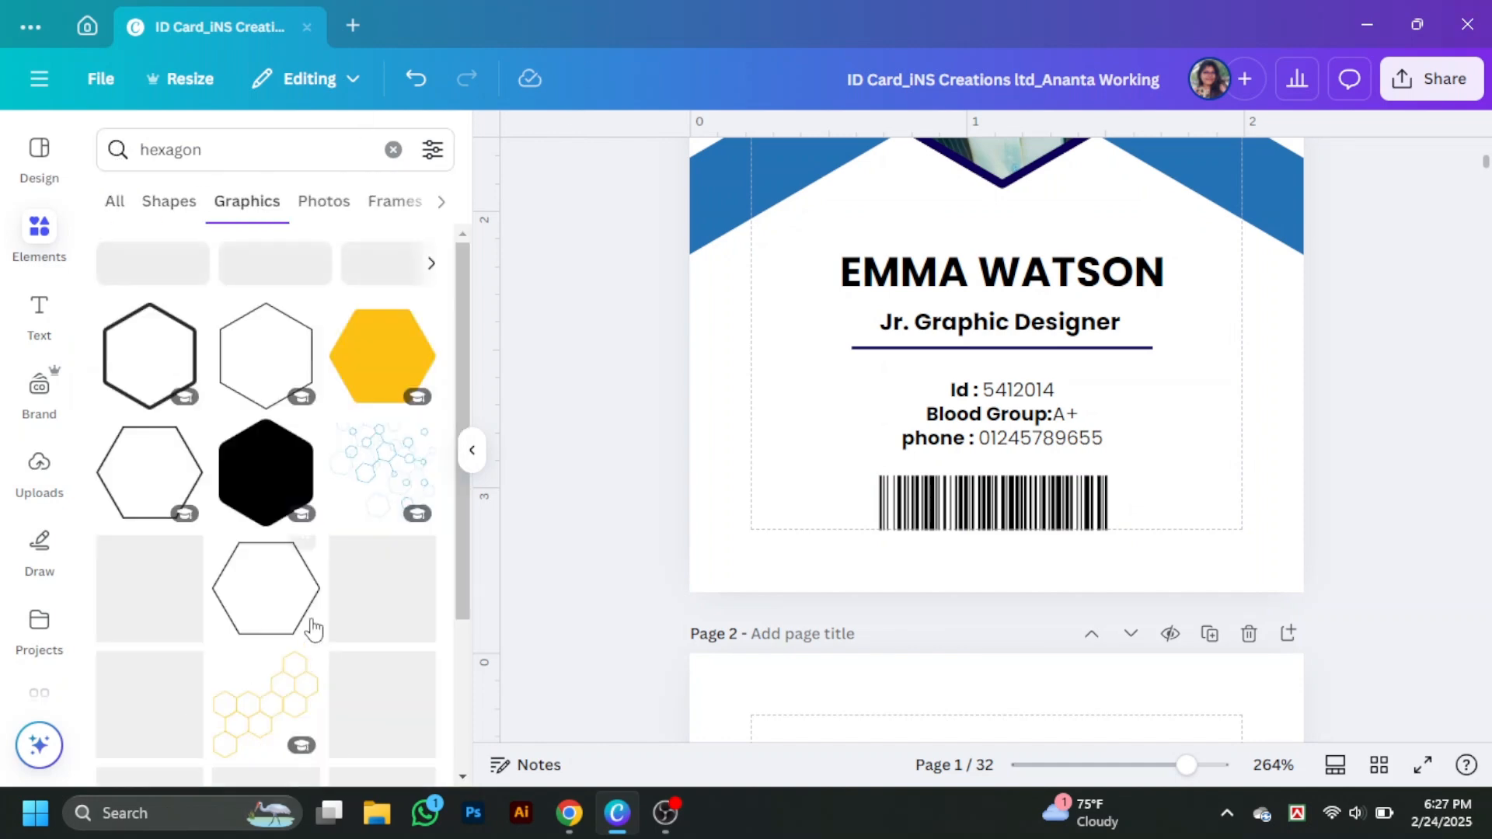
pyautogui.scroll(-10, 311, 627)
pyautogui.scroll(-15, 312, 627)
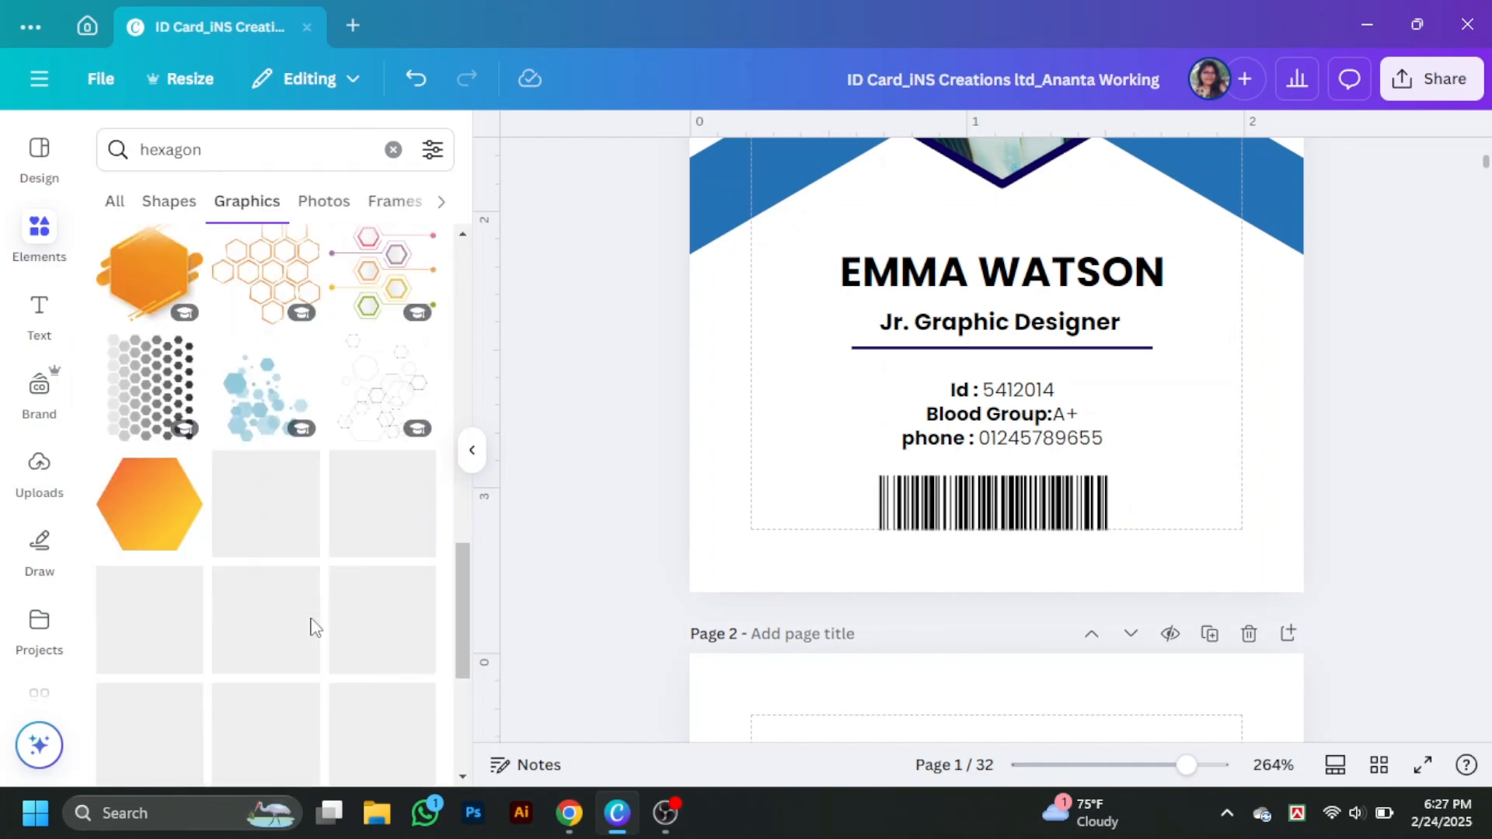
pyautogui.click(260, 152)
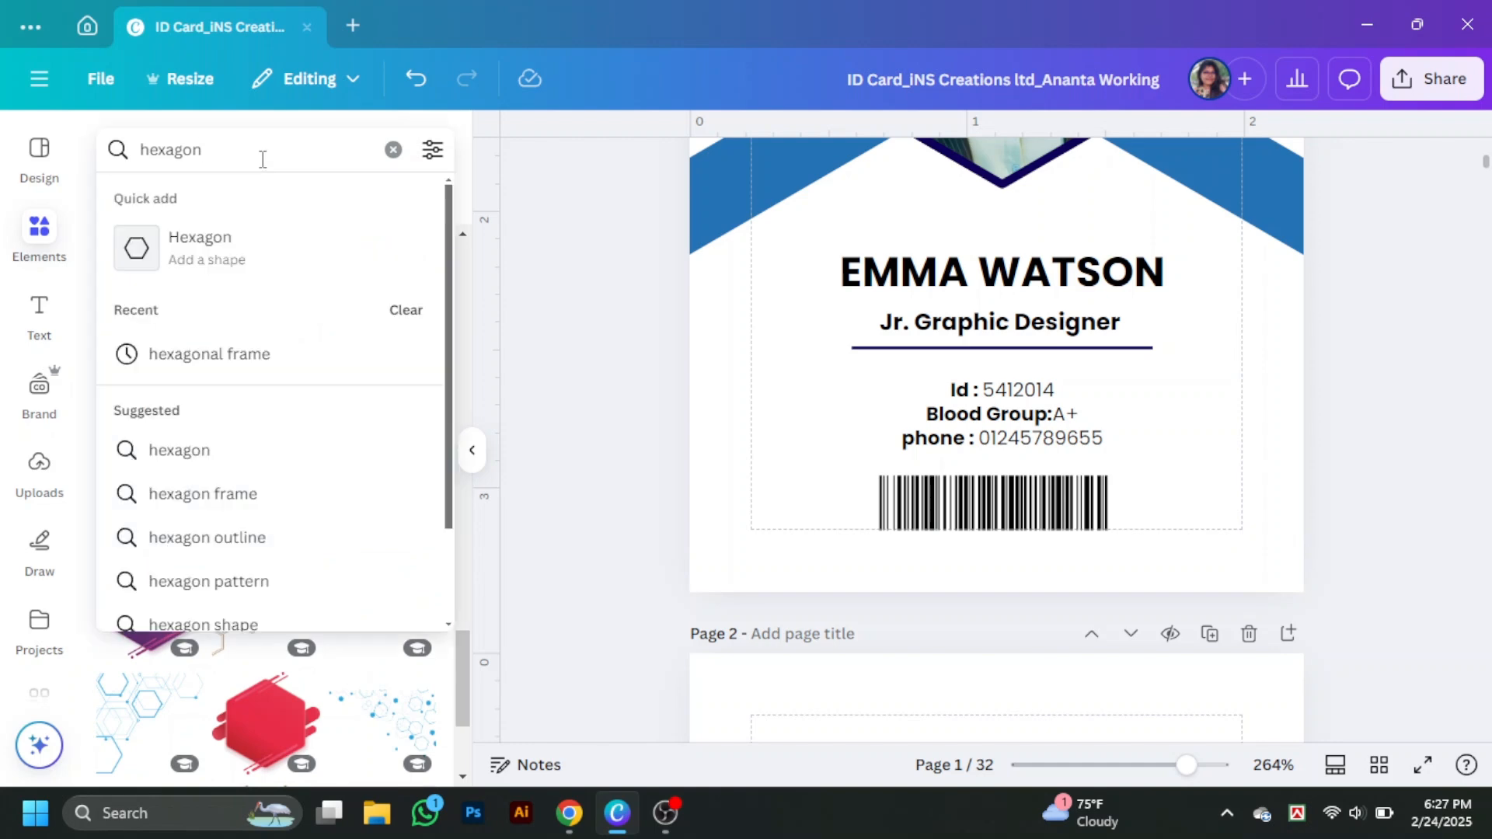
pyautogui.write('line')
pyautogui.press('Return')
pyautogui.scroll(-15, 204, 534)
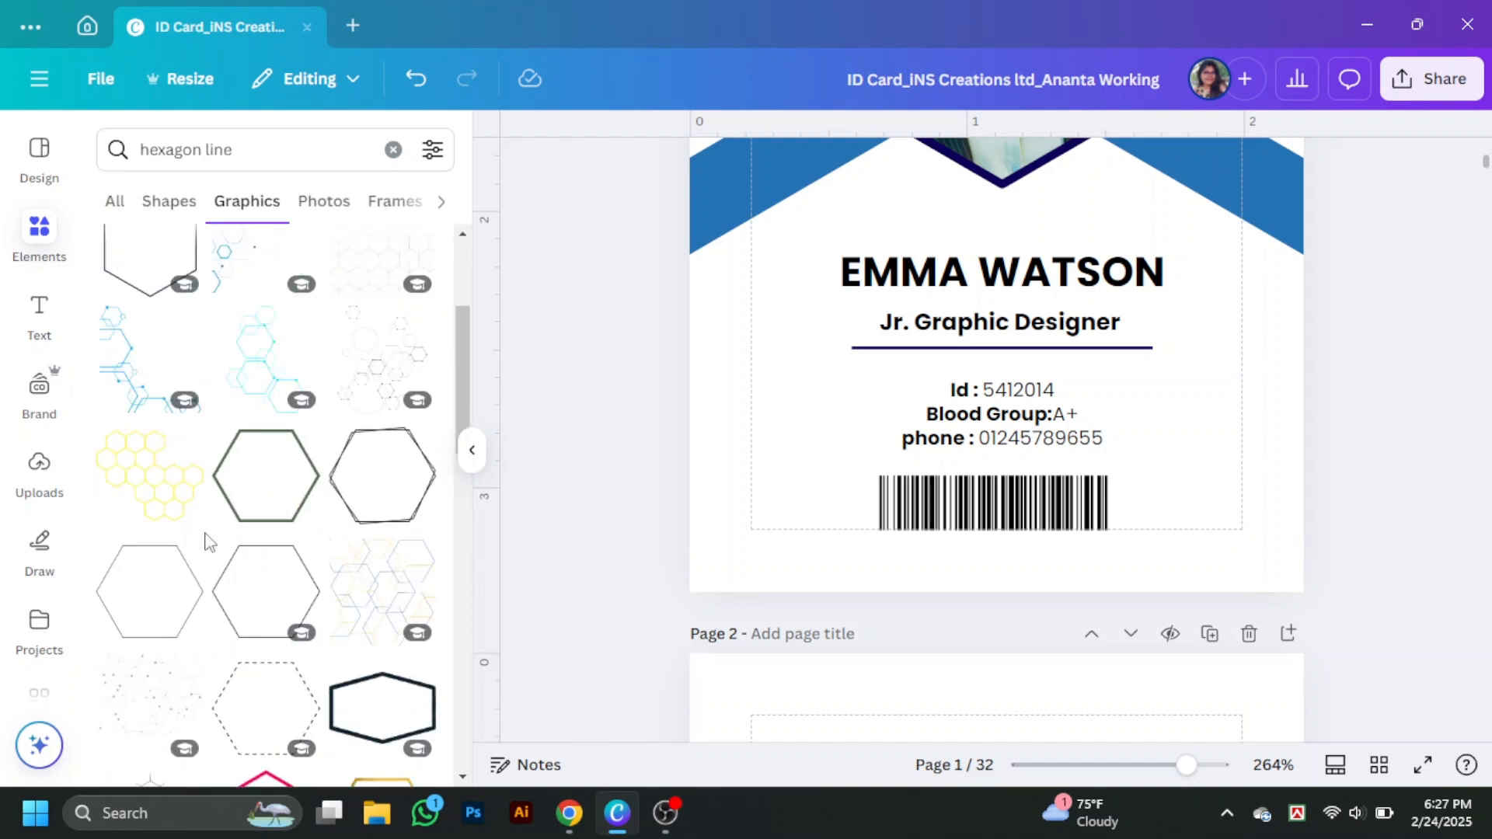
pyautogui.scroll(-3, 208, 536)
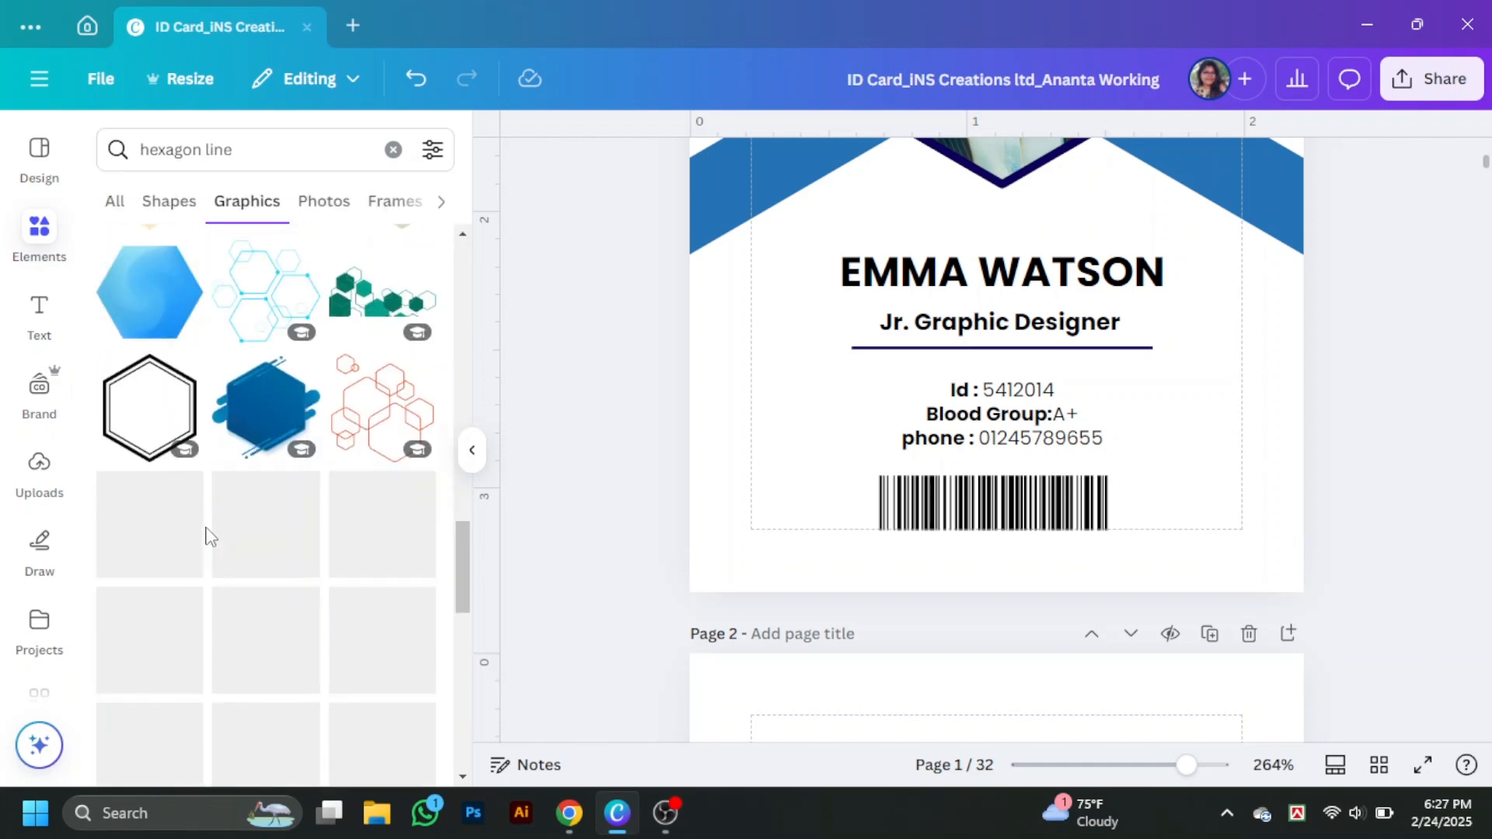
pyautogui.scroll(5, 1134, 489)
pyautogui.scroll(-2, 368, 509)
pyautogui.scroll(-10, 373, 498)
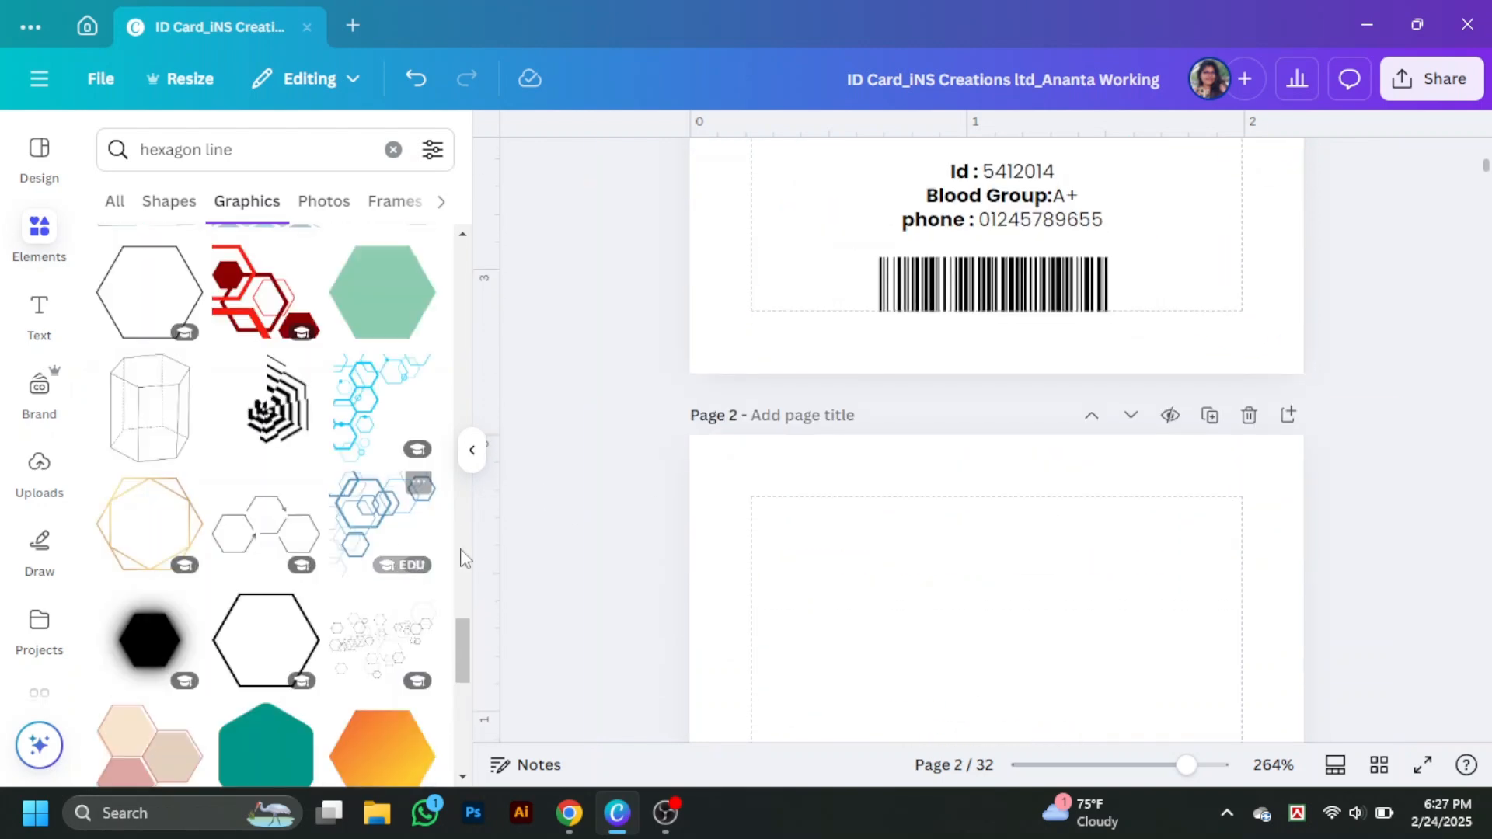
pyautogui.scroll(-5, 398, 480)
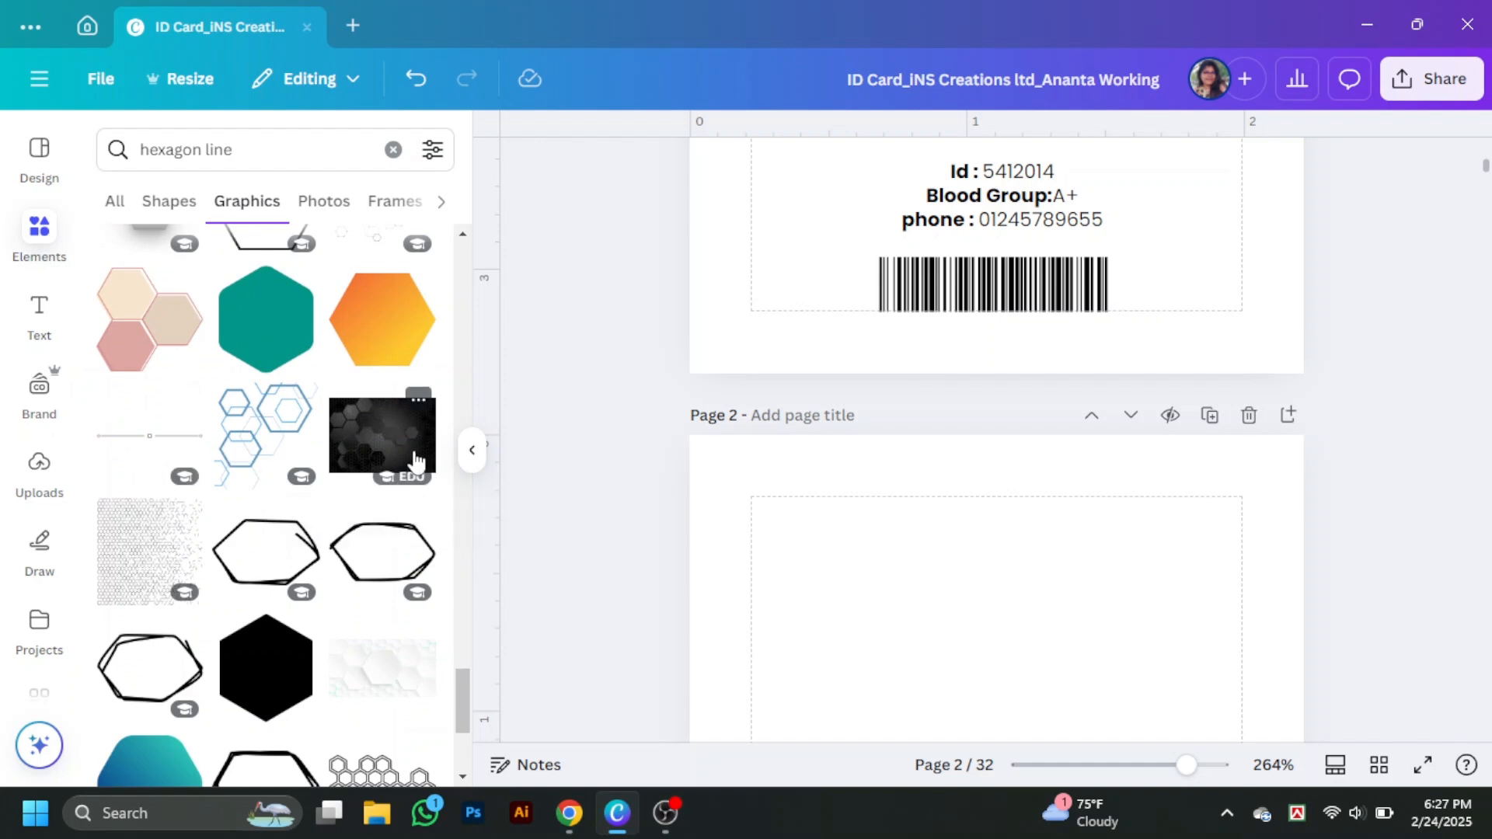
pyautogui.click(474, 454)
pyautogui.scroll(5, 1279, 459)
pyautogui.scroll(-3, 1279, 460)
# - Add a square shape, move it to the card's bottom, and stretch it across the full width
pyautogui.click(38, 234)
pyautogui.click(286, 153)
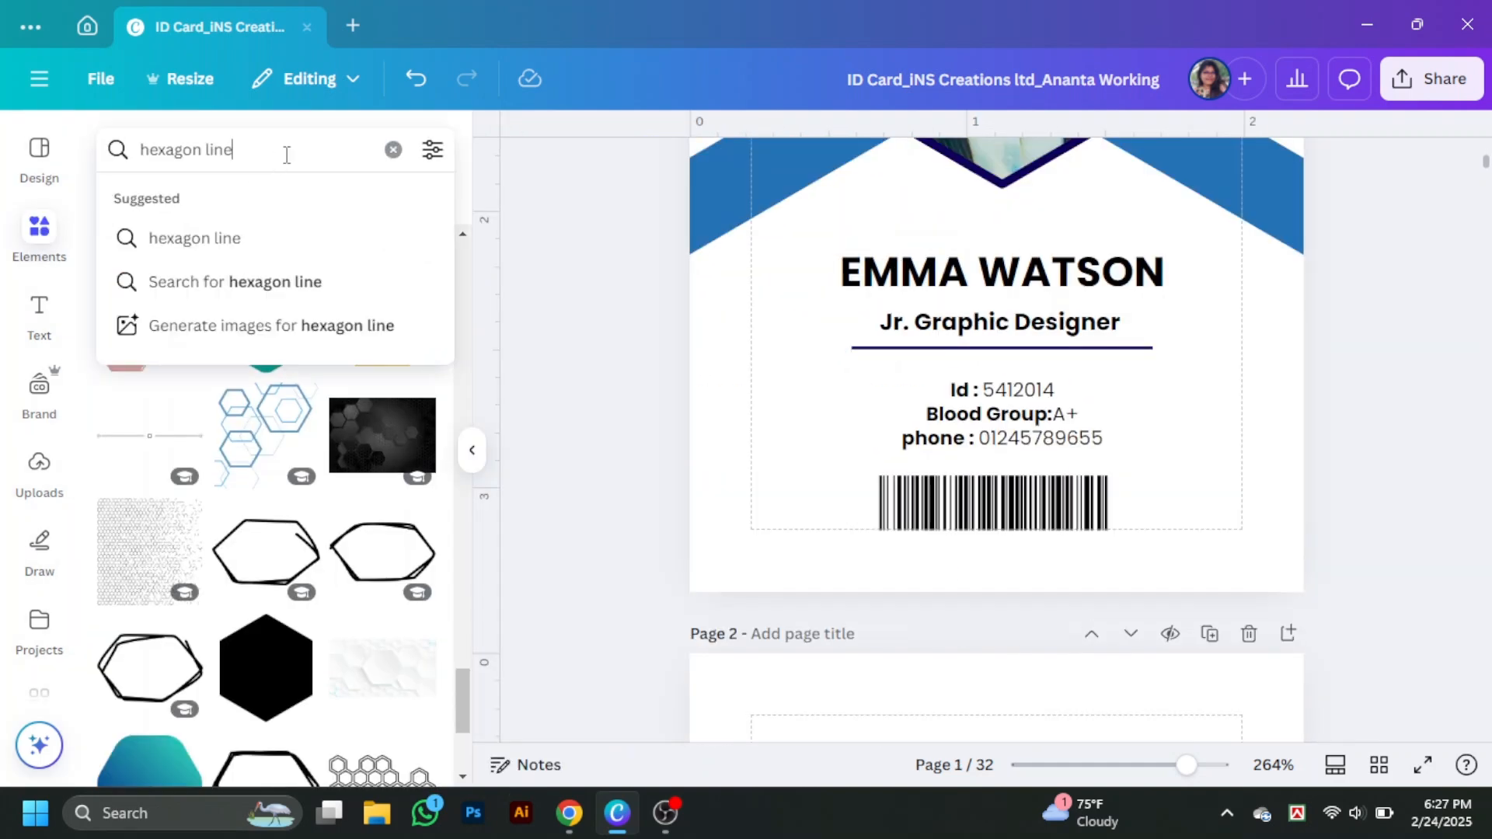
pyautogui.click(394, 150)
pyautogui.click(127, 464)
pyautogui.click(471, 450)
pyautogui.moveTo(710, 408); pyautogui.dragTo(598, 669)
pyautogui.moveTo(676, 637); pyautogui.dragTo(1105, 637)
# - Shorten the blue bar into a thin strip and nudge the barcode into position
pyautogui.click(1283, 569)
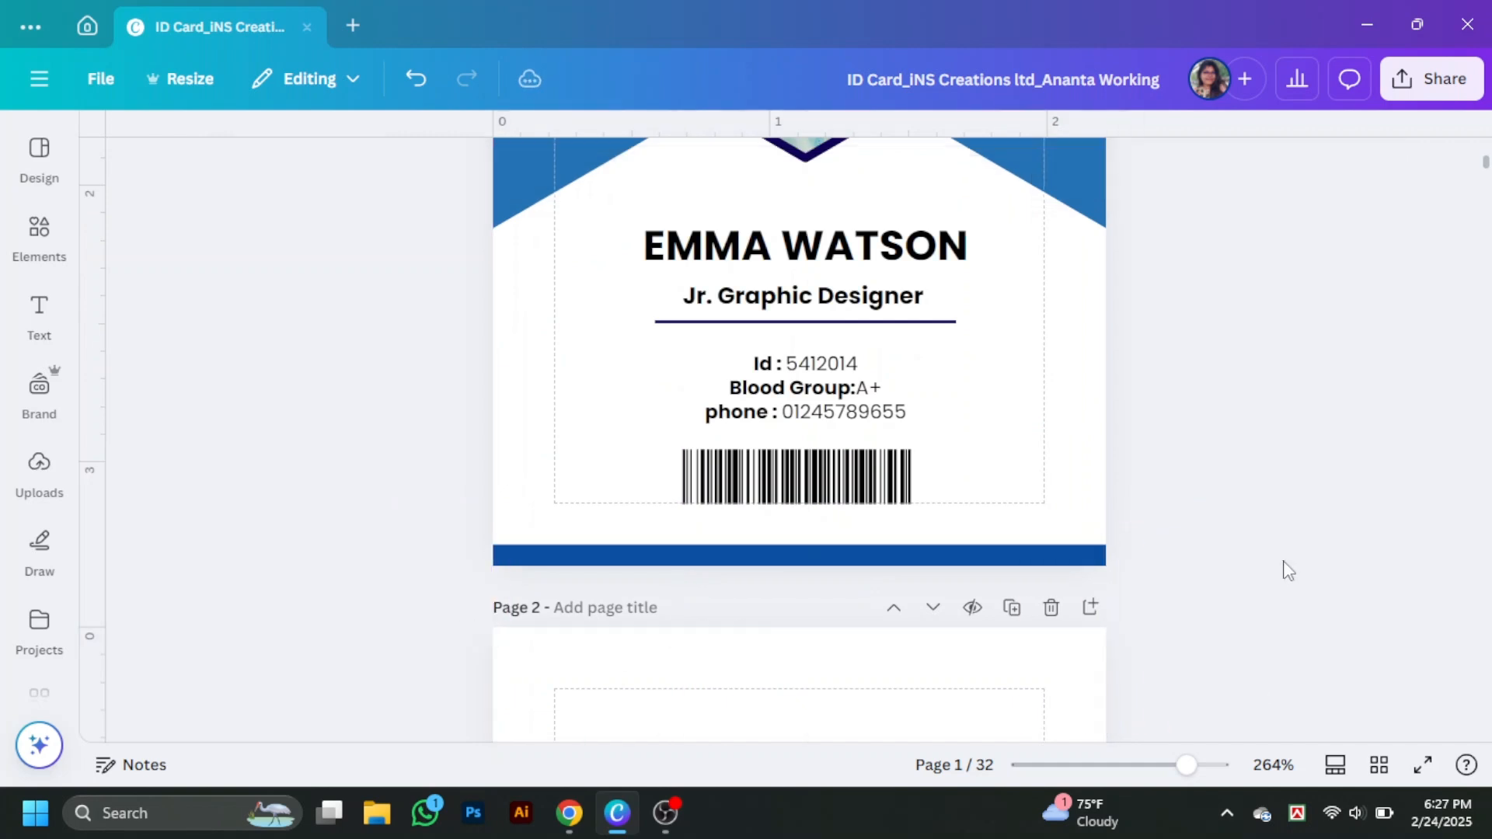
pyautogui.click(870, 557)
pyautogui.moveTo(799, 728); pyautogui.dragTo(804, 567)
pyautogui.click(1225, 582)
pyautogui.moveTo(851, 471); pyautogui.dragTo(861, 478)
# - Move the Id, Blood Group and phone lines together, then delete them
pyautogui.click(834, 364)
pyautogui.keyDown('shift'); pyautogui.click(839, 389); pyautogui.keyUp('shift')
pyautogui.keyDown('shift'); pyautogui.click(834, 411); pyautogui.keyUp('shift')
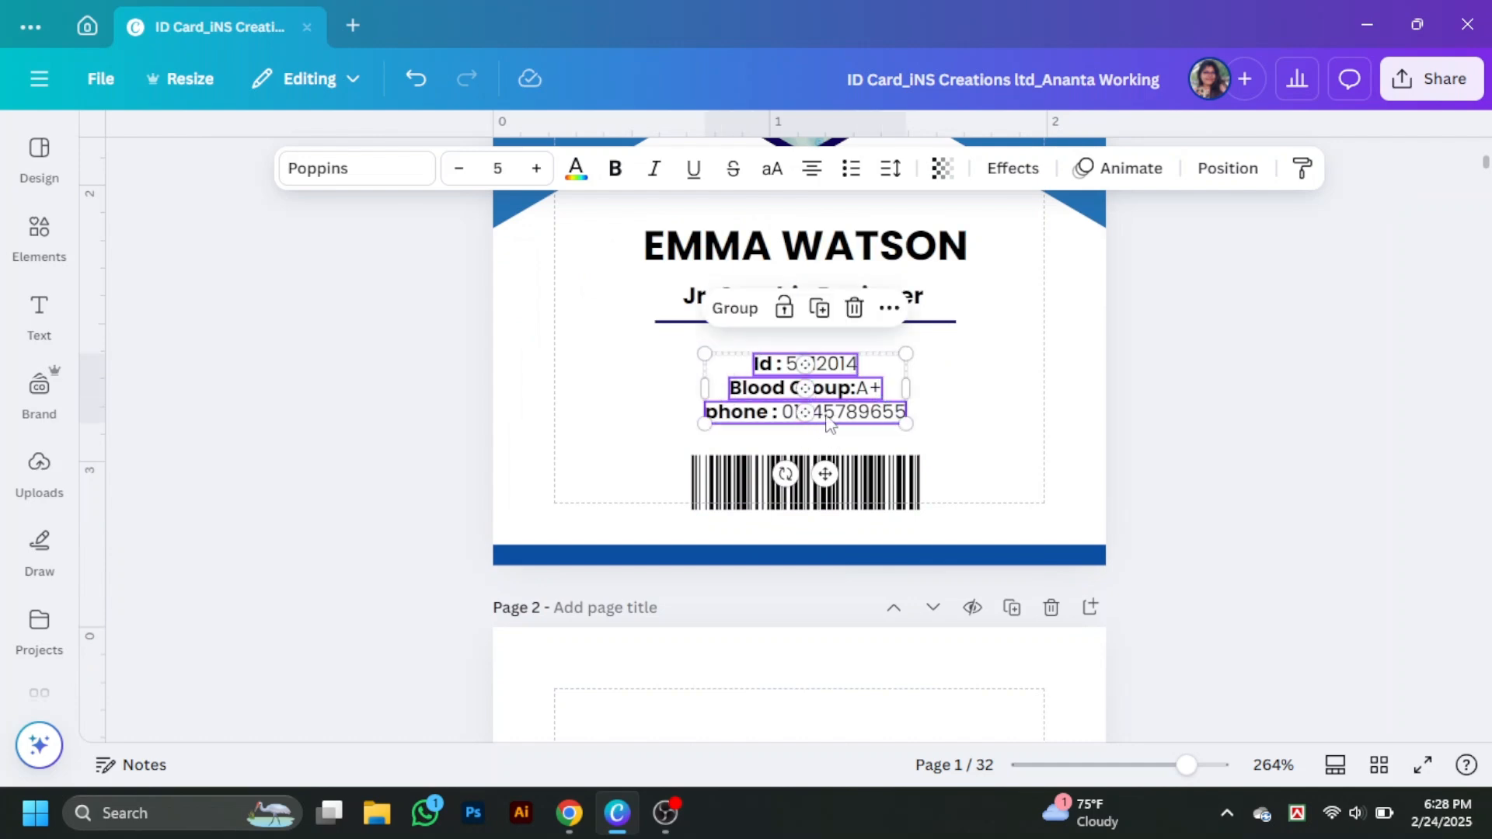
pyautogui.moveTo(834, 409)
pyautogui.mouseDown()
pyautogui.moveTo(828, 429)
pyautogui.moveTo(833, 417)
pyautogui.mouseUp()
pyautogui.click(1217, 457)
pyautogui.scroll(3, 1220, 466)
pyautogui.scroll(-3, 1222, 469)
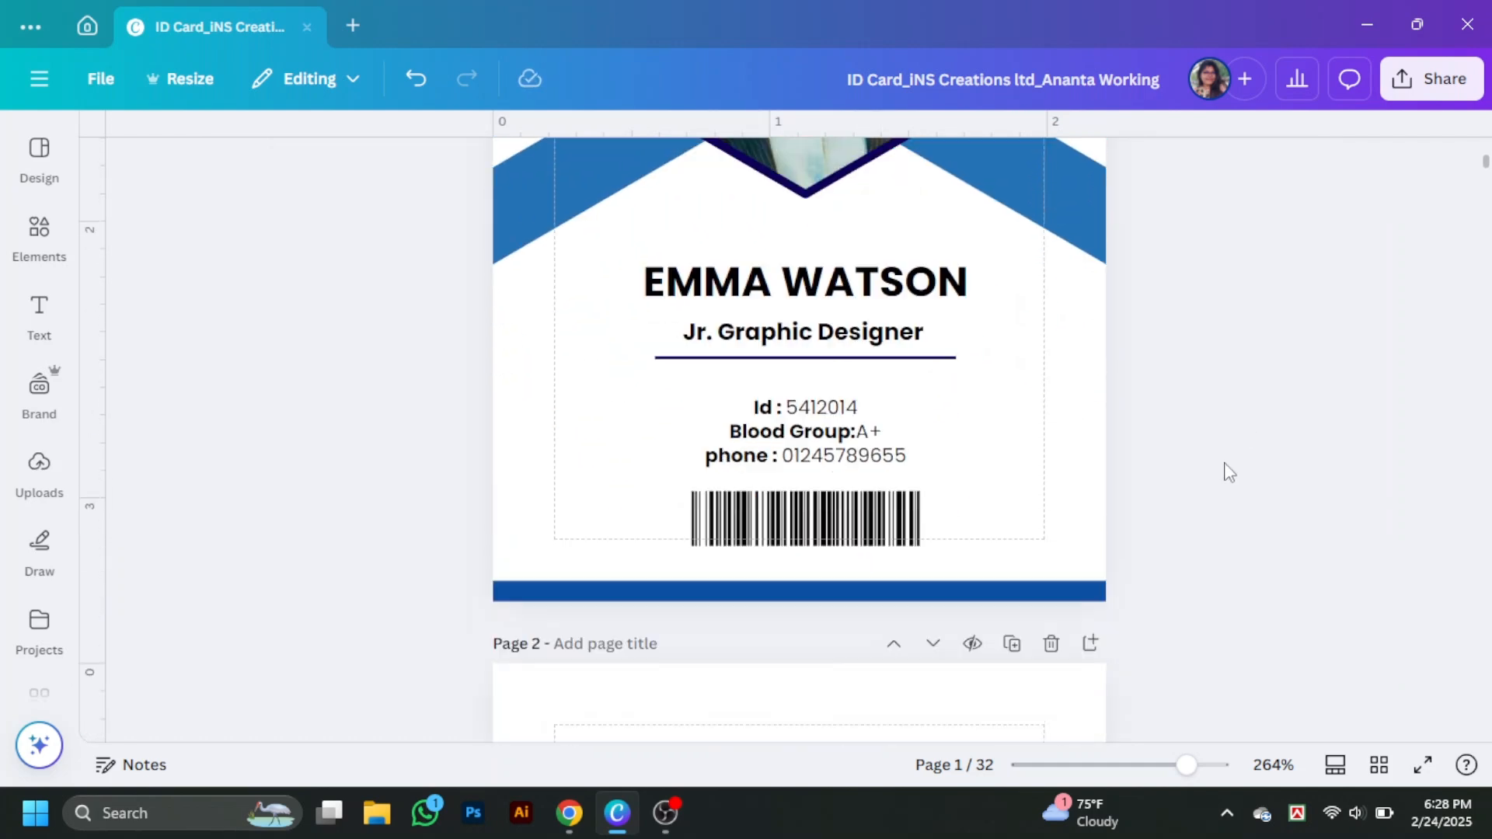
pyautogui.click(793, 400)
pyautogui.press('Delete')
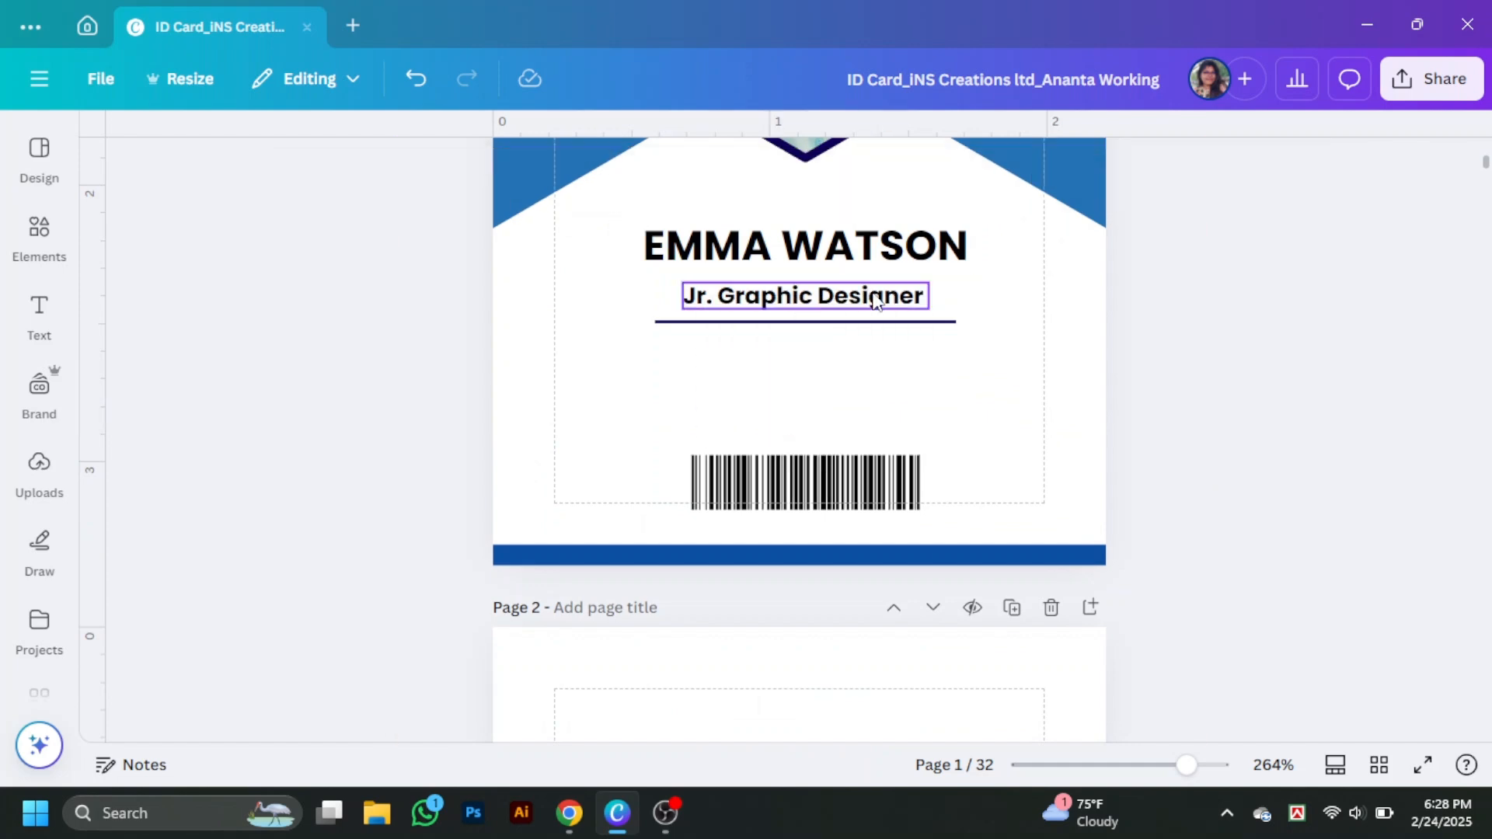
# - Recolour the job title navy and move it, then undo the deletion and recolouring
pyautogui.click(804, 295)
pyautogui.click(576, 168)
pyautogui.click(184, 444)
pyautogui.click(872, 351)
pyautogui.click(832, 299)
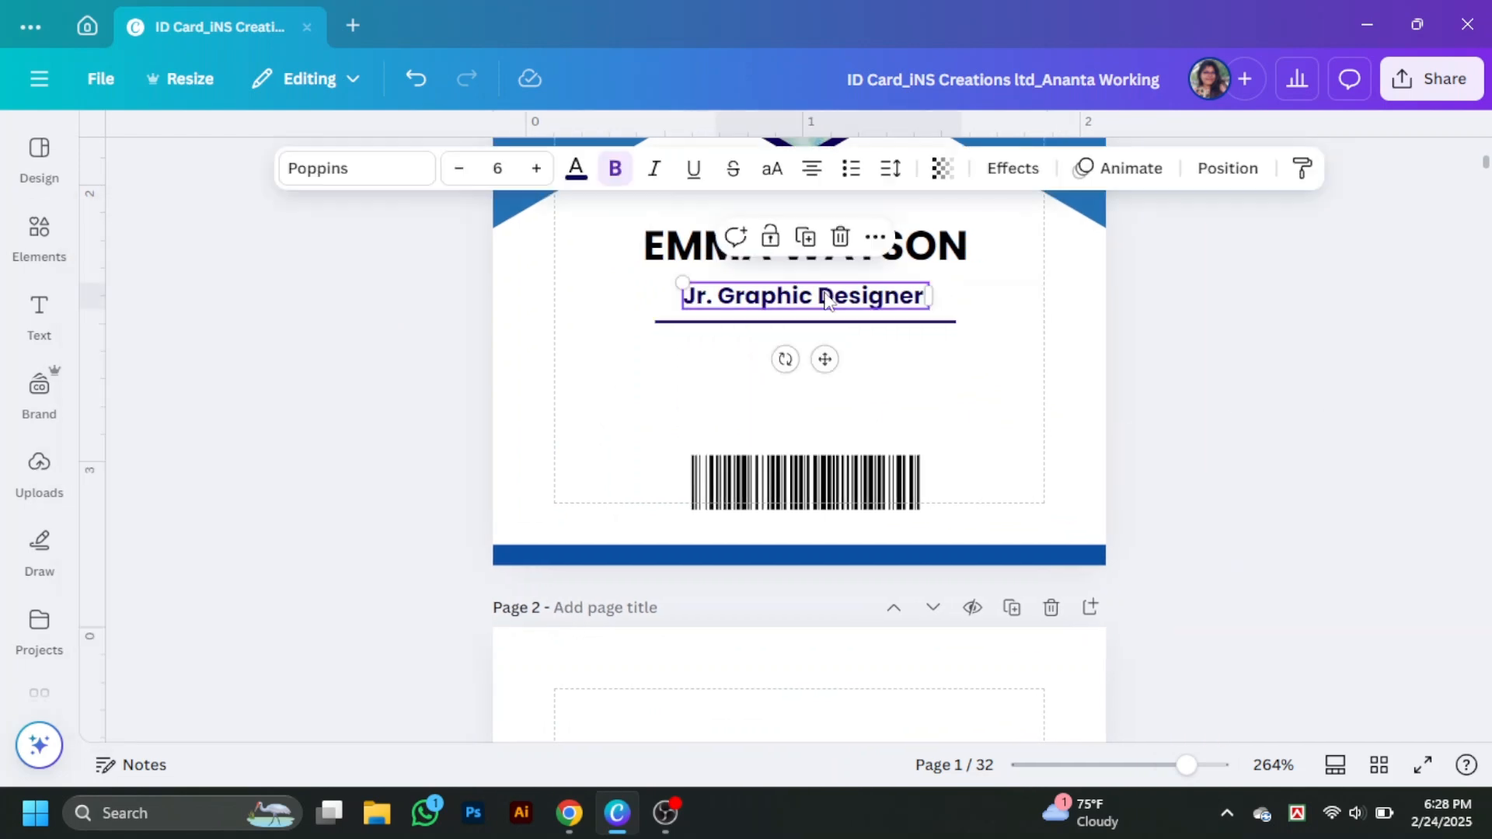
pyautogui.moveTo(831, 299)
pyautogui.mouseDown()
pyautogui.moveTo(822, 284)
pyautogui.moveTo(808, 308)
pyautogui.mouseUp()
pyautogui.click(808, 321)
pyautogui.click(1287, 430)
pyautogui.scroll(-2, 1288, 430)
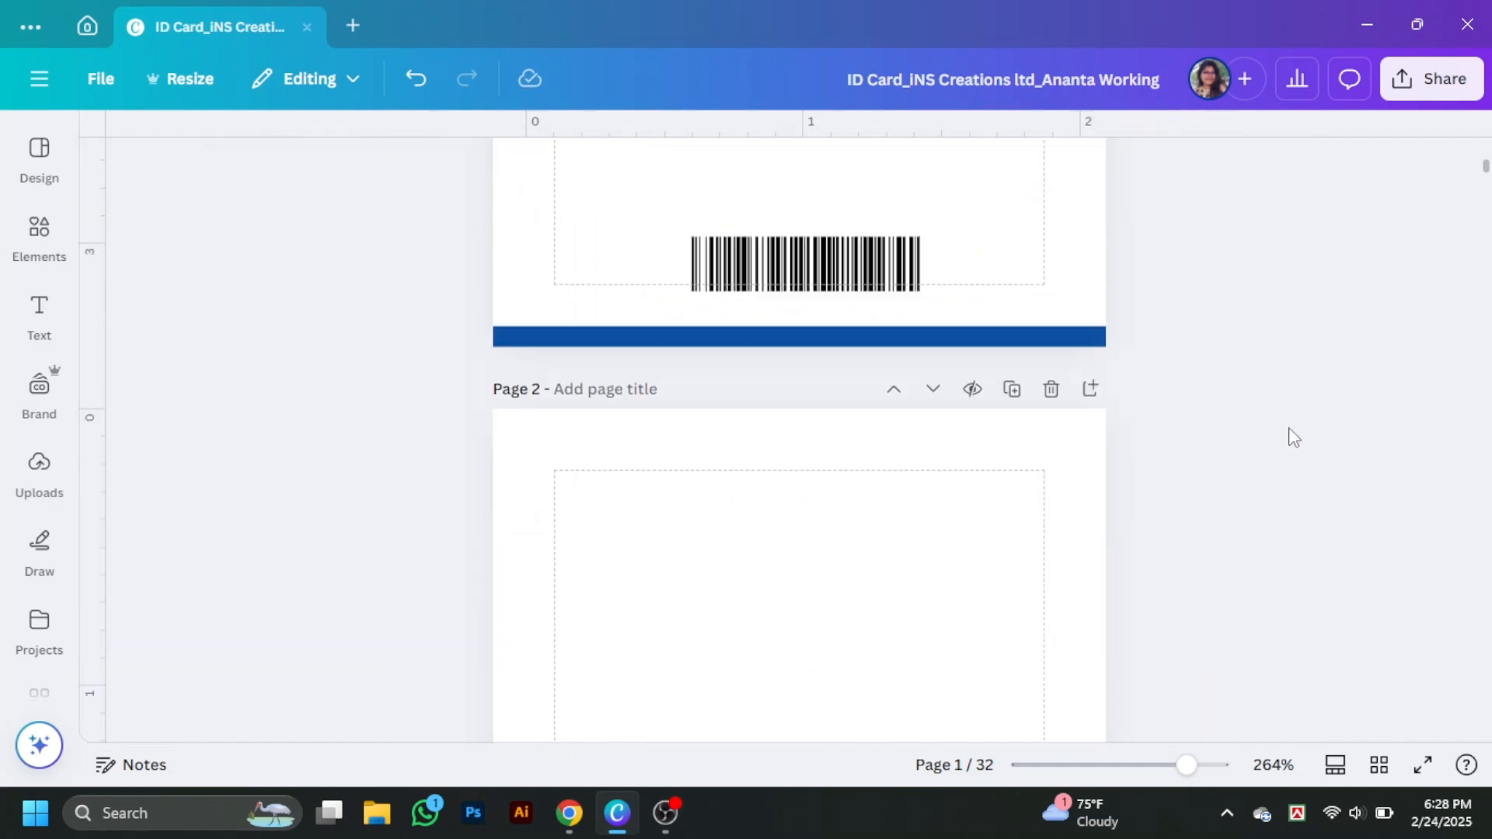
pyautogui.hotkey('ctrl', 'z')
pyautogui.hotkey('ctrl', 'z')
pyautogui.hotkey('ctrl', 'z')
pyautogui.hotkey('ctrl', 'z')
pyautogui.scroll(3, 1293, 509)
# - Move Jr. Graphic Designer closer to the name and shift the ID detail lines up
pyautogui.moveTo(815, 412); pyautogui.dragTo(815, 401)
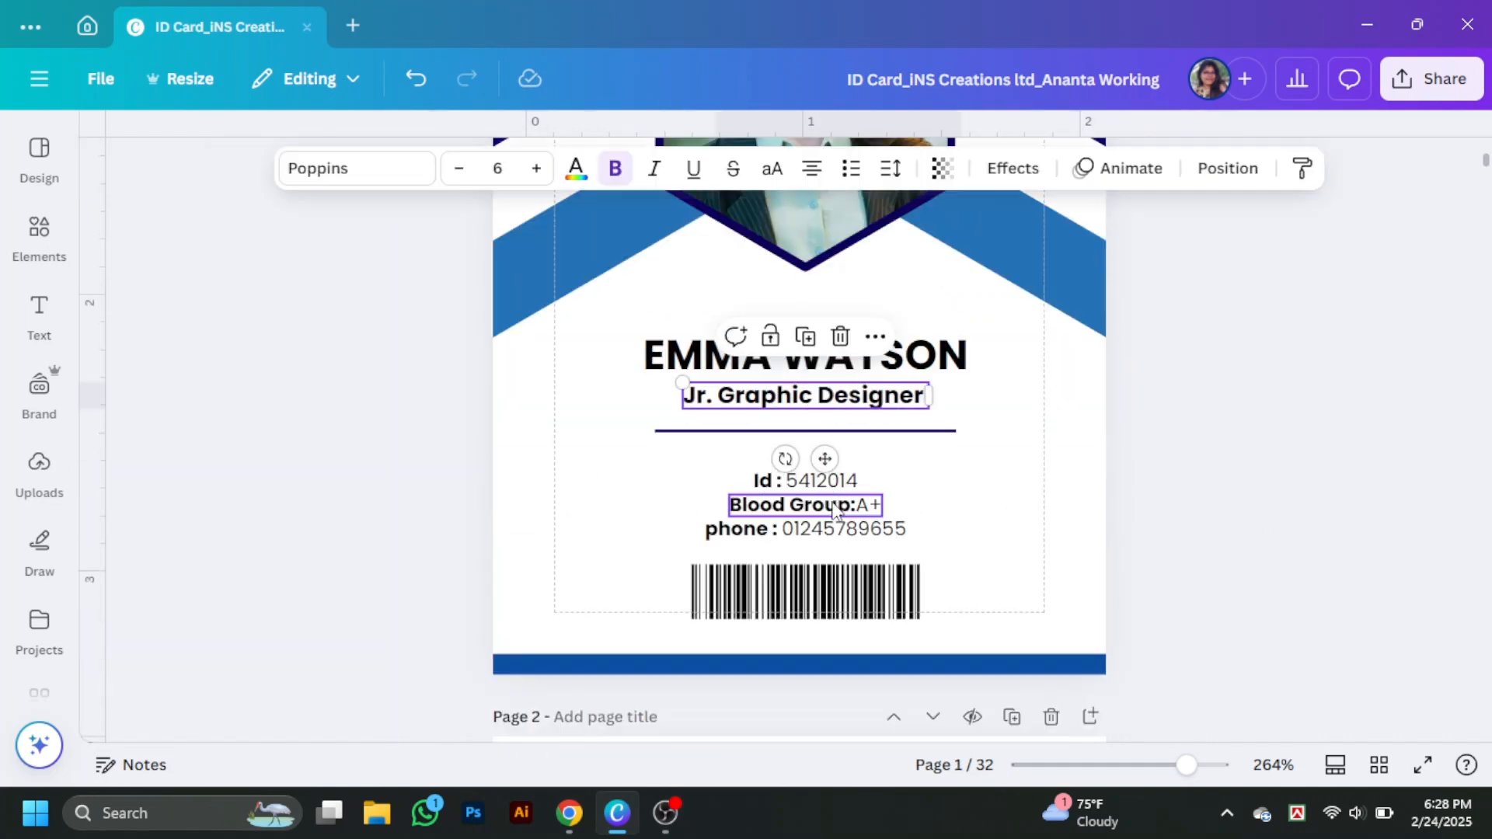
pyautogui.moveTo(833, 527); pyautogui.dragTo(835, 509)
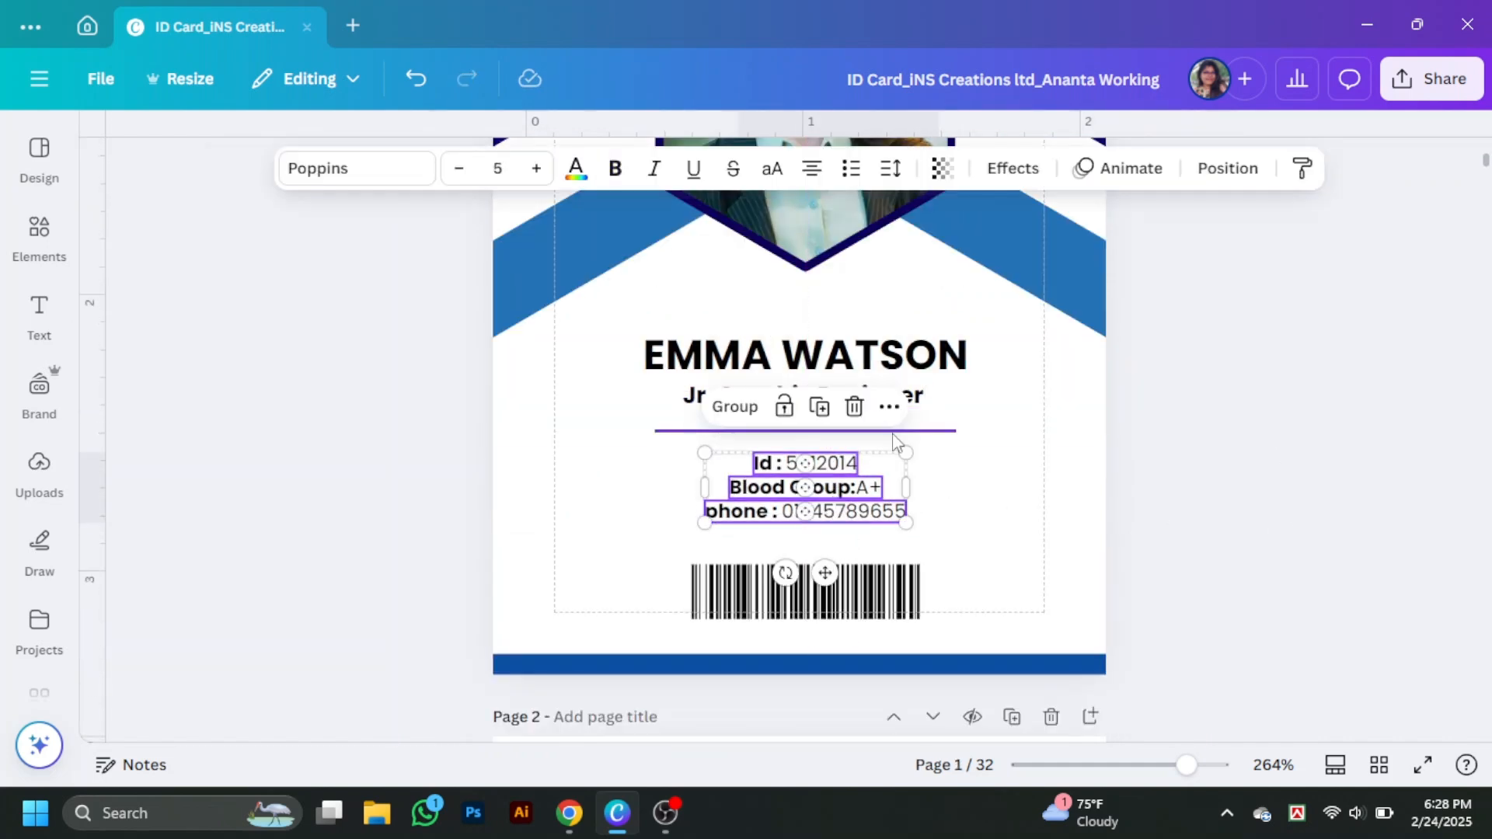
pyautogui.moveTo(892, 432); pyautogui.dragTo(890, 420)
pyautogui.click(1280, 468)
pyautogui.scroll(-7, 1280, 466)
pyautogui.scroll(5, 1283, 472)
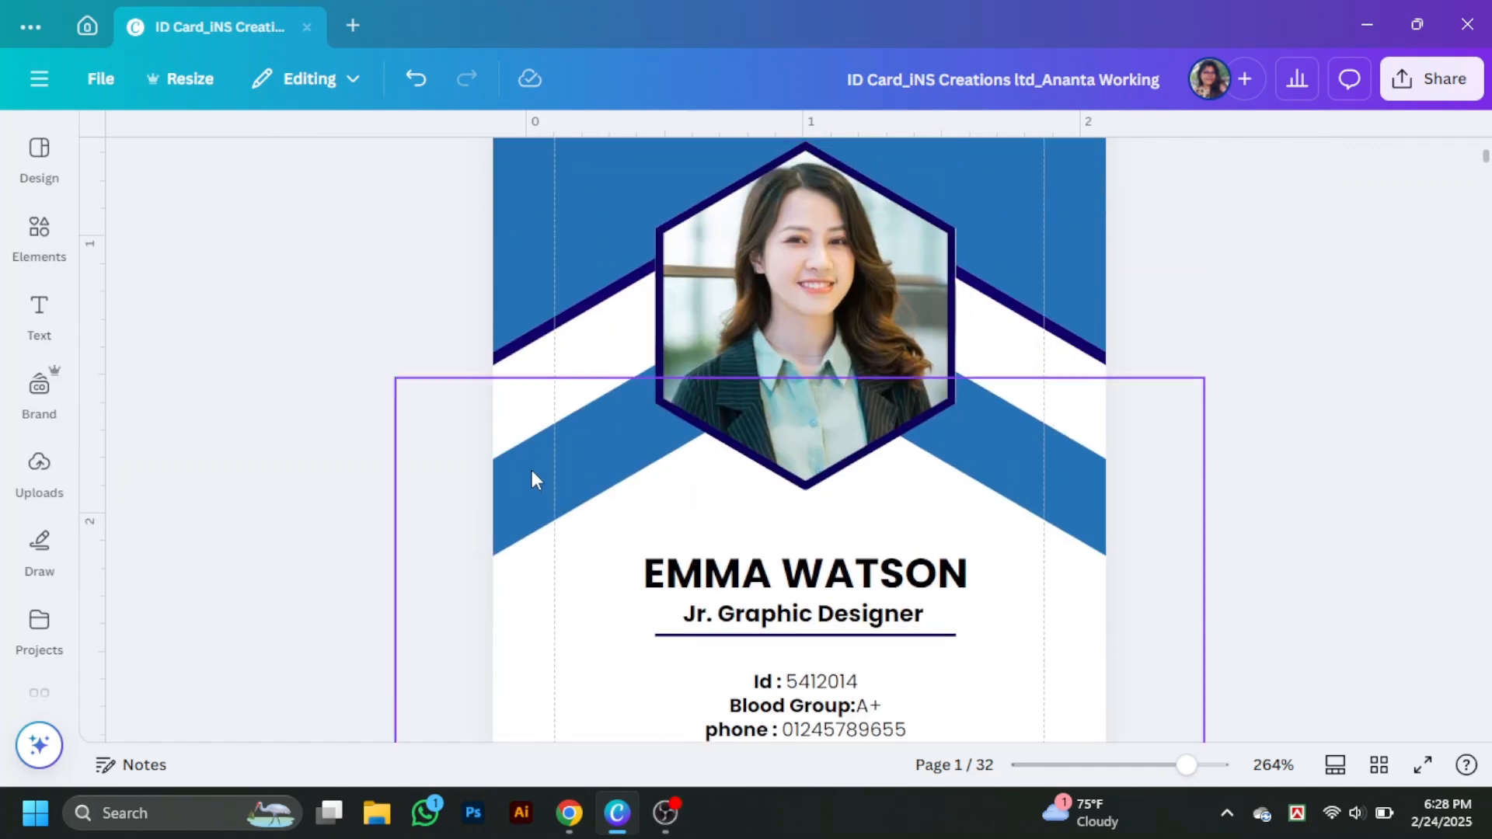
pyautogui.scroll(3, 763, 516)
# - Search Elements for 'm logo' and add the blue and teal M graphic
pyautogui.click(39, 233)
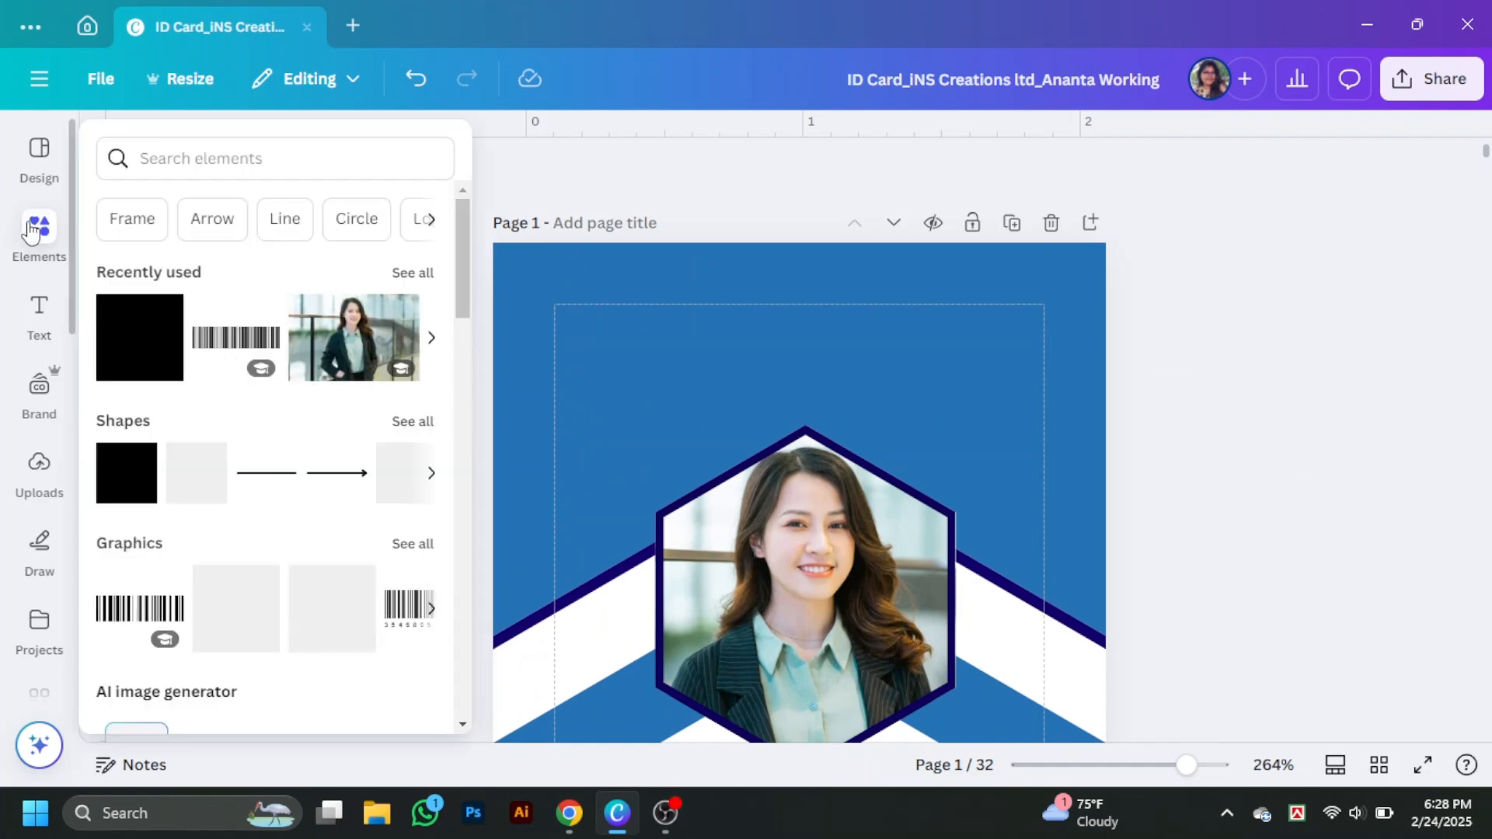
pyautogui.click(250, 151)
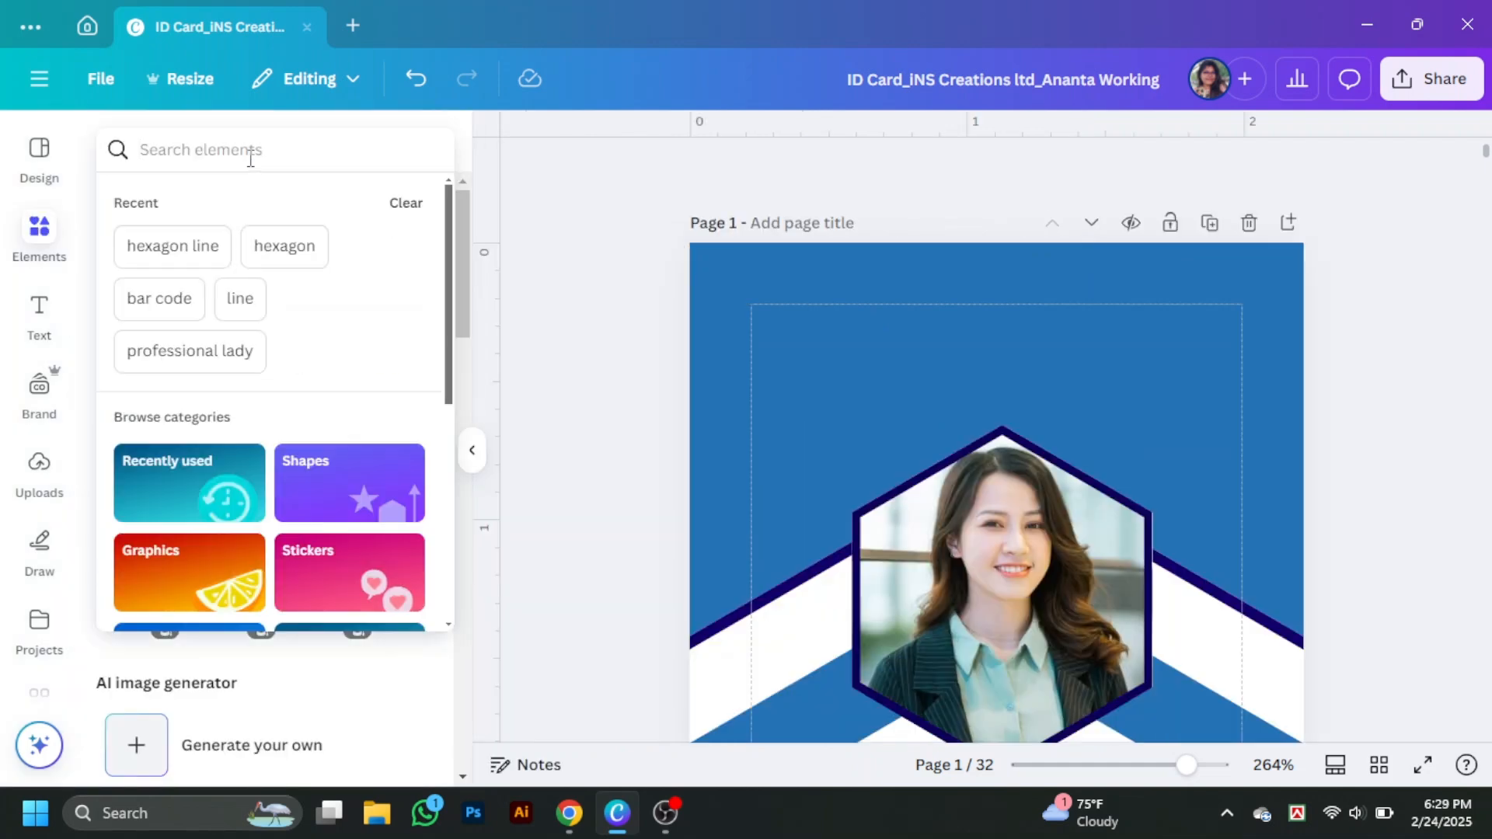
pyautogui.write('m logo')
pyautogui.press('Return')
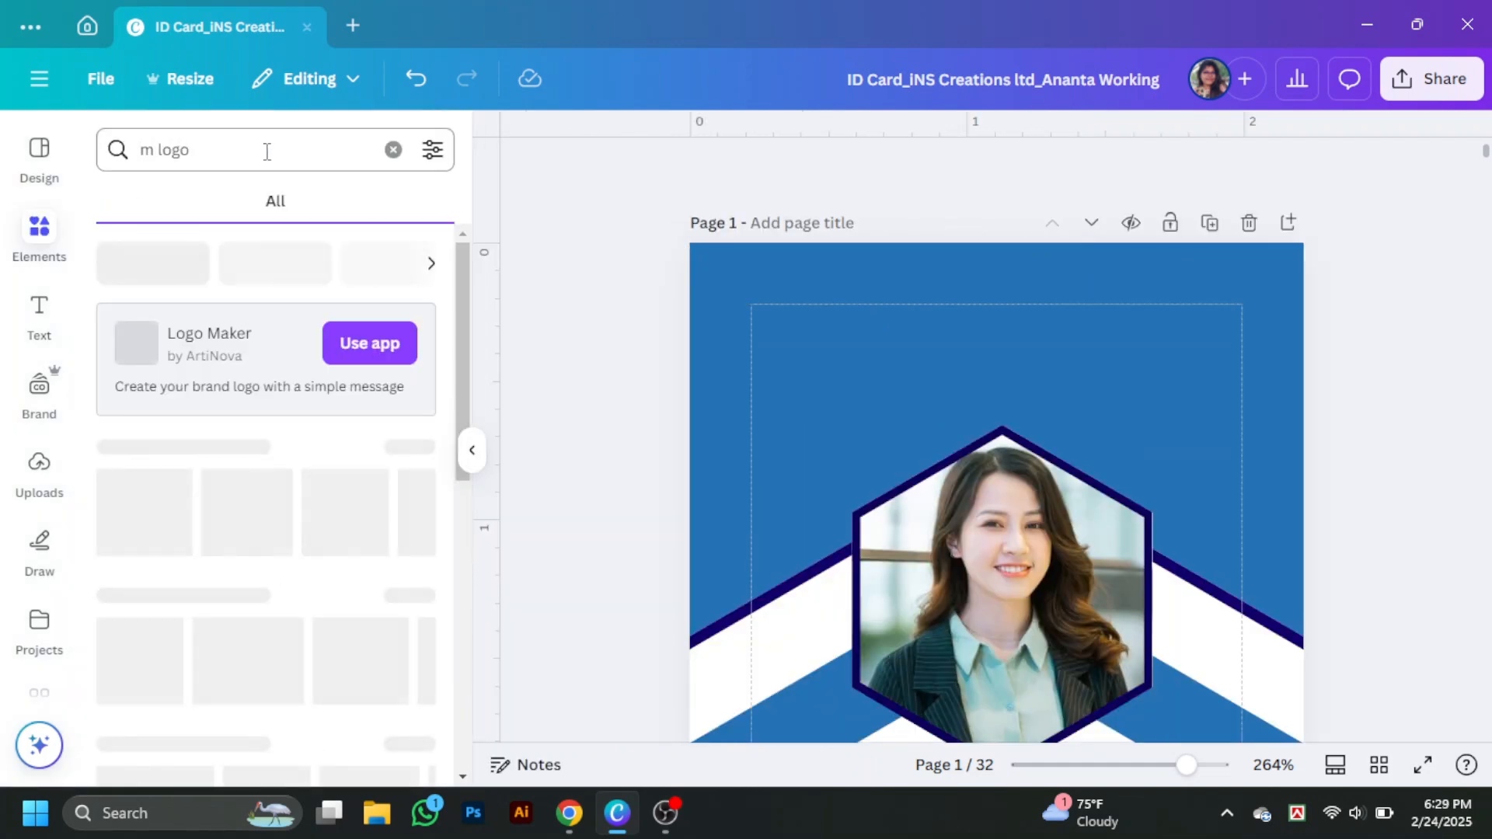
pyautogui.click(411, 447)
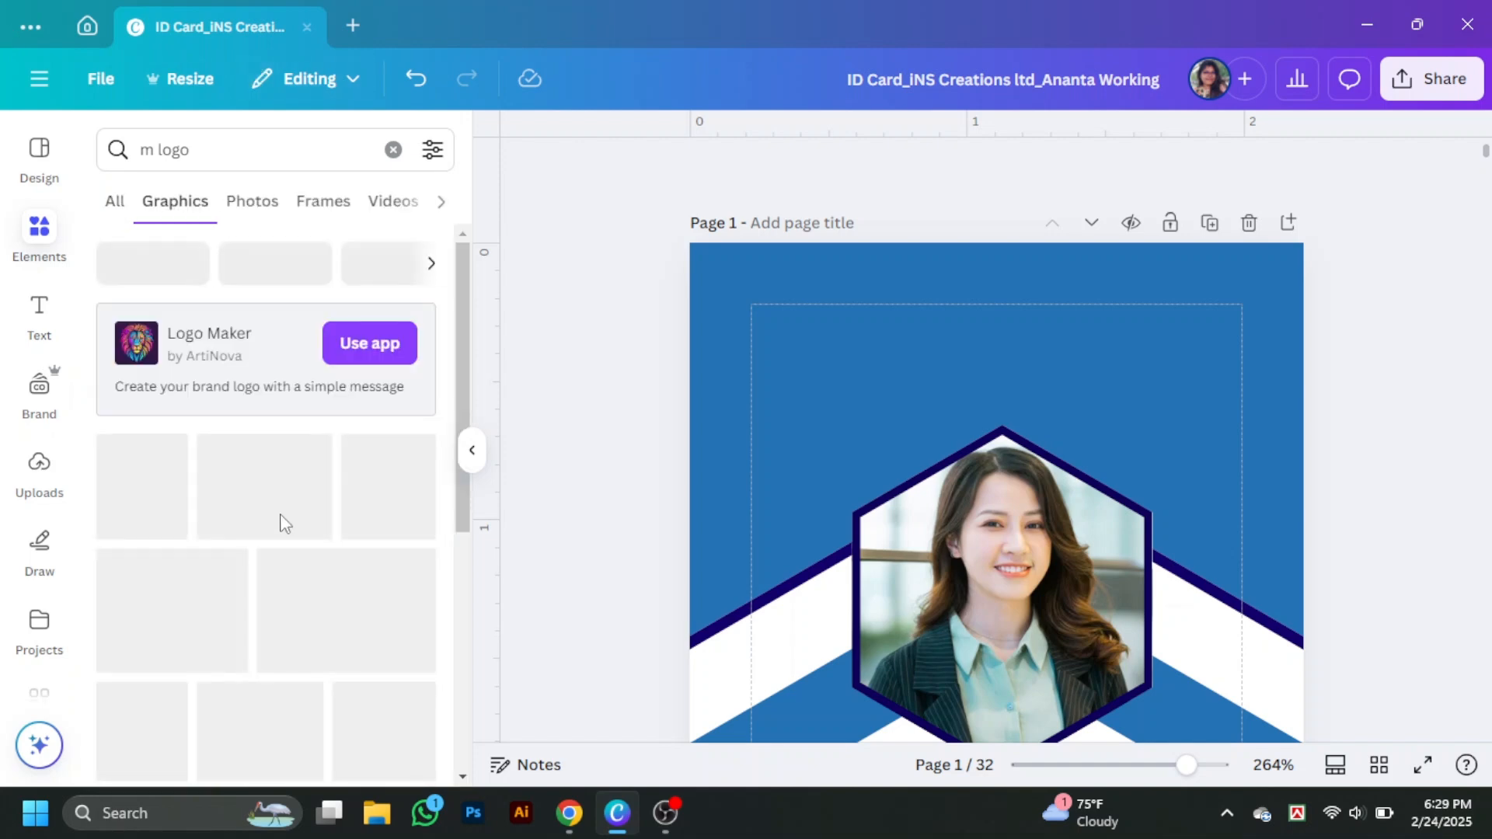
pyautogui.scroll(-1, 319, 517)
pyautogui.scroll(-2, 321, 517)
pyautogui.scroll(-3, 878, 521)
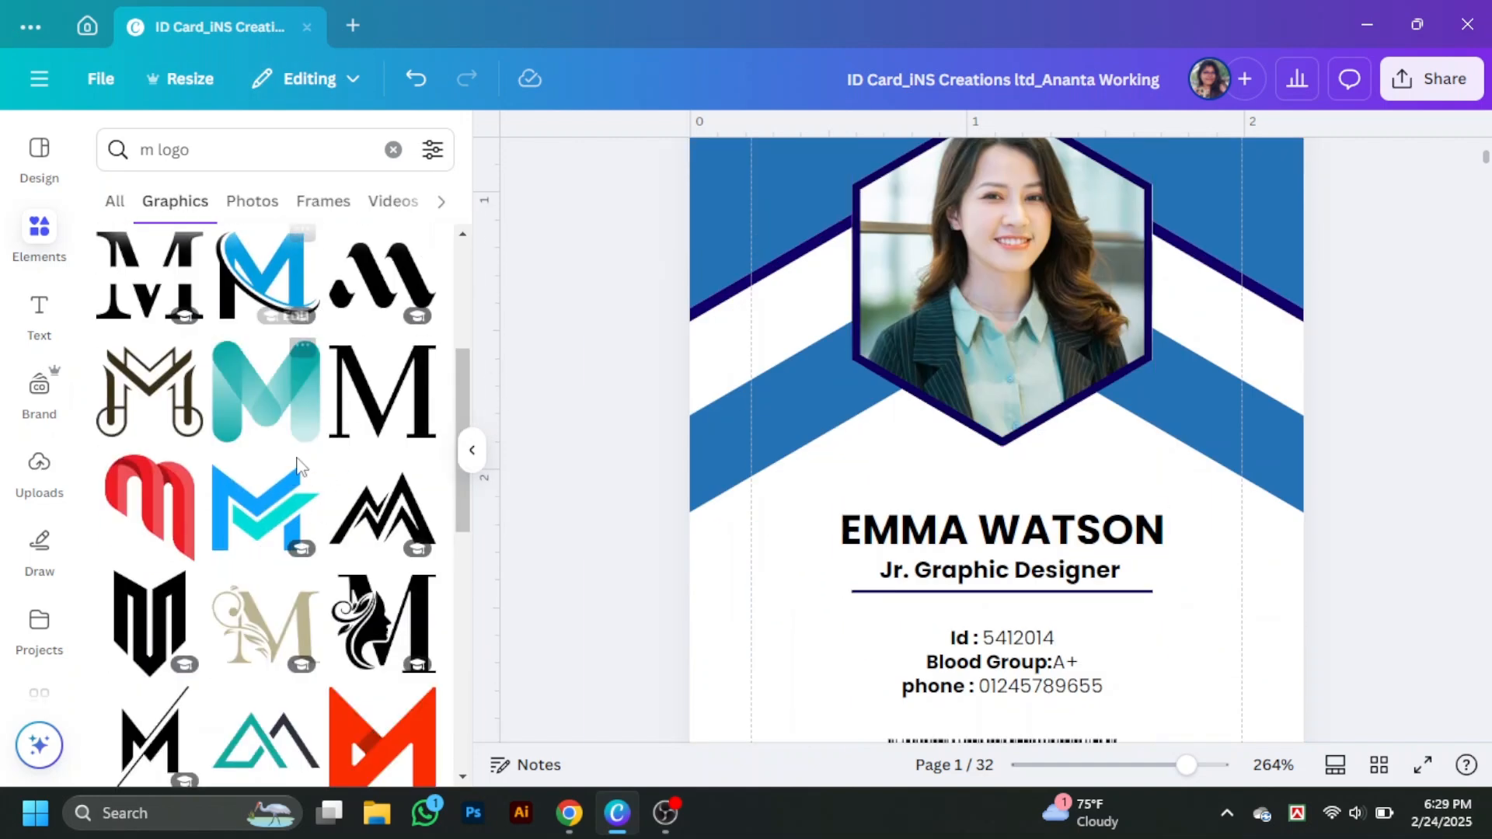
pyautogui.scroll(-1, 289, 416)
pyautogui.click(290, 416)
pyautogui.click(471, 450)
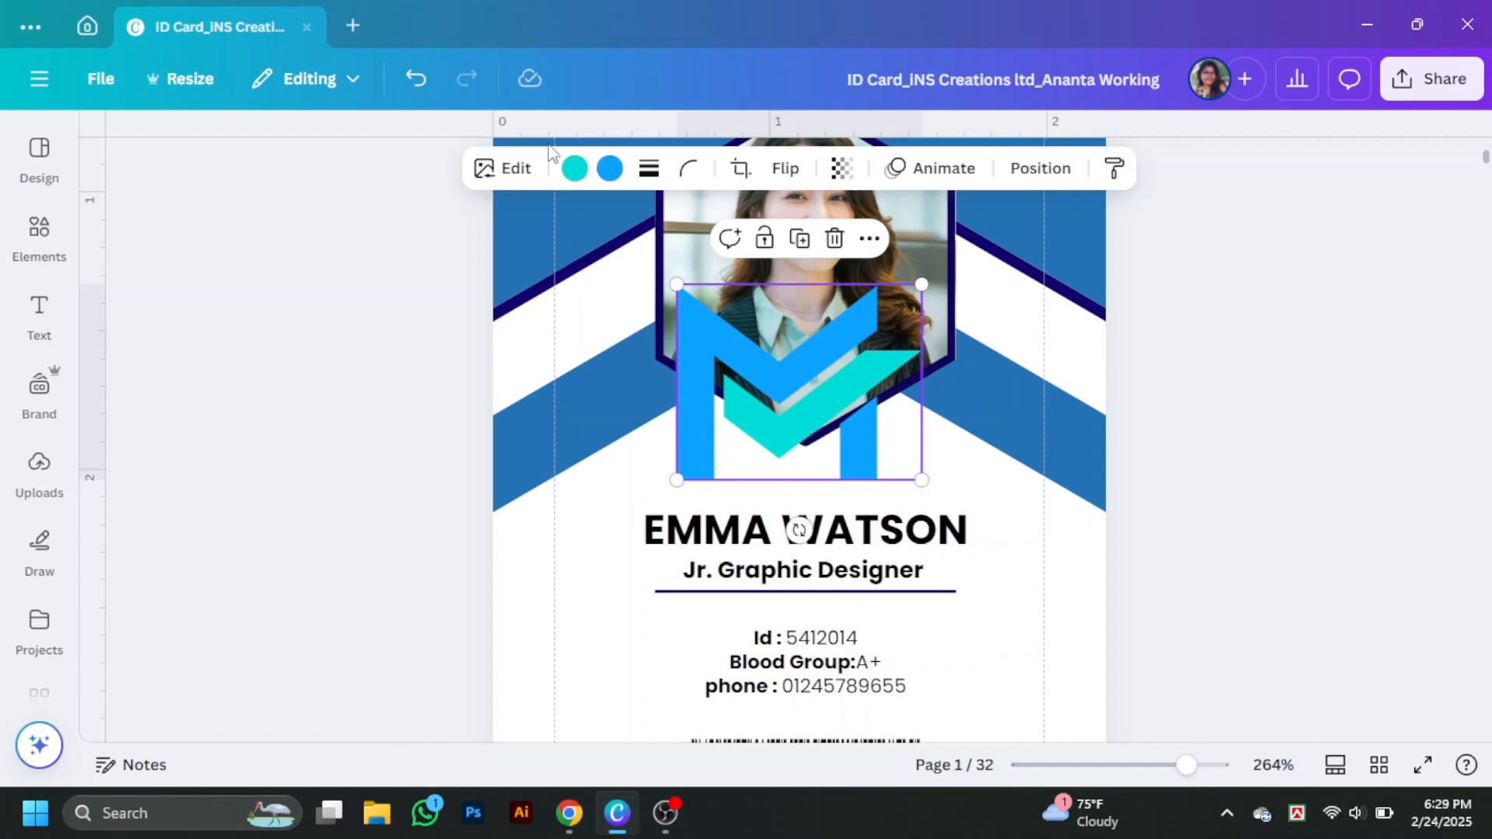
# - Recolour both parts of the M logo white and centre it above the photo
pyautogui.click(575, 168)
pyautogui.scroll(-5, 294, 531)
pyautogui.click(178, 421)
pyautogui.click(610, 168)
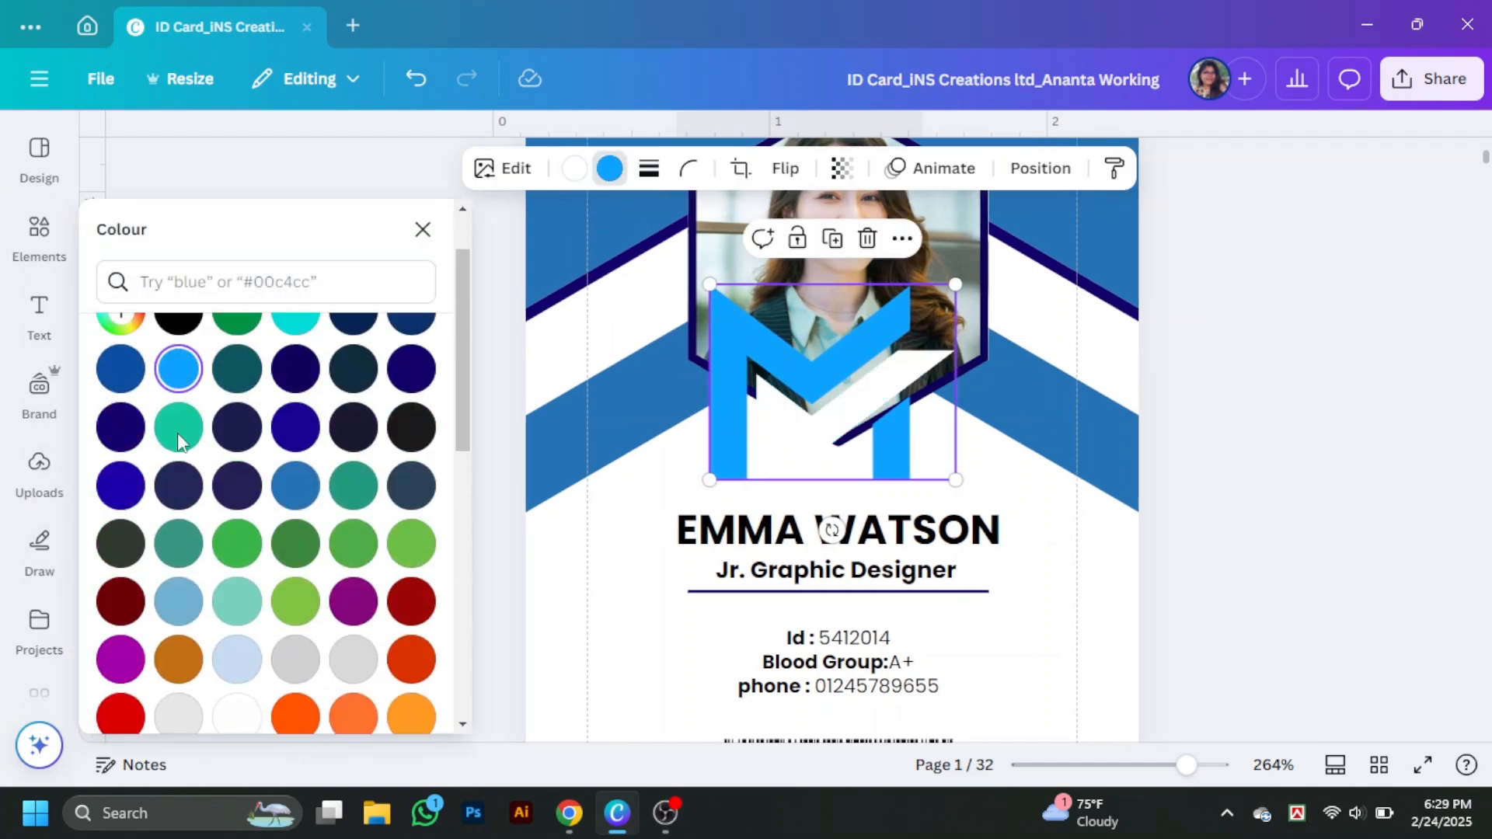
pyautogui.click(120, 509)
pyautogui.moveTo(886, 459); pyautogui.dragTo(783, 339)
pyautogui.scroll(-5, 156, 433)
pyautogui.click(178, 422)
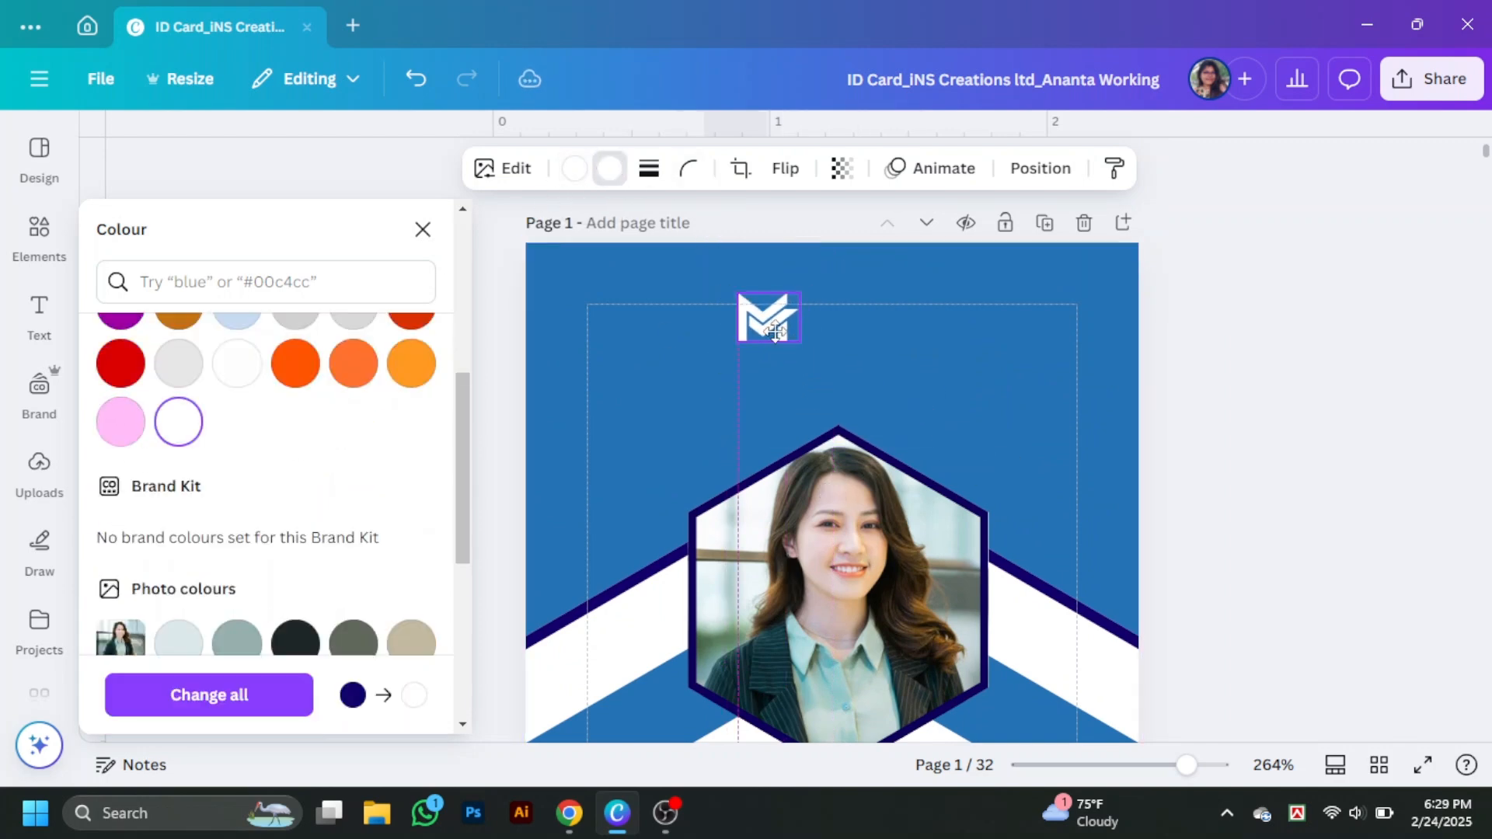
pyautogui.click(486, 293)
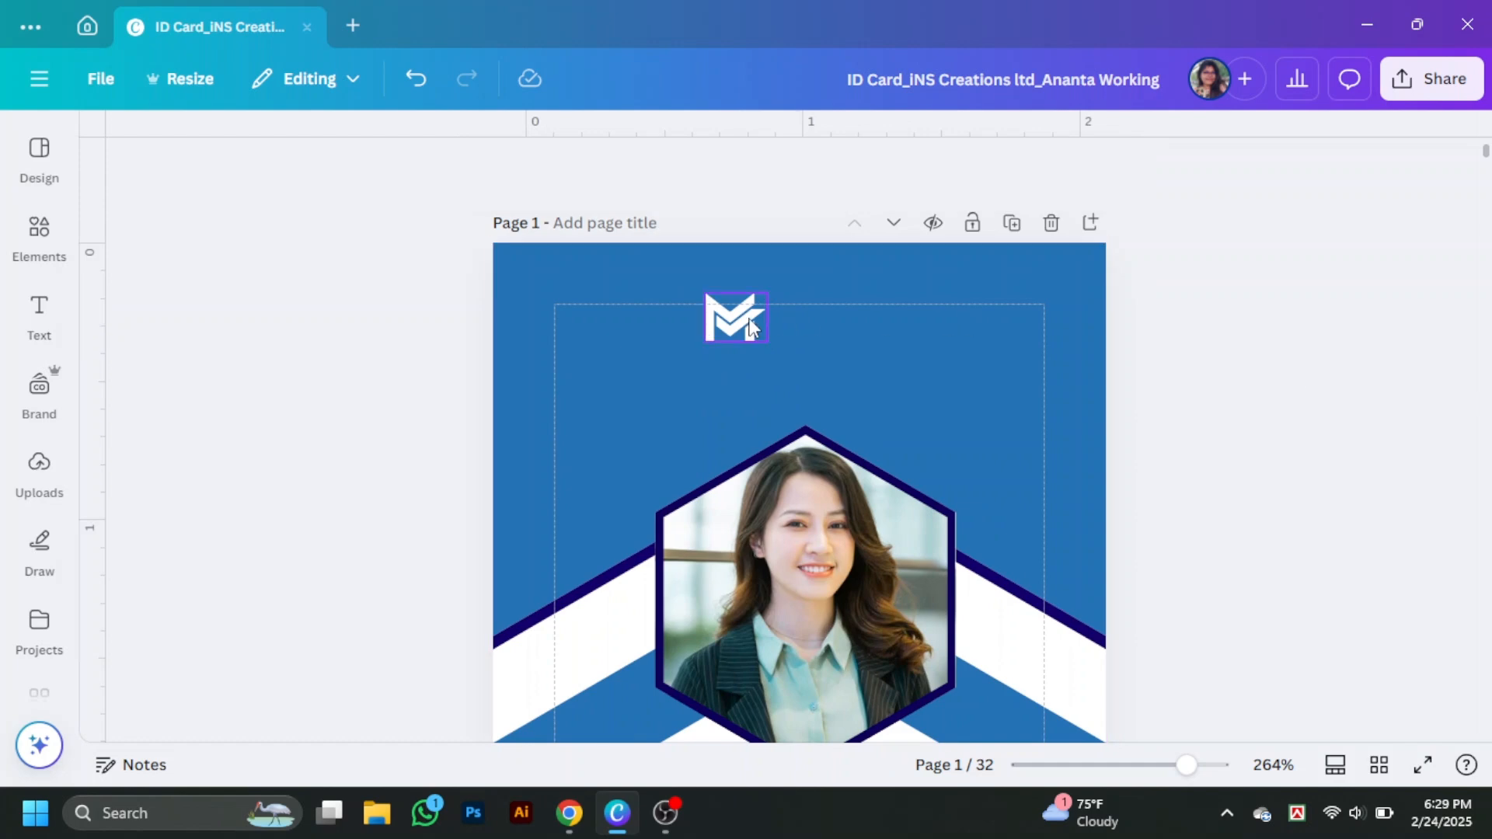
pyautogui.moveTo(737, 315); pyautogui.dragTo(730, 314)
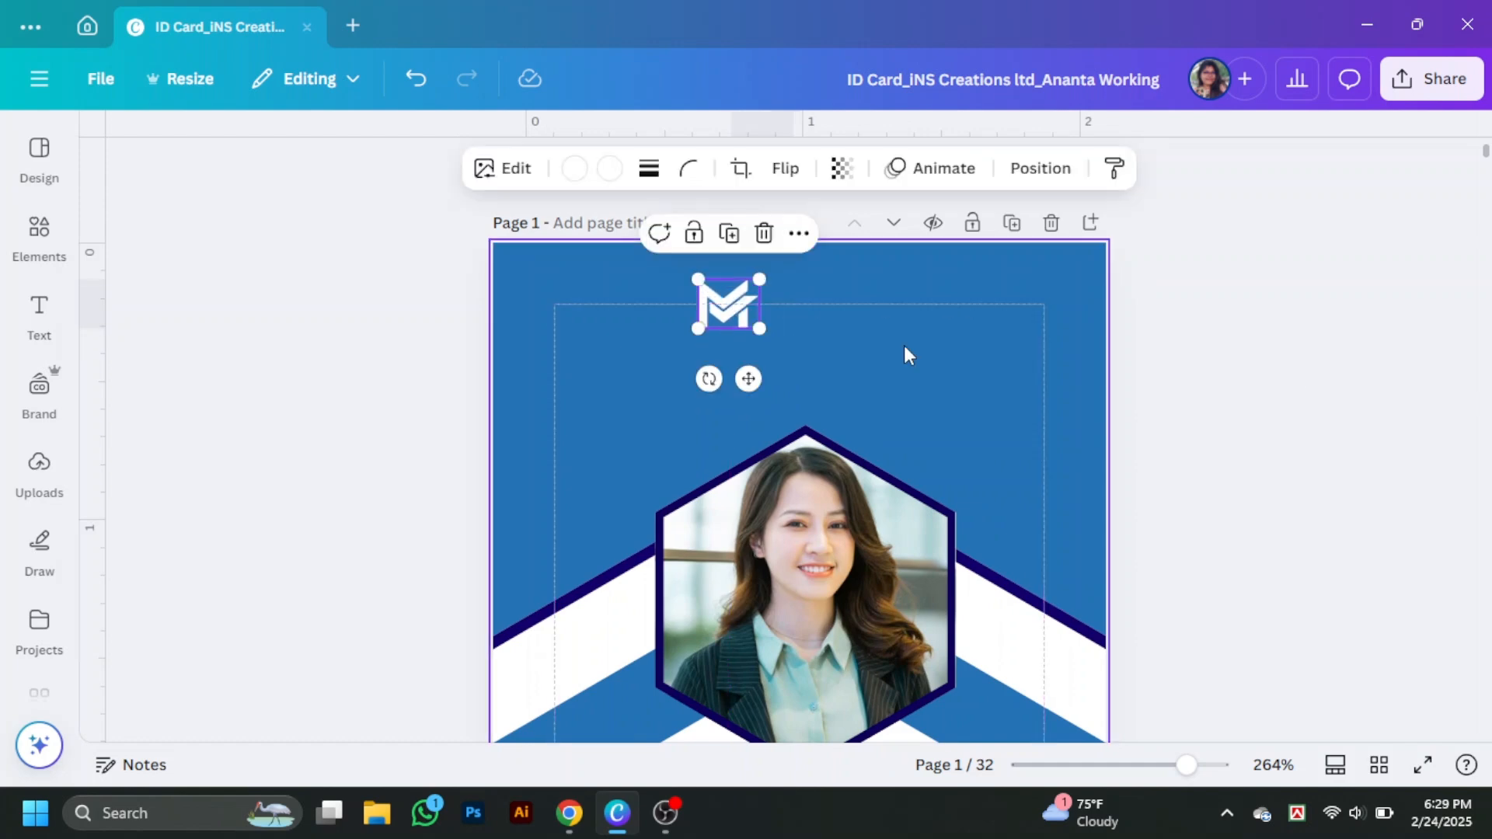
# - Place a text box beside the logo reading 'Morgan Studio' in white Montserrat
pyautogui.scroll(-5, 902, 345)
pyautogui.moveTo(826, 570); pyautogui.dragTo(898, 305)
pyautogui.doubleClick(898, 306)
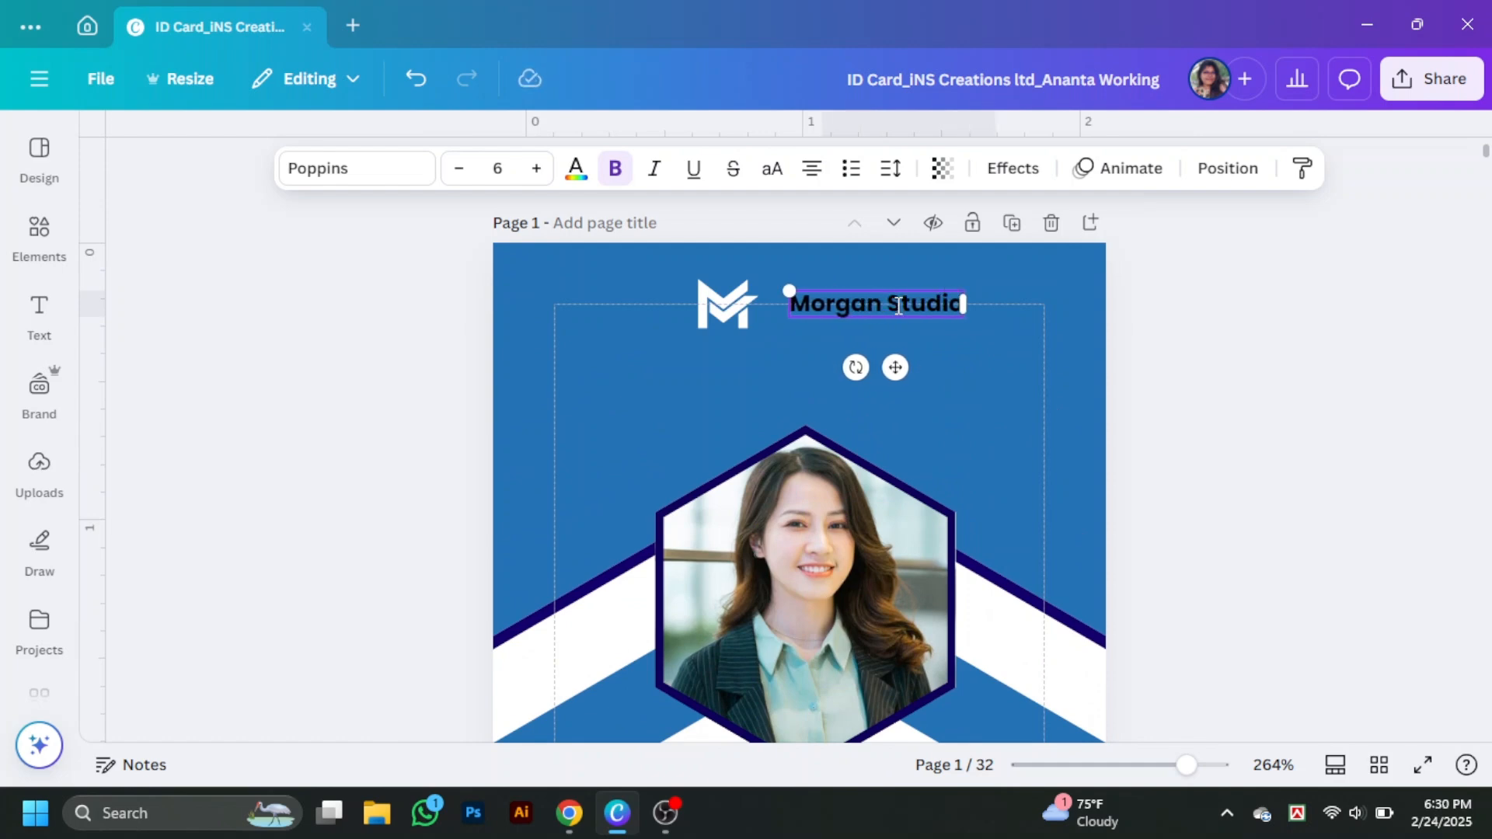
pyautogui.click(576, 173)
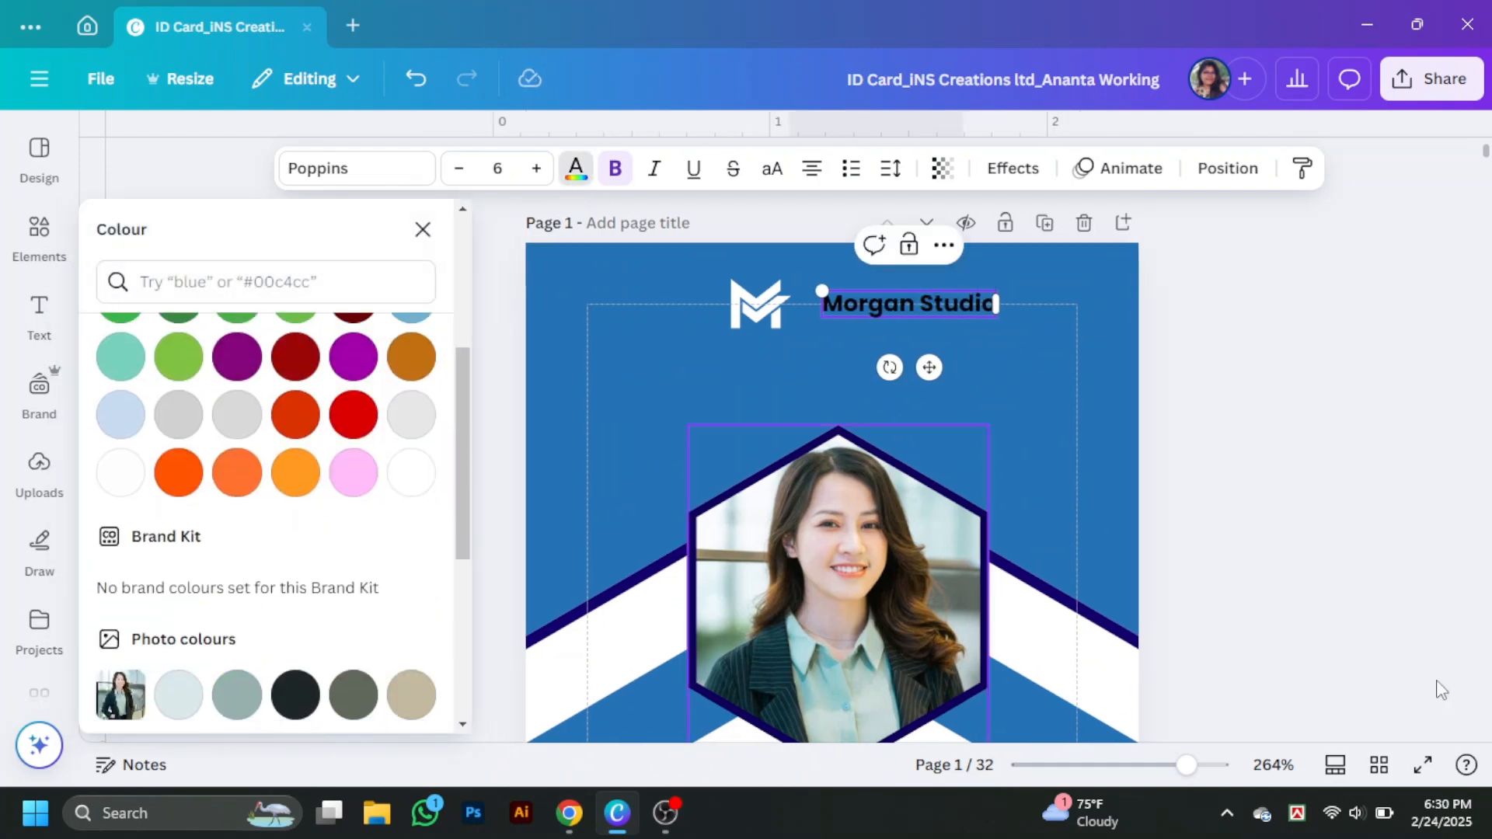
pyautogui.click(922, 302)
pyautogui.click(324, 169)
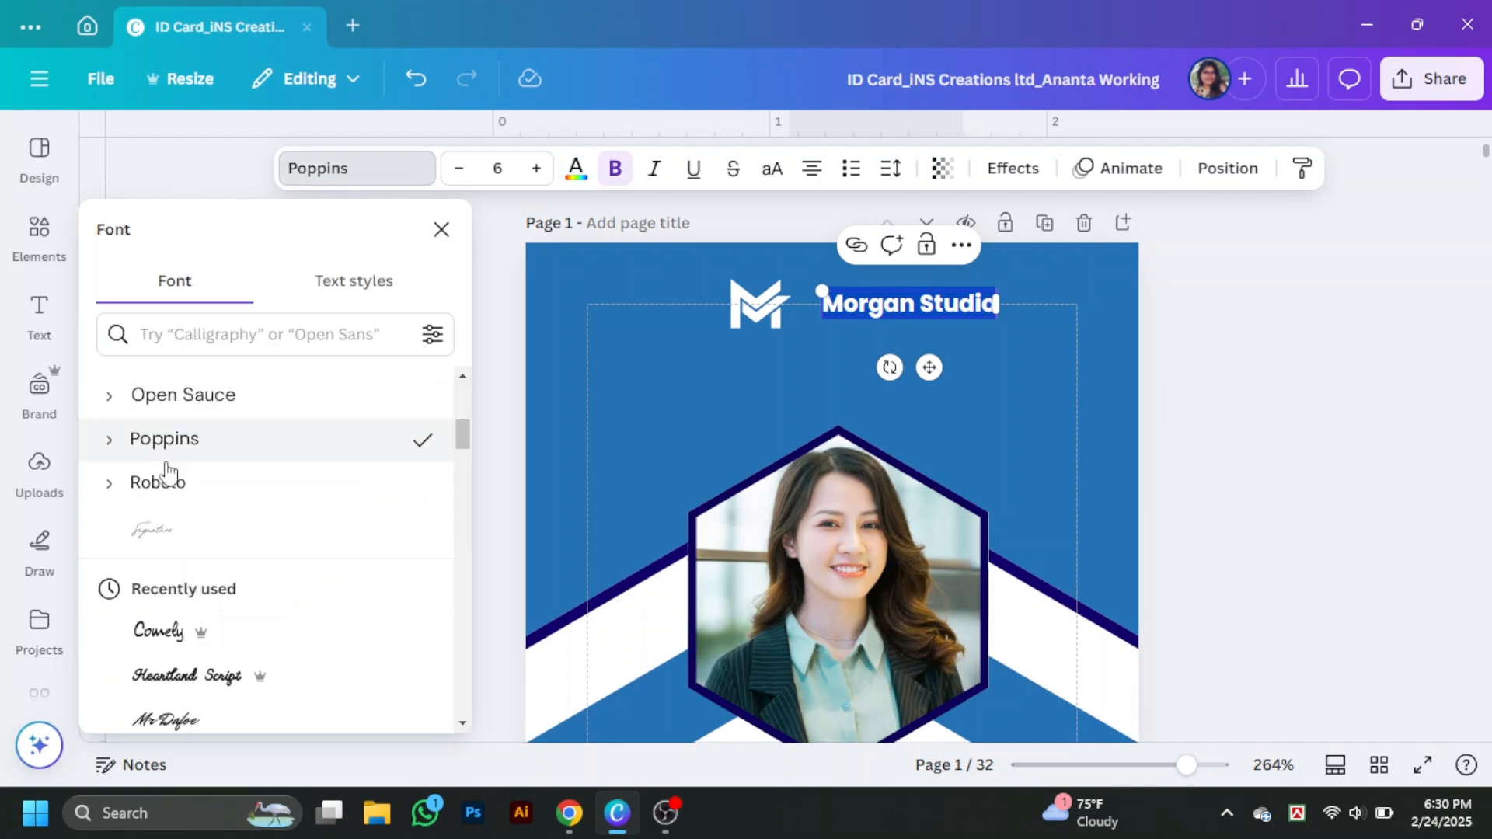
pyautogui.scroll(6, 168, 490)
pyautogui.click(172, 614)
pyautogui.scroll(-3, 172, 583)
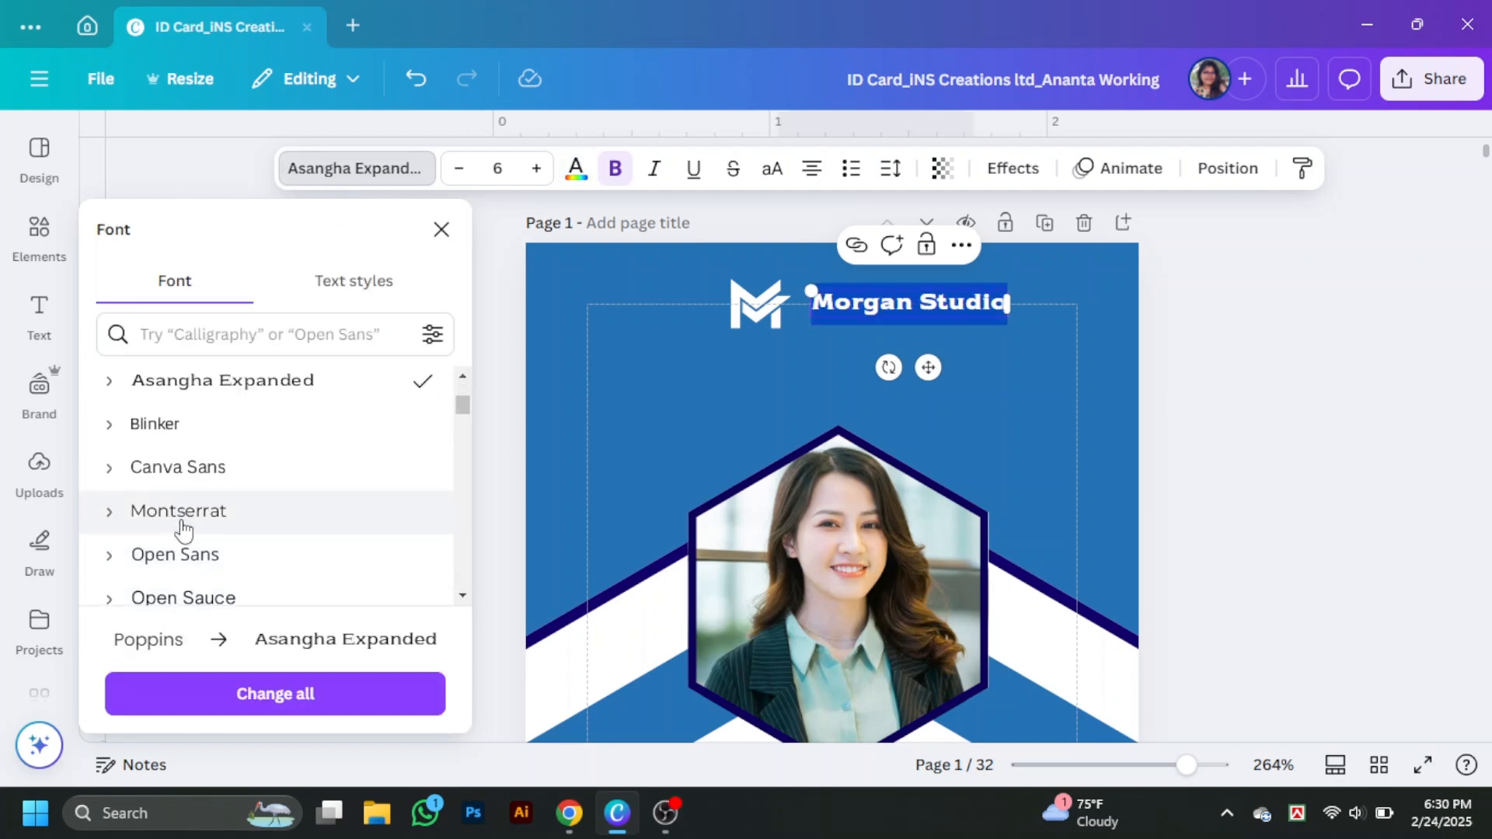
pyautogui.click(179, 511)
pyautogui.click(683, 423)
# - Duplicate the title below it as 'Design Your Dream' in Montserrat ExtraLight
pyautogui.click(849, 290)
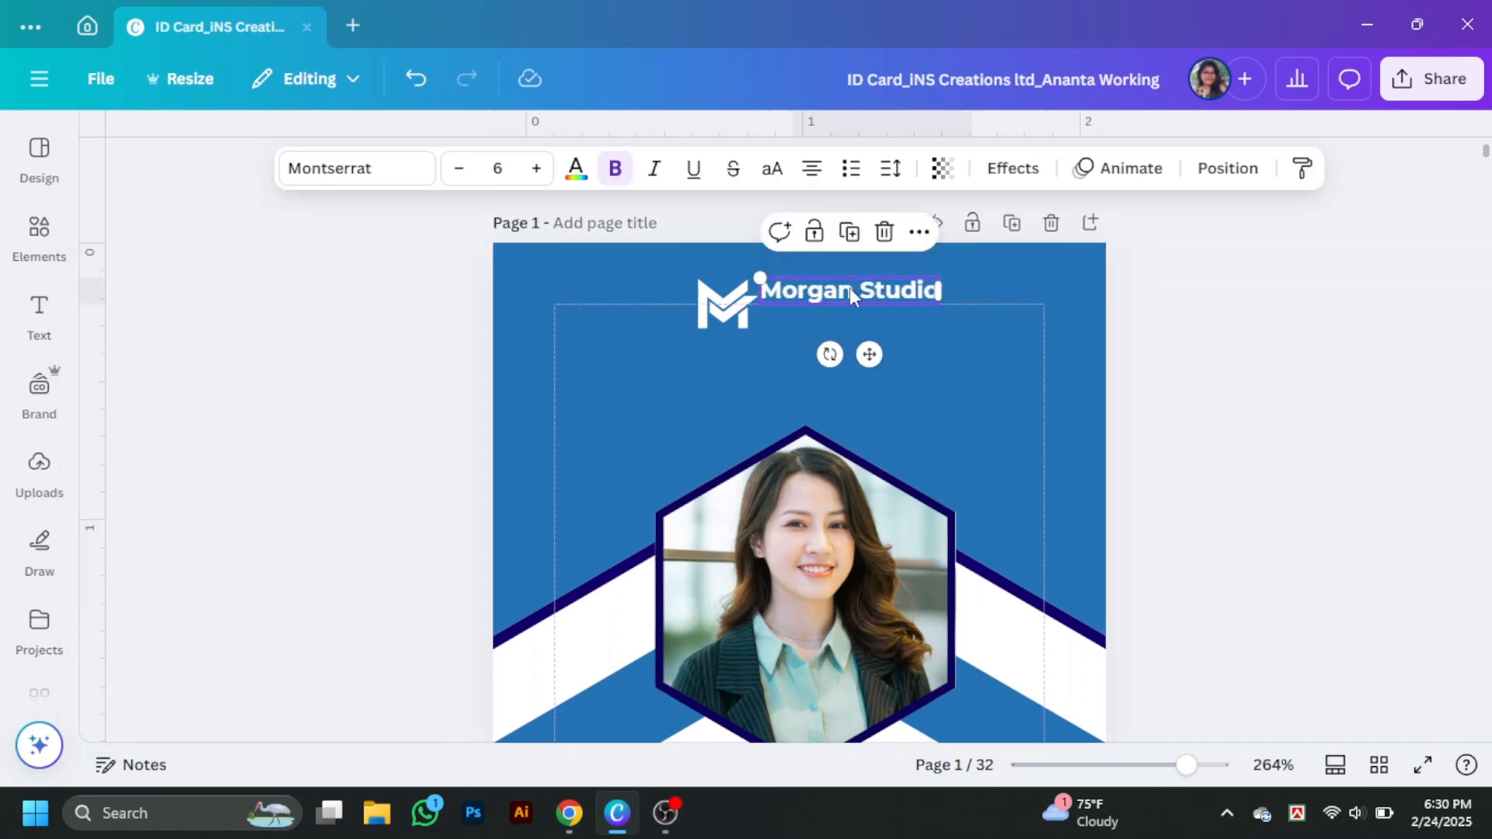
pyautogui.moveTo(851, 294); pyautogui.dragTo(857, 320)
pyautogui.doubleClick(857, 319)
pyautogui.write('Dre')
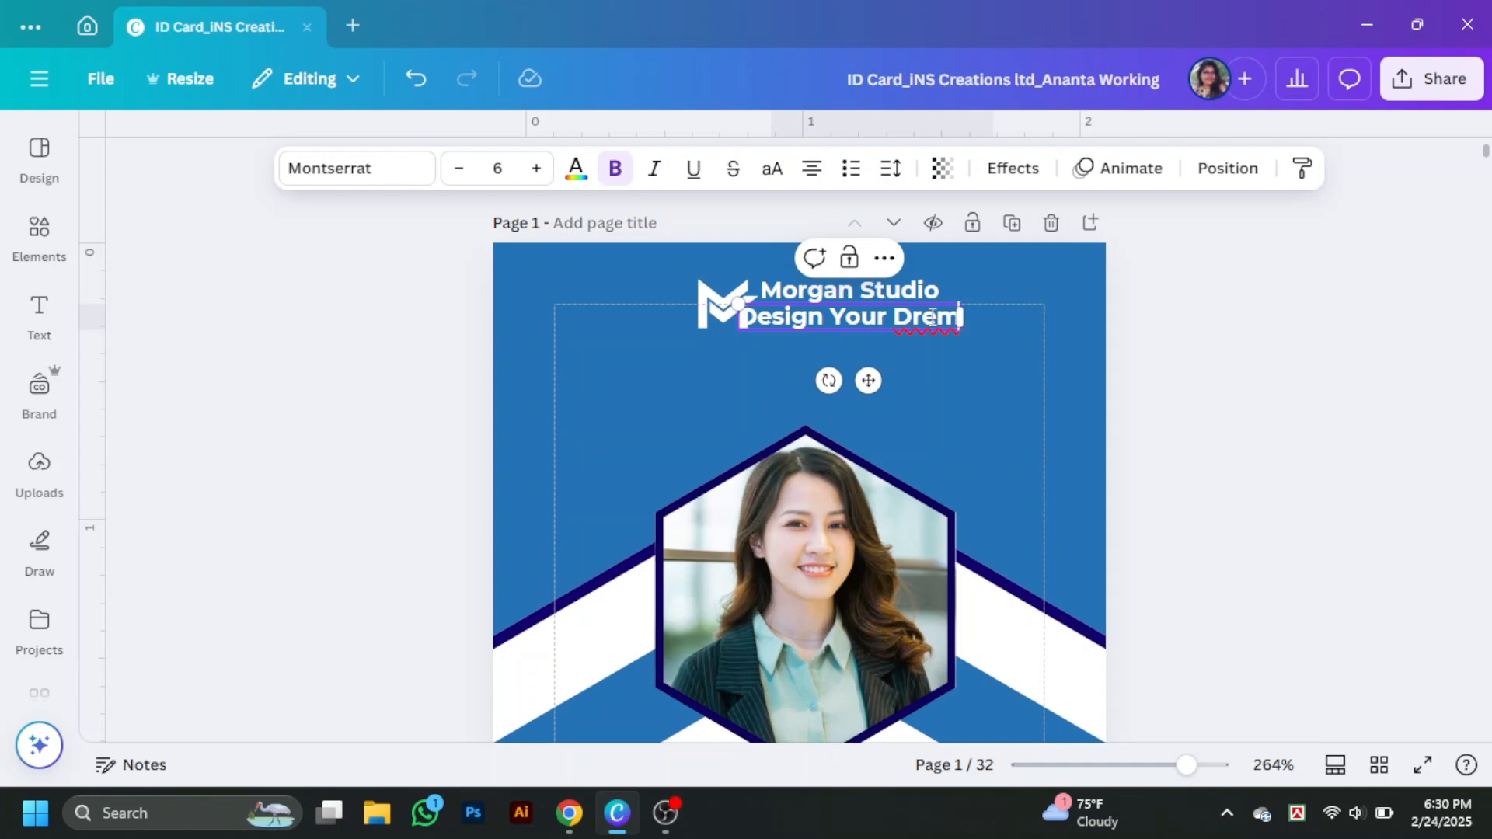
pyautogui.write('a')
pyautogui.click(373, 169)
pyautogui.click(109, 417)
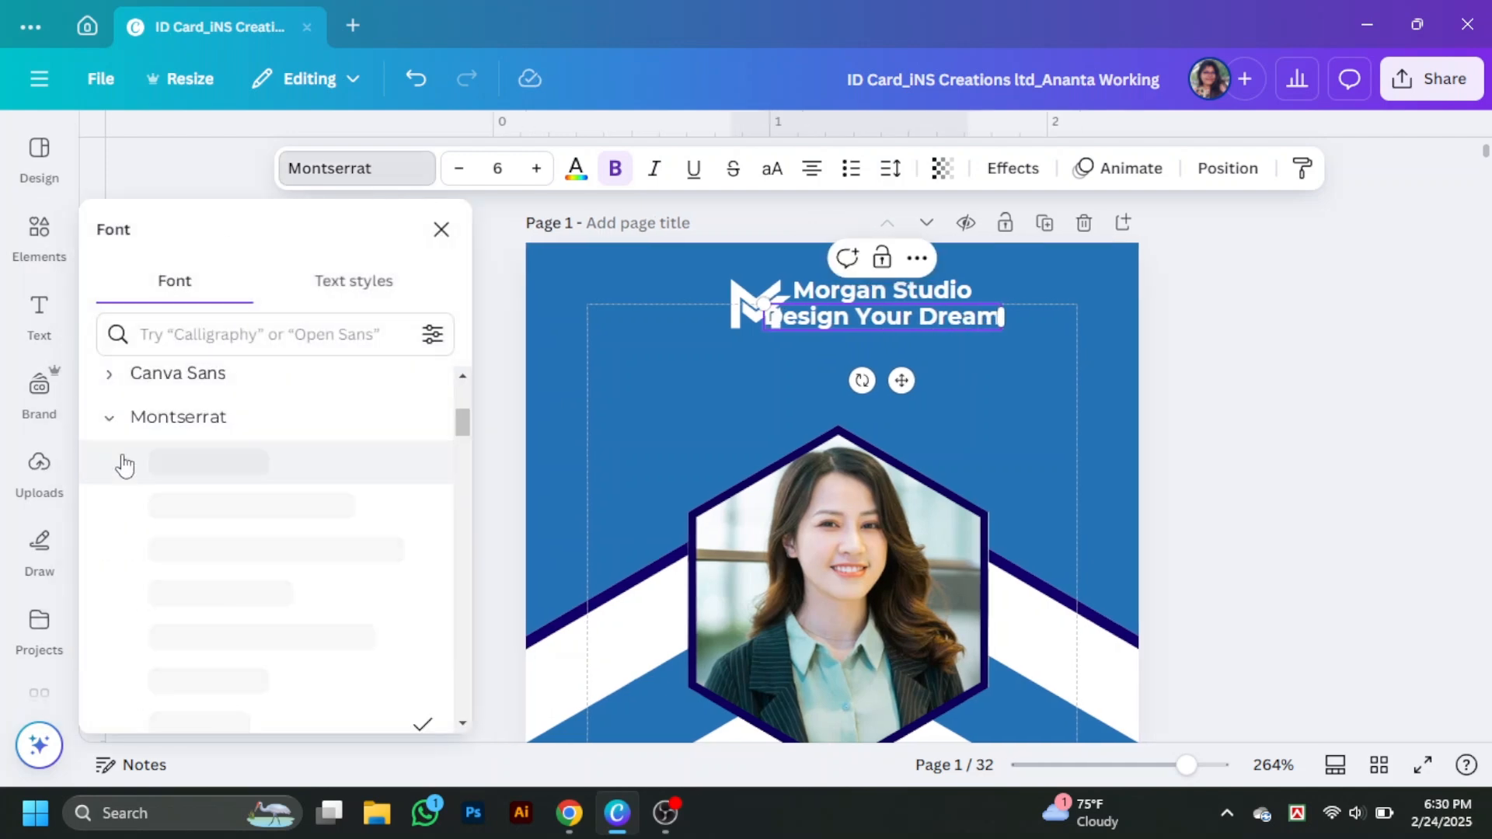
pyautogui.click(186, 505)
pyautogui.click(173, 511)
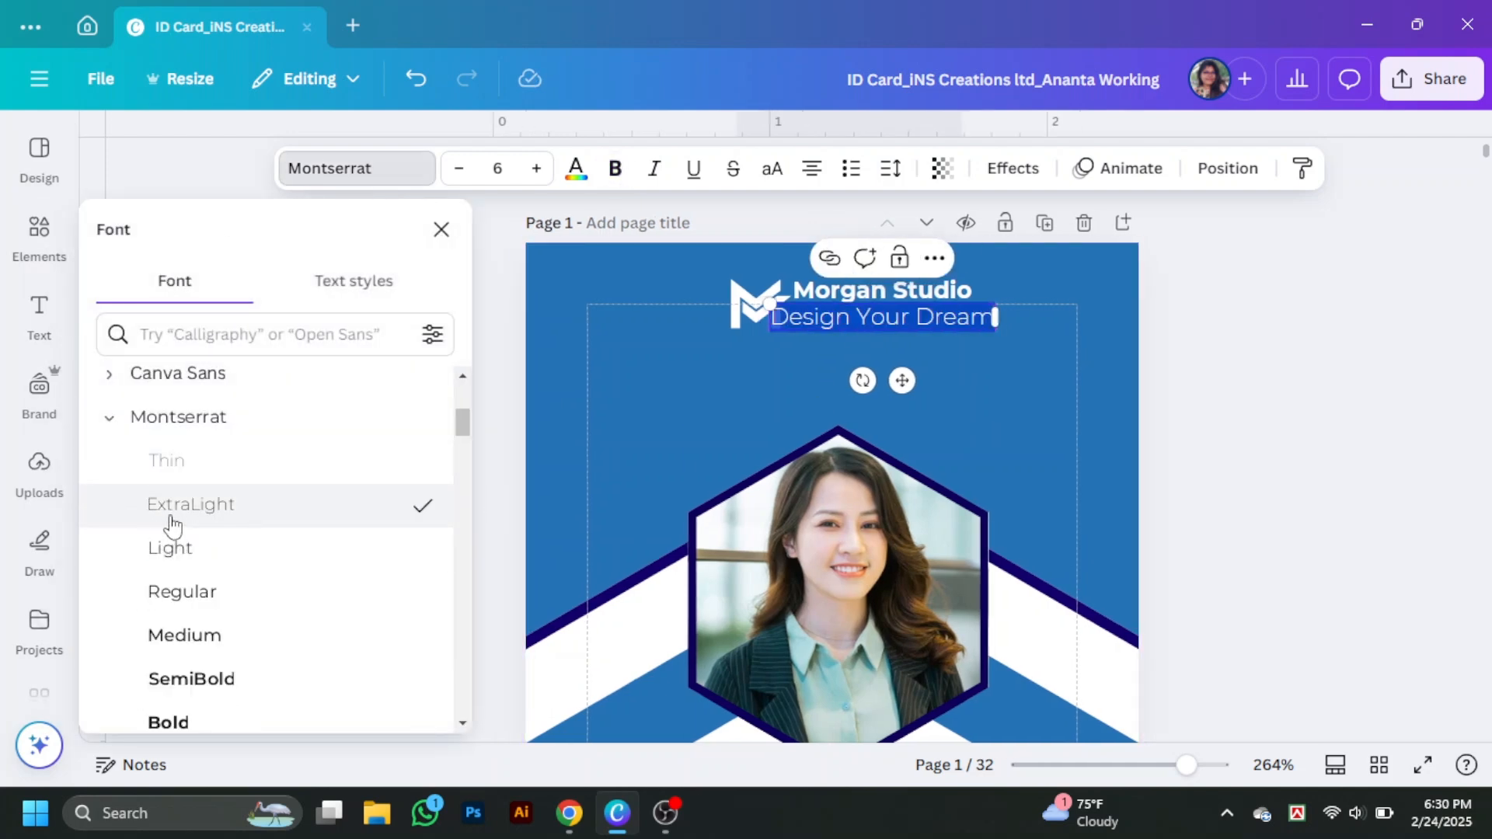
pyautogui.click(442, 230)
pyautogui.moveTo(1187, 767); pyautogui.dragTo(1214, 769)
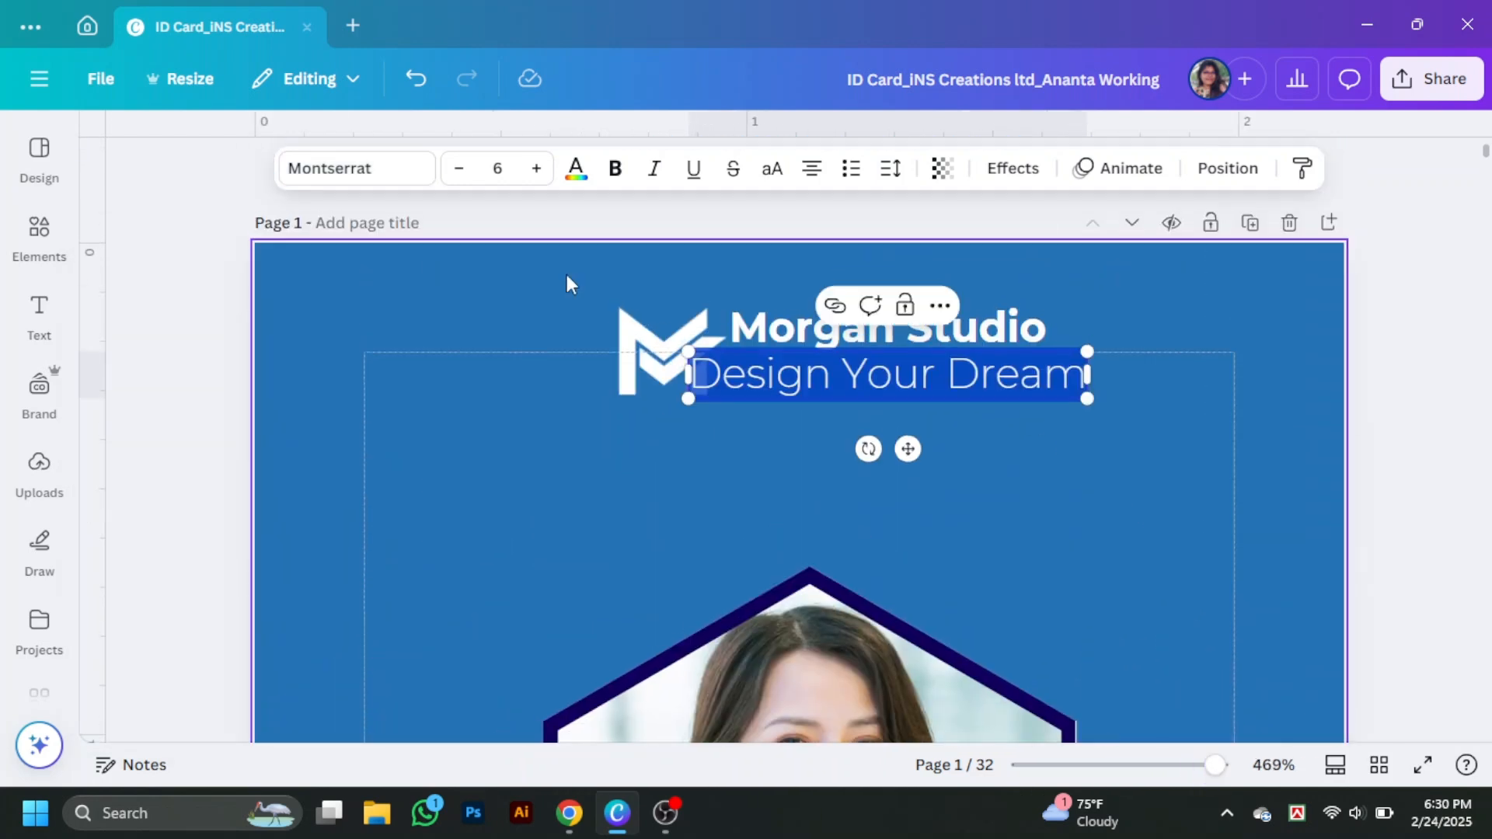
# - Enlarge the font sizes of the tagline and the Morgan Studio title
pyautogui.click(463, 168)
pyautogui.click(464, 169)
pyautogui.click(463, 169)
pyautogui.click(539, 172)
pyautogui.click(539, 173)
pyautogui.click(1361, 403)
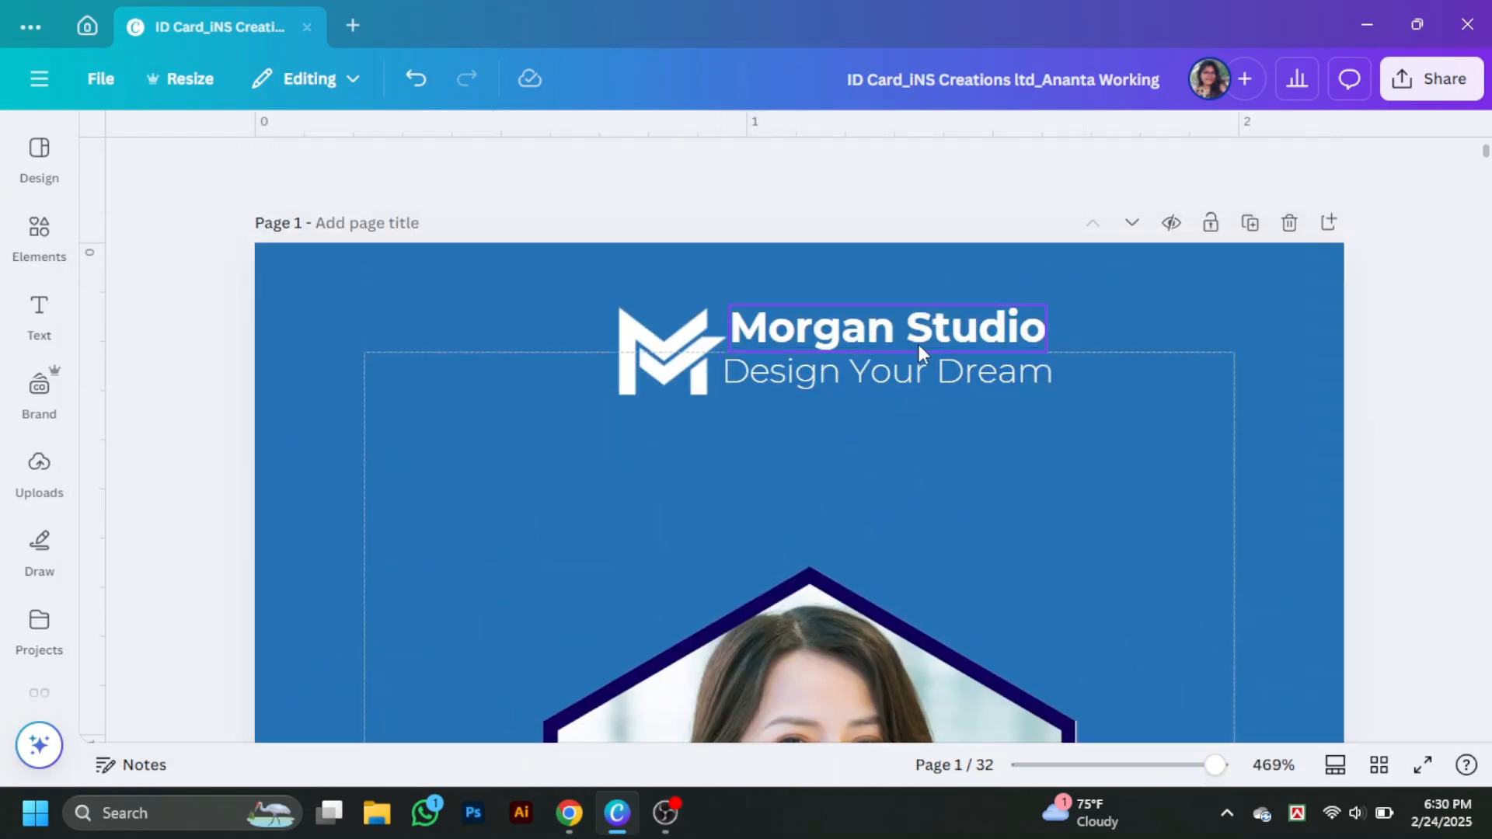
pyautogui.click(917, 342)
pyautogui.click(536, 172)
pyautogui.click(536, 172)
pyautogui.click(1087, 435)
# - Enlarge the M logo and arrange the title and tagline left-aligned beside it
pyautogui.moveTo(952, 326); pyautogui.dragTo(997, 321)
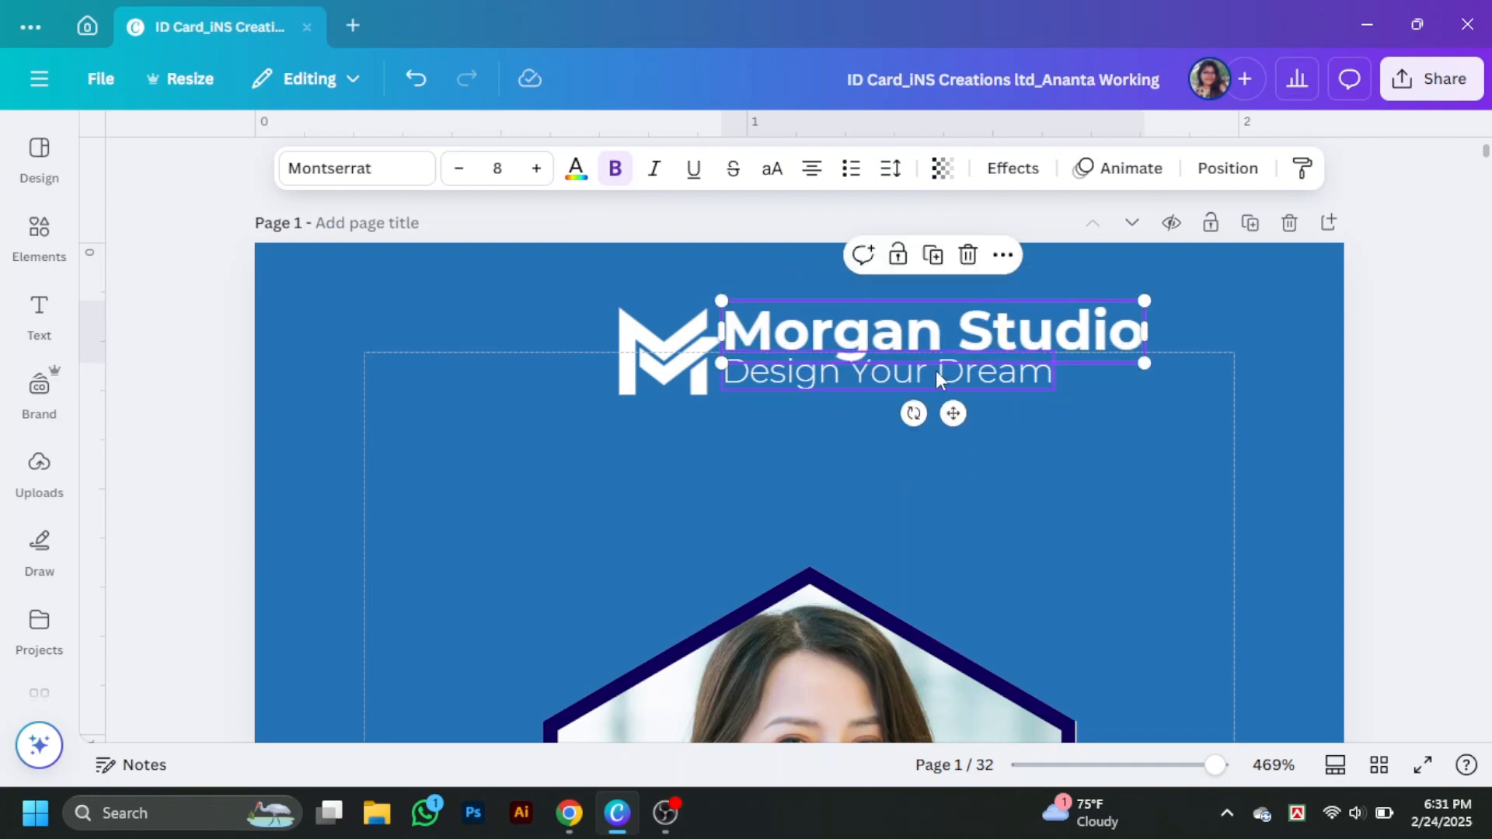
pyautogui.moveTo(941, 375); pyautogui.dragTo(943, 386)
pyautogui.click(668, 373)
pyautogui.moveTo(619, 394); pyautogui.dragTo(575, 429)
pyautogui.moveTo(669, 385)
pyautogui.mouseDown()
pyautogui.moveTo(677, 397)
pyautogui.moveTo(684, 380)
pyautogui.mouseUp()
pyautogui.moveTo(872, 386); pyautogui.dragTo(873, 408)
pyautogui.moveTo(991, 342); pyautogui.dragTo(1014, 363)
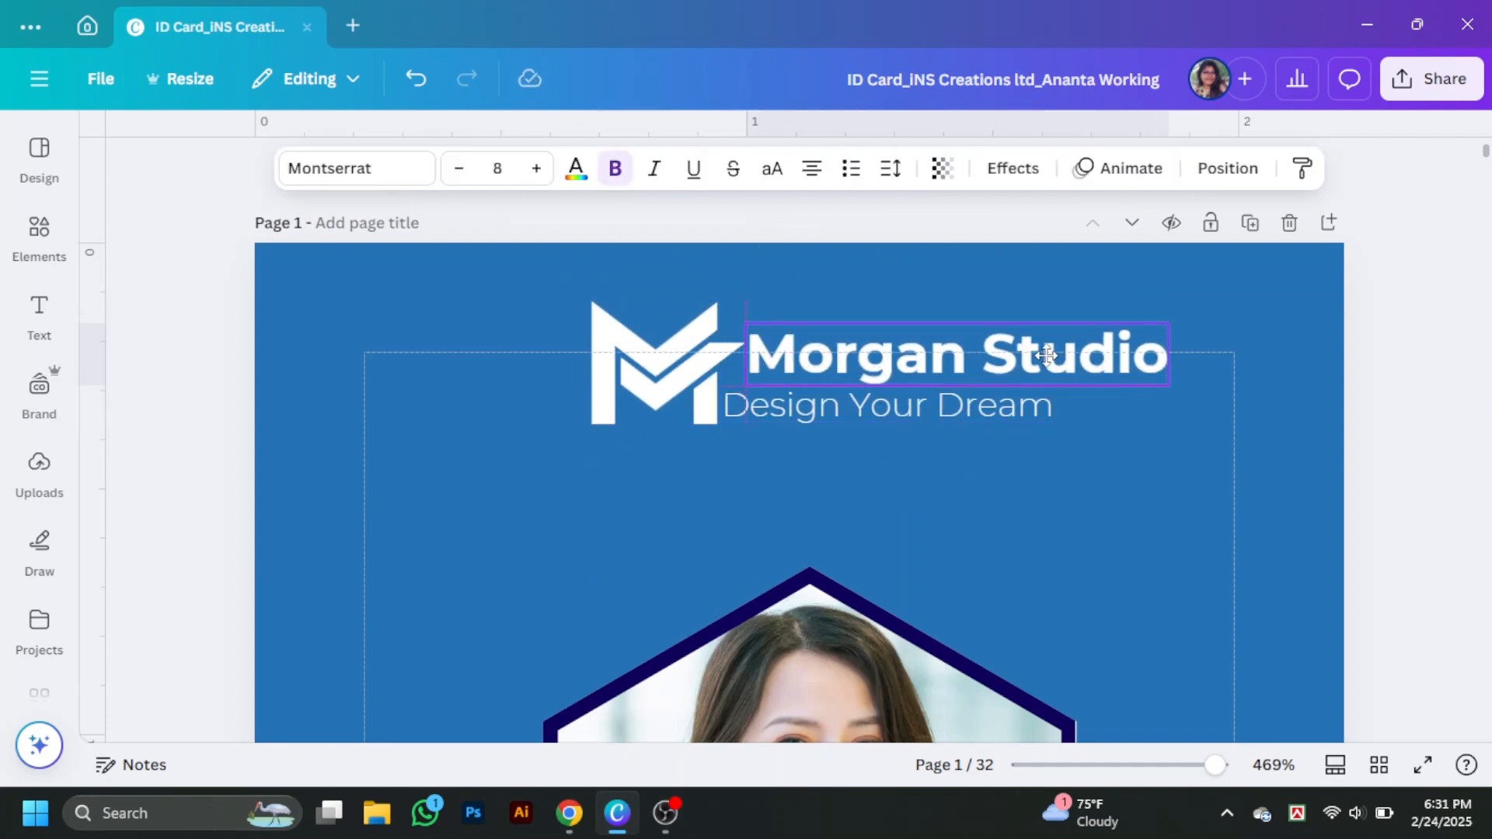
pyautogui.moveTo(942, 413); pyautogui.dragTo(972, 413)
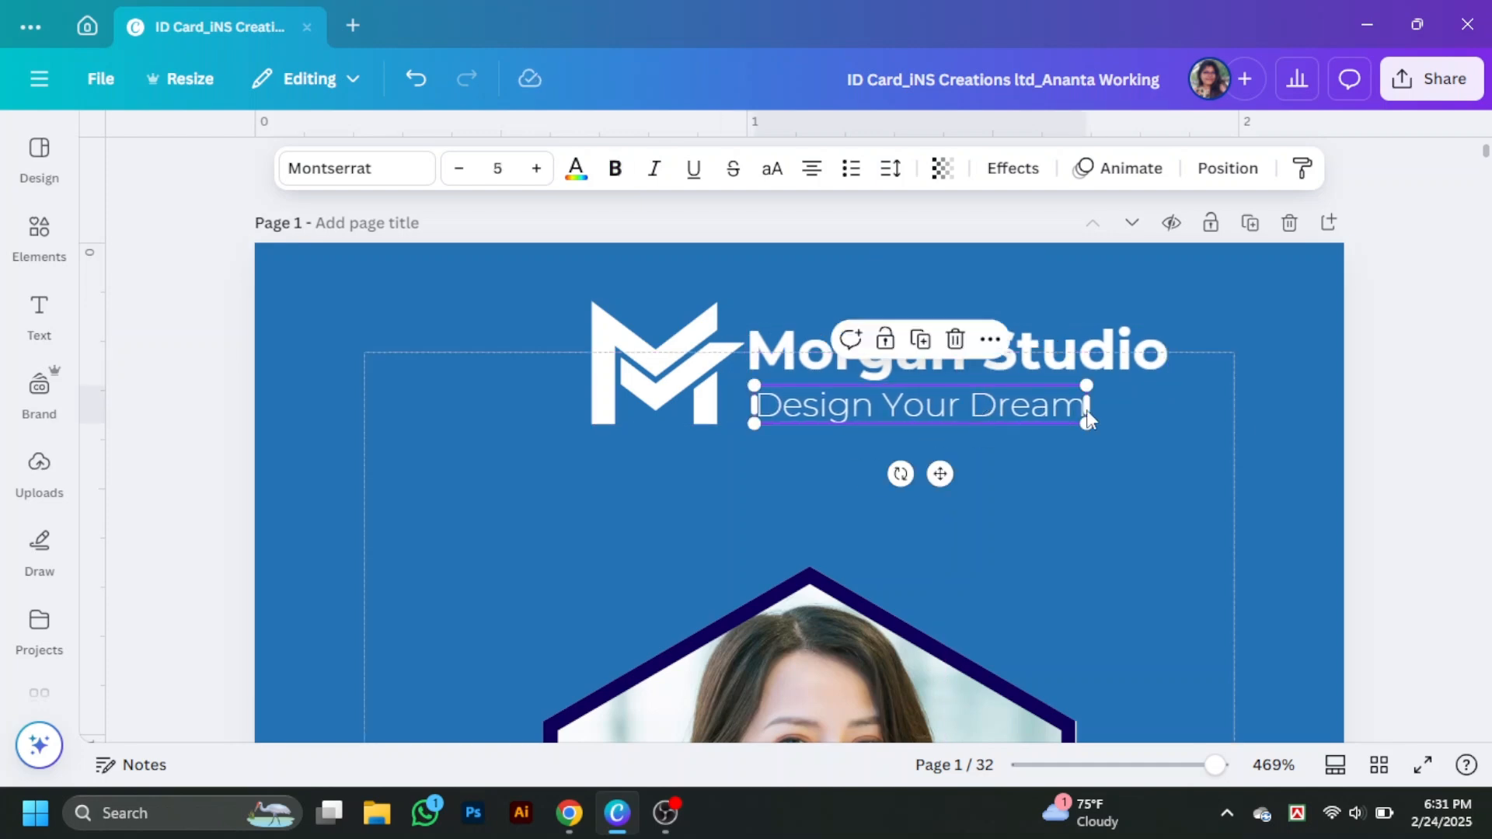
pyautogui.click(1116, 445)
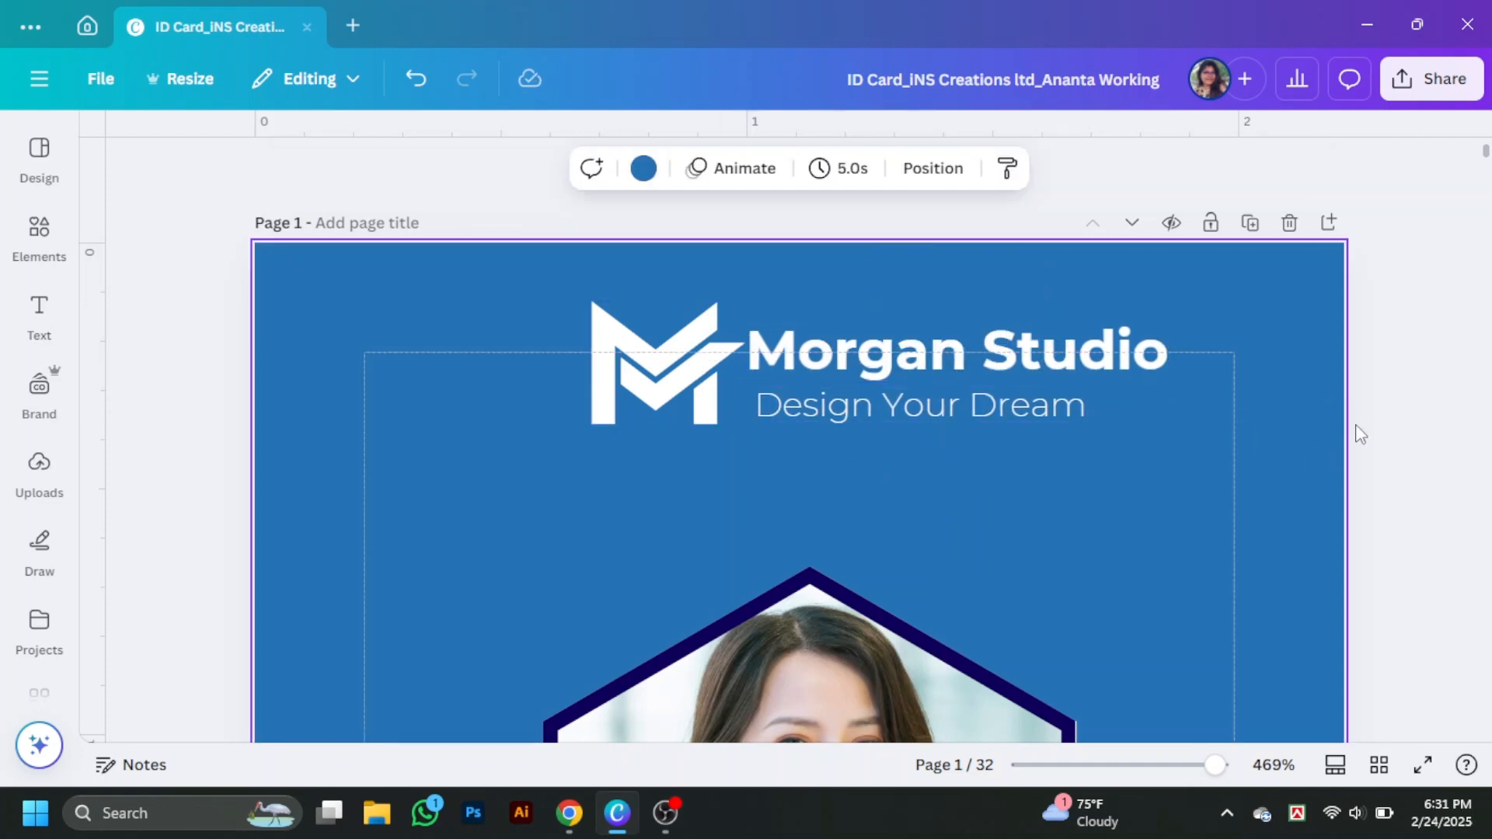
pyautogui.click(994, 415)
pyautogui.moveTo(1043, 409); pyautogui.dragTo(1038, 406)
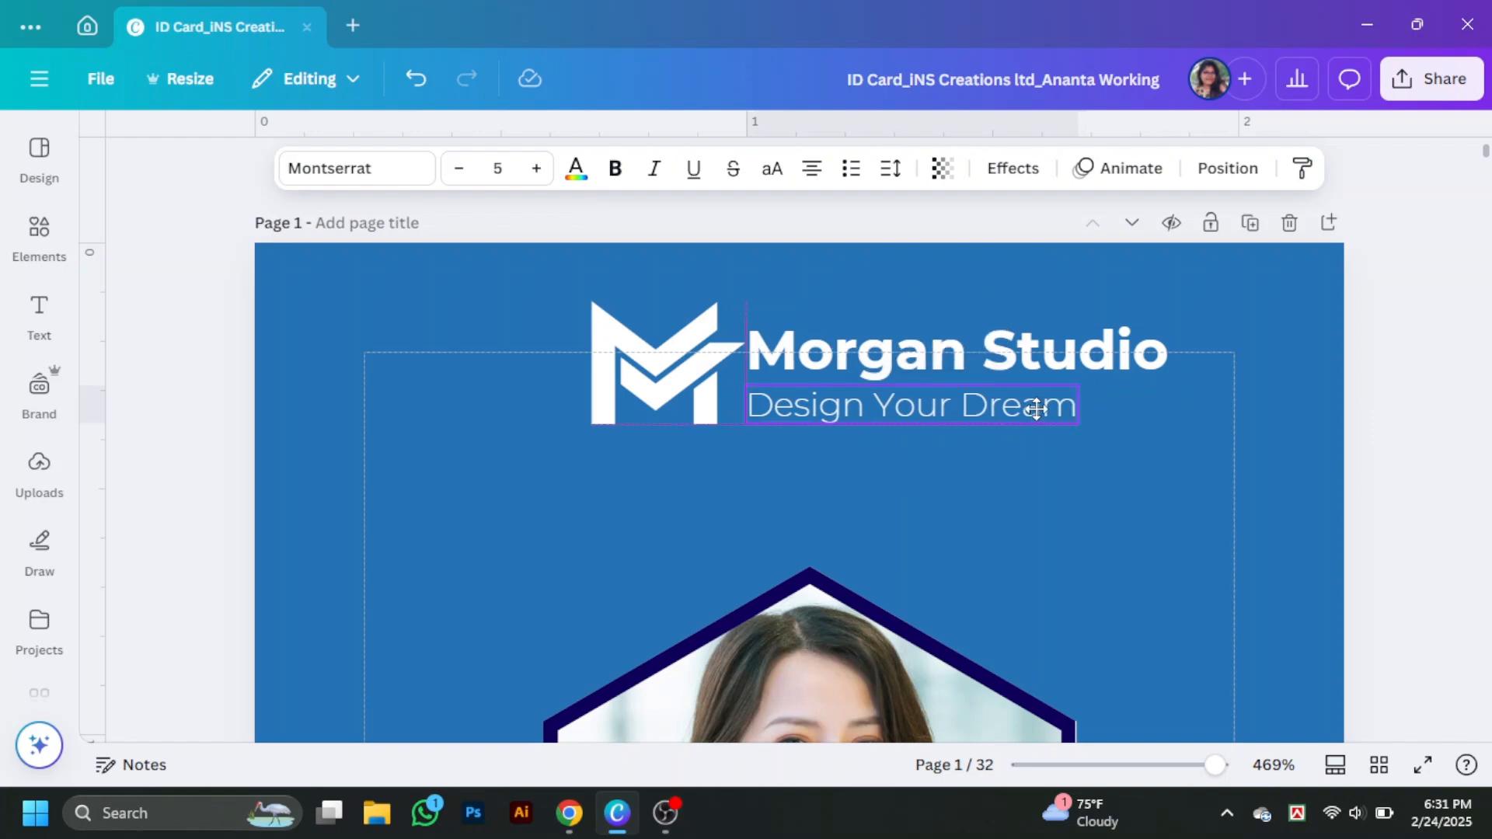
pyautogui.click(1427, 424)
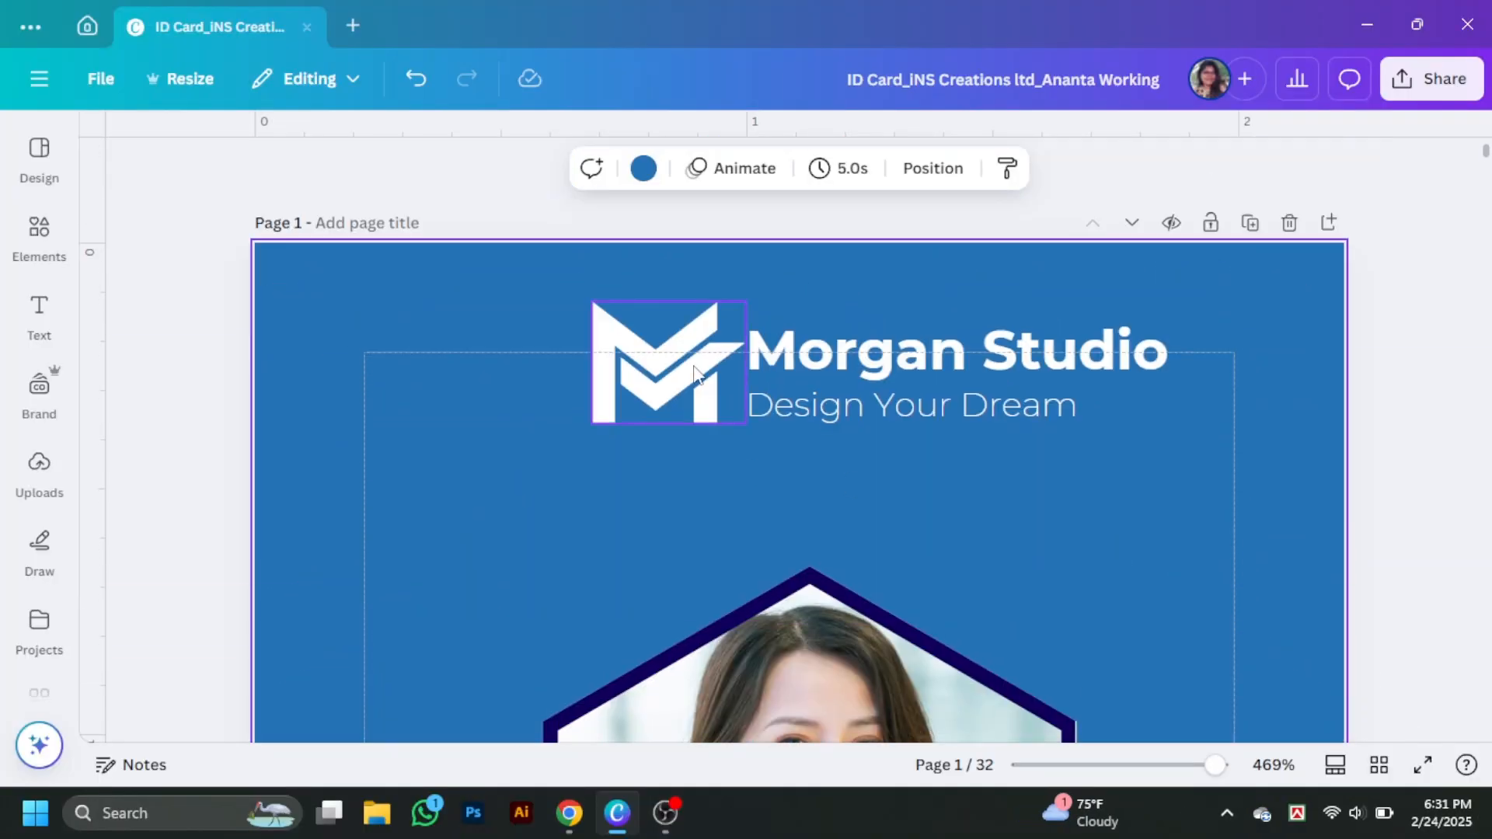
# - Select logo, title and tagline together, shrink the block and centre it horizontally
pyautogui.click(694, 367)
pyautogui.click(840, 357)
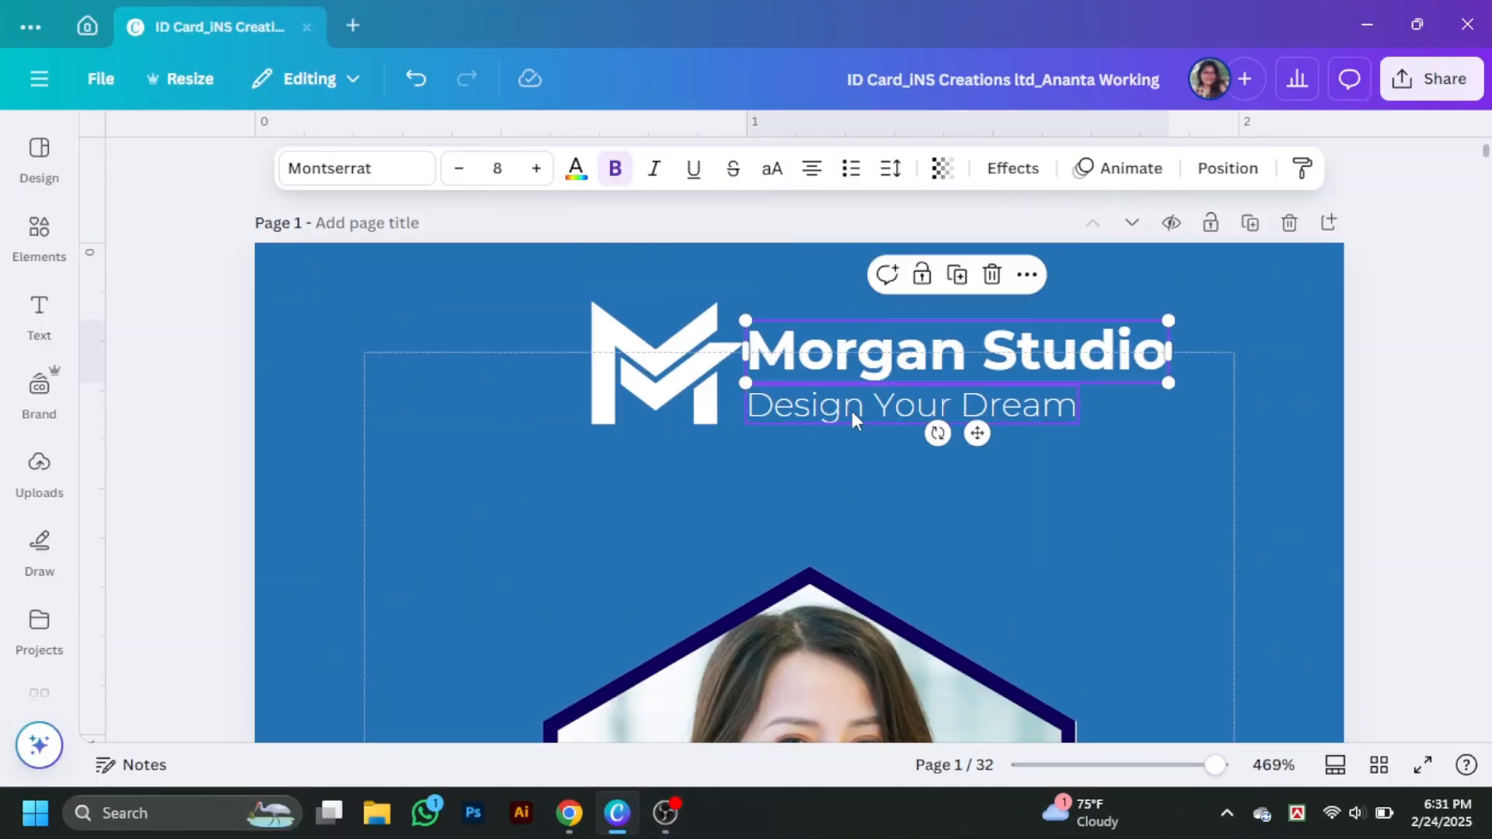
pyautogui.click(852, 412)
pyautogui.keyDown('shift'); pyautogui.click(662, 364); pyautogui.keyUp('shift')
pyautogui.keyDown('shift'); pyautogui.click(942, 360); pyautogui.keyUp('shift')
pyautogui.moveTo(1168, 423); pyautogui.dragTo(1124, 412)
pyautogui.moveTo(927, 390)
pyautogui.mouseDown()
pyautogui.moveTo(929, 406)
pyautogui.moveTo(910, 409)
pyautogui.mouseUp()
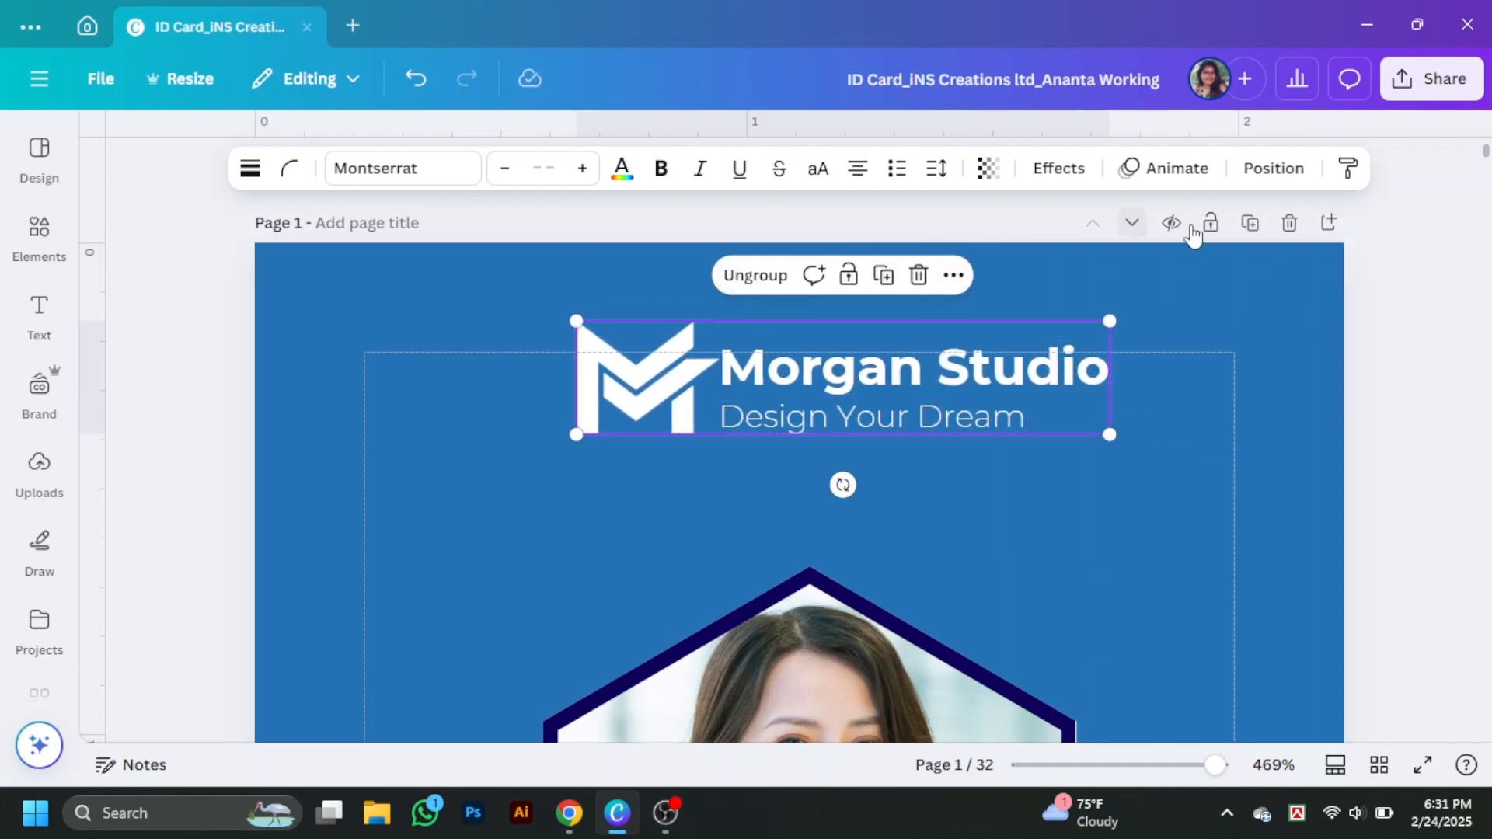
pyautogui.click(1273, 168)
pyautogui.click(365, 551)
pyautogui.click(424, 230)
pyautogui.scroll(-3, 1320, 583)
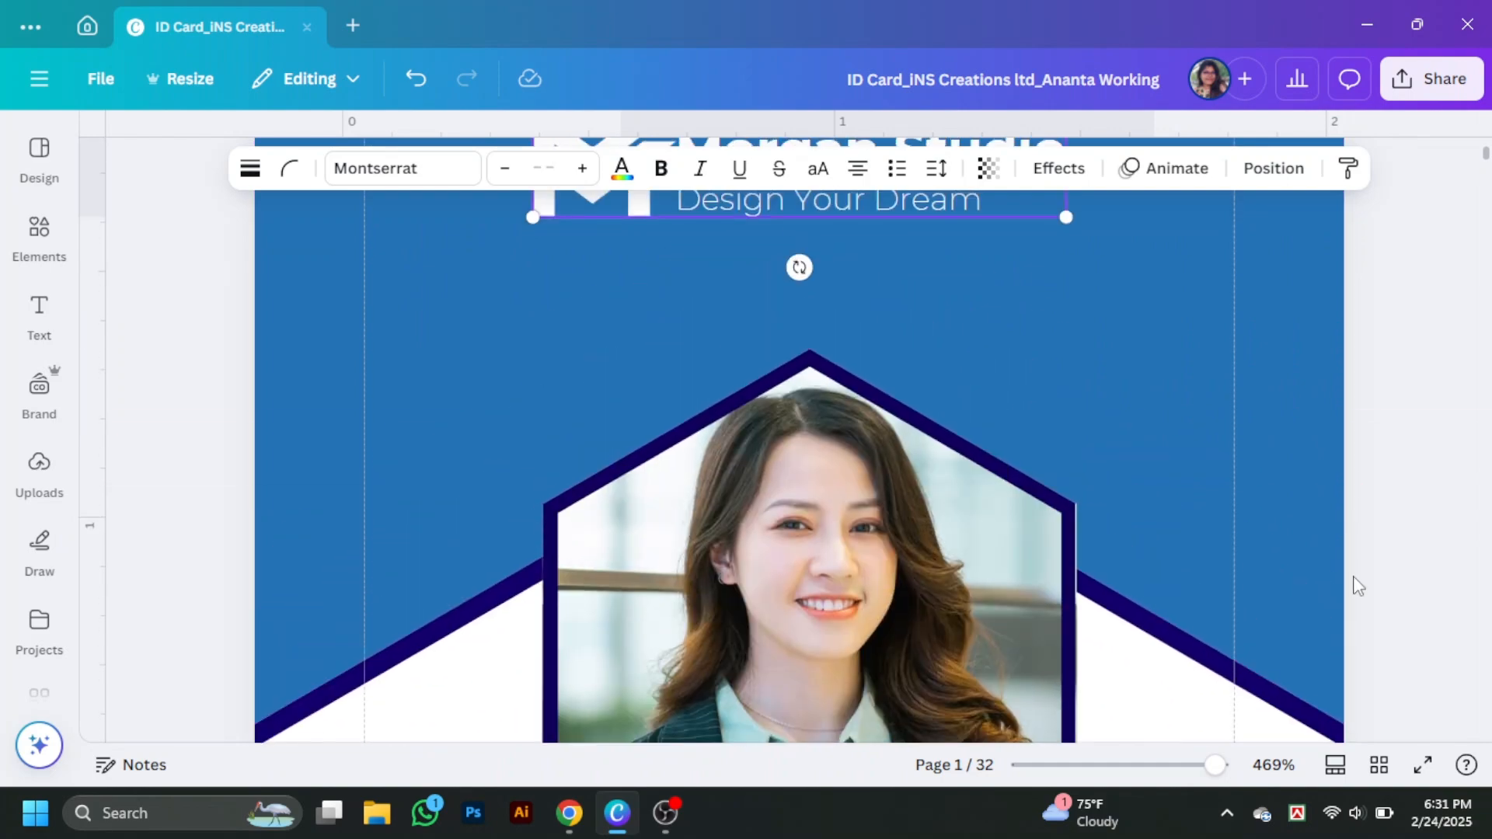
pyautogui.scroll(-10, 1356, 586)
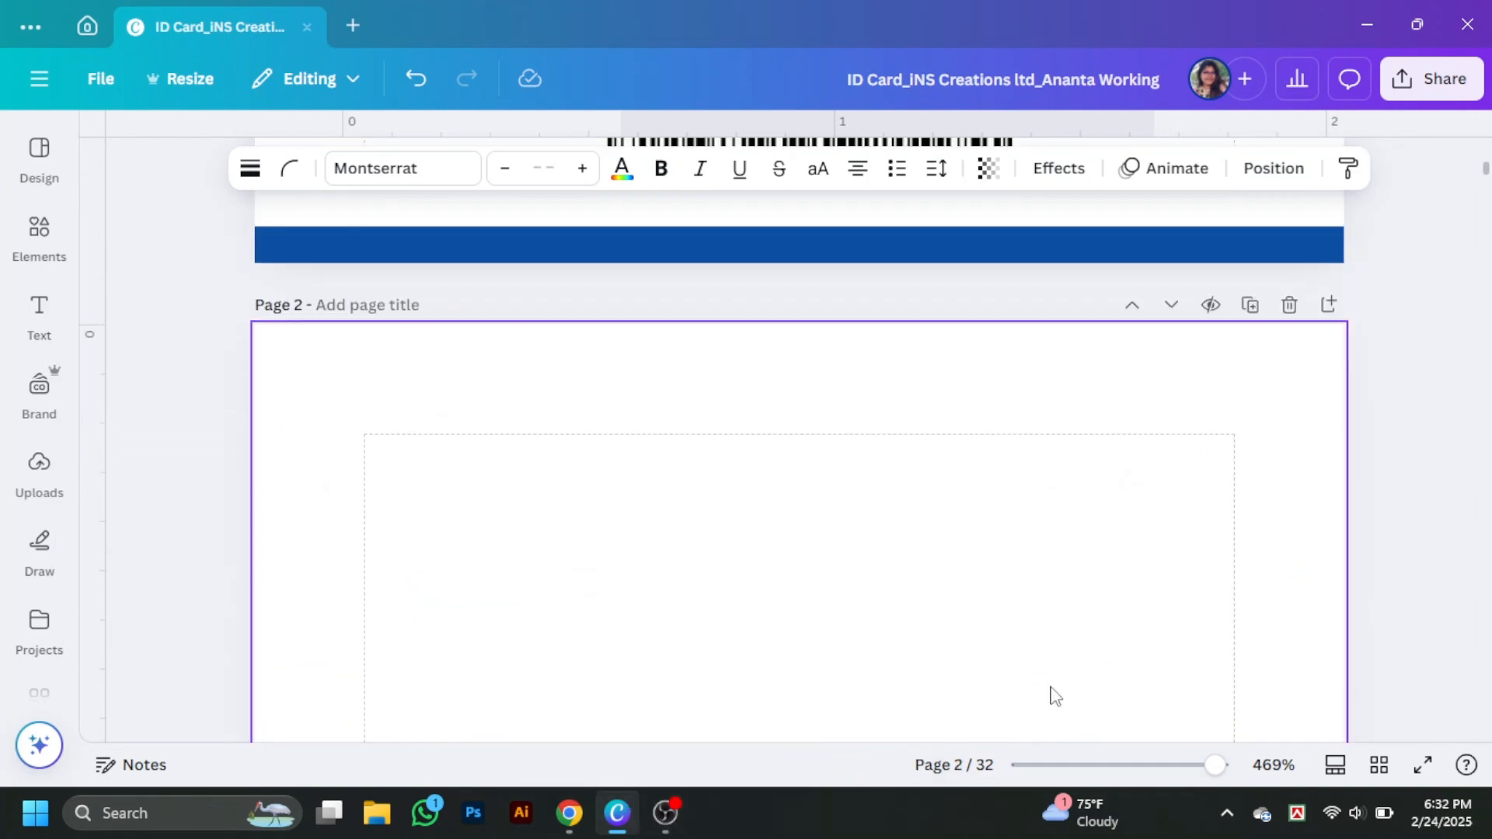
# - Copy the card shapes onto page 2, rotating and positioning them
pyautogui.scroll(-5, 1222, 616)
pyautogui.click(1222, 616)
pyautogui.scroll(-2, 1223, 616)
pyautogui.scroll(4, 1224, 615)
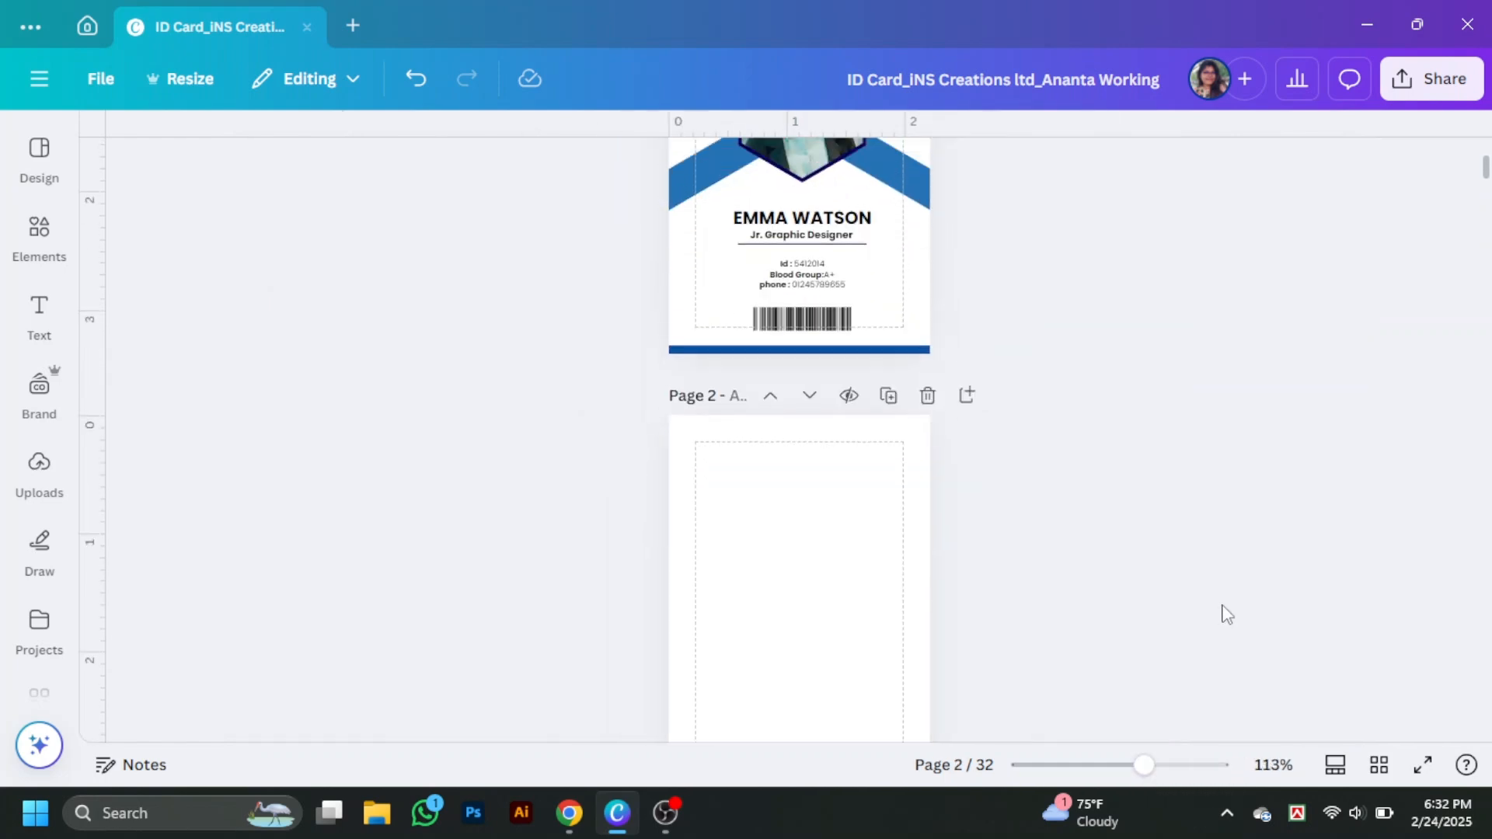
pyautogui.moveTo(924, 553)
pyautogui.mouseDown()
pyautogui.moveTo(916, 544)
pyautogui.moveTo(929, 572)
pyautogui.moveTo(932, 536)
pyautogui.mouseUp()
pyautogui.moveTo(1037, 546); pyautogui.dragTo(811, 345)
pyautogui.moveTo(830, 534); pyautogui.dragTo(806, 577)
pyautogui.click(1119, 505)
pyautogui.moveTo(855, 356); pyautogui.dragTo(868, 435)
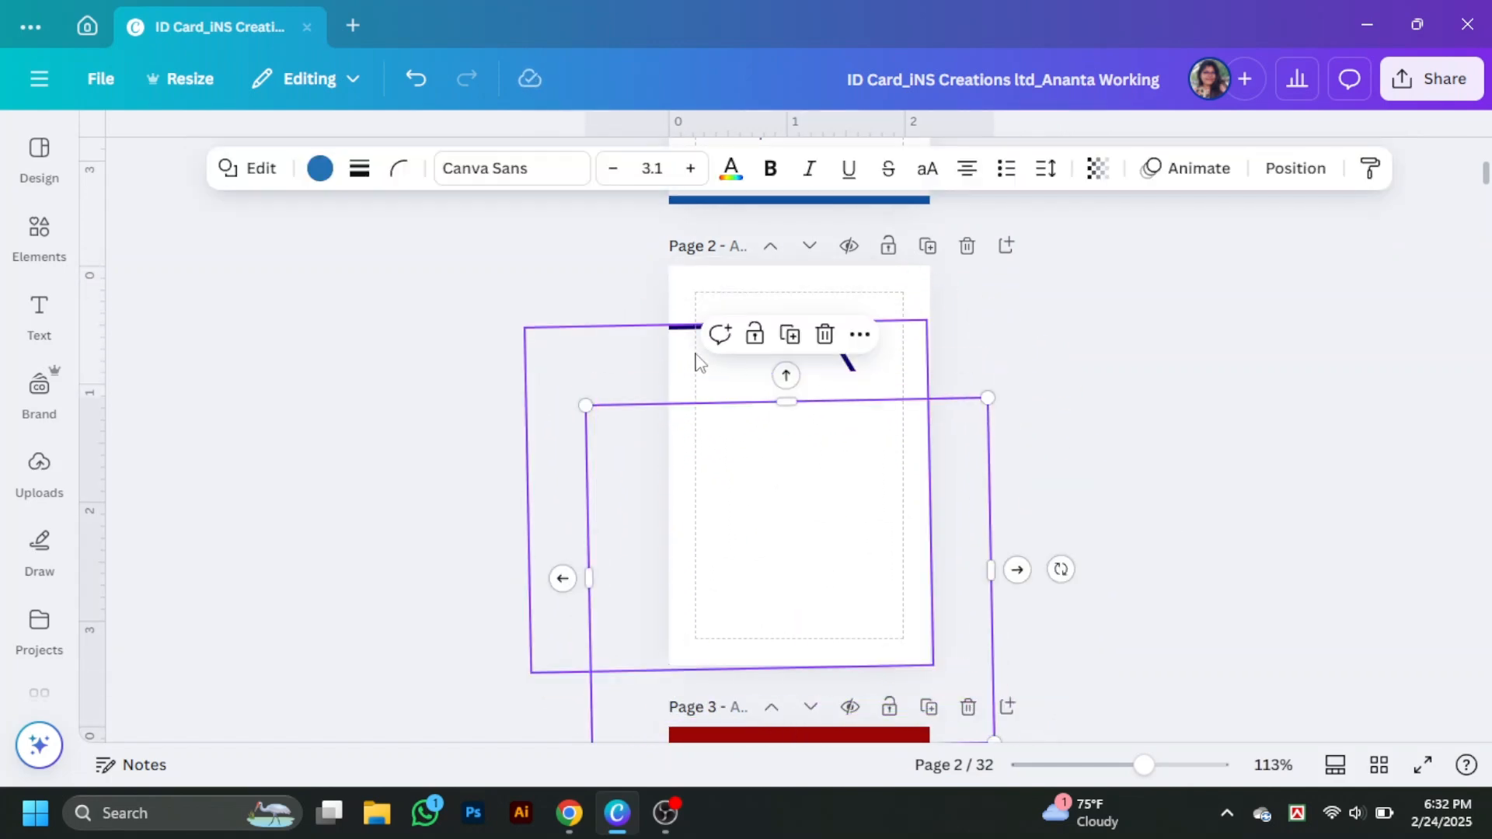
pyautogui.moveTo(696, 355); pyautogui.dragTo(767, 382)
# - Make page 2's background blue and fill the outlined shape navy
pyautogui.click(736, 321)
pyautogui.click(177, 487)
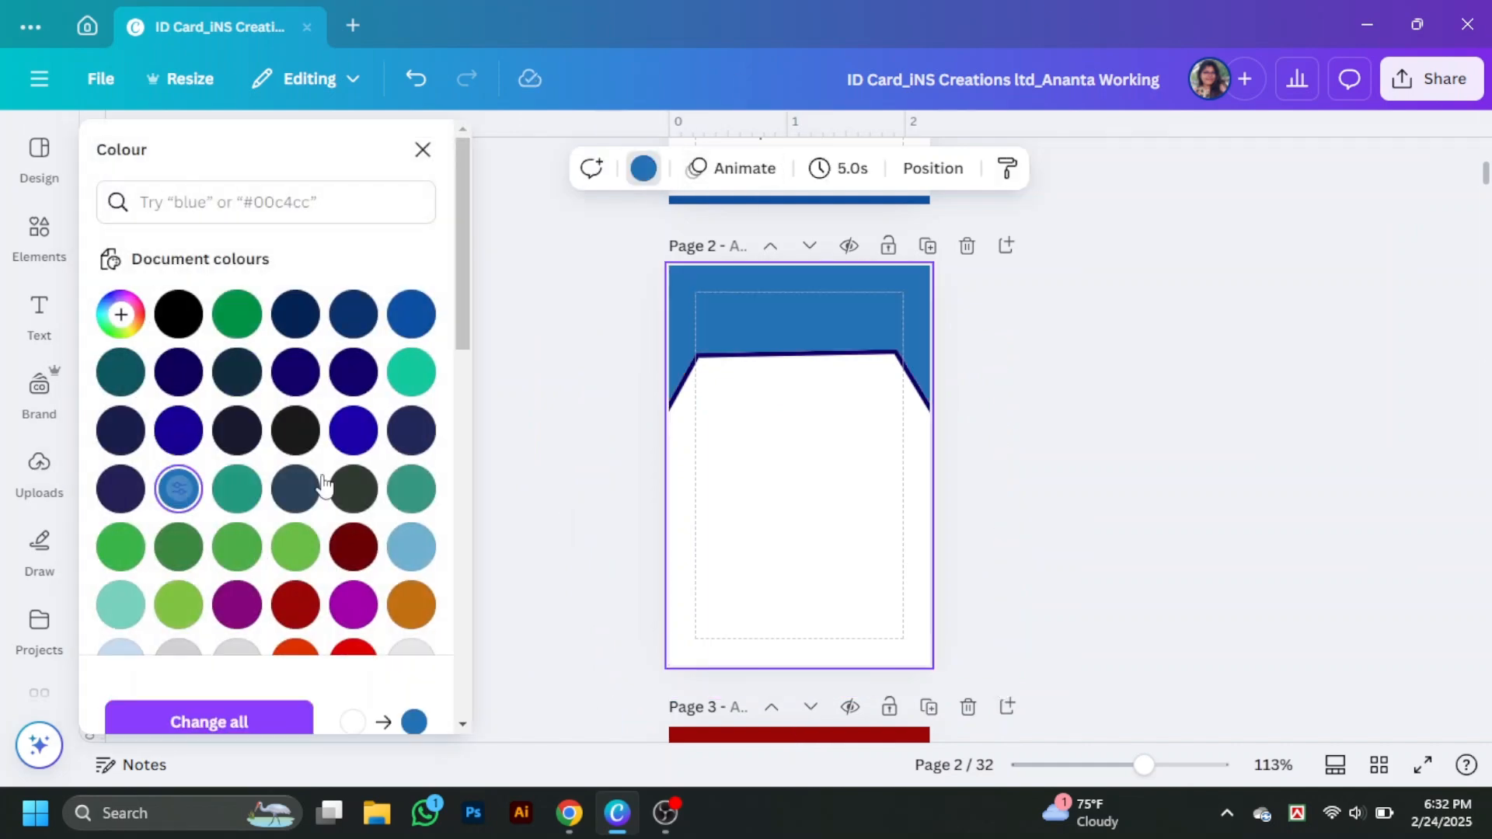
pyautogui.click(789, 366)
pyautogui.click(339, 168)
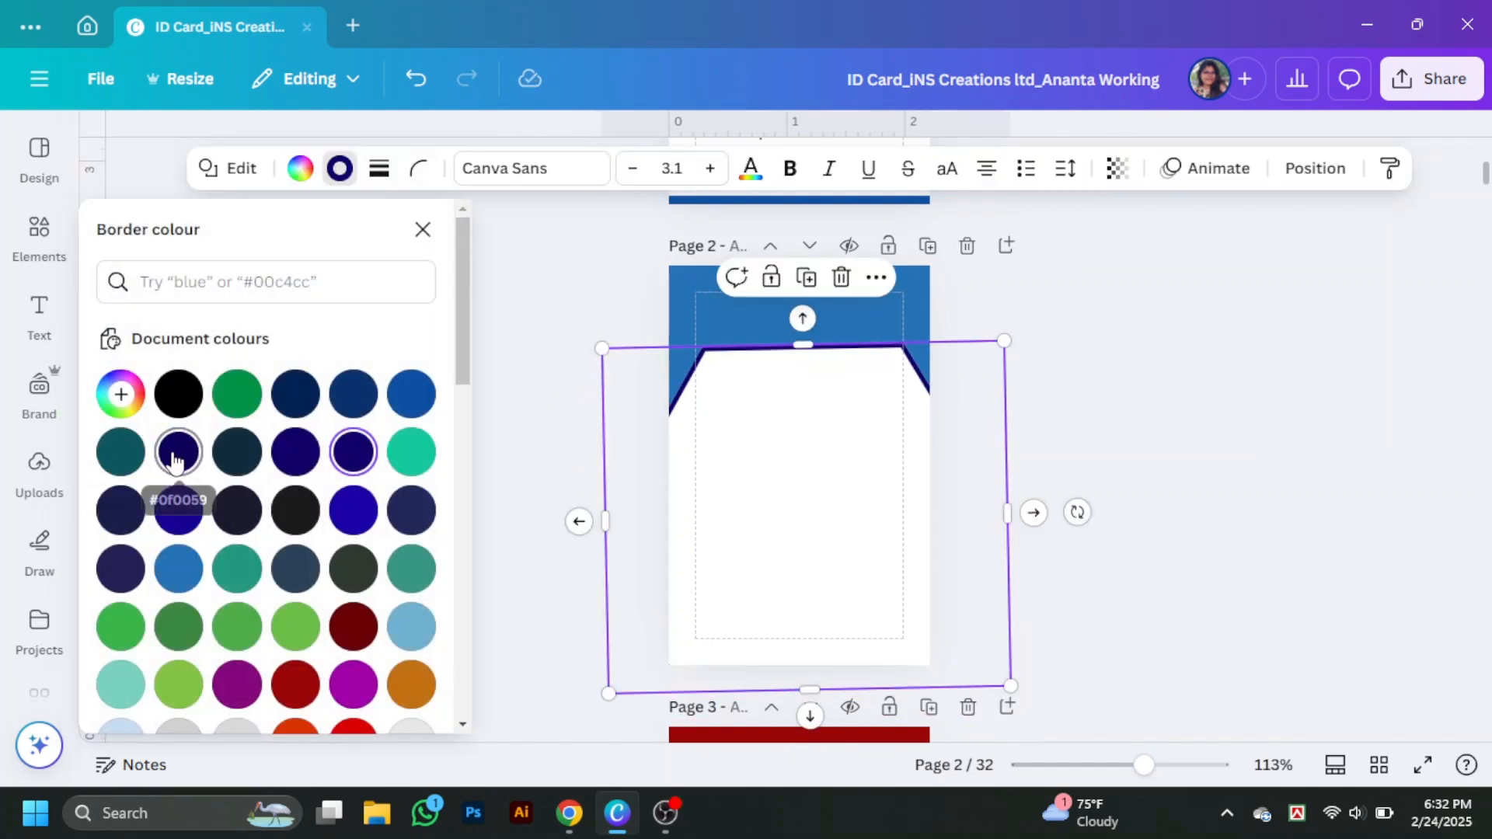
pyautogui.click(300, 168)
pyautogui.click(236, 453)
# - Enlarge the navy shape, straighten the navy and blue shapes to 0°, and centre them
pyautogui.moveTo(799, 417)
pyautogui.mouseDown()
pyautogui.moveTo(819, 419)
pyautogui.moveTo(792, 419)
pyautogui.mouseUp()
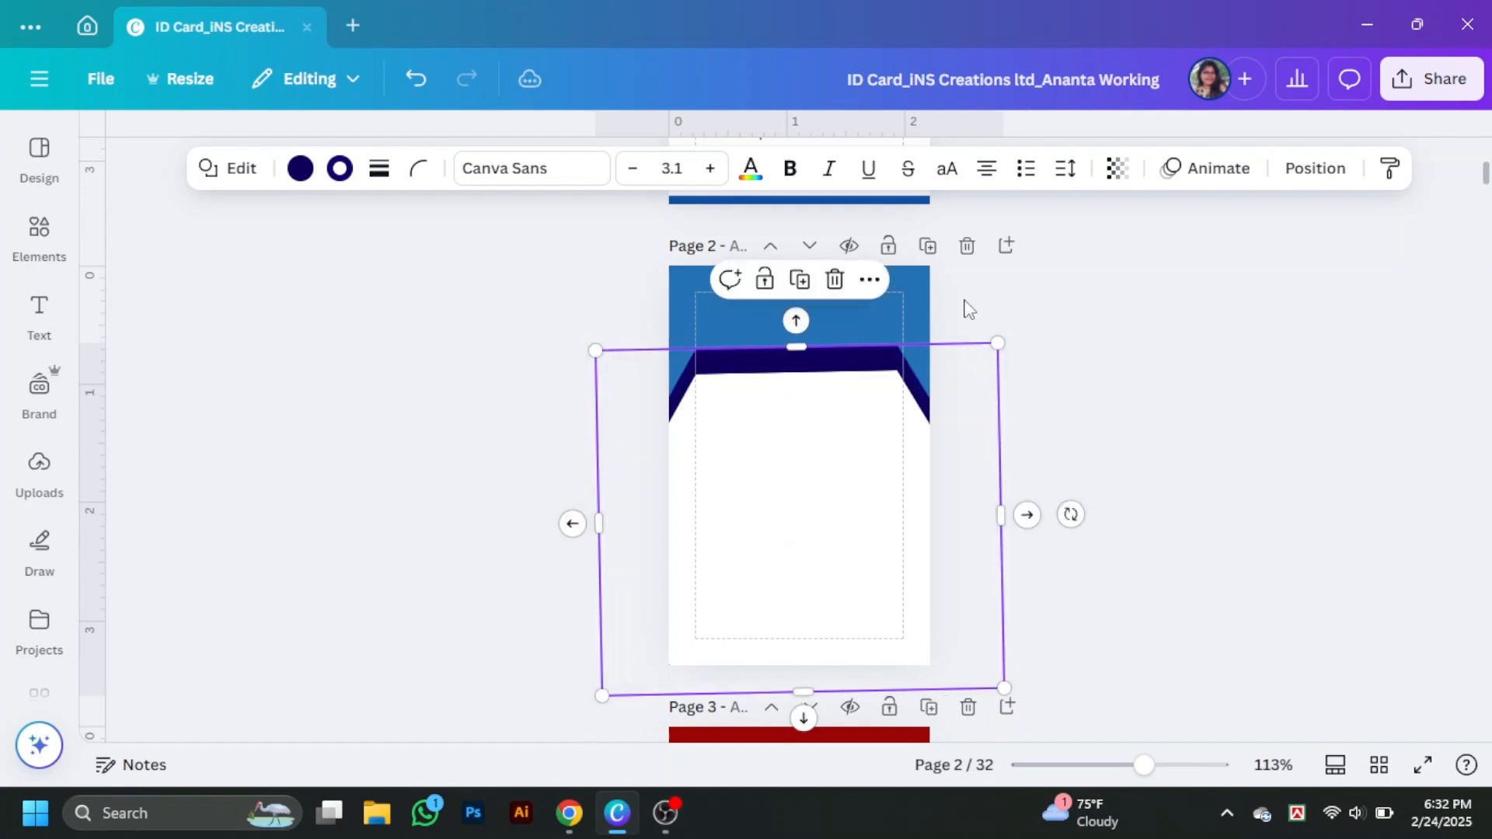
pyautogui.click(1044, 326)
pyautogui.click(885, 361)
pyautogui.moveTo(1000, 346); pyautogui.dragTo(1023, 327)
pyautogui.moveTo(1091, 505); pyautogui.dragTo(1095, 509)
pyautogui.moveTo(862, 348); pyautogui.dragTo(820, 400)
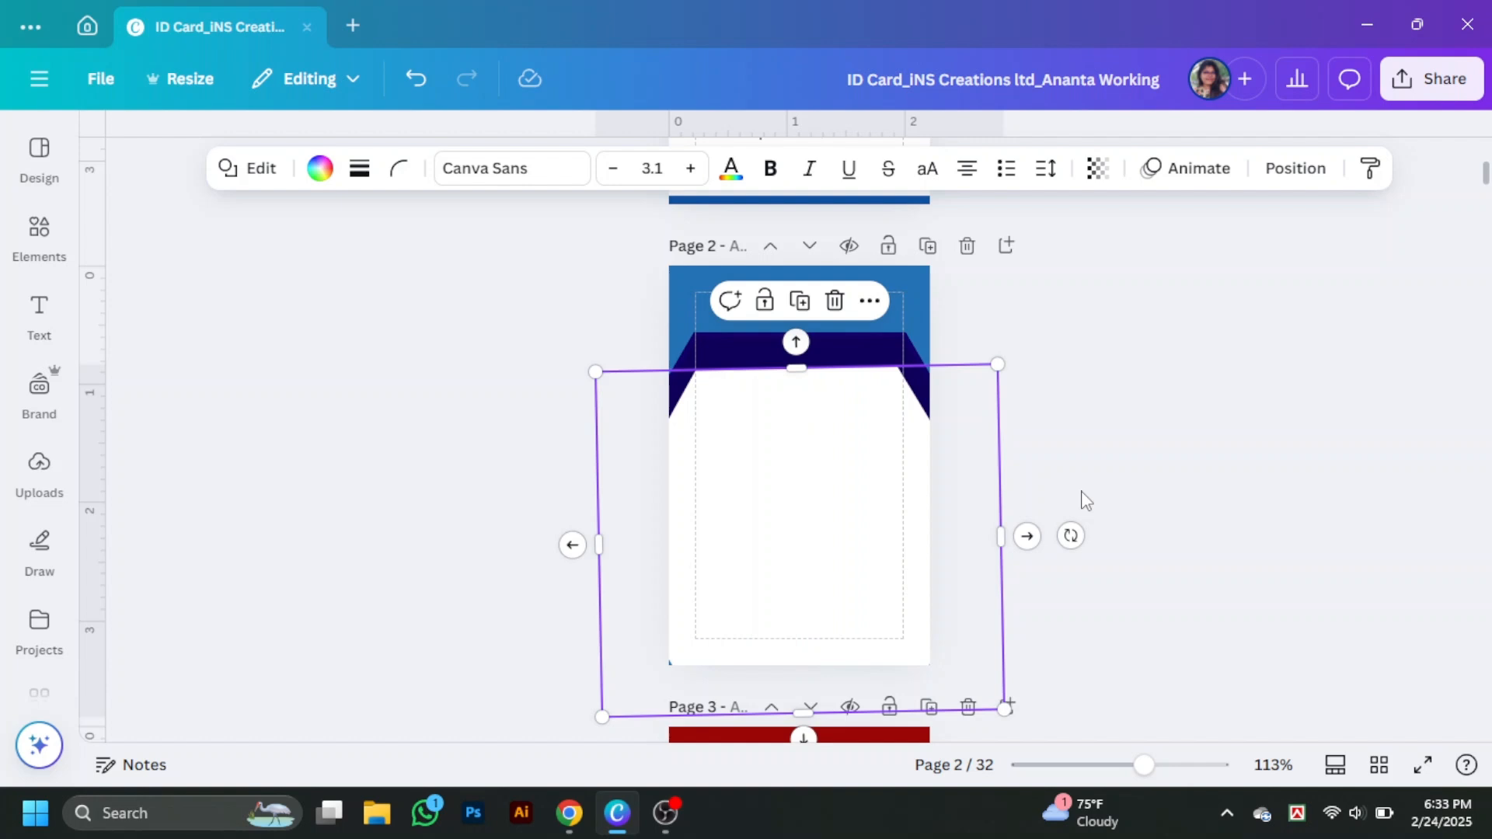
pyautogui.moveTo(835, 467)
pyautogui.mouseDown()
pyautogui.moveTo(829, 497)
pyautogui.moveTo(829, 458)
pyautogui.mouseUp()
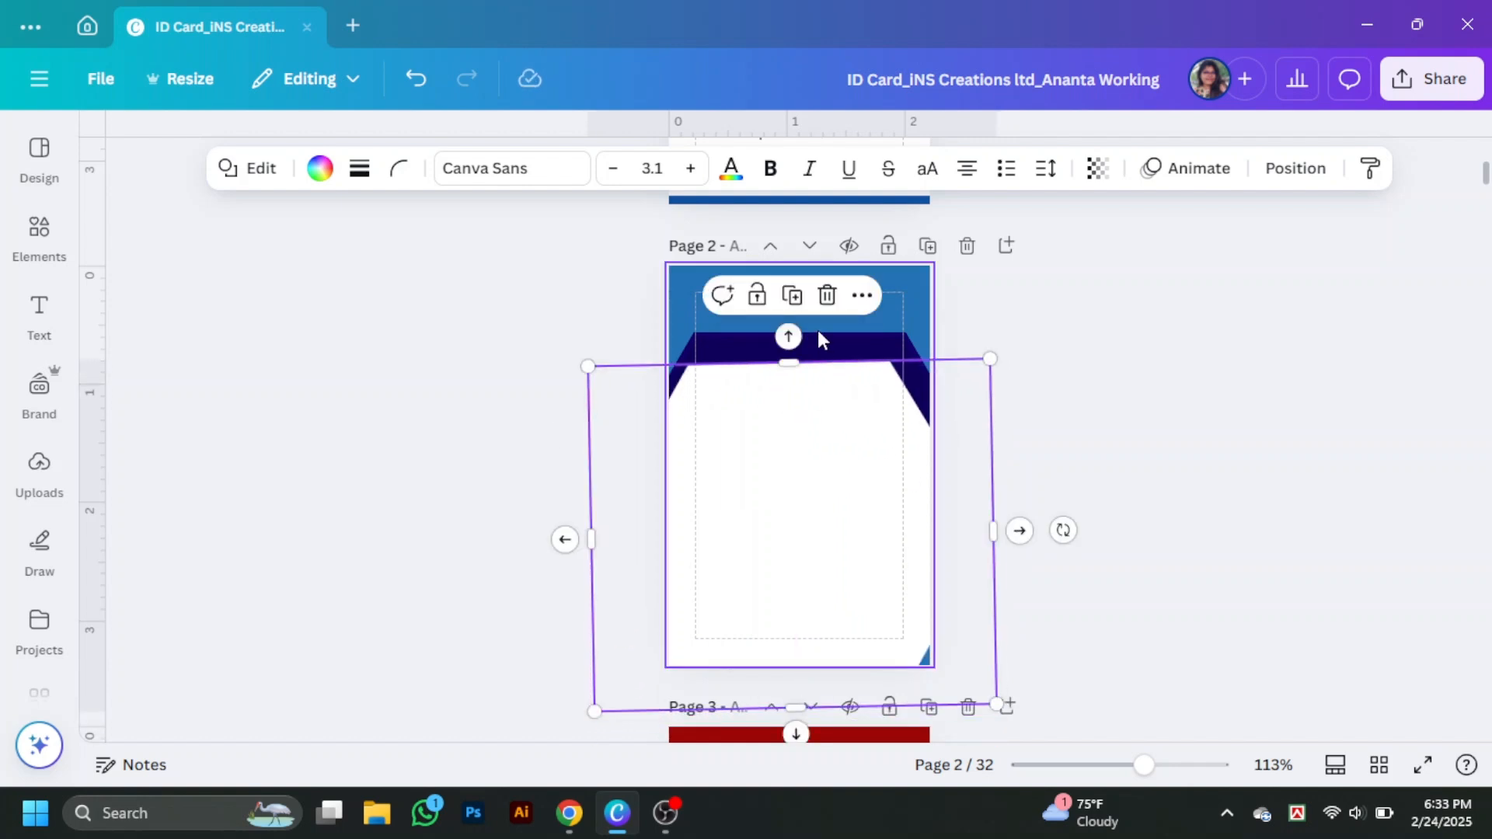
pyautogui.click(788, 488)
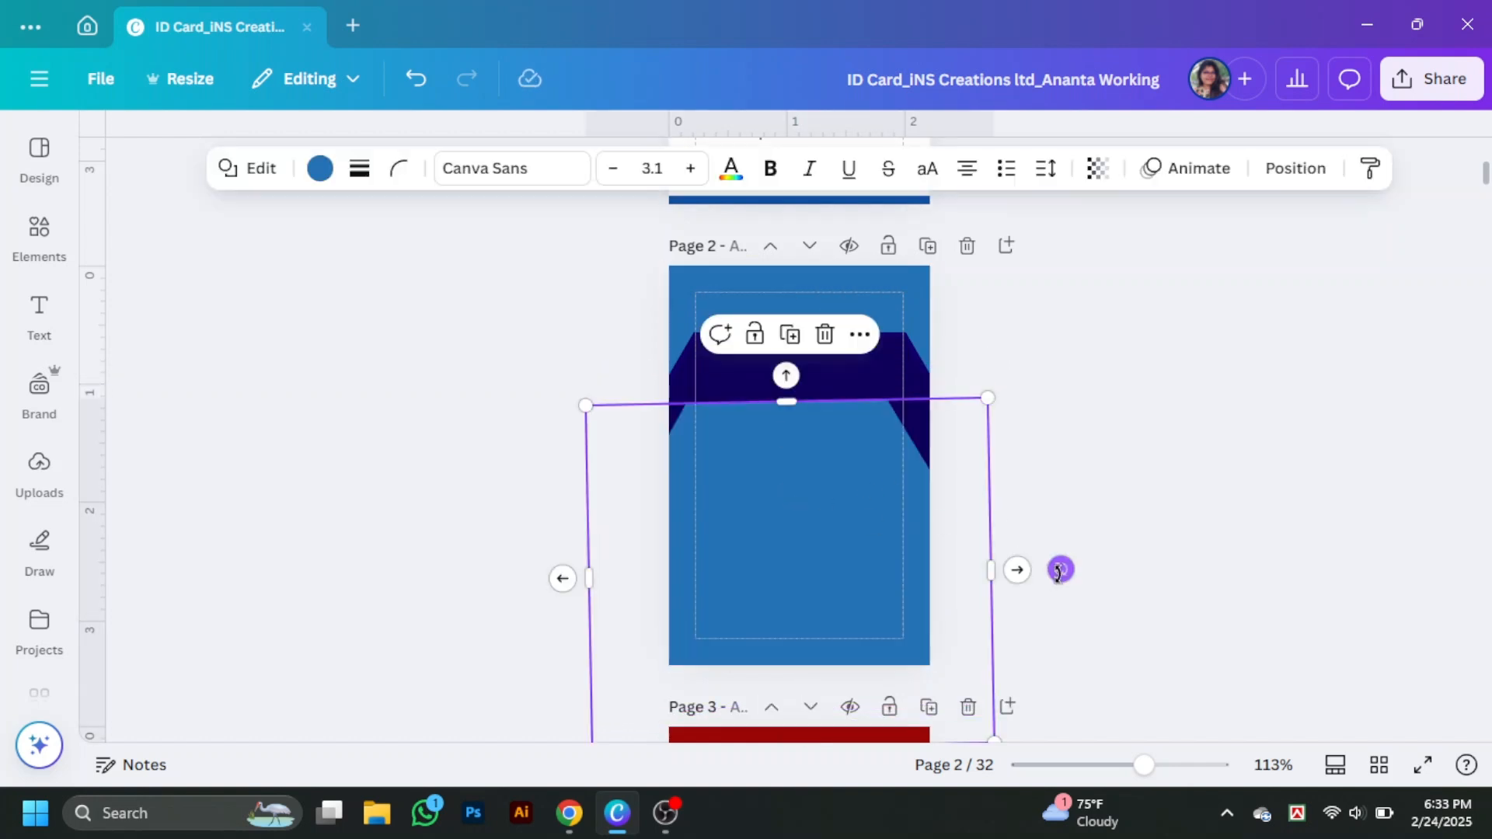
pyautogui.moveTo(1058, 574); pyautogui.dragTo(1059, 574)
pyautogui.moveTo(792, 542); pyautogui.dragTo(802, 516)
# - Change the panel's fill to white, resize it to fit the page and centre it
pyautogui.click(734, 352)
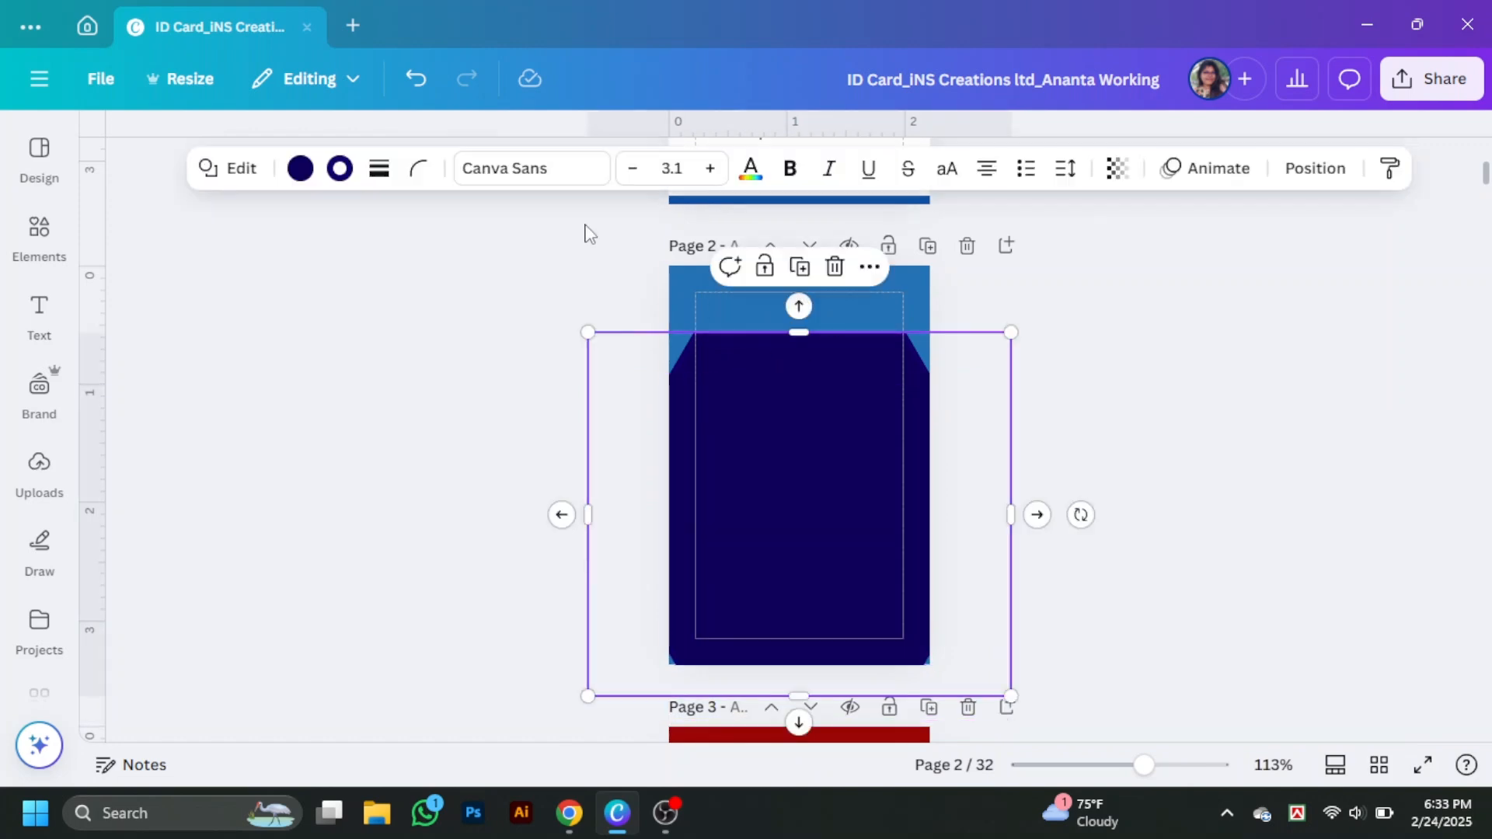
pyautogui.click(300, 167)
pyautogui.scroll(-5, 318, 451)
pyautogui.click(121, 423)
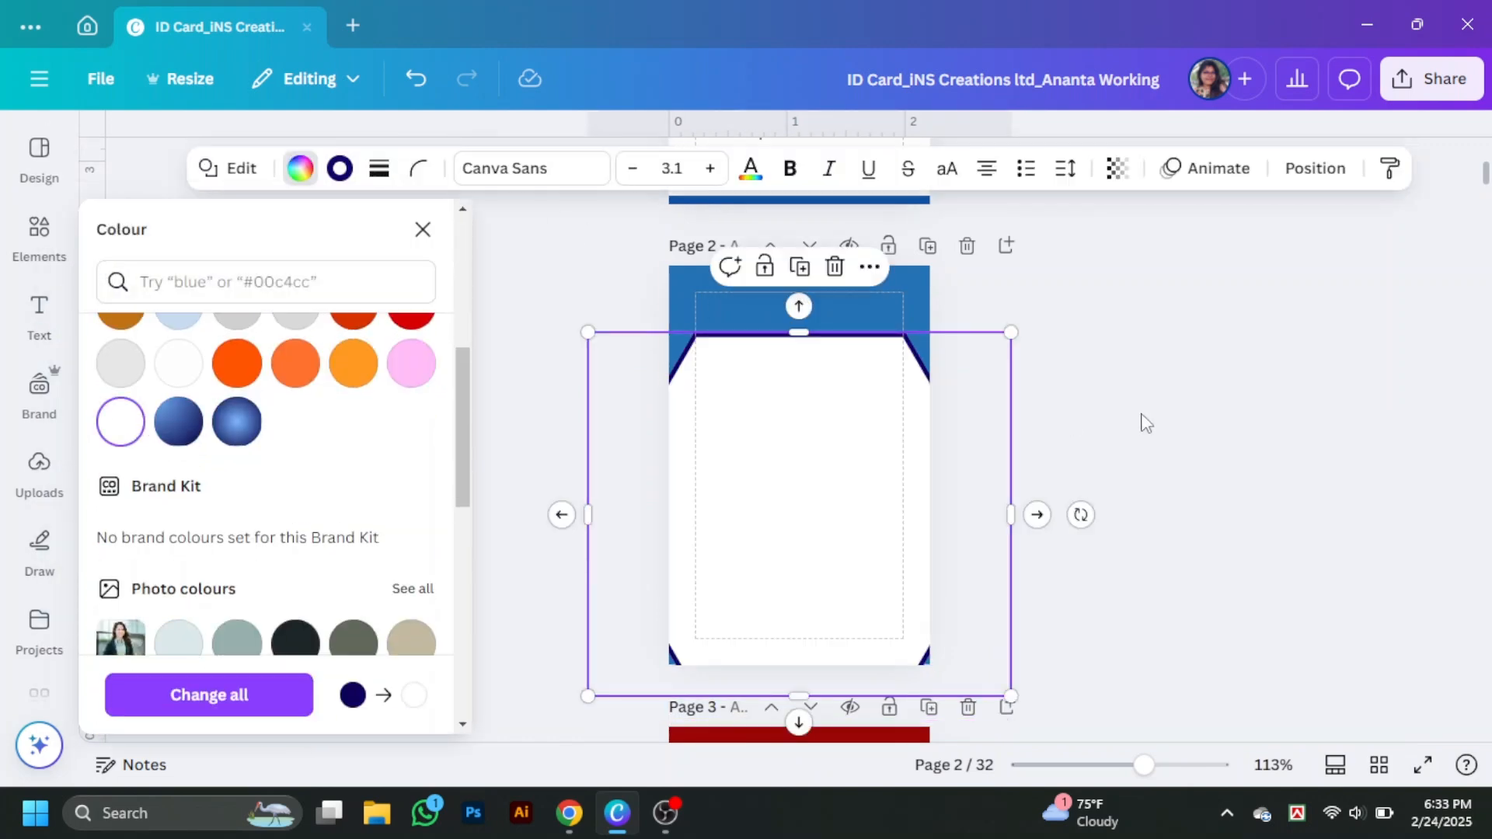
pyautogui.click(1142, 421)
pyautogui.click(824, 560)
pyautogui.moveTo(589, 696); pyautogui.dragTo(537, 730)
pyautogui.moveTo(815, 568); pyautogui.dragTo(846, 581)
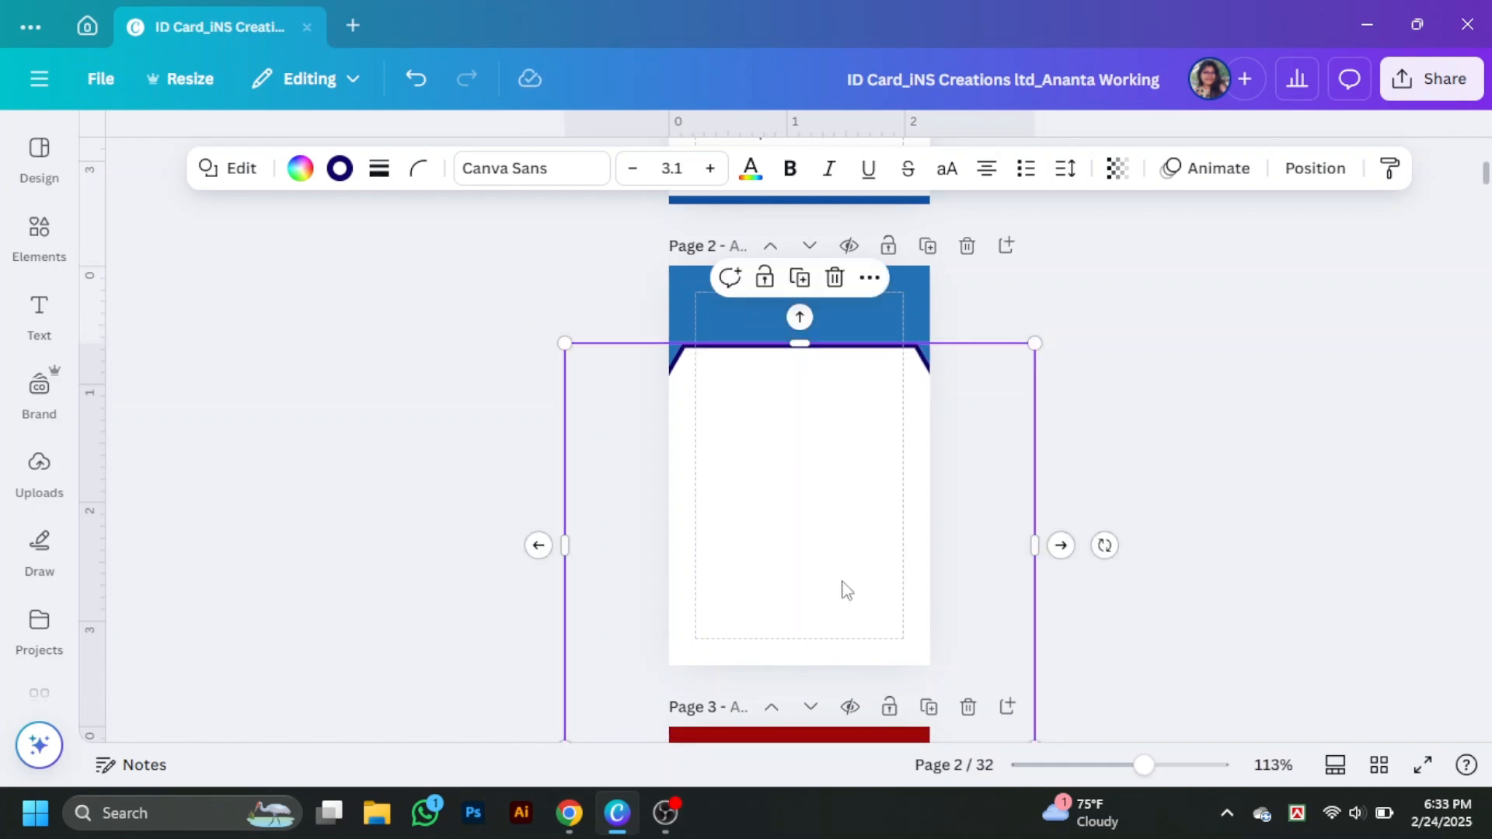
pyautogui.click(1315, 169)
pyautogui.click(1364, 368)
pyautogui.scroll(1, 1105, 469)
pyautogui.scroll(-1, 1088, 468)
# - Copy the Morgan Studio logo block from page 1 into page 2's blue header
pyautogui.moveTo(846, 457); pyautogui.dragTo(845, 468)
pyautogui.scroll(3, 1178, 446)
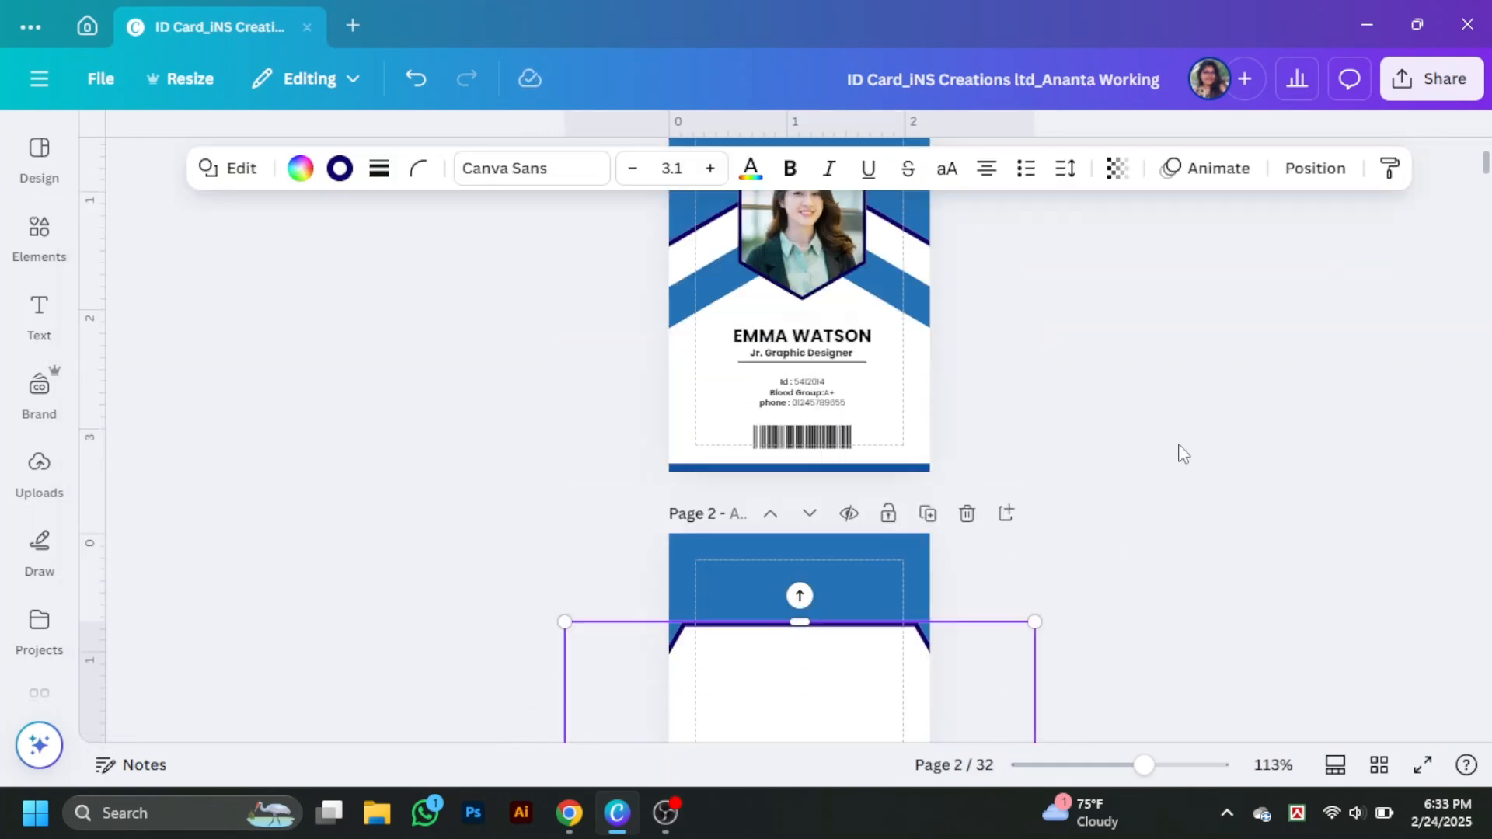
pyautogui.scroll(2, 1179, 445)
pyautogui.click(785, 277)
pyautogui.moveTo(785, 277); pyautogui.dragTo(779, 362)
pyautogui.scroll(-4, 780, 363)
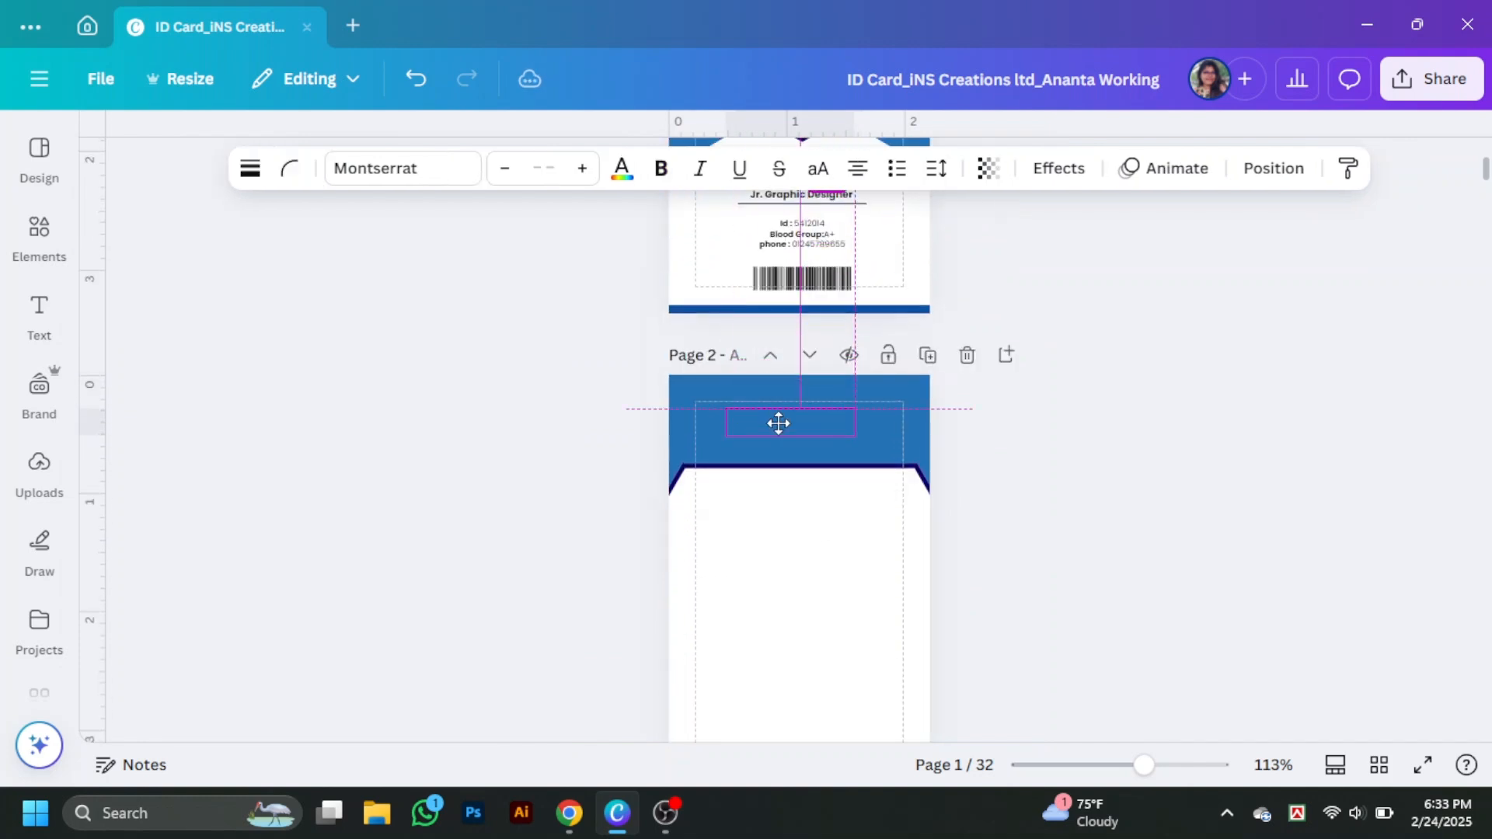
pyautogui.moveTo(779, 424); pyautogui.dragTo(779, 423)
# - Narrow the white panel from both sides and nudge the logo down to centre it
pyautogui.click(868, 561)
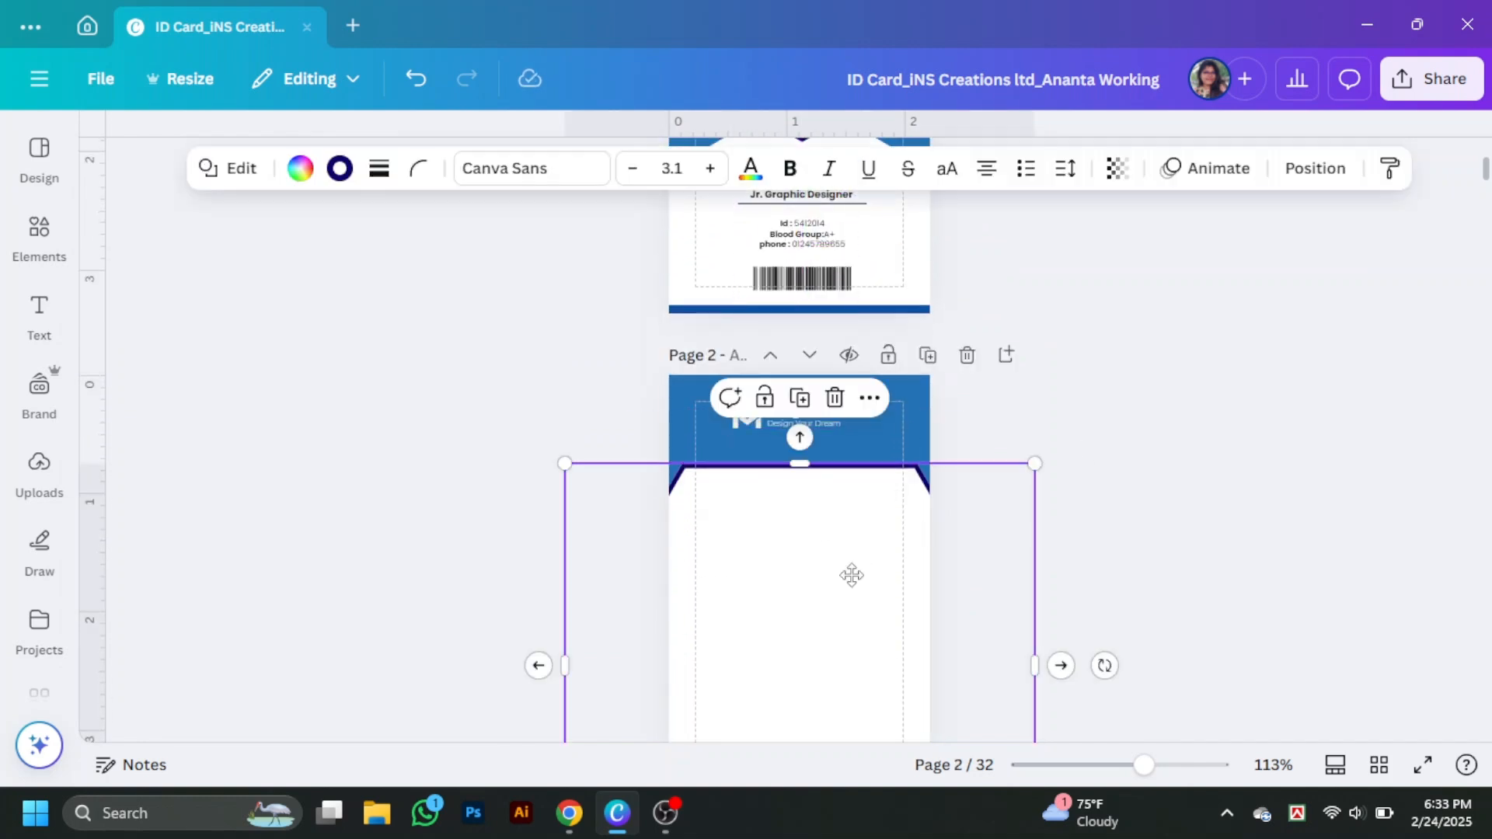
pyautogui.scroll(-3, 1089, 583)
pyautogui.moveTo(1023, 442); pyautogui.dragTo(1014, 441)
pyautogui.moveTo(565, 441); pyautogui.dragTo(588, 440)
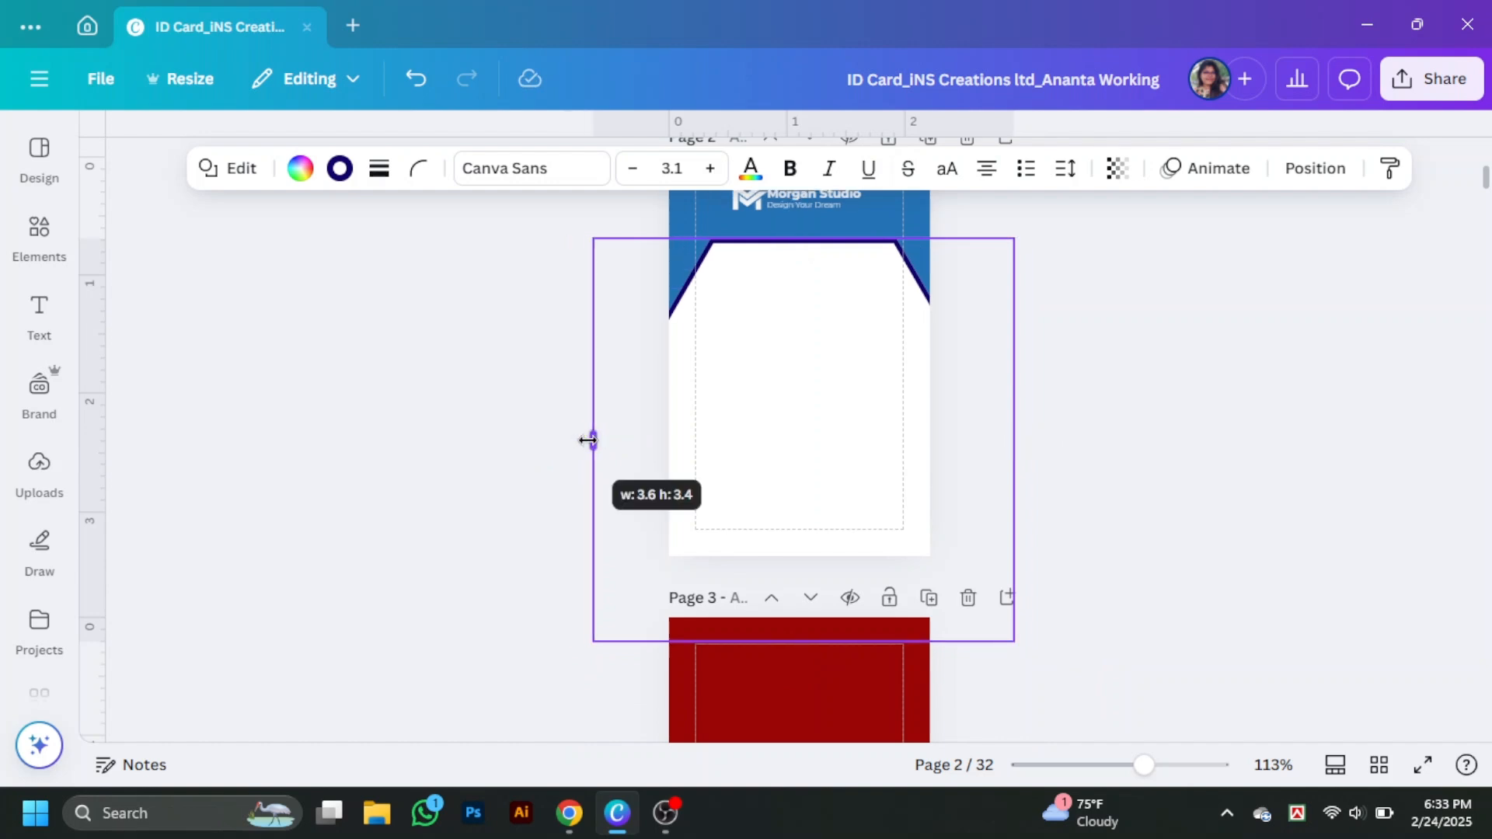
pyautogui.scroll(2, 1189, 406)
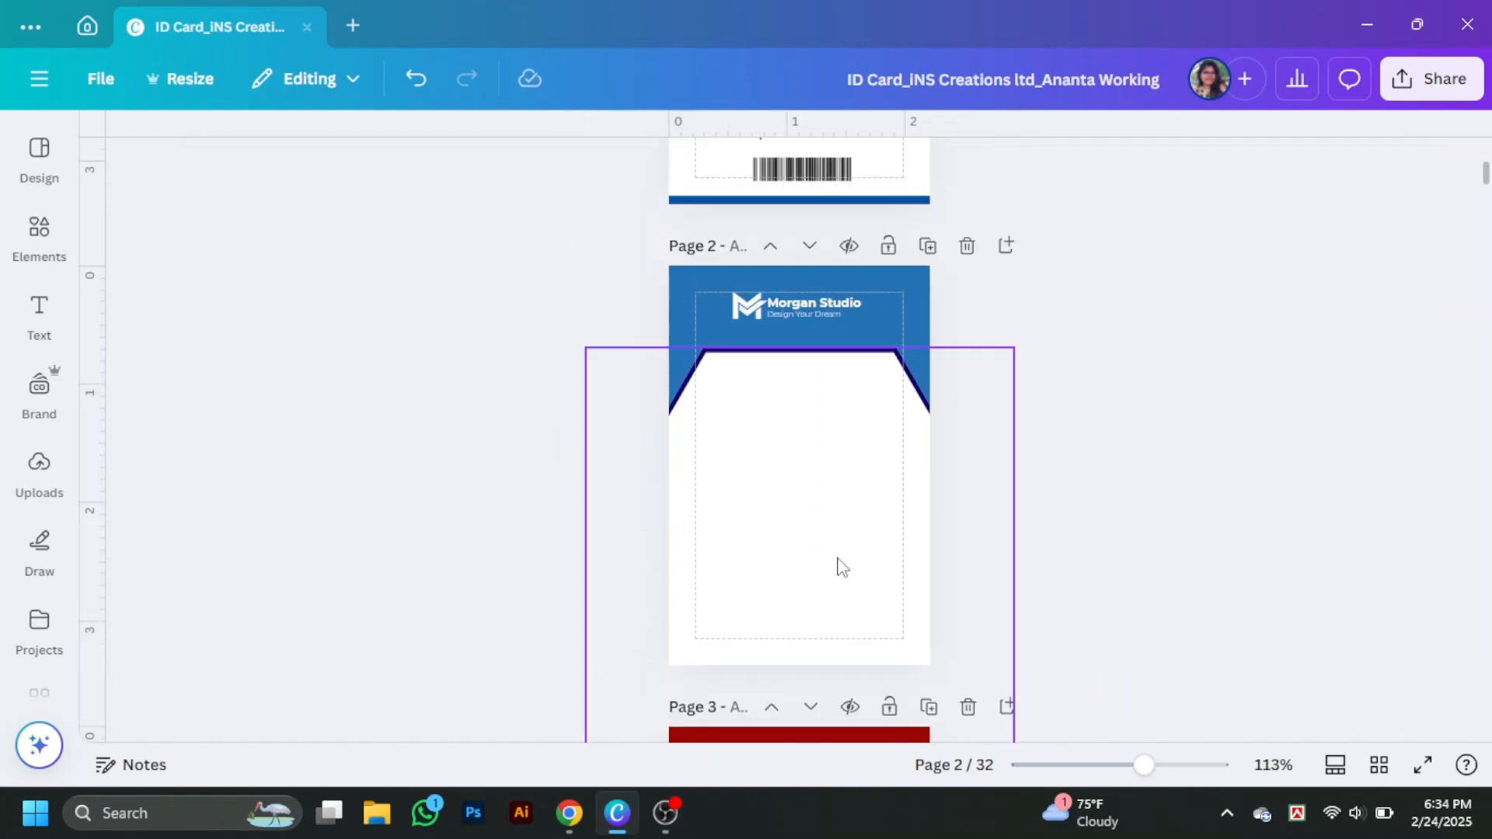
pyautogui.moveTo(830, 296); pyautogui.dragTo(834, 304)
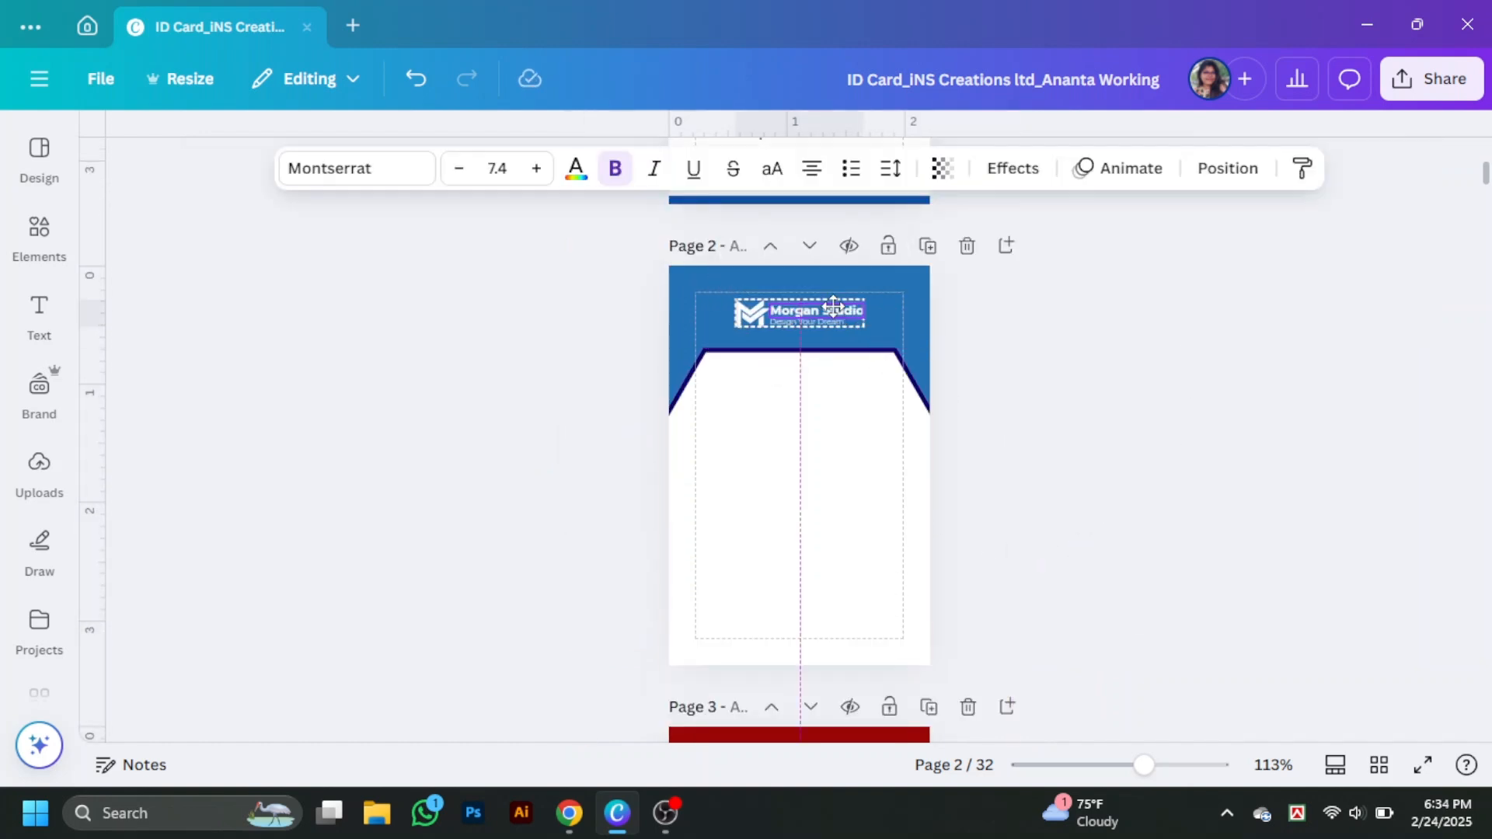
pyautogui.click(882, 519)
pyautogui.click(1228, 168)
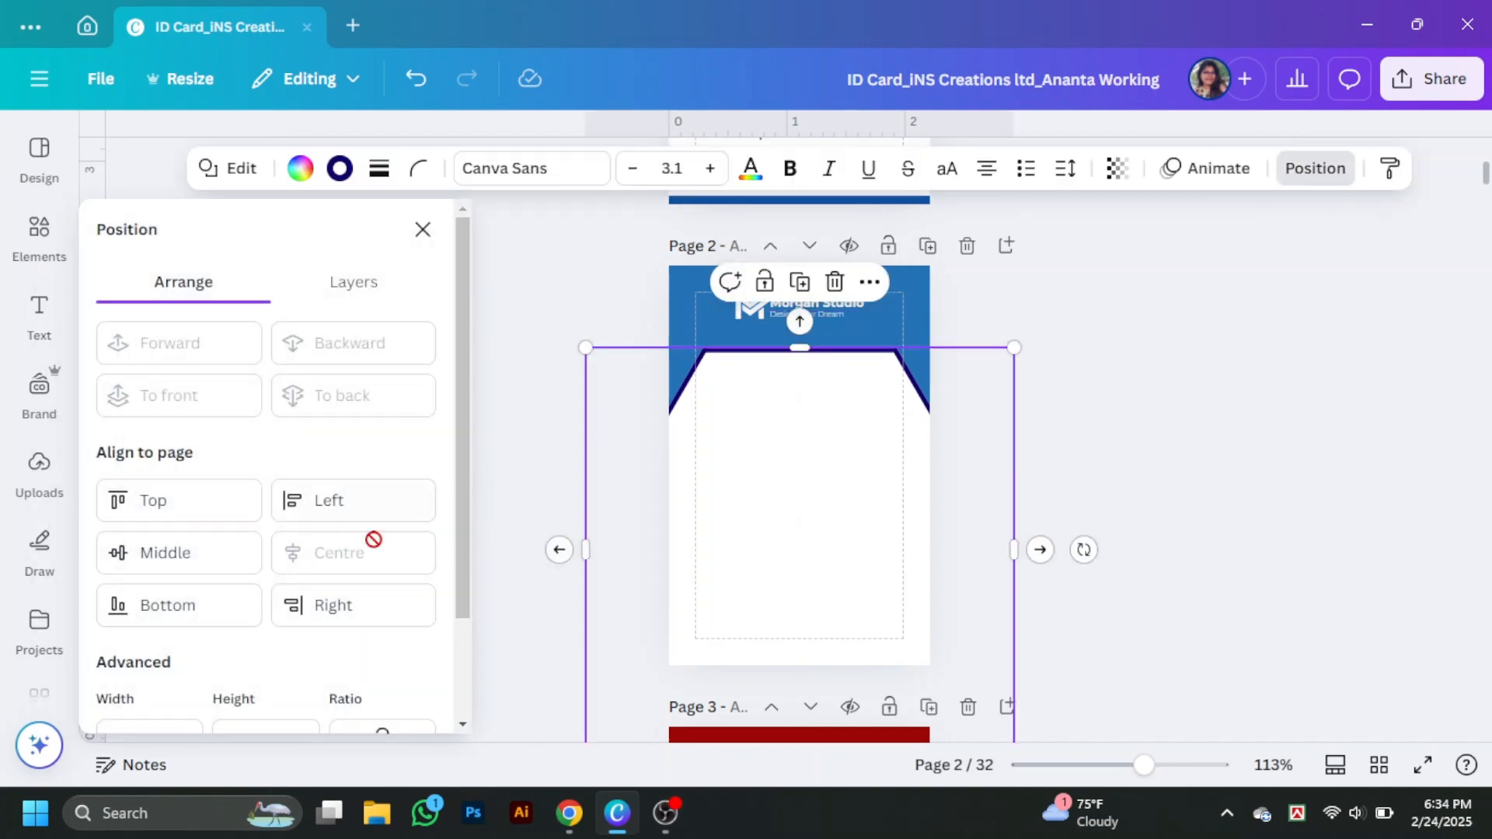
pyautogui.click(942, 472)
pyautogui.click(836, 488)
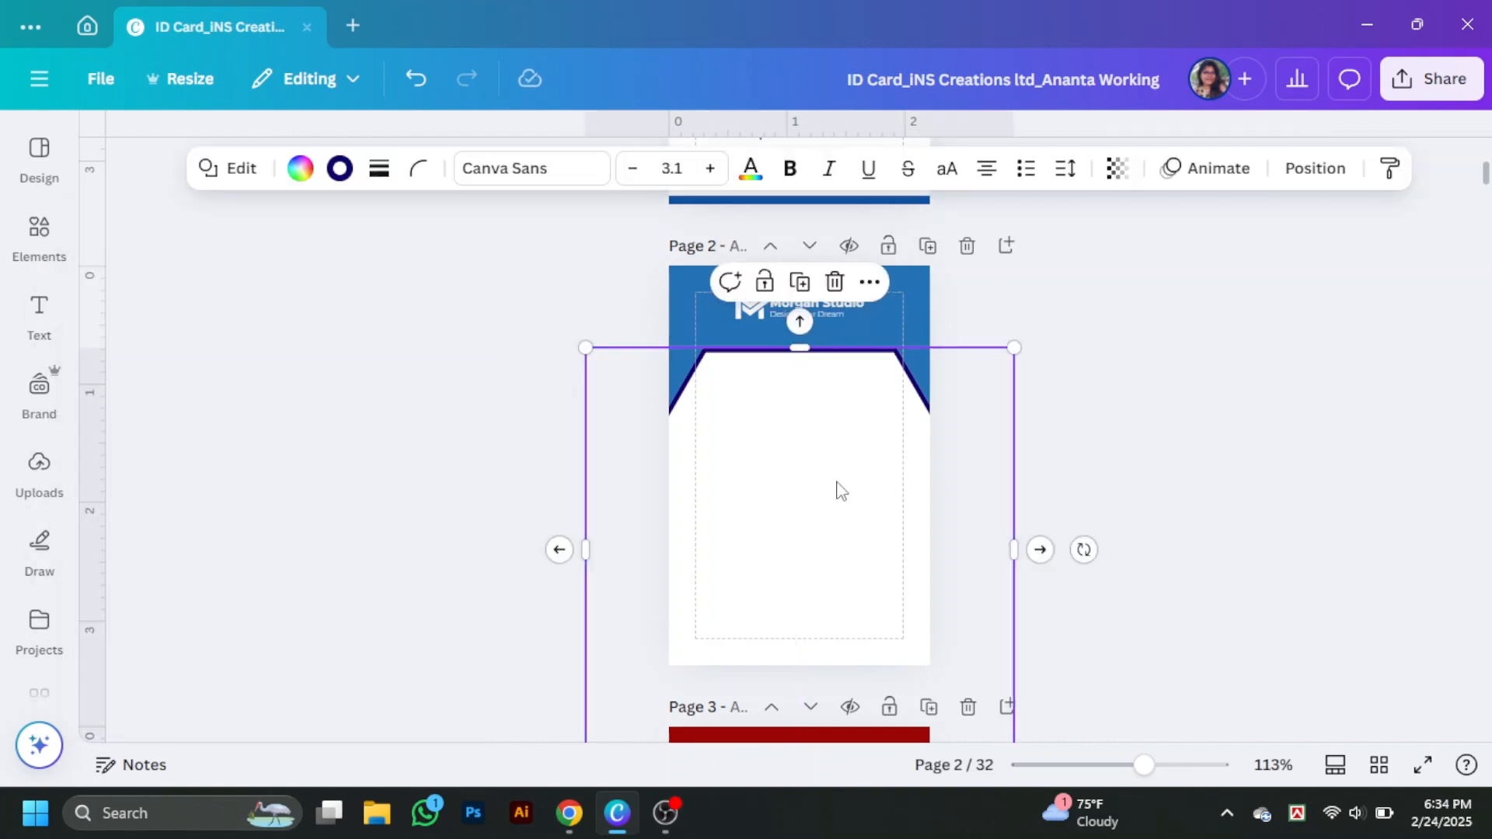
pyautogui.click(1123, 561)
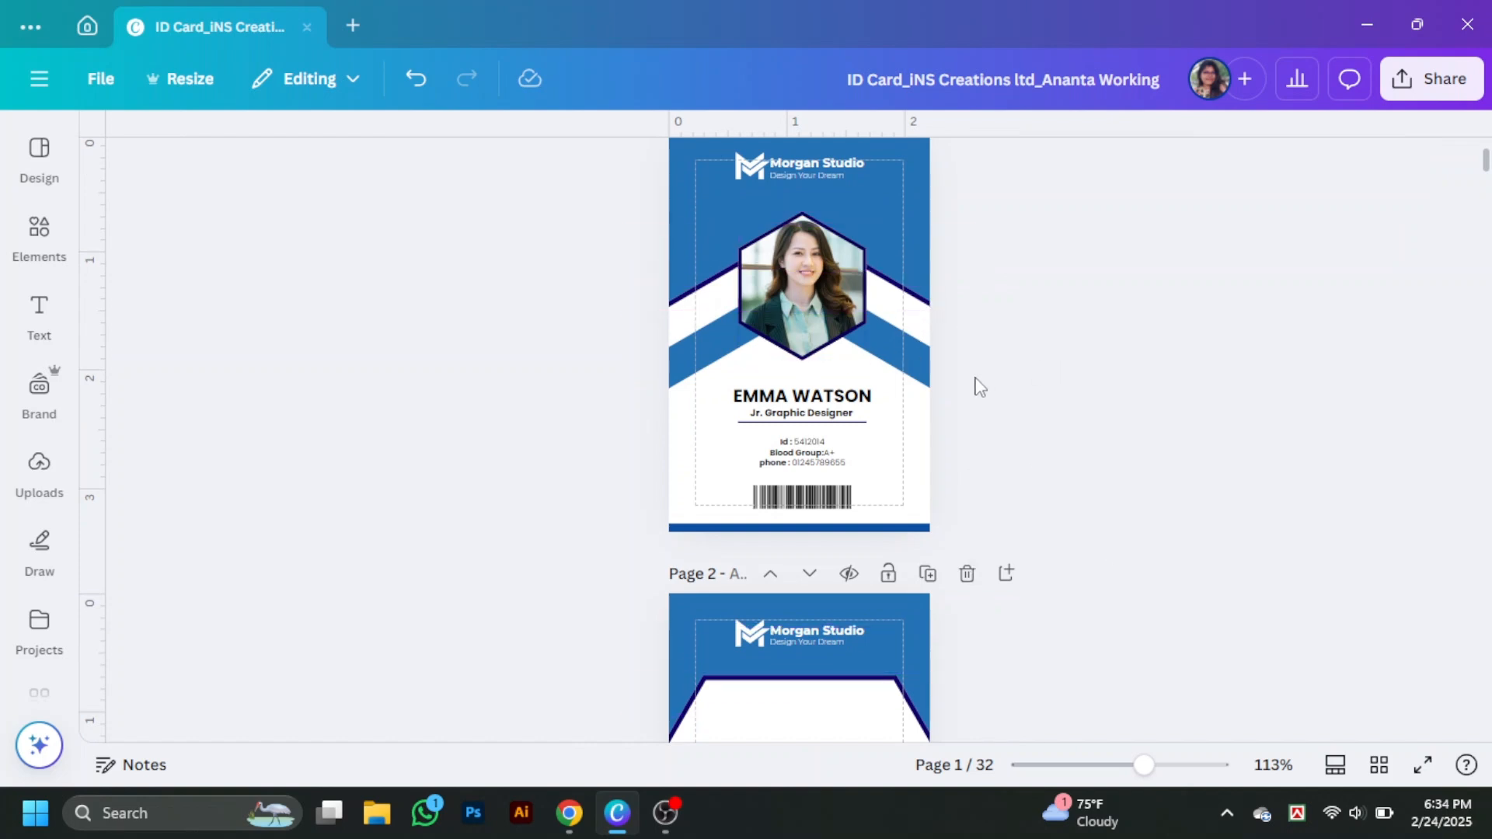
pyautogui.moveTo(967, 361); pyautogui.dragTo(930, 425)
pyautogui.click(1086, 391)
pyautogui.scroll(-7, 914, 414)
pyautogui.scroll(4, 1010, 474)
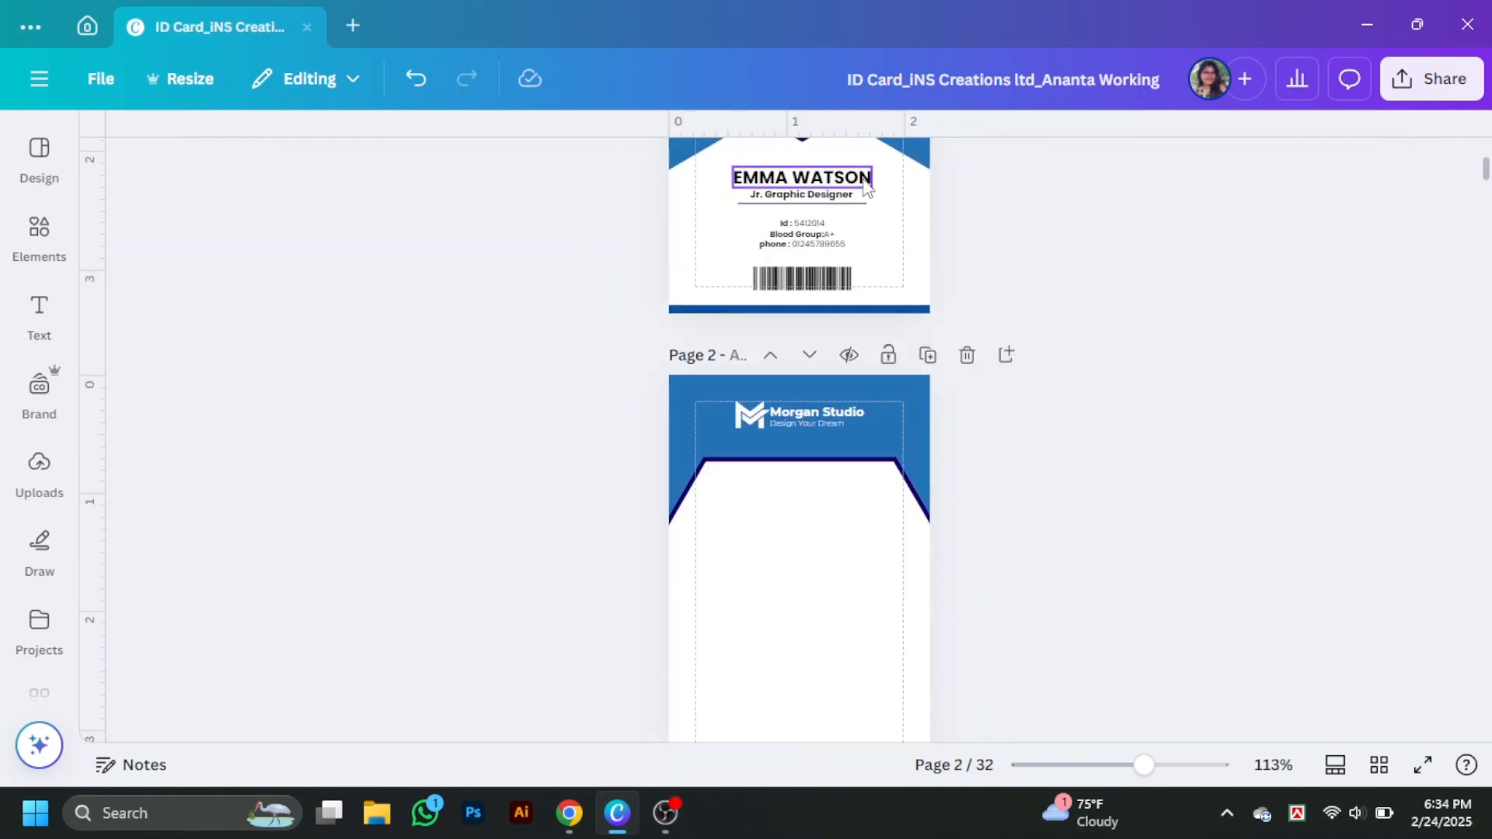
pyautogui.moveTo(867, 187); pyautogui.dragTo(830, 488)
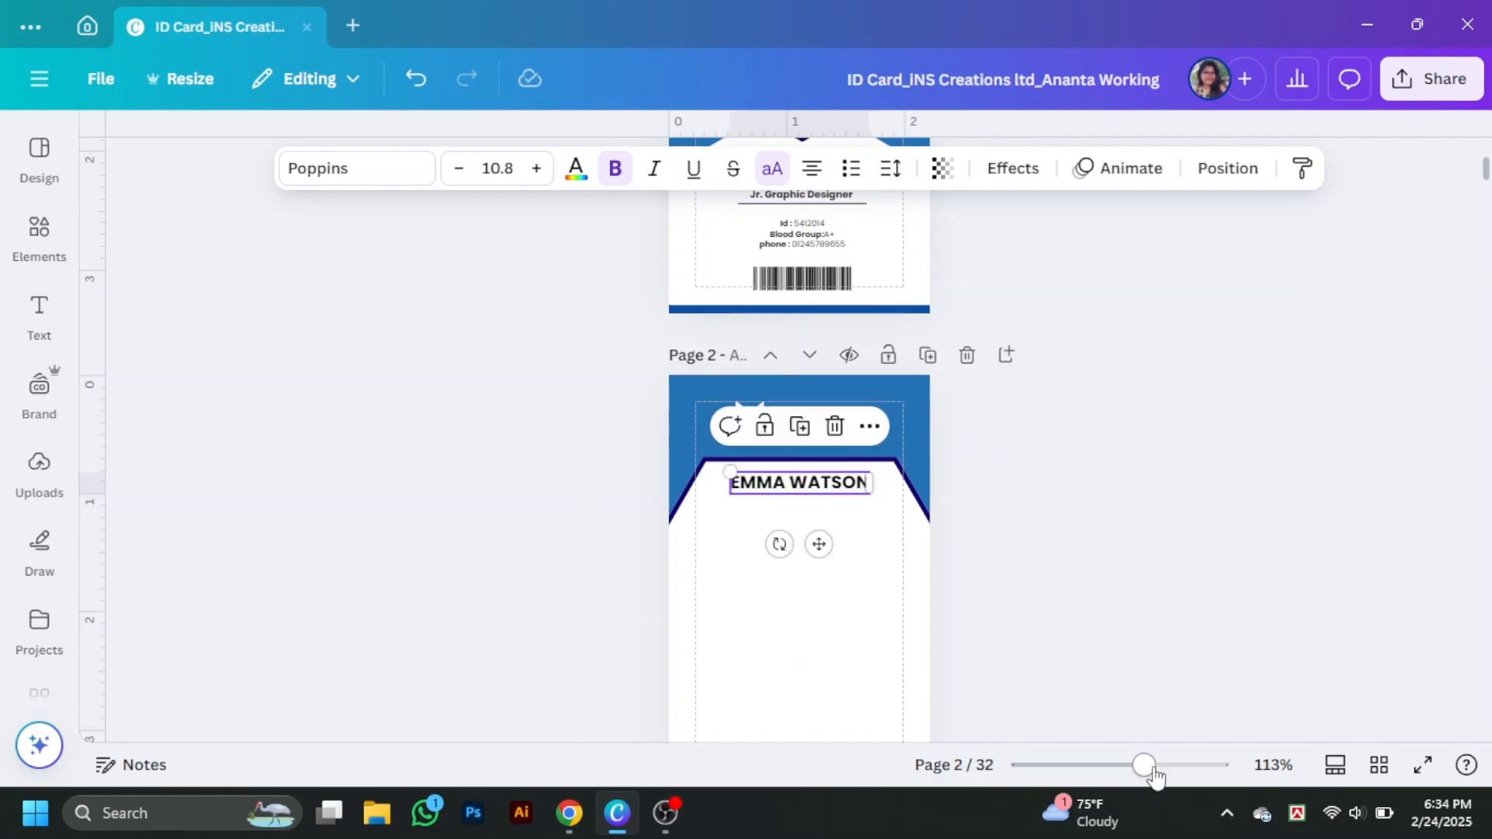
pyautogui.moveTo(1154, 769); pyautogui.dragTo(1191, 769)
pyautogui.tripleClick(836, 439)
pyautogui.write('TERMS')
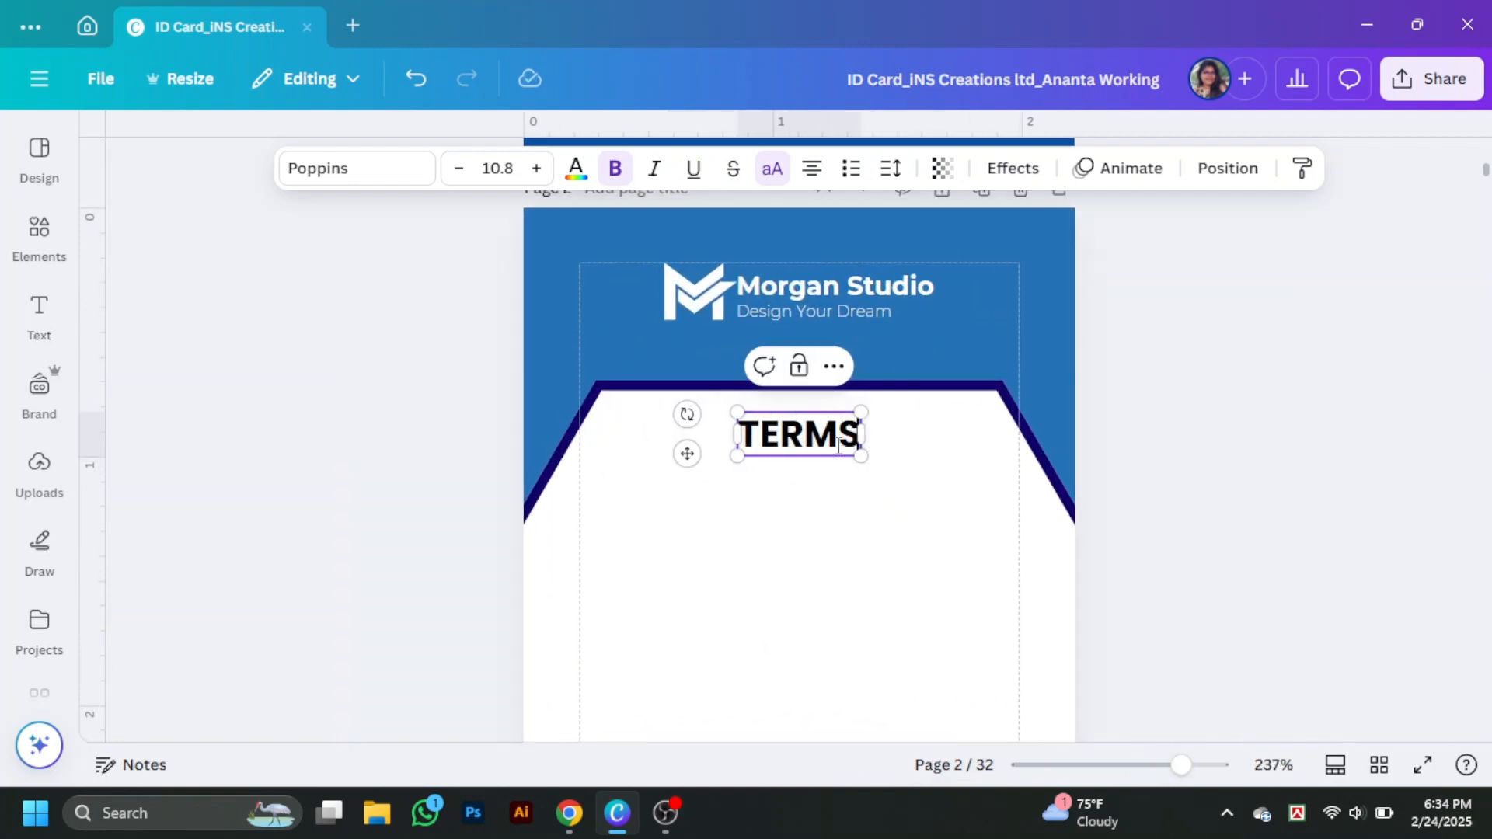
pyautogui.write(' & CONDITION')
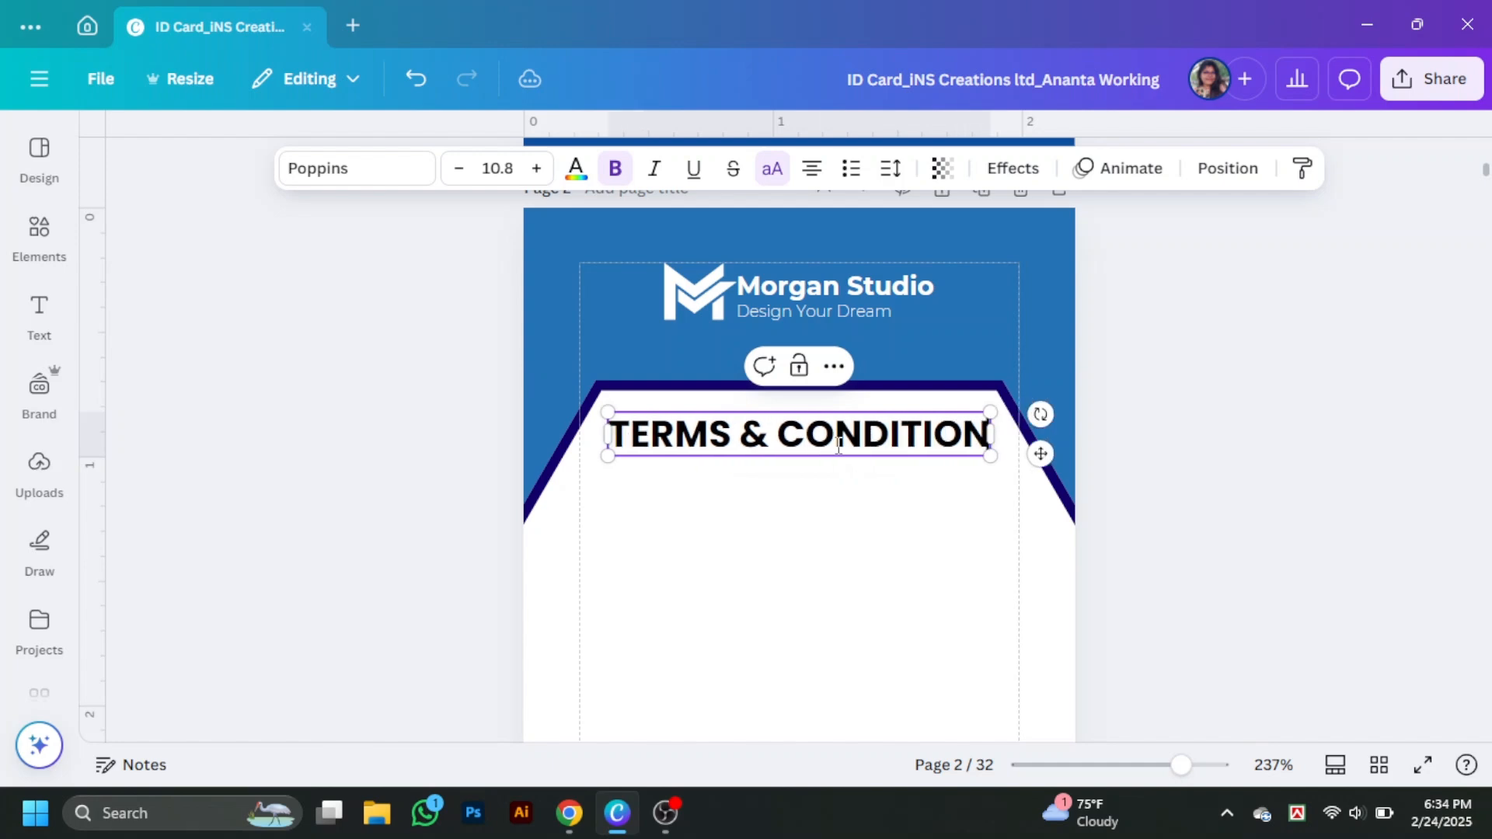
pyautogui.write('S :')
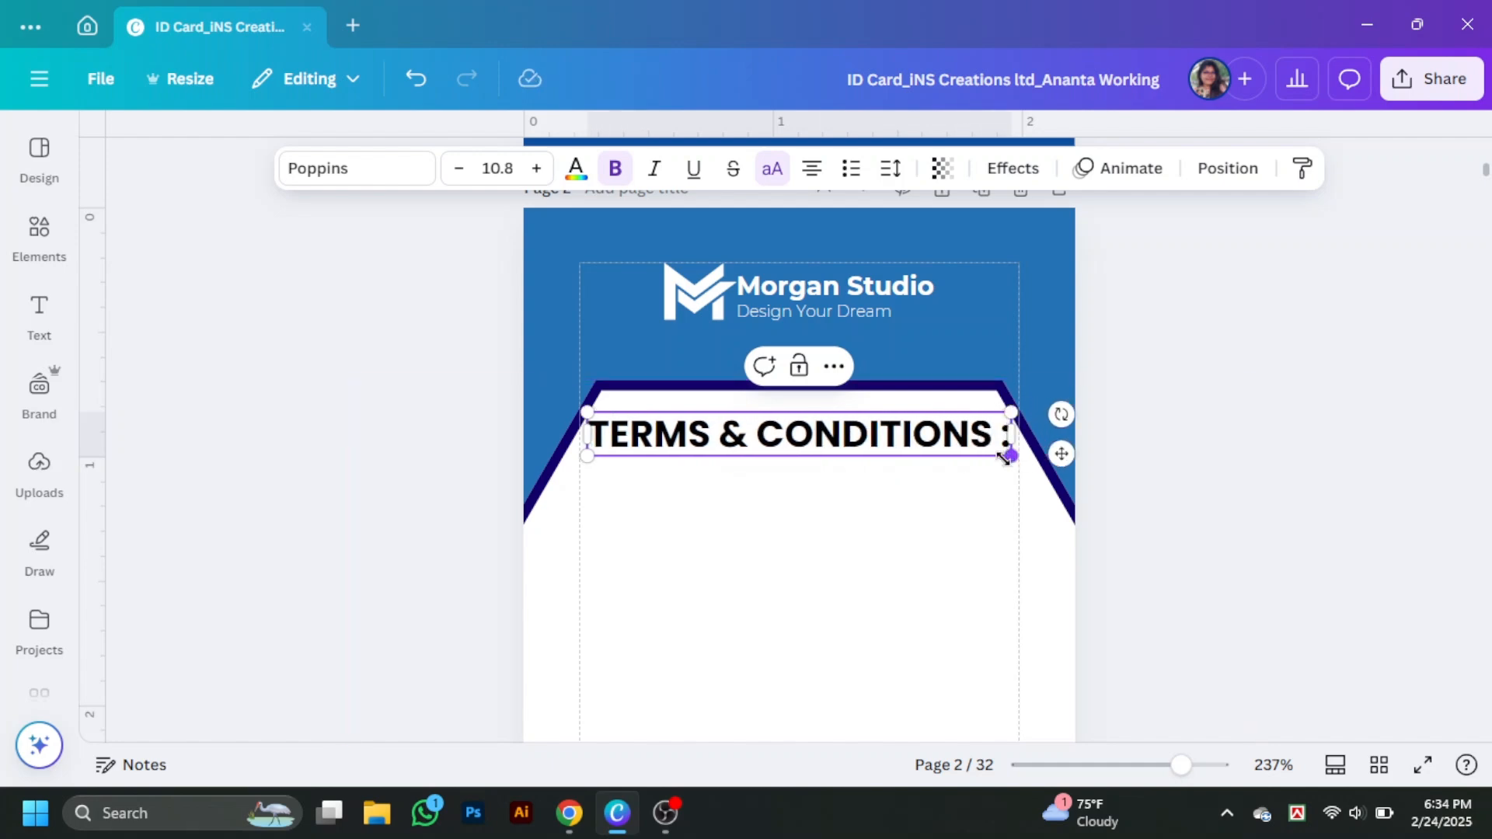
# - Shrink the TERMS & CONDITIONS heading, centre it on the card and colour it dark navy
pyautogui.moveTo(1008, 457); pyautogui.dragTo(828, 435)
pyautogui.moveTo(707, 426); pyautogui.dragTo(797, 427)
pyautogui.click(576, 168)
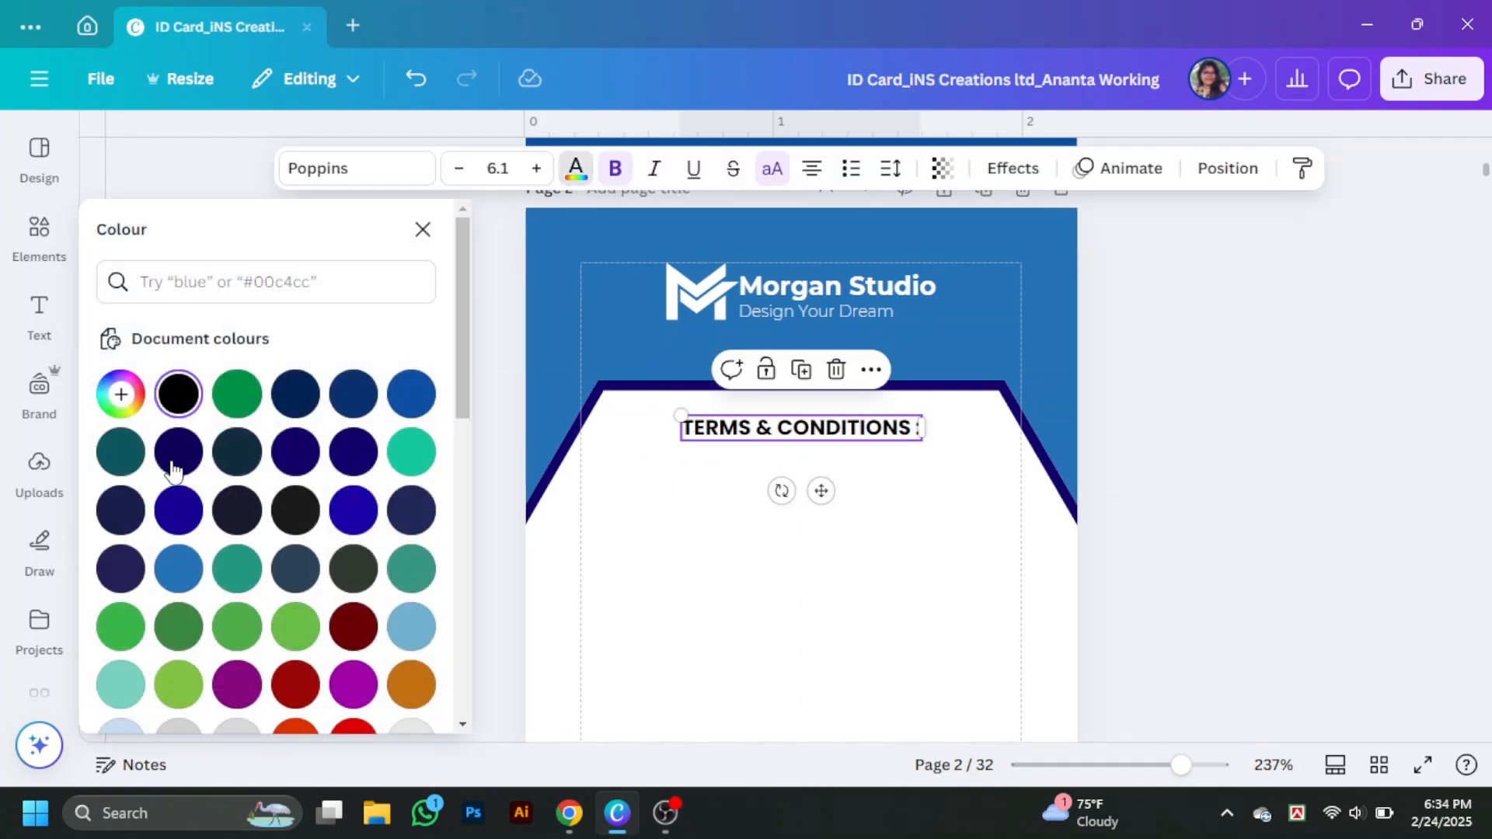
pyautogui.click(173, 465)
pyautogui.click(1209, 396)
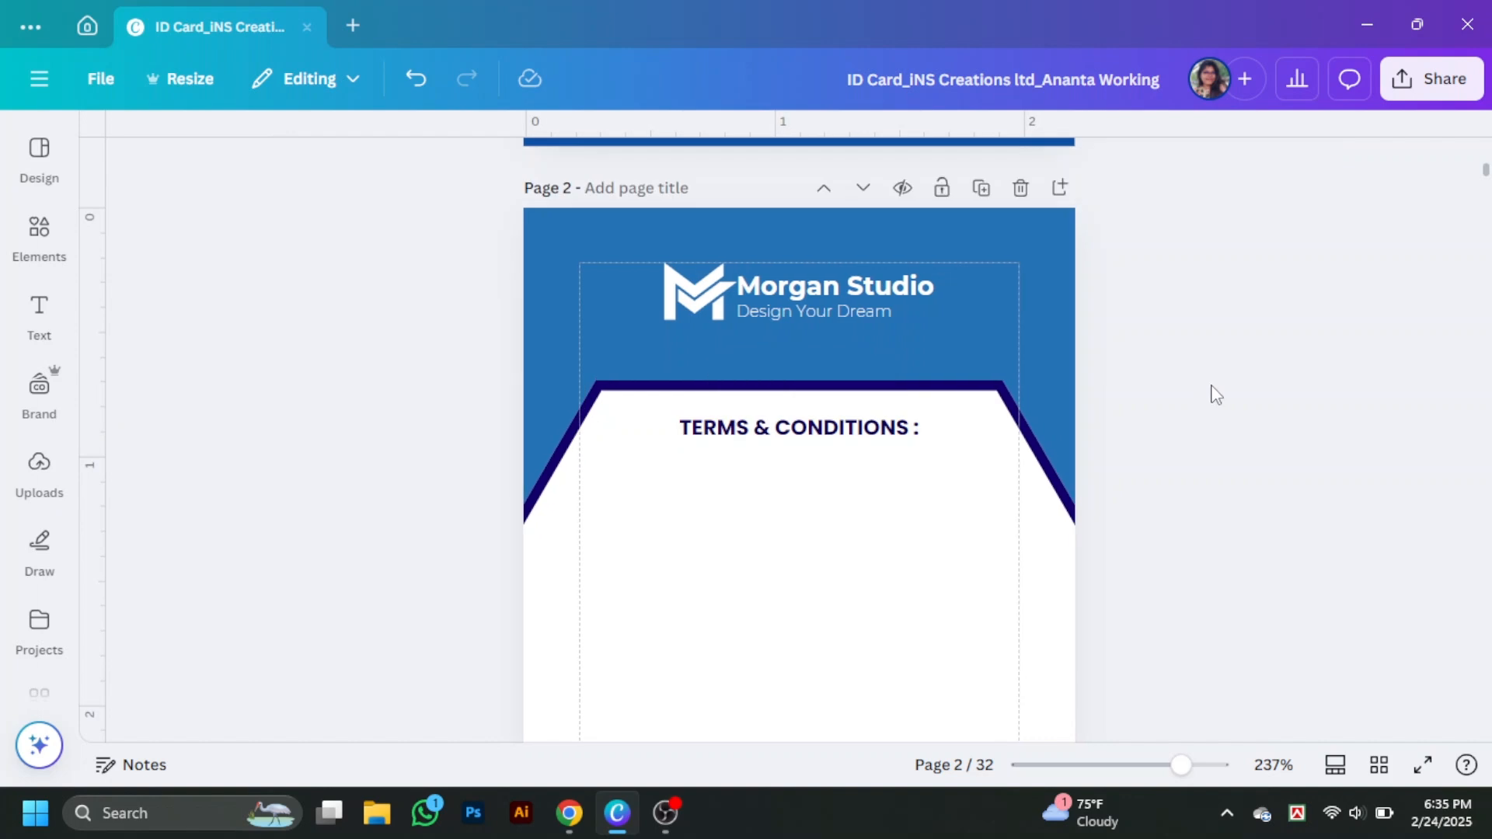
pyautogui.click(24, 245)
pyautogui.click(153, 148)
# - Add a small blue arrow bullet under the heading with pasted Lorem ipsum text beside it
pyautogui.write('bullet')
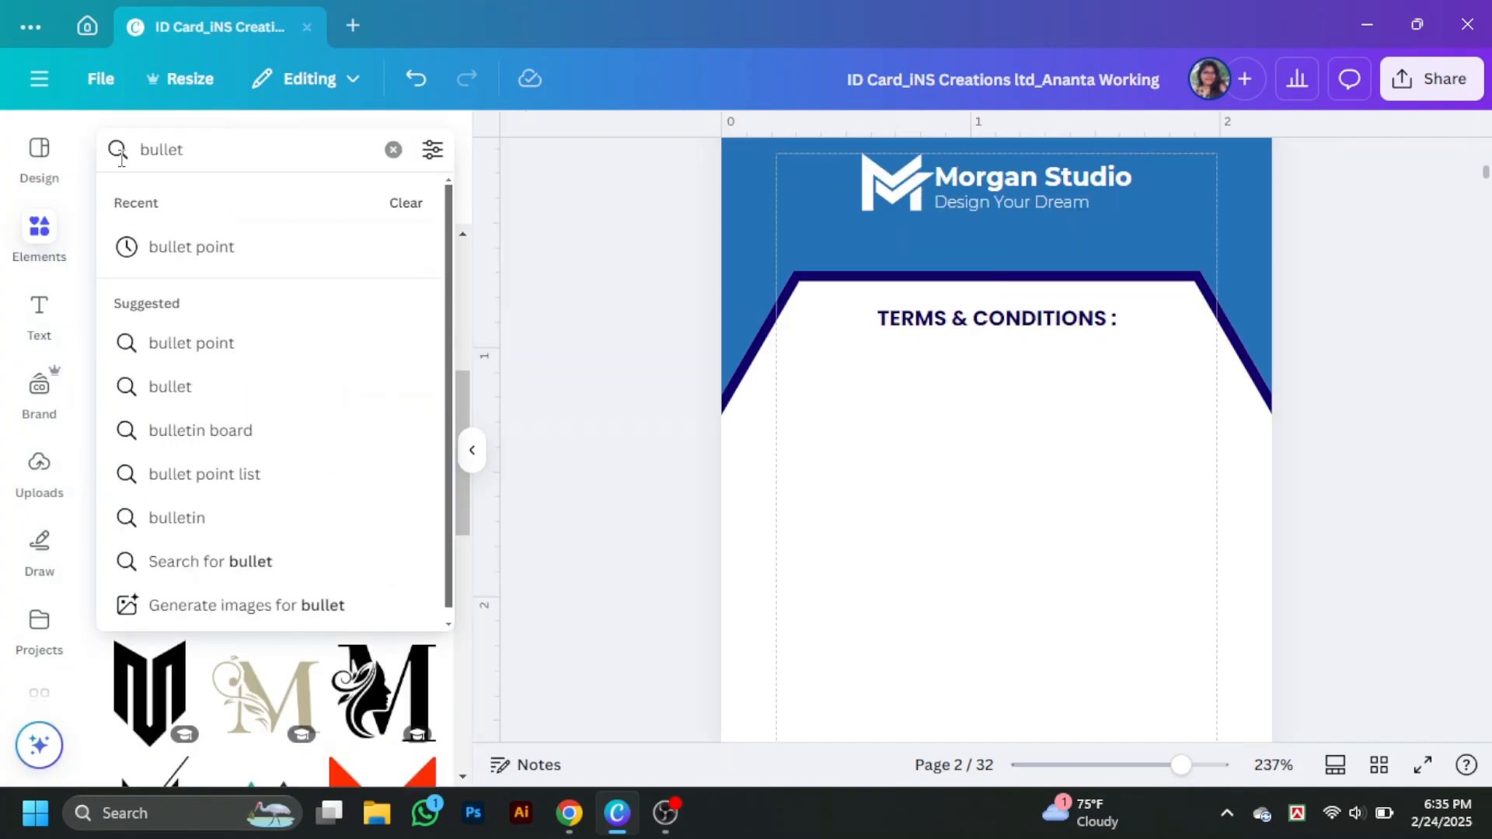
pyautogui.click(173, 246)
pyautogui.click(147, 472)
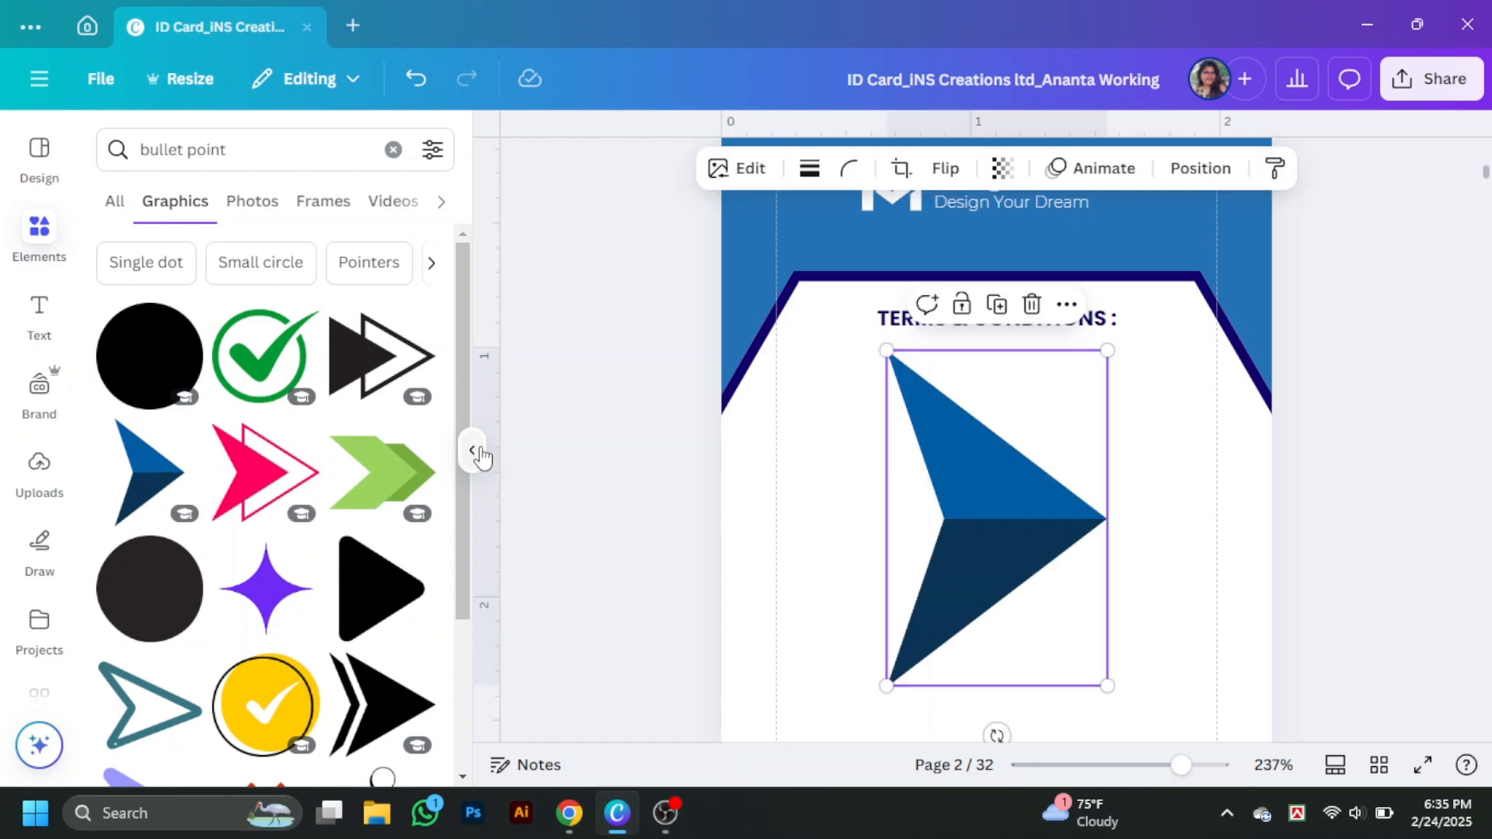
pyautogui.click(472, 450)
pyautogui.moveTo(909, 688); pyautogui.dragTo(608, 395)
pyautogui.hotkey('ctrl', 'v')
pyautogui.moveTo(896, 449); pyautogui.dragTo(905, 531)
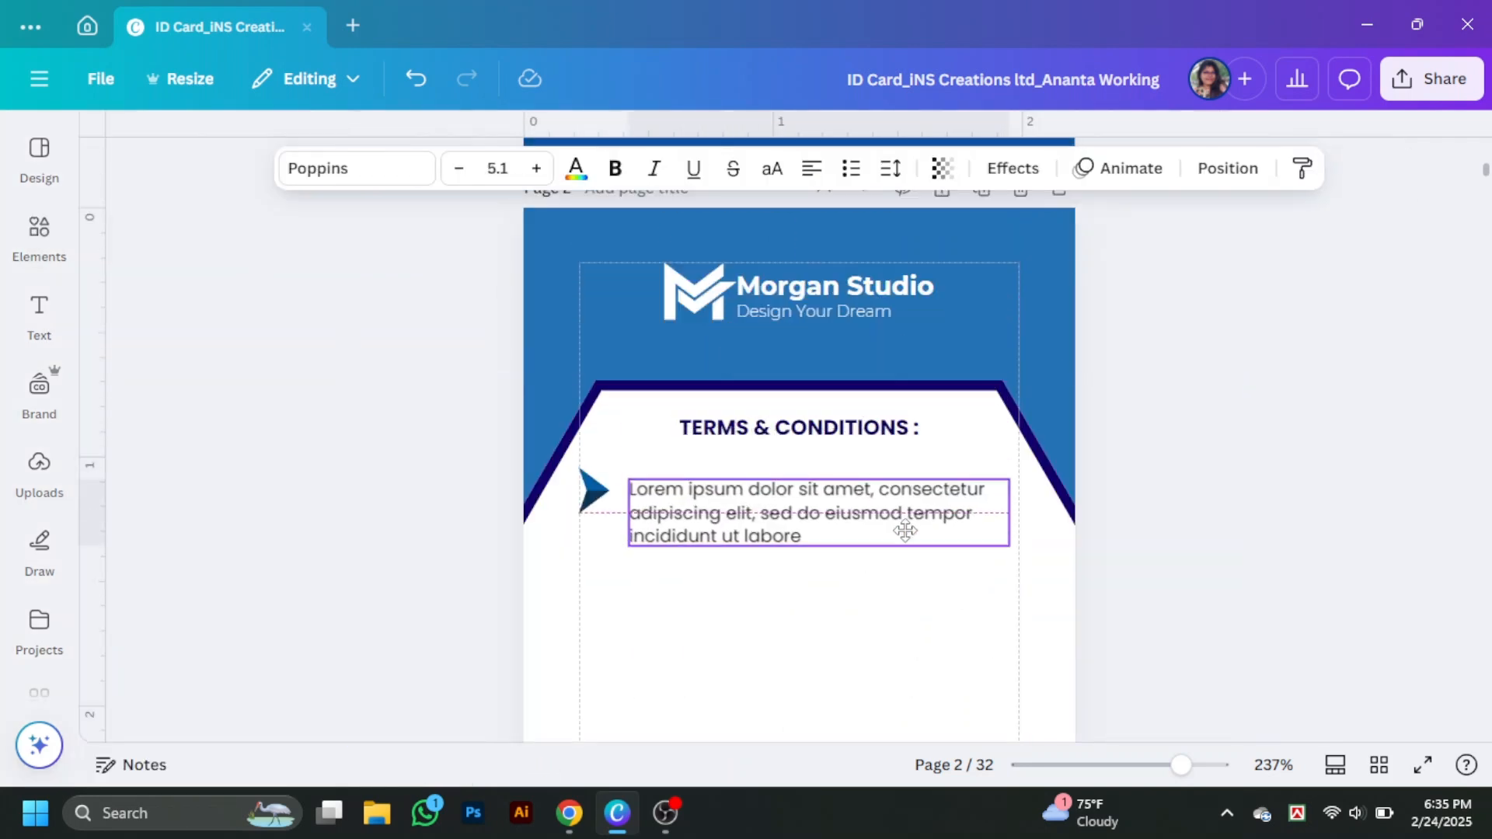
# - Duplicate the arrow and Lorem ipsum text as a second bullet, aligned with the first
pyautogui.moveTo(605, 475); pyautogui.dragTo(605, 579)
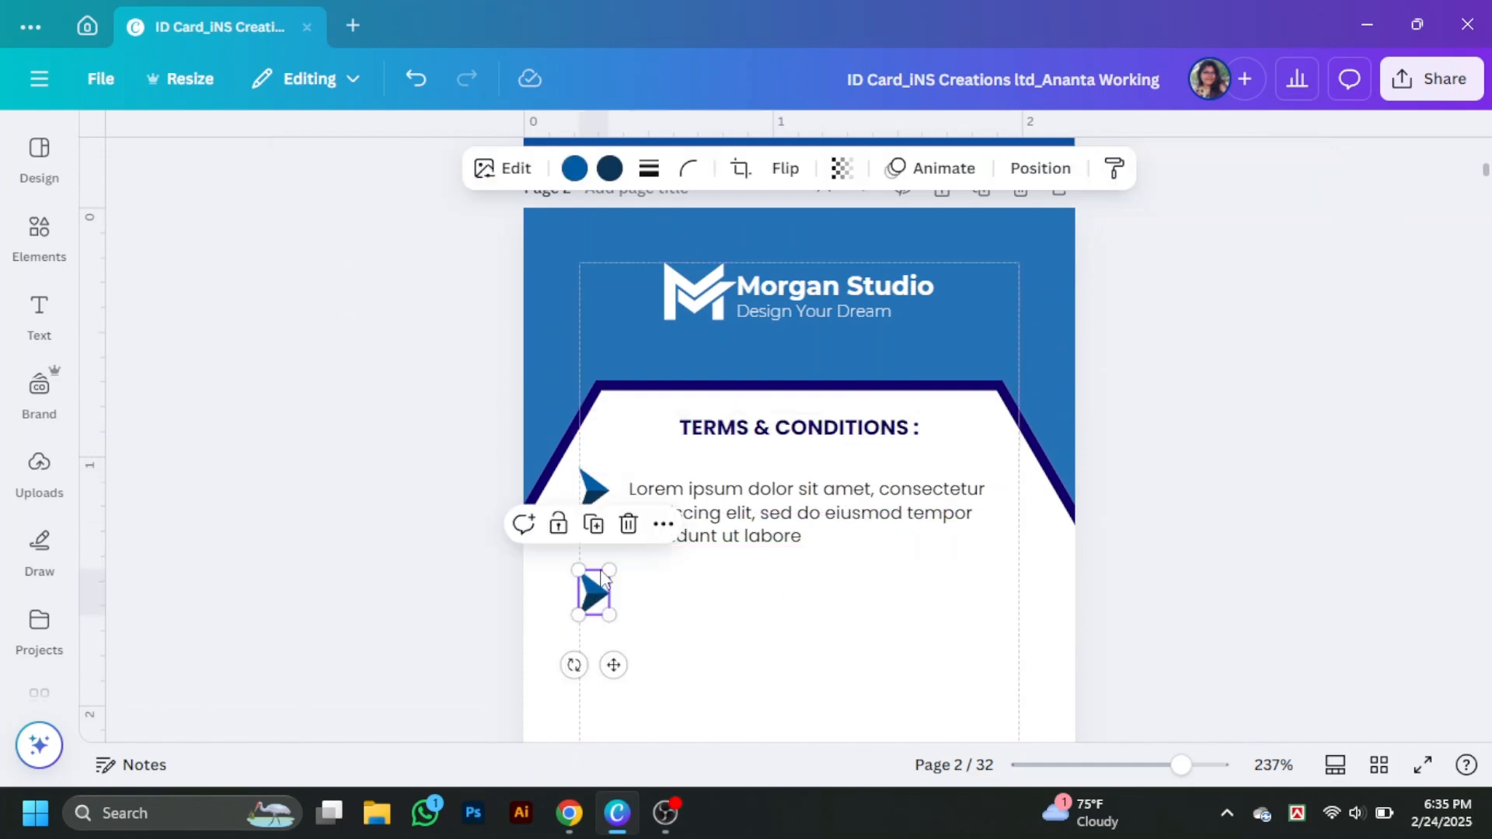
pyautogui.moveTo(766, 522)
pyautogui.mouseDown()
pyautogui.moveTo(765, 625)
pyautogui.moveTo(769, 505)
pyautogui.mouseUp()
pyautogui.click(751, 623)
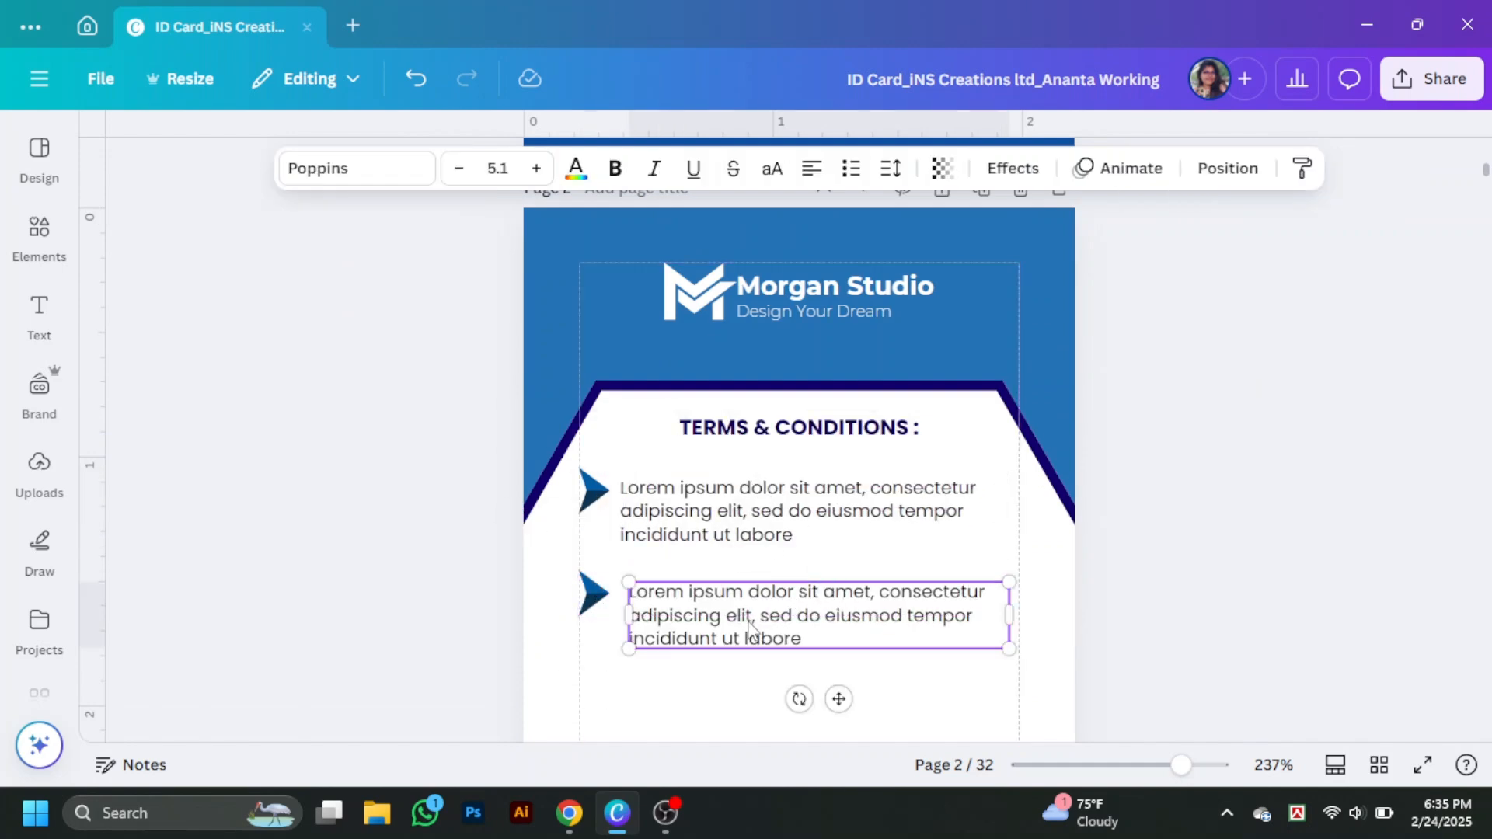
pyautogui.moveTo(750, 623); pyautogui.dragTo(741, 621)
pyautogui.moveTo(1149, 530); pyautogui.dragTo(956, 610)
pyautogui.click(1228, 169)
pyautogui.click(1201, 424)
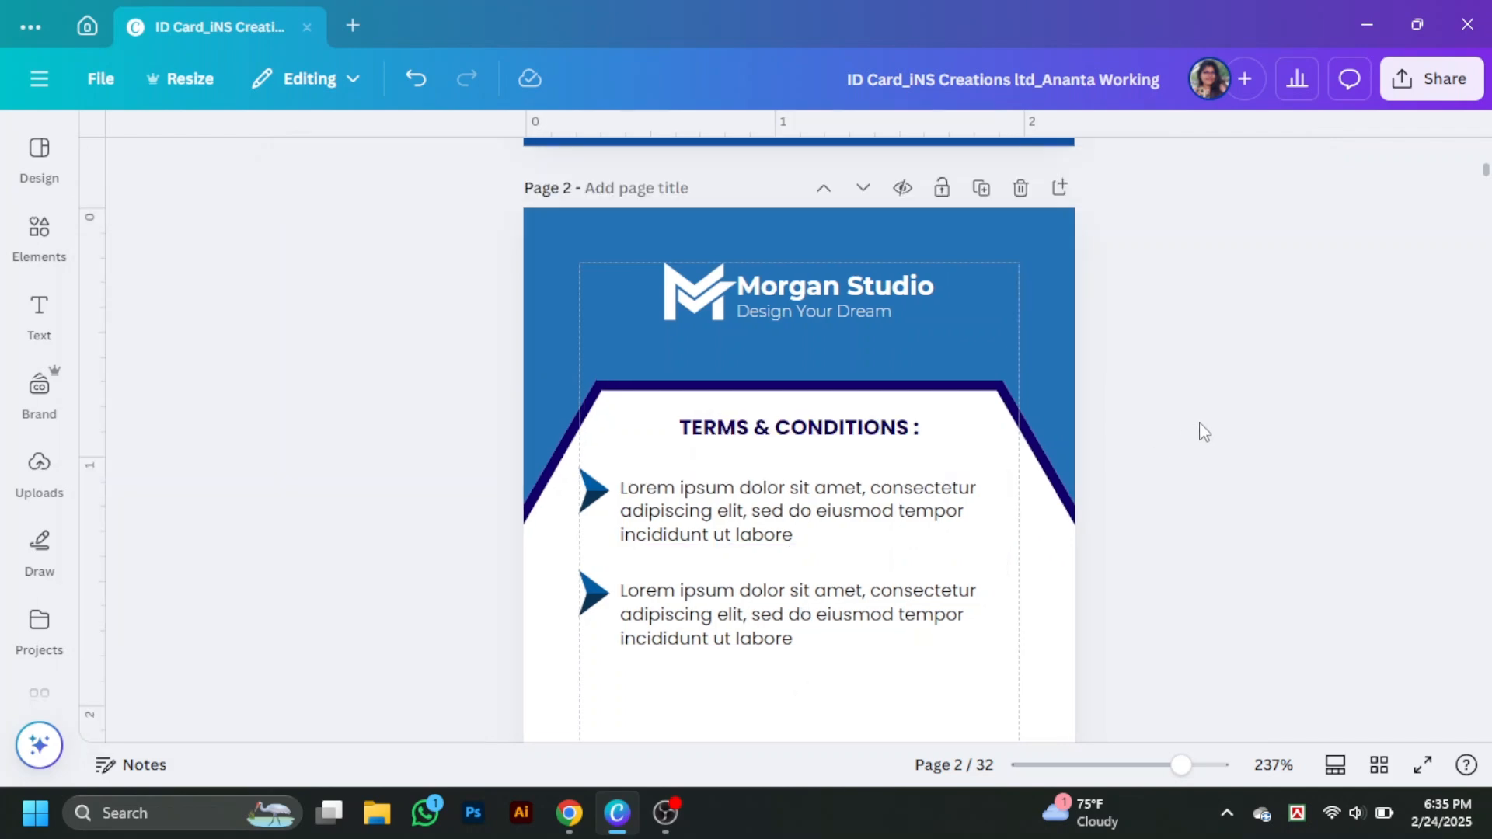
pyautogui.scroll(-4, 1204, 432)
pyautogui.click(40, 235)
# - Search Elements for 'hexa' and insert a hexagon shape
pyautogui.click(393, 149)
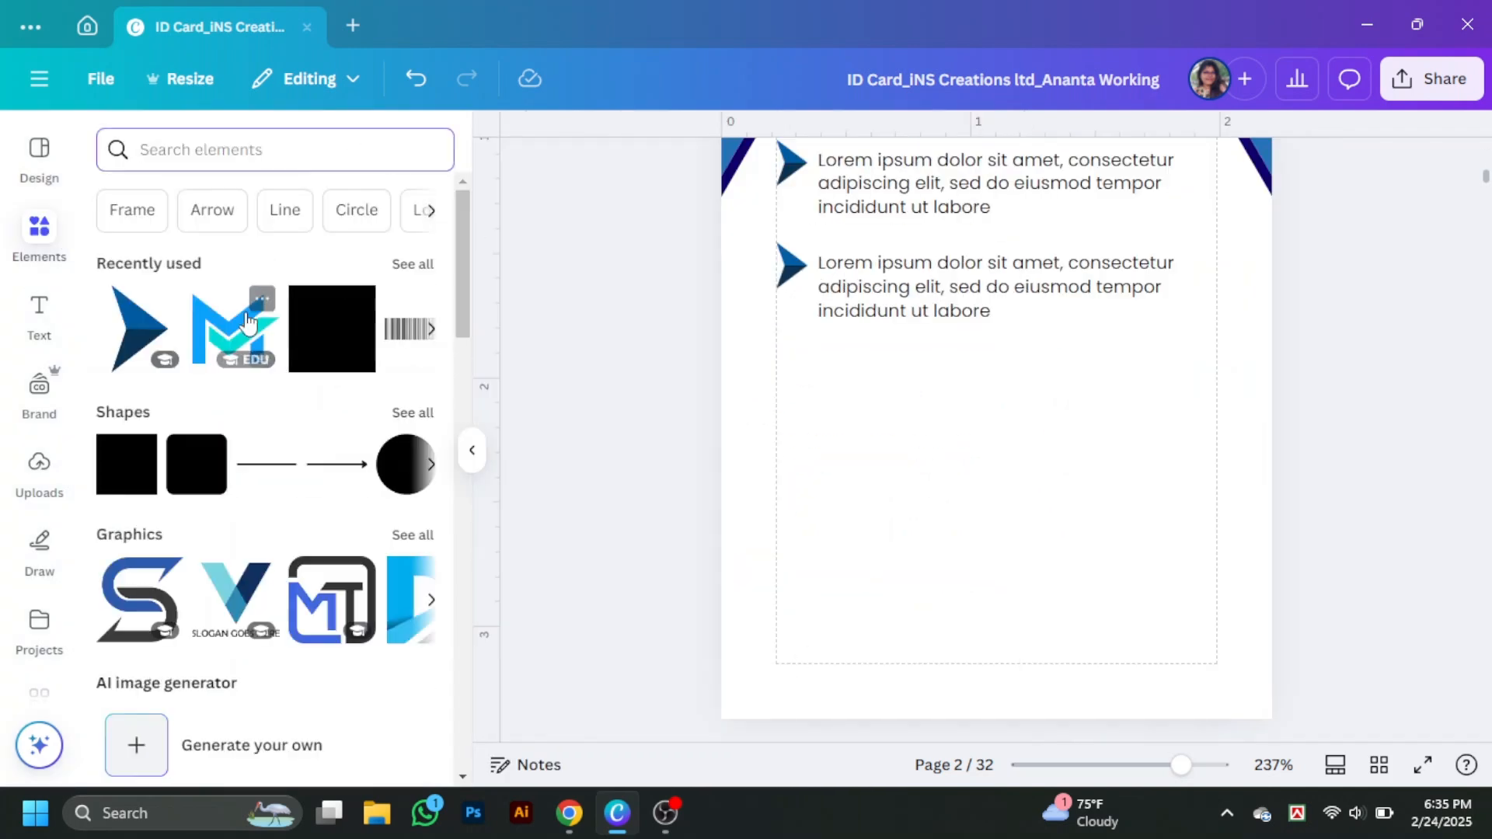
pyautogui.click(412, 263)
pyautogui.scroll(-3, 256, 497)
pyautogui.scroll(3, 256, 528)
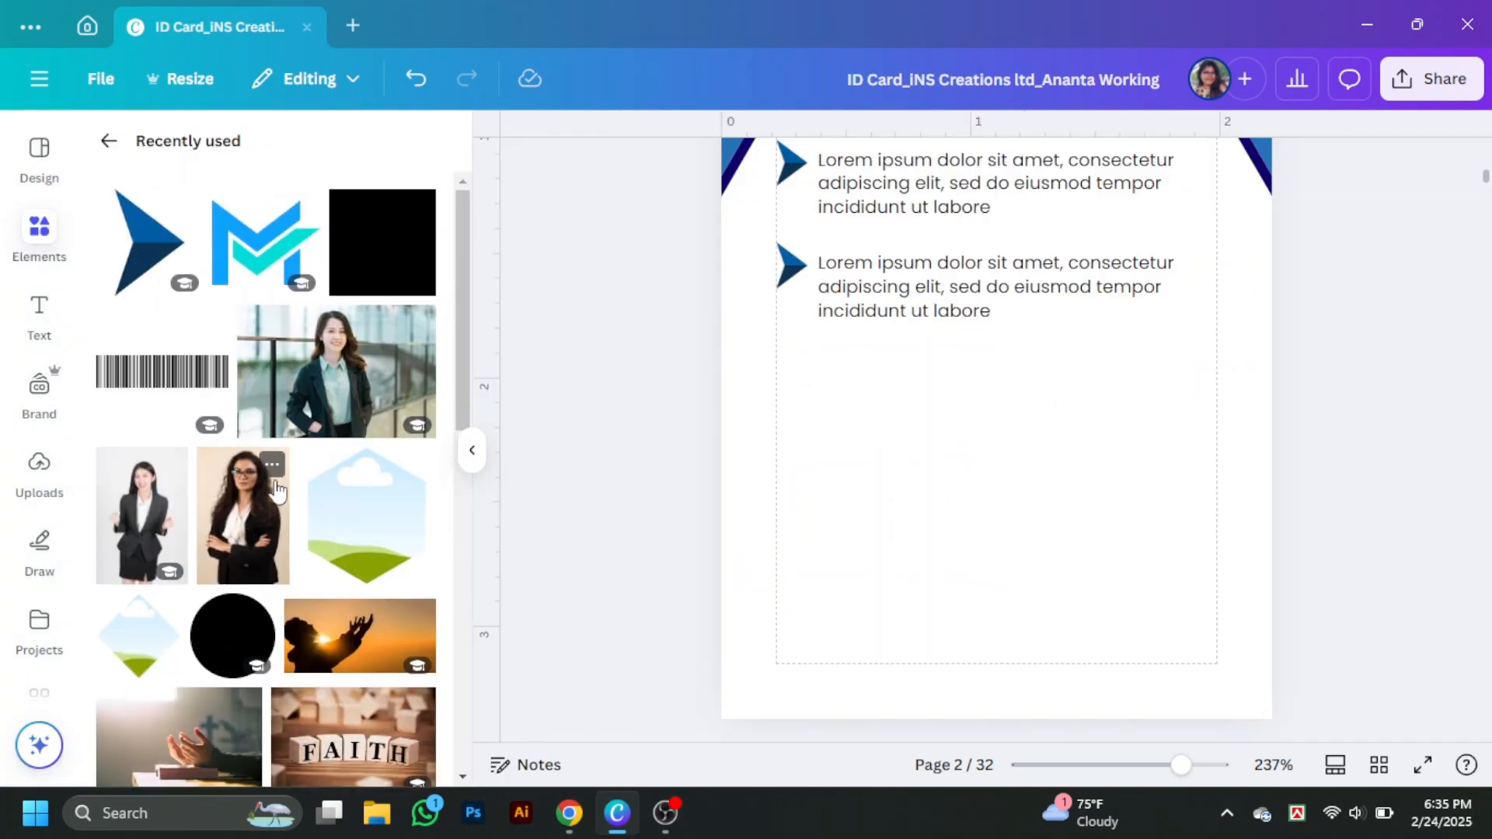
pyautogui.scroll(-2, 363, 530)
pyautogui.click(108, 141)
pyautogui.click(266, 148)
pyautogui.write('hexa')
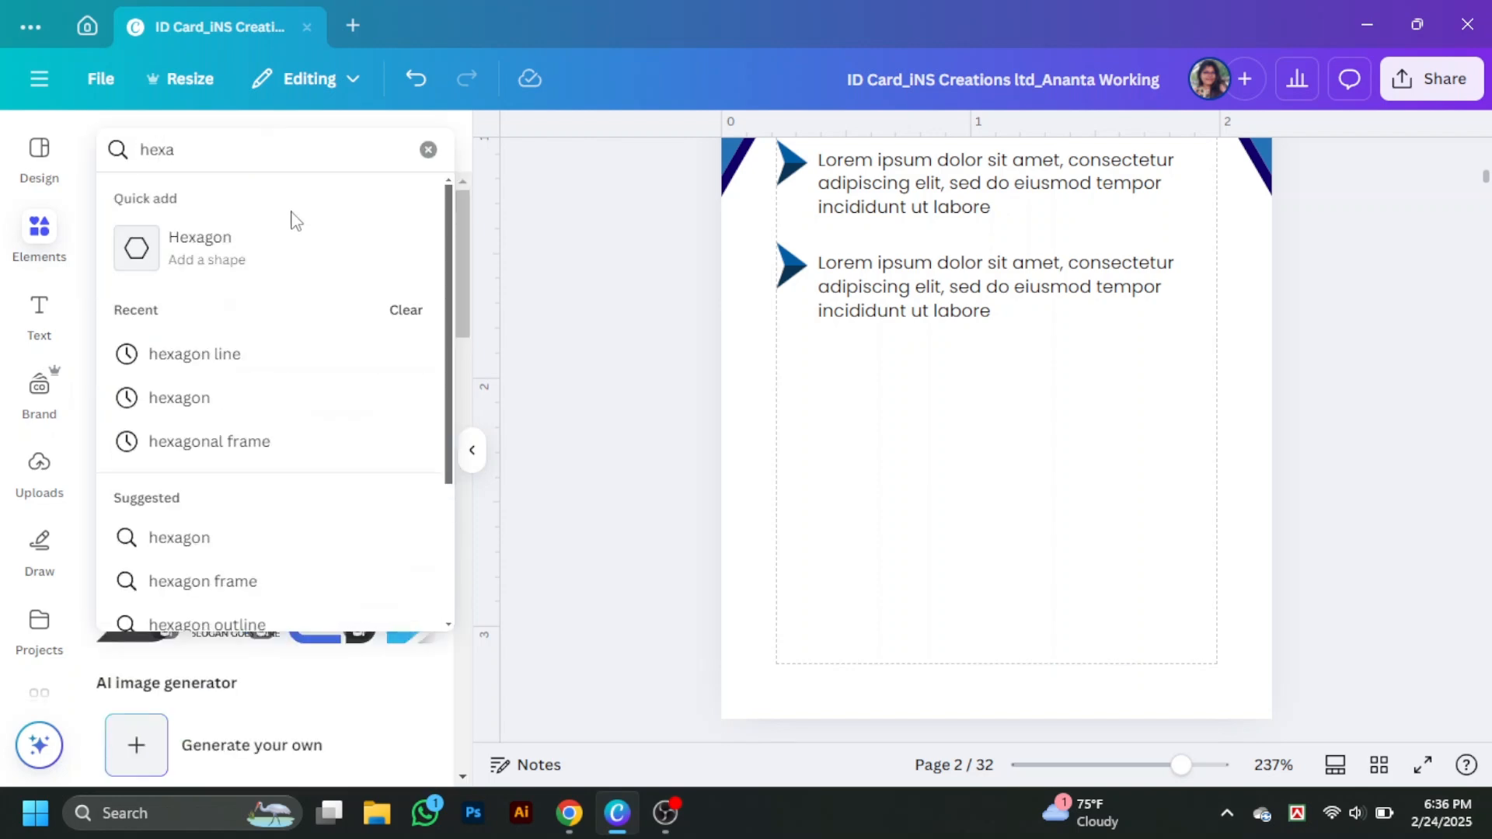
pyautogui.click(221, 248)
pyautogui.click(472, 451)
# - Rotate the hexagon point-up, enlarge it across the card width and place it near the bottom
pyautogui.moveTo(835, 292); pyautogui.dragTo(835, 434)
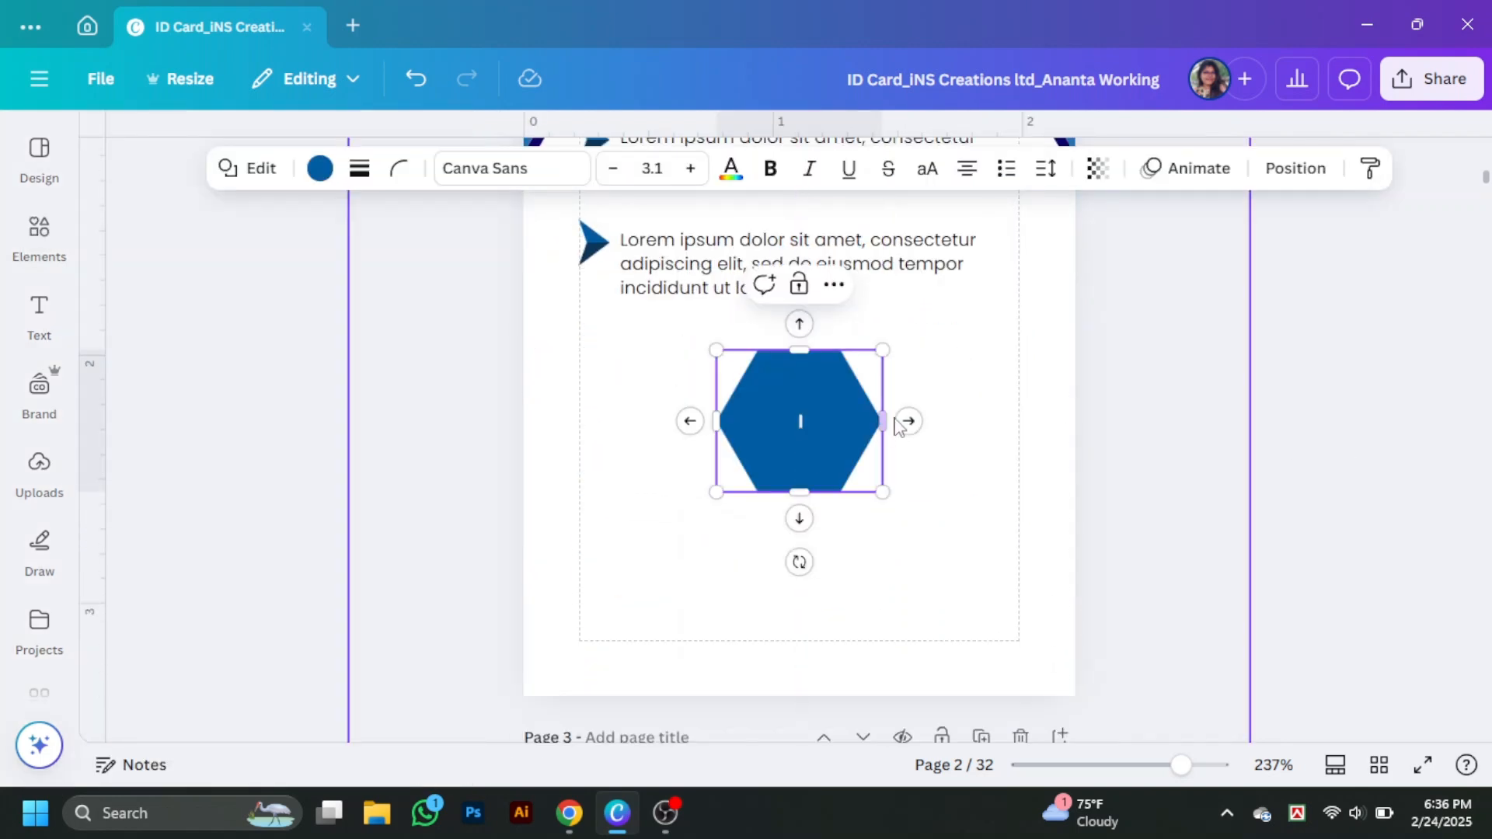
pyautogui.moveTo(800, 562); pyautogui.dragTo(649, 438)
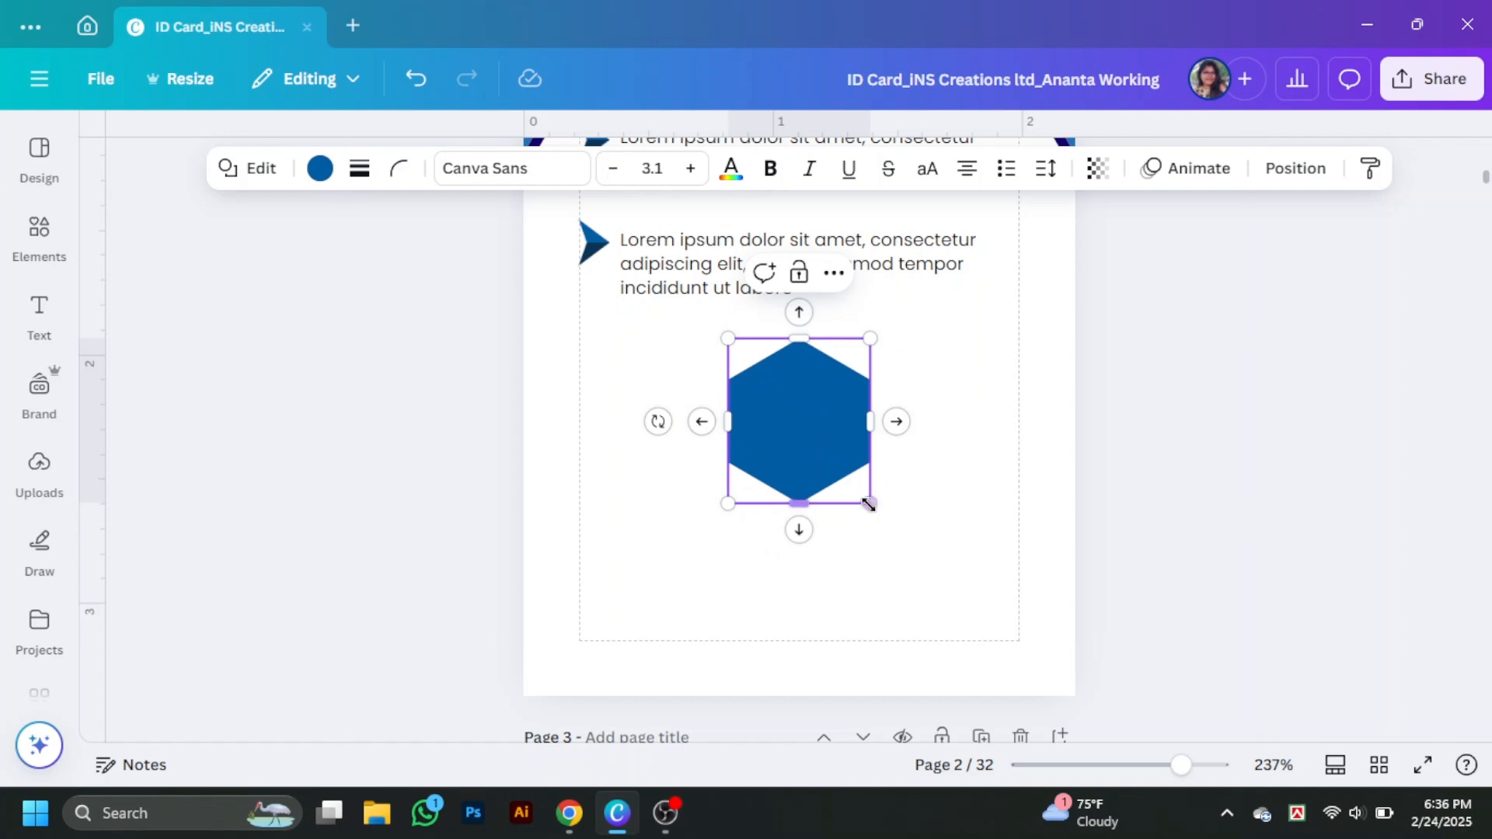
pyautogui.moveTo(870, 505); pyautogui.dragTo(1290, 805)
pyautogui.moveTo(1019, 634); pyautogui.dragTo(813, 651)
pyautogui.moveTo(999, 356); pyautogui.dragTo(1155, 310)
pyautogui.moveTo(978, 447); pyautogui.dragTo(972, 589)
pyautogui.scroll(-3, 1021, 405)
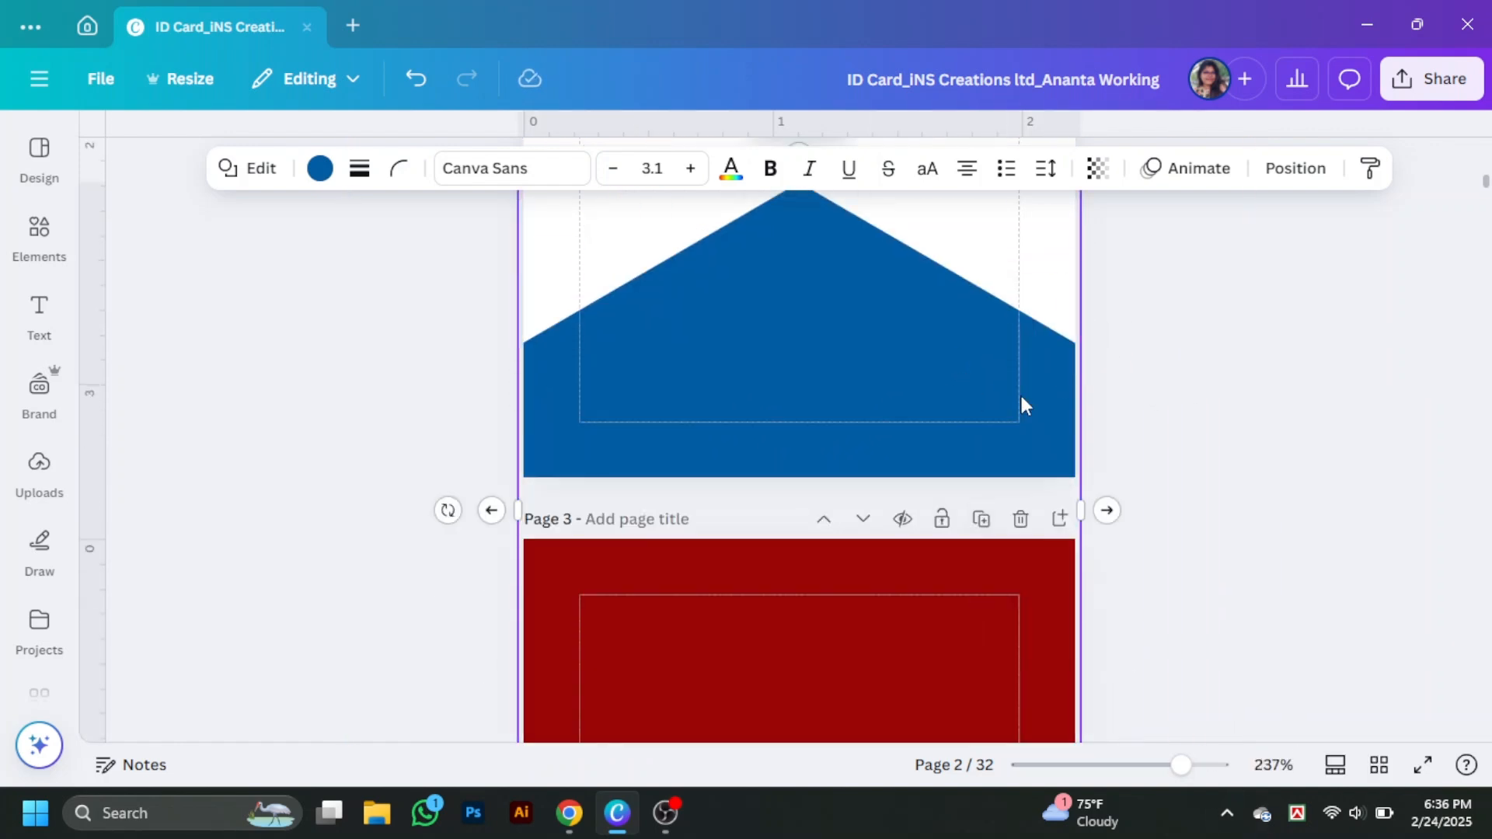
pyautogui.moveTo(1021, 405); pyautogui.dragTo(969, 406)
# - Colour an overlapping hexagon white so the blue one shows as a chevron
pyautogui.click(909, 443)
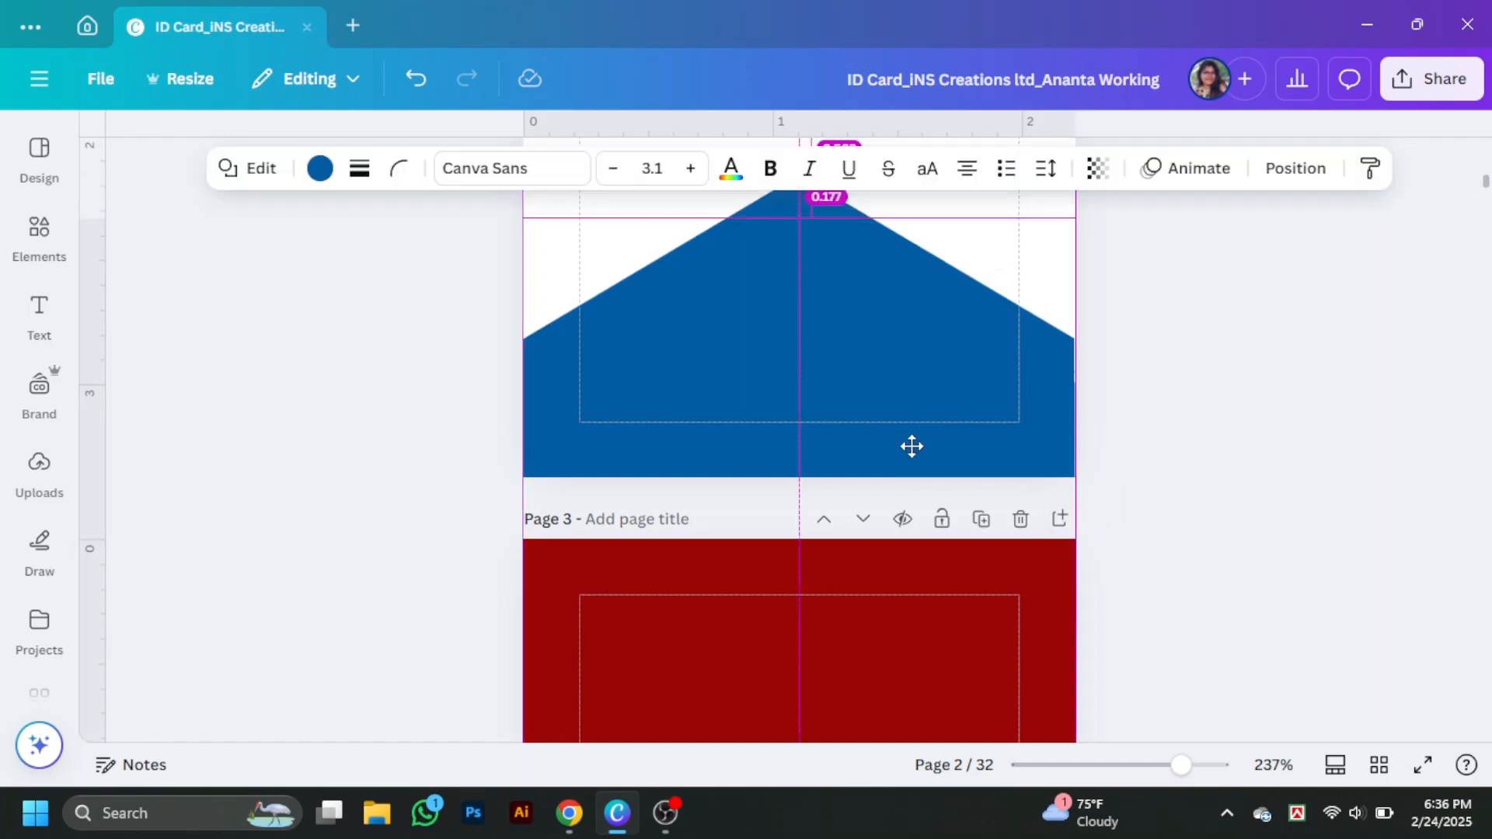
pyautogui.click(320, 168)
pyautogui.scroll(-4, 315, 567)
pyautogui.click(236, 537)
pyautogui.click(1259, 505)
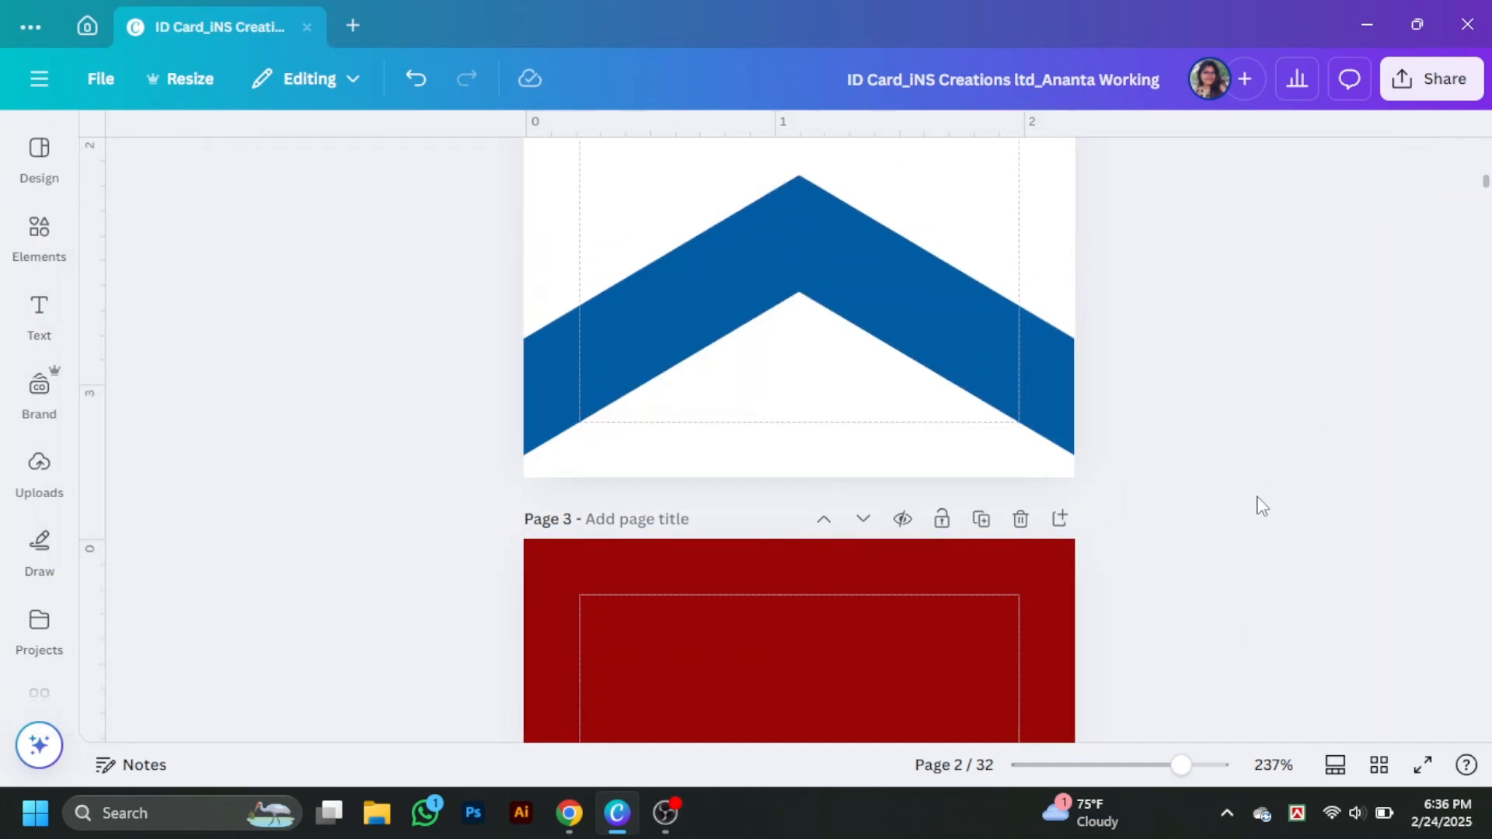
pyautogui.scroll(3, 1243, 509)
pyautogui.moveTo(829, 627); pyautogui.dragTo(827, 592)
pyautogui.keyDown('shift'); pyautogui.click(914, 491); pyautogui.keyUp('shift')
pyautogui.click(1295, 169)
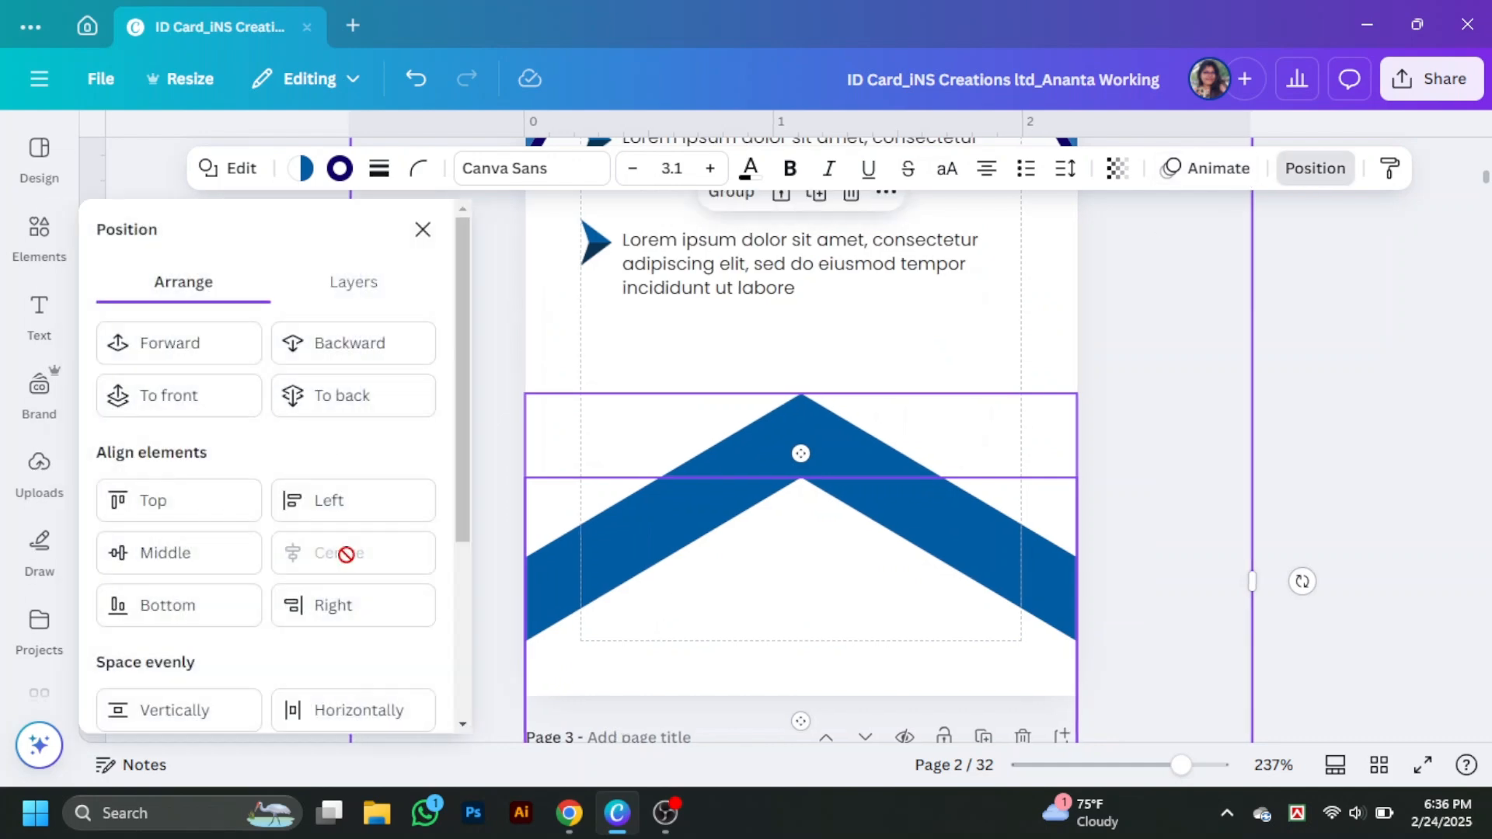
pyautogui.click(1369, 378)
# - Shrink the white hexagon, fill it black and centre it on the chevron's peak
pyautogui.moveTo(895, 676); pyautogui.dragTo(909, 370)
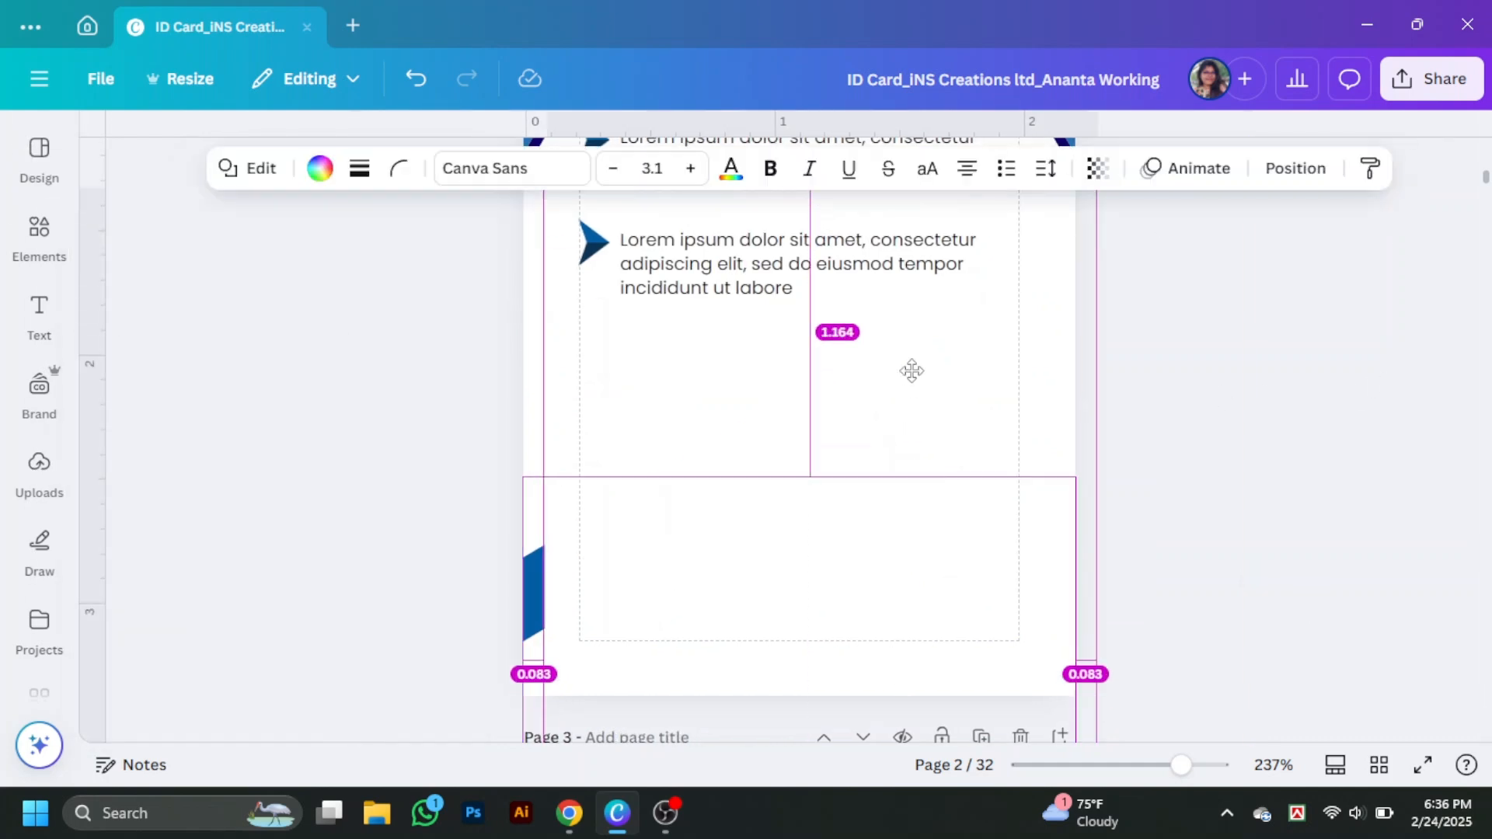
pyautogui.scroll(2, 1116, 366)
pyautogui.moveTo(1096, 406); pyautogui.dragTo(989, 549)
pyautogui.scroll(-2, 989, 549)
pyautogui.moveTo(673, 694); pyautogui.dragTo(749, 524)
pyautogui.moveTo(947, 672); pyautogui.dragTo(835, 459)
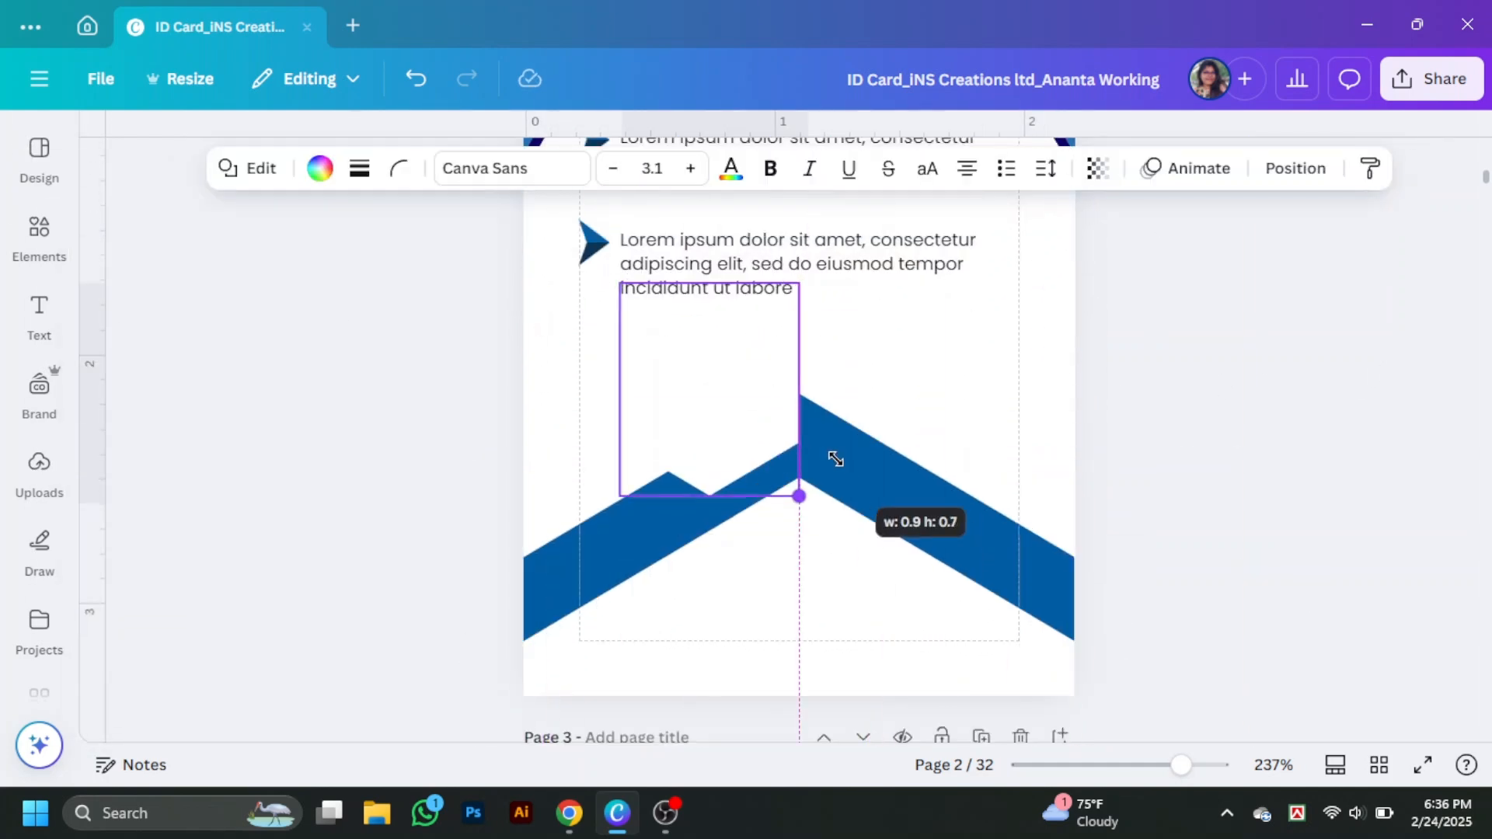
pyautogui.click(319, 168)
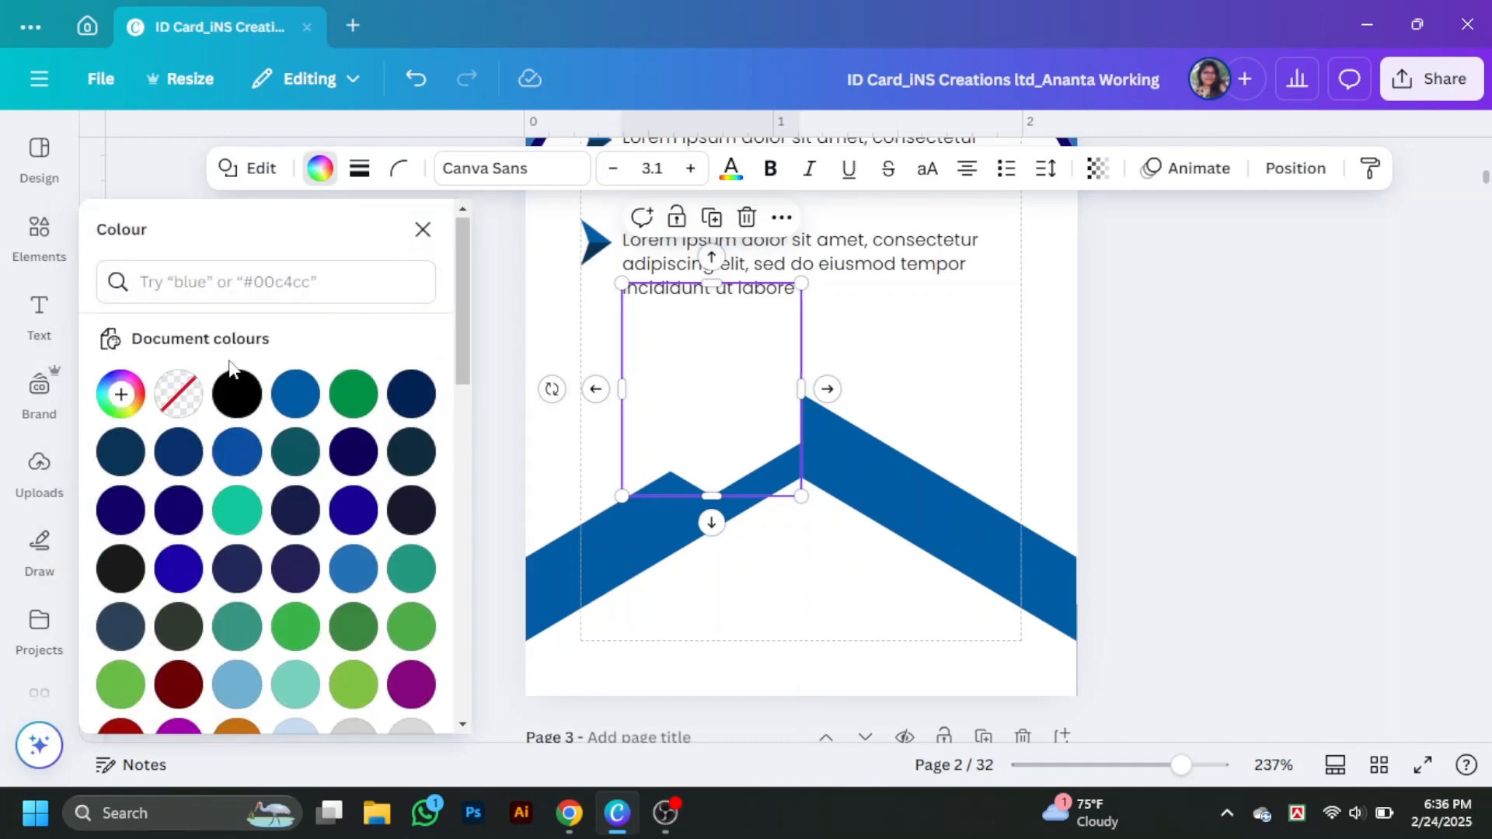
pyautogui.click(236, 389)
pyautogui.moveTo(703, 416); pyautogui.dragTo(786, 477)
pyautogui.moveTo(889, 561); pyautogui.dragTo(881, 552)
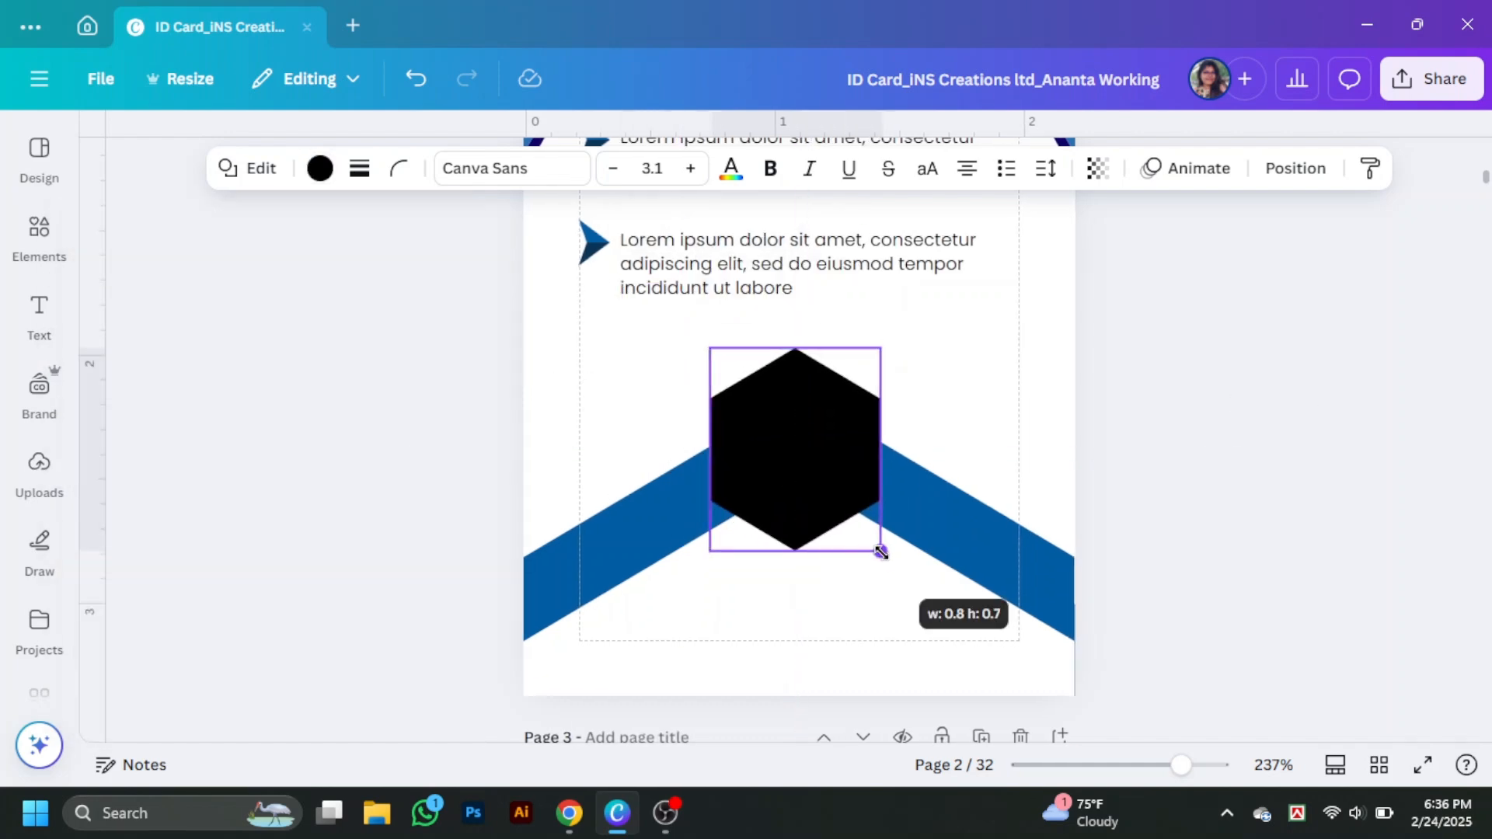
pyautogui.moveTo(825, 485); pyautogui.dragTo(829, 490)
# - Add a QR code from an Elements search for 'qr', make it white and move it into the hexagon
pyautogui.click(39, 238)
pyautogui.click(156, 161)
pyautogui.write('qr')
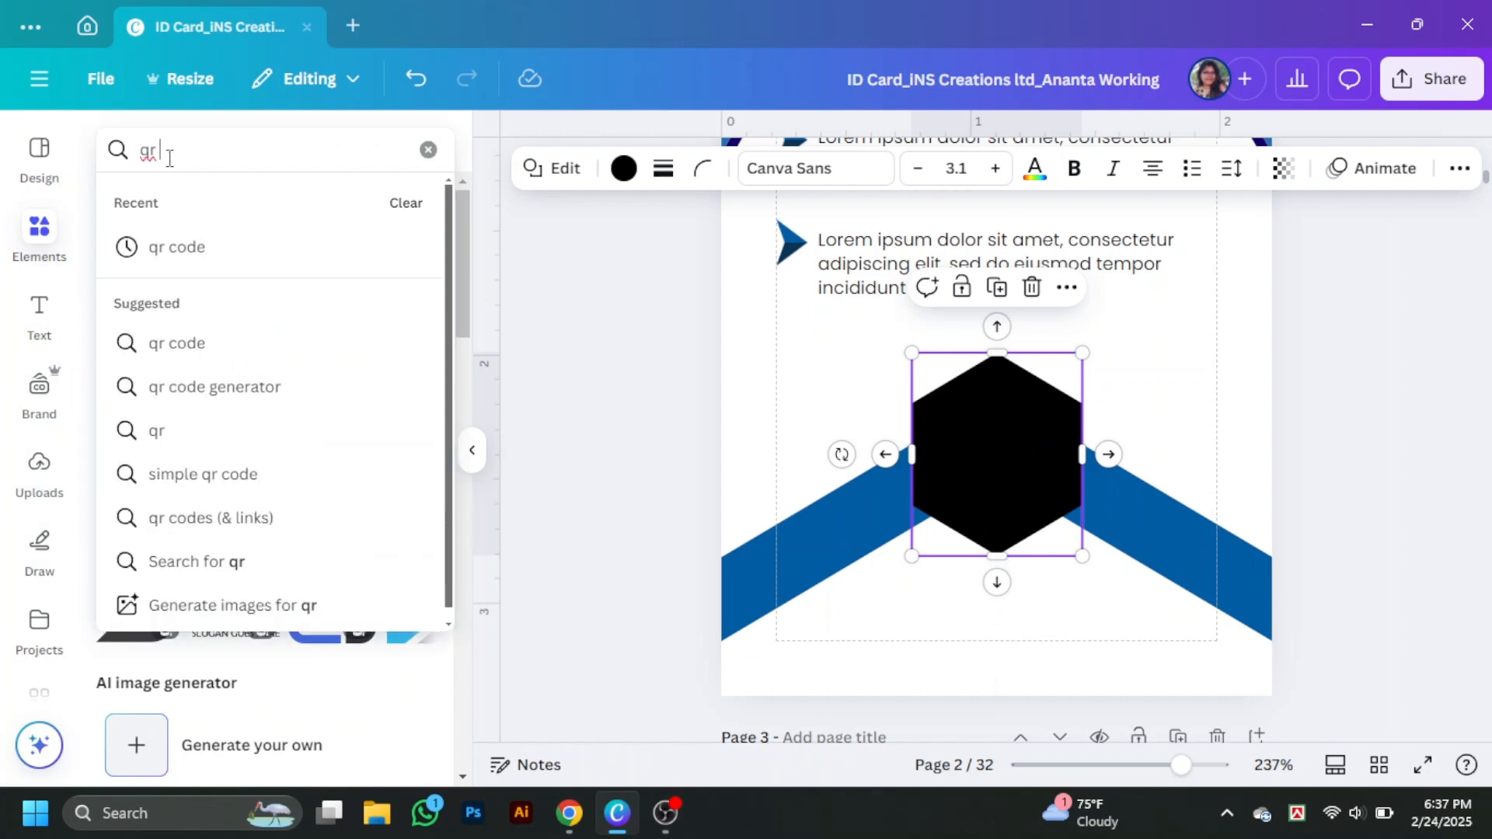
pyautogui.click(186, 243)
pyautogui.click(140, 535)
pyautogui.click(472, 451)
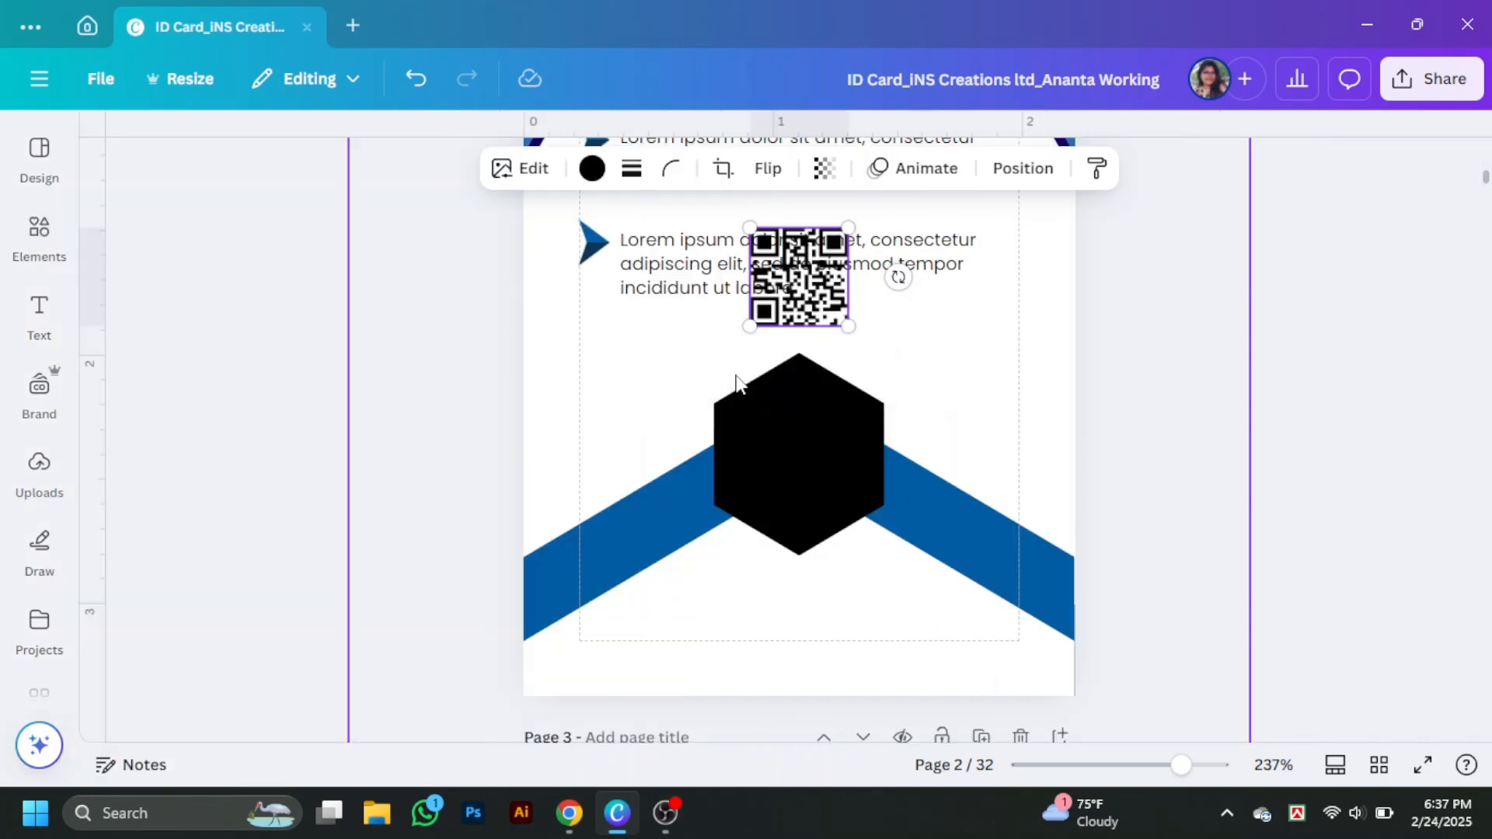
pyautogui.click(604, 171)
pyautogui.click(179, 530)
pyautogui.moveTo(809, 294); pyautogui.dragTo(823, 480)
pyautogui.click(423, 230)
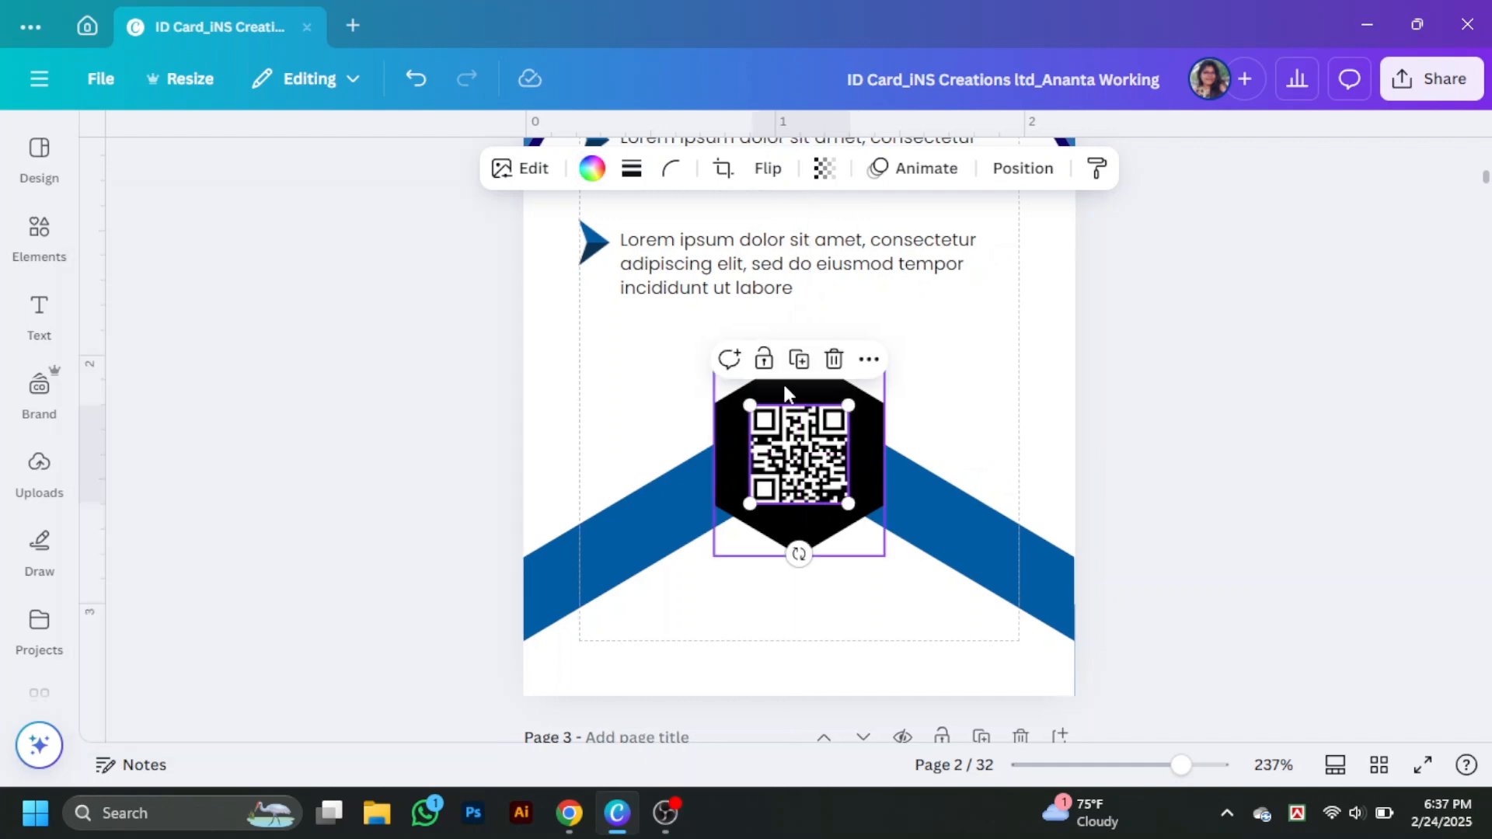
# - Make the hexagon white with a solid border of weight 2 and a gradient border colour
pyautogui.click(782, 381)
pyautogui.click(319, 167)
pyautogui.click(237, 422)
pyautogui.click(359, 167)
pyautogui.click(314, 250)
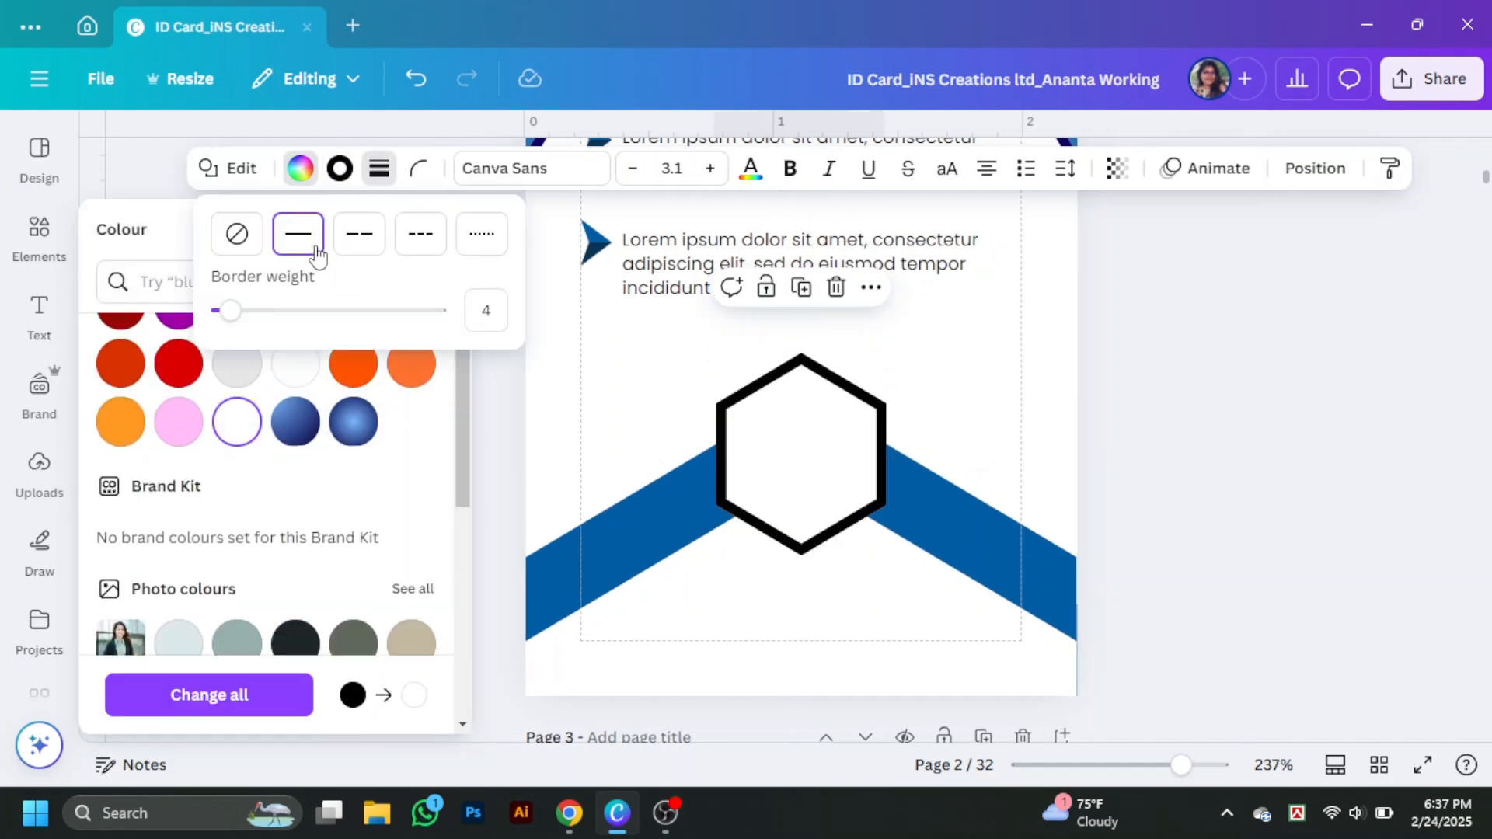
pyautogui.write('2')
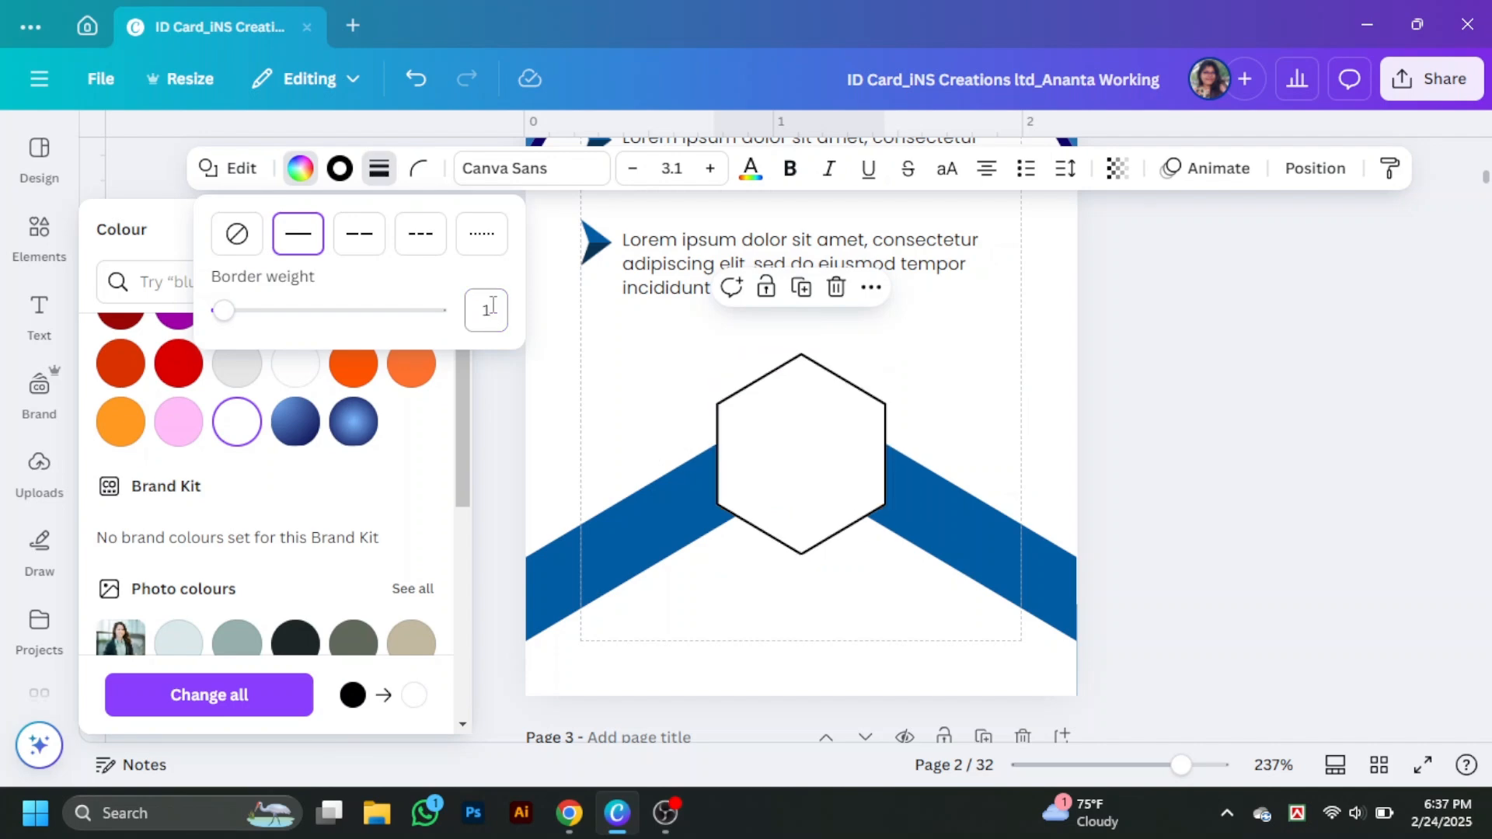
pyautogui.click(339, 168)
pyautogui.scroll(-5, 295, 408)
pyautogui.click(303, 422)
# - Turn the QR code black, shrink the hexagon and QR code, and centre them together
pyautogui.click(801, 455)
pyautogui.click(592, 168)
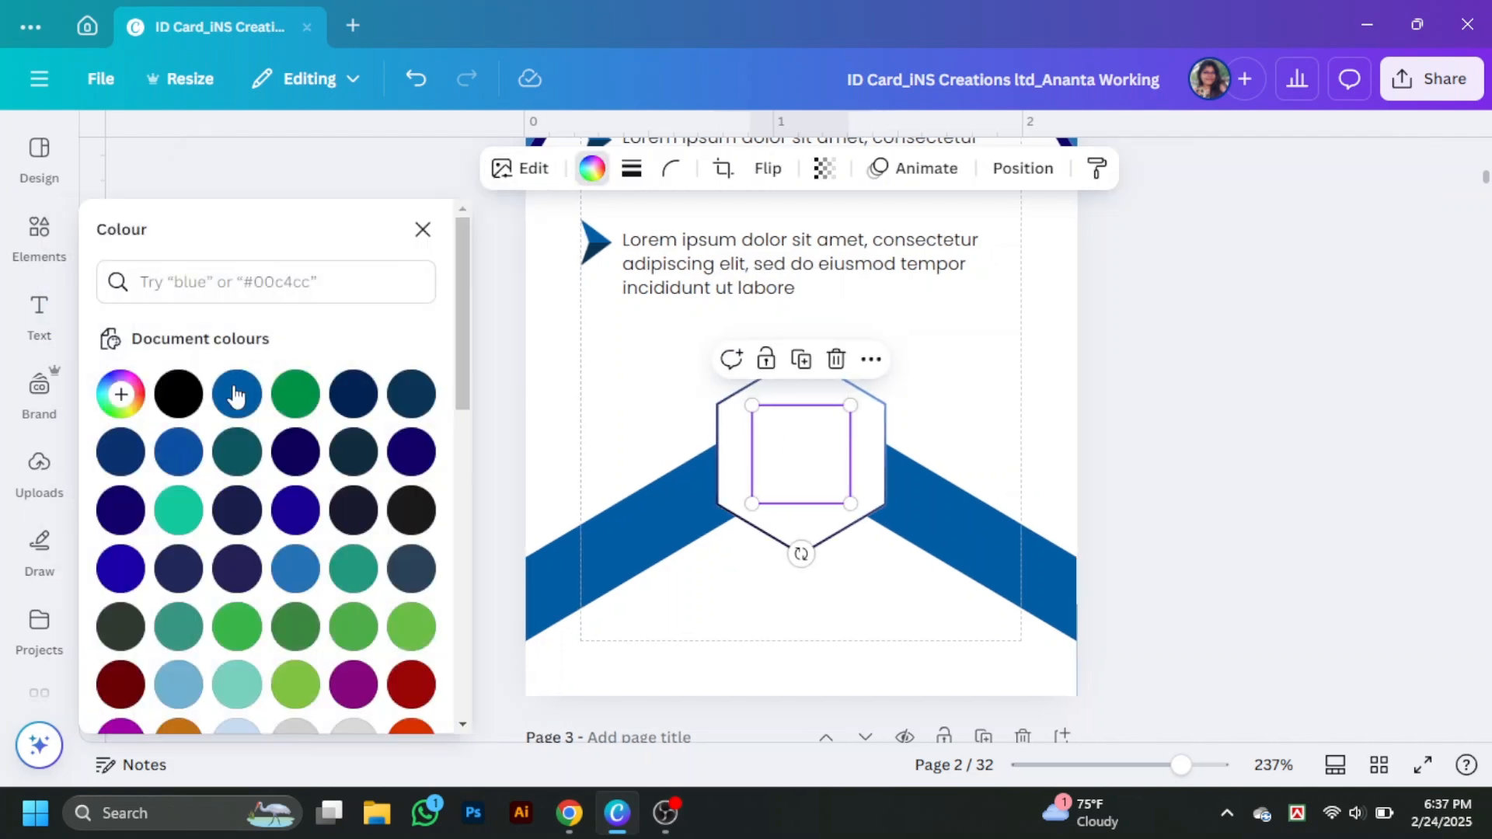
pyautogui.click(181, 395)
pyautogui.click(1071, 430)
pyautogui.click(865, 485)
pyautogui.moveTo(886, 555); pyautogui.dragTo(855, 509)
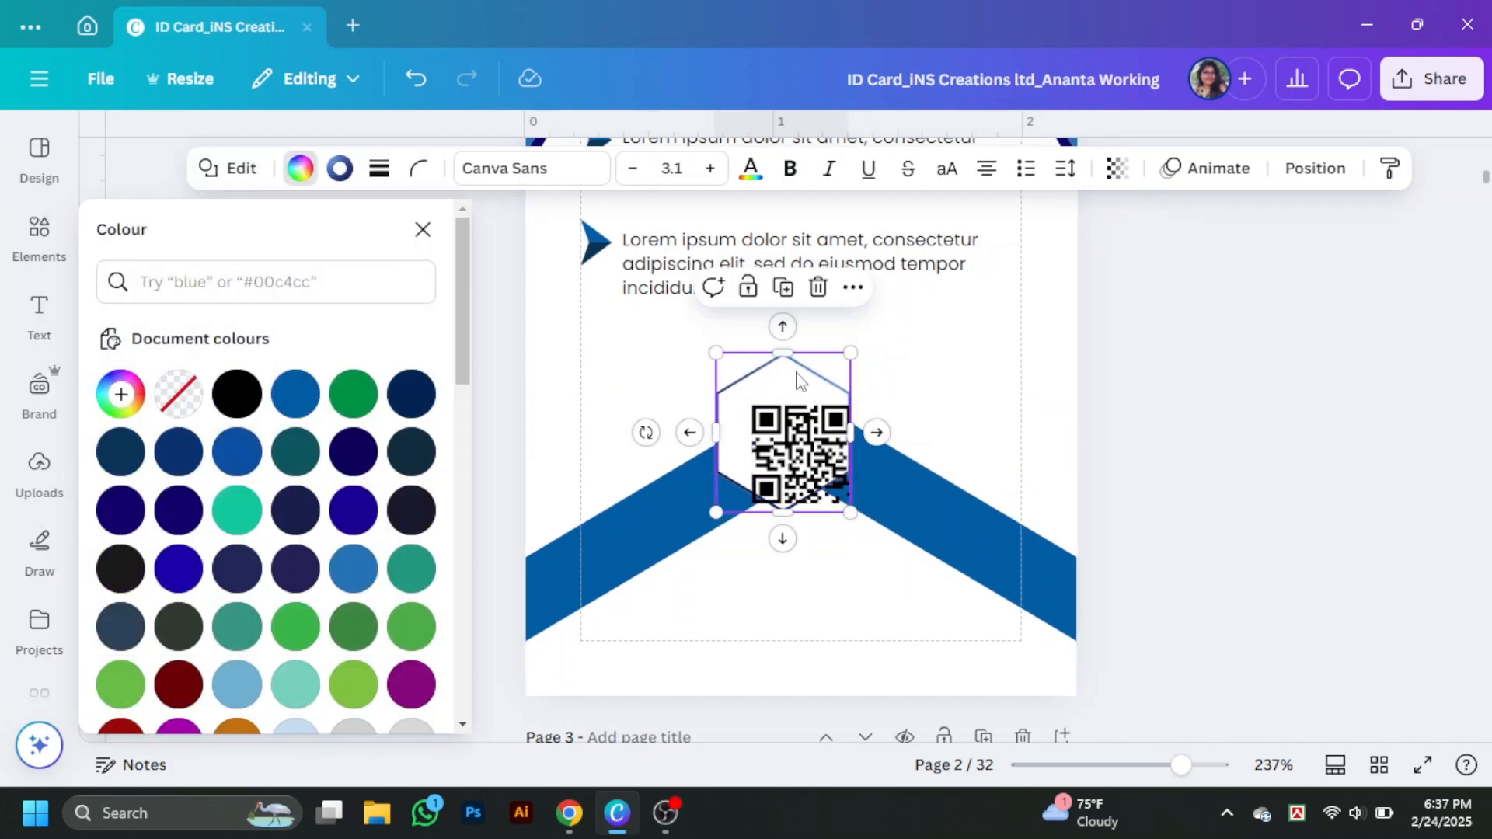
pyautogui.moveTo(802, 380); pyautogui.dragTo(819, 402)
pyautogui.click(822, 459)
pyautogui.moveTo(848, 502); pyautogui.dragTo(832, 487)
pyautogui.moveTo(795, 453); pyautogui.dragTo(804, 463)
pyautogui.click(1132, 471)
# - Try moving the hexagon, QR code and chevron lower as a group, then undo it
pyautogui.scroll(2, 1246, 523)
pyautogui.scroll(-3, 1243, 504)
pyautogui.moveTo(1167, 338); pyautogui.dragTo(810, 537)
pyautogui.moveTo(939, 537); pyautogui.dragTo(939, 598)
pyautogui.click(939, 598)
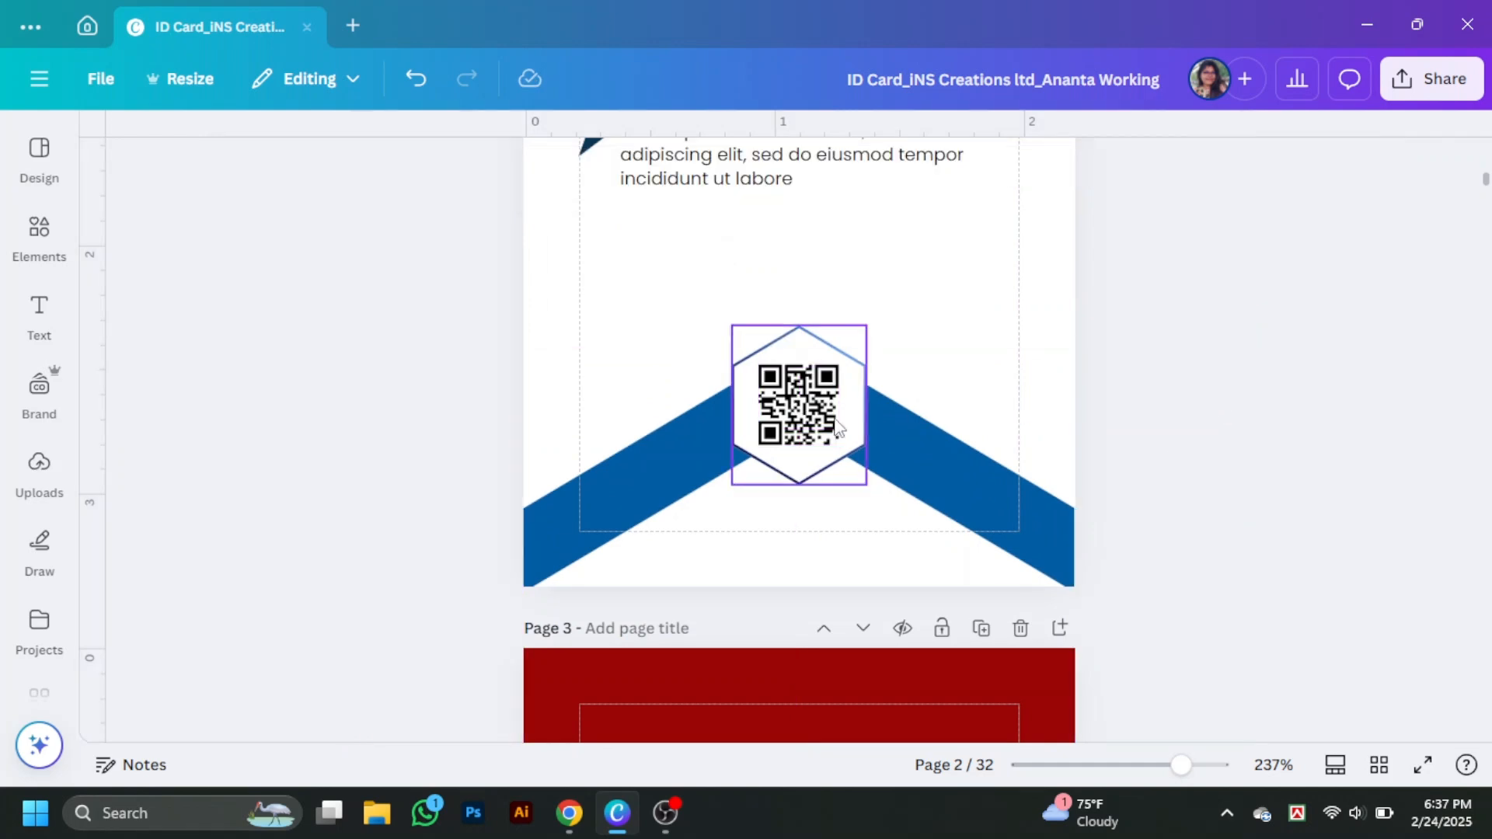
pyautogui.click(837, 426)
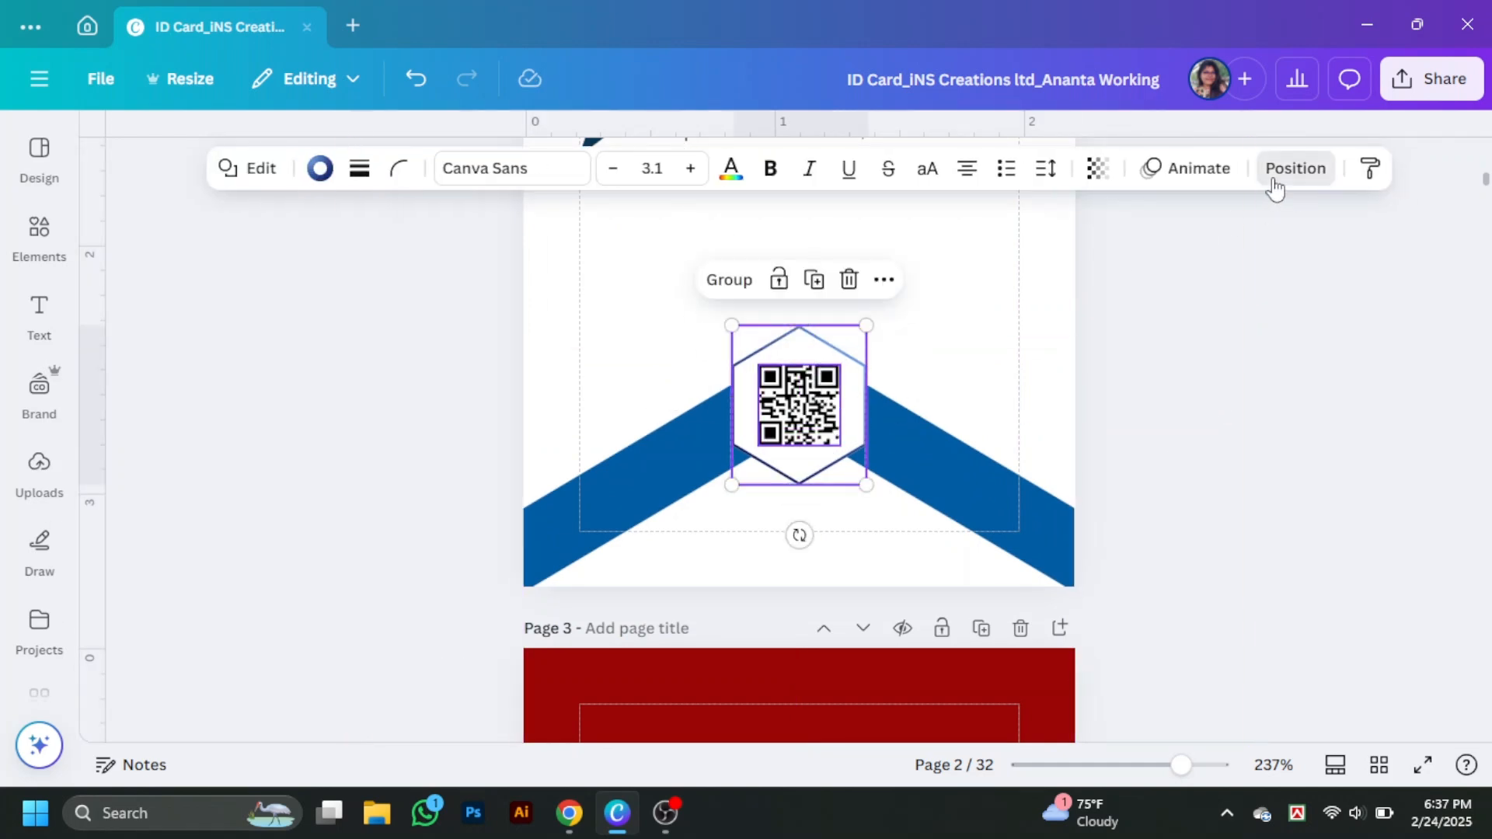
pyautogui.scroll(3, 1225, 404)
pyautogui.click(586, 241)
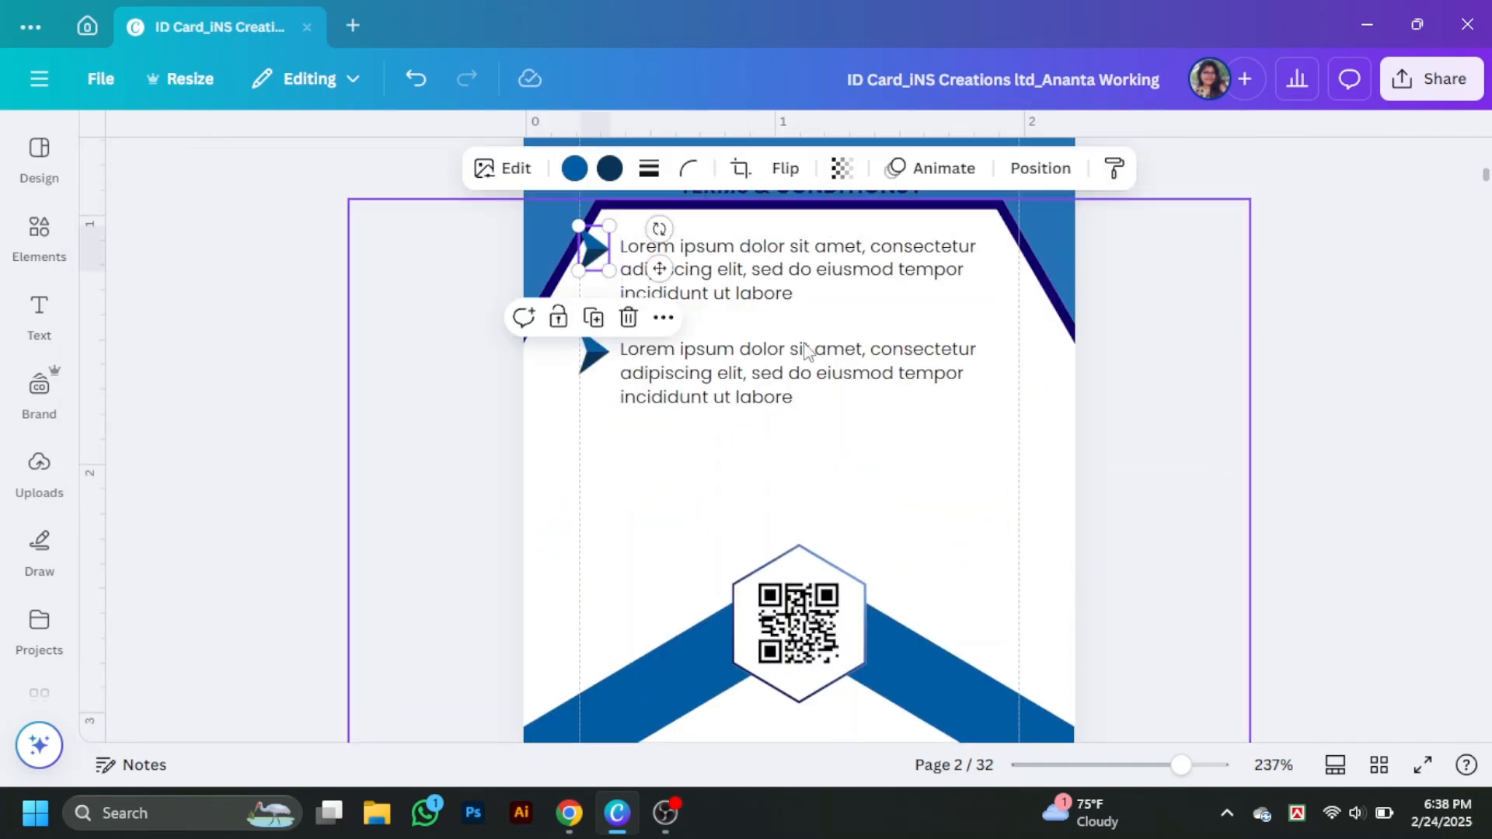
pyautogui.click(800, 277)
pyautogui.click(816, 377)
pyautogui.scroll(3, 1118, 424)
pyautogui.hotkey('ctrl', 'z')
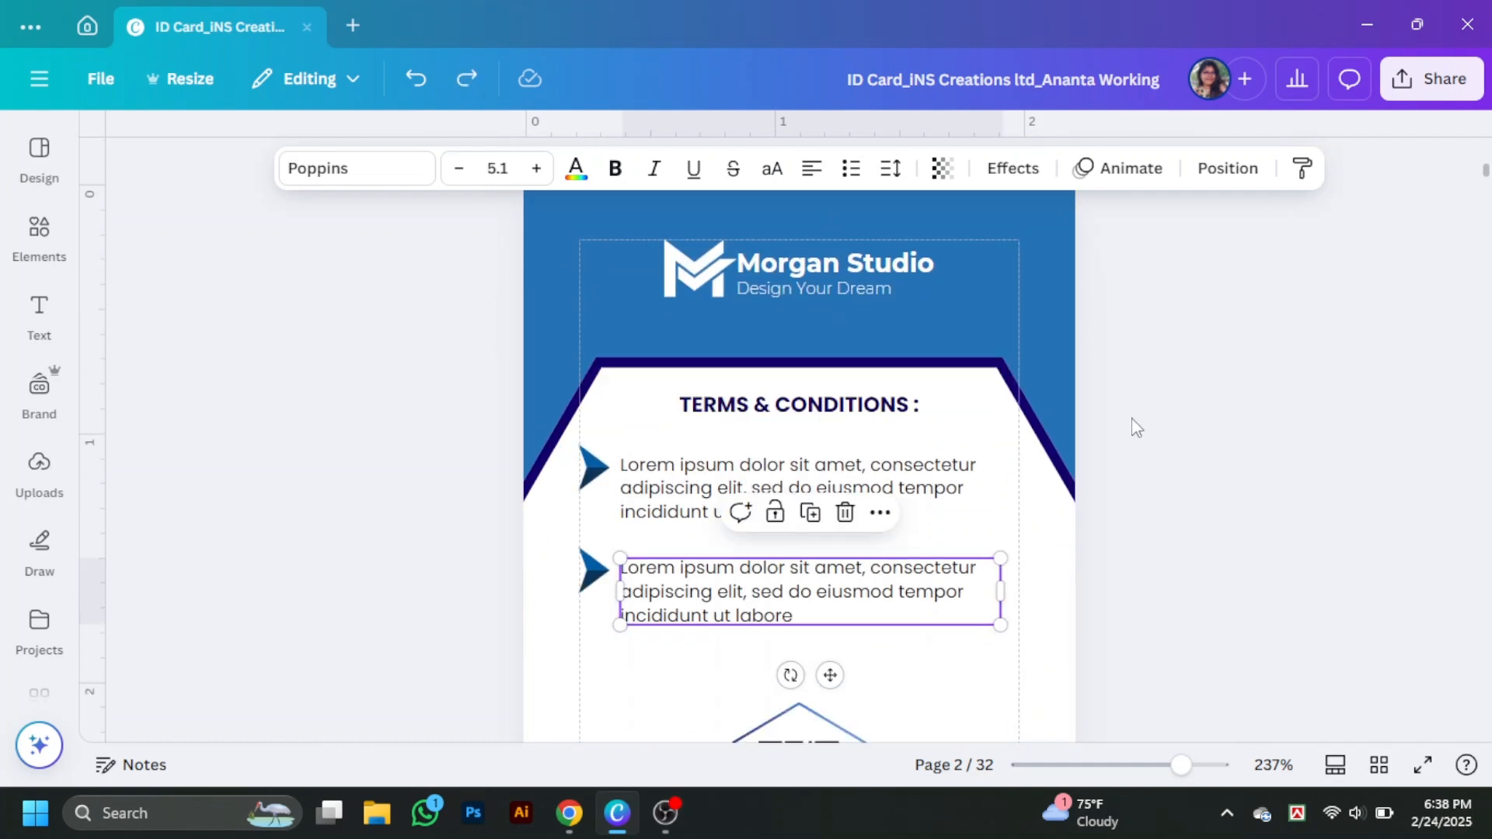
pyautogui.scroll(-3, 1132, 421)
pyautogui.moveTo(805, 450); pyautogui.dragTo(813, 460)
# - Lower both chevron shapes, then move the QR code and hexagon down together
pyautogui.click(880, 554)
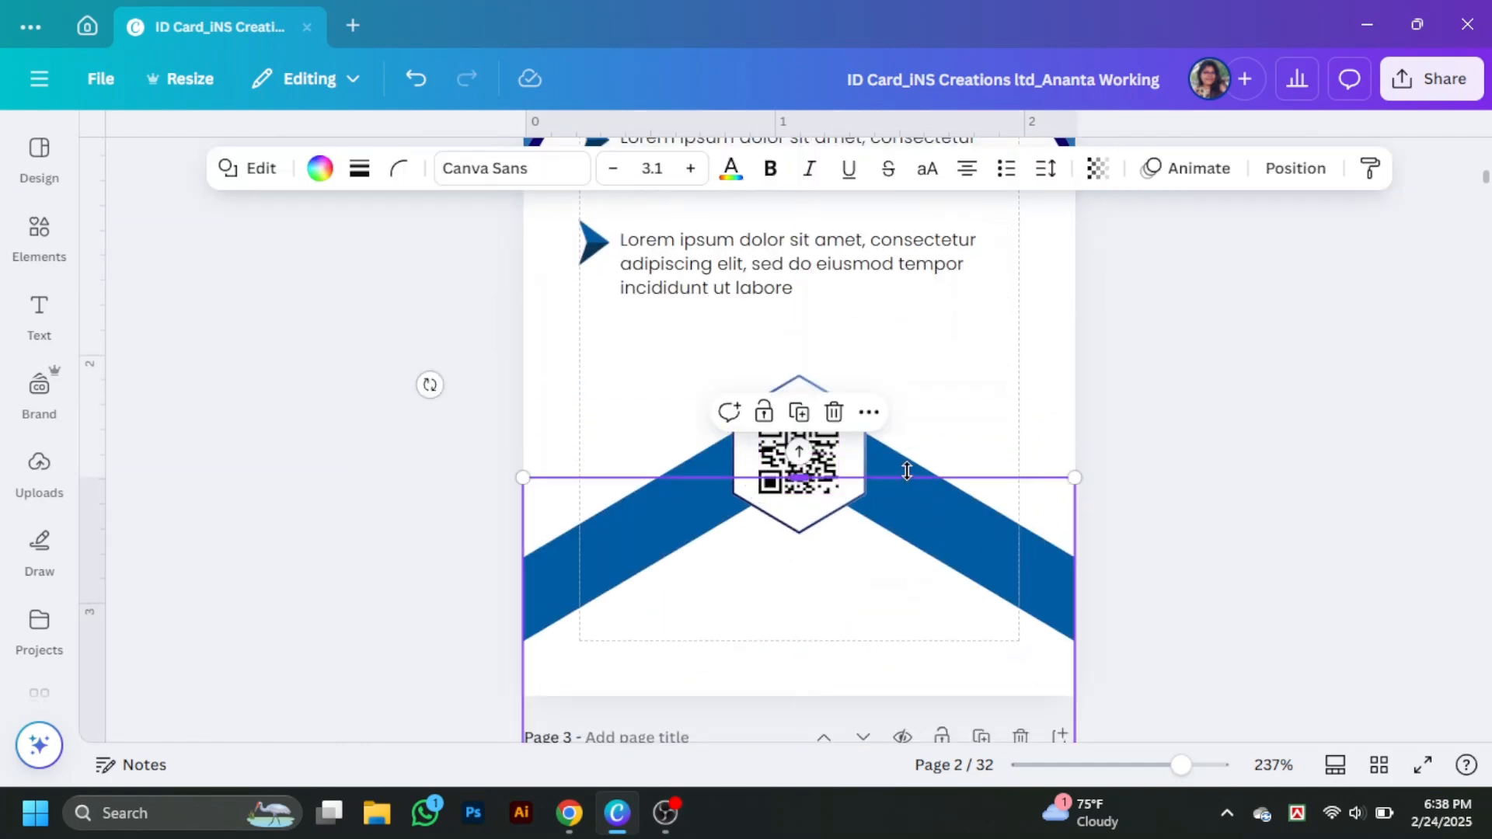
pyautogui.keyDown('shift'); pyautogui.click(905, 471); pyautogui.keyUp('shift')
pyautogui.moveTo(919, 561); pyautogui.dragTo(919, 605)
pyautogui.click(1257, 478)
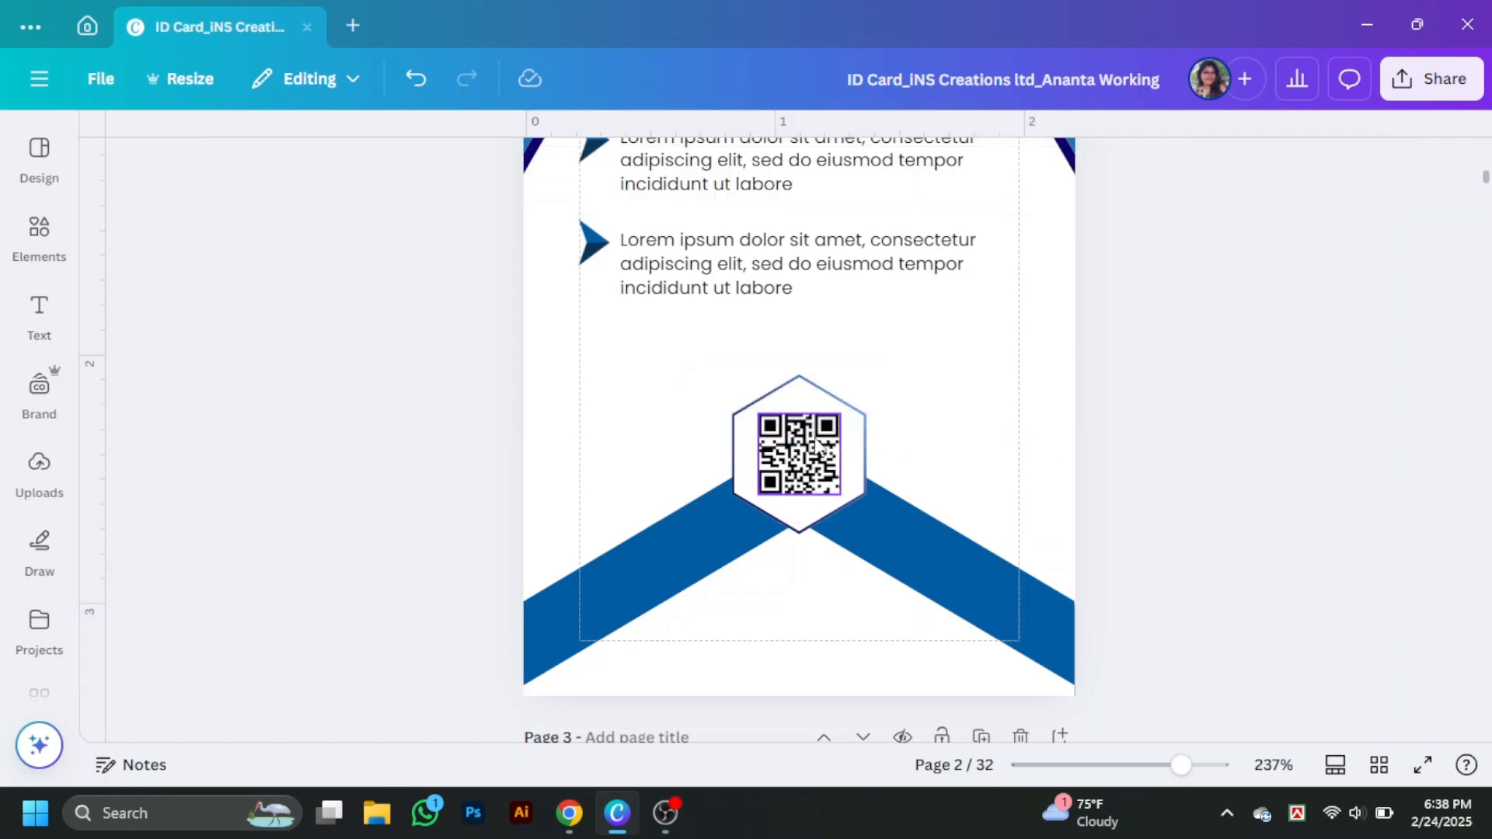
pyautogui.click(816, 462)
pyautogui.keyDown('shift'); pyautogui.click(851, 466); pyautogui.keyUp('shift')
pyautogui.moveTo(852, 466); pyautogui.dragTo(851, 497)
pyautogui.click(1178, 473)
# - Shrink the hexagon slightly and re-centre it around the QR code
pyautogui.click(779, 466)
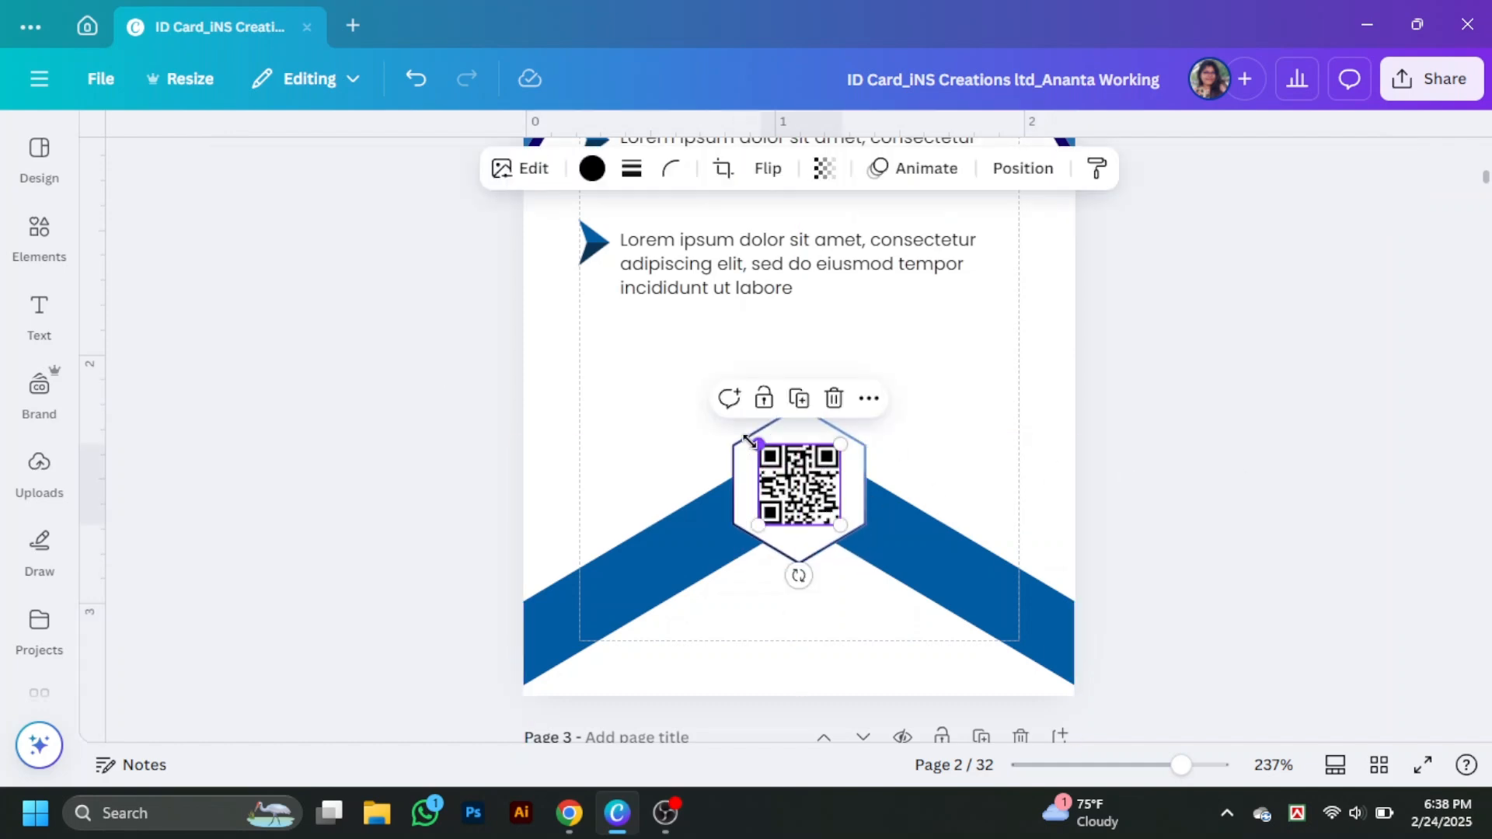
pyautogui.click(815, 538)
pyautogui.moveTo(866, 564); pyautogui.dragTo(863, 557)
pyautogui.moveTo(812, 422); pyautogui.dragTo(814, 427)
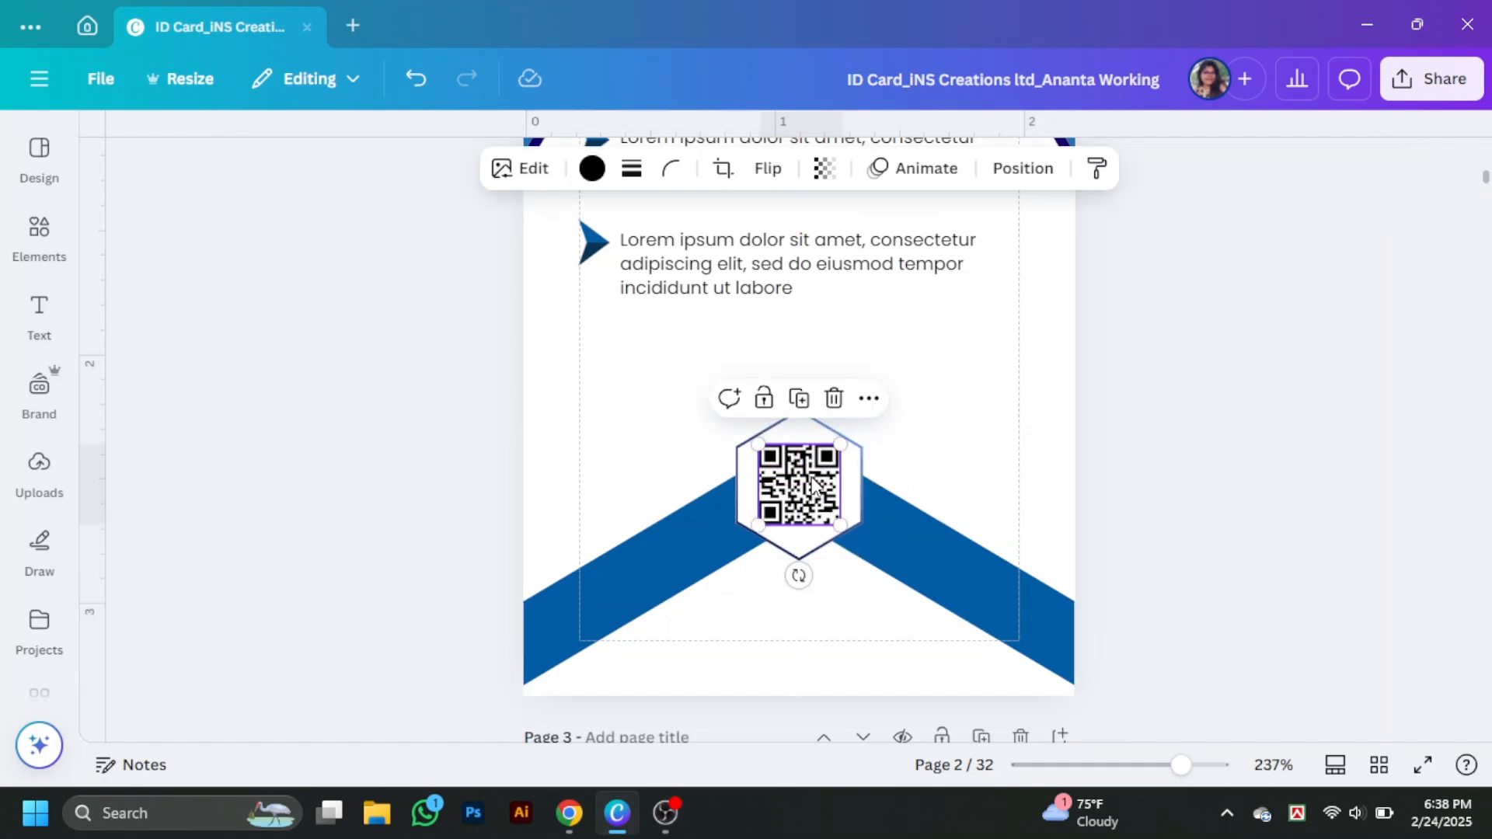
pyautogui.click(1127, 504)
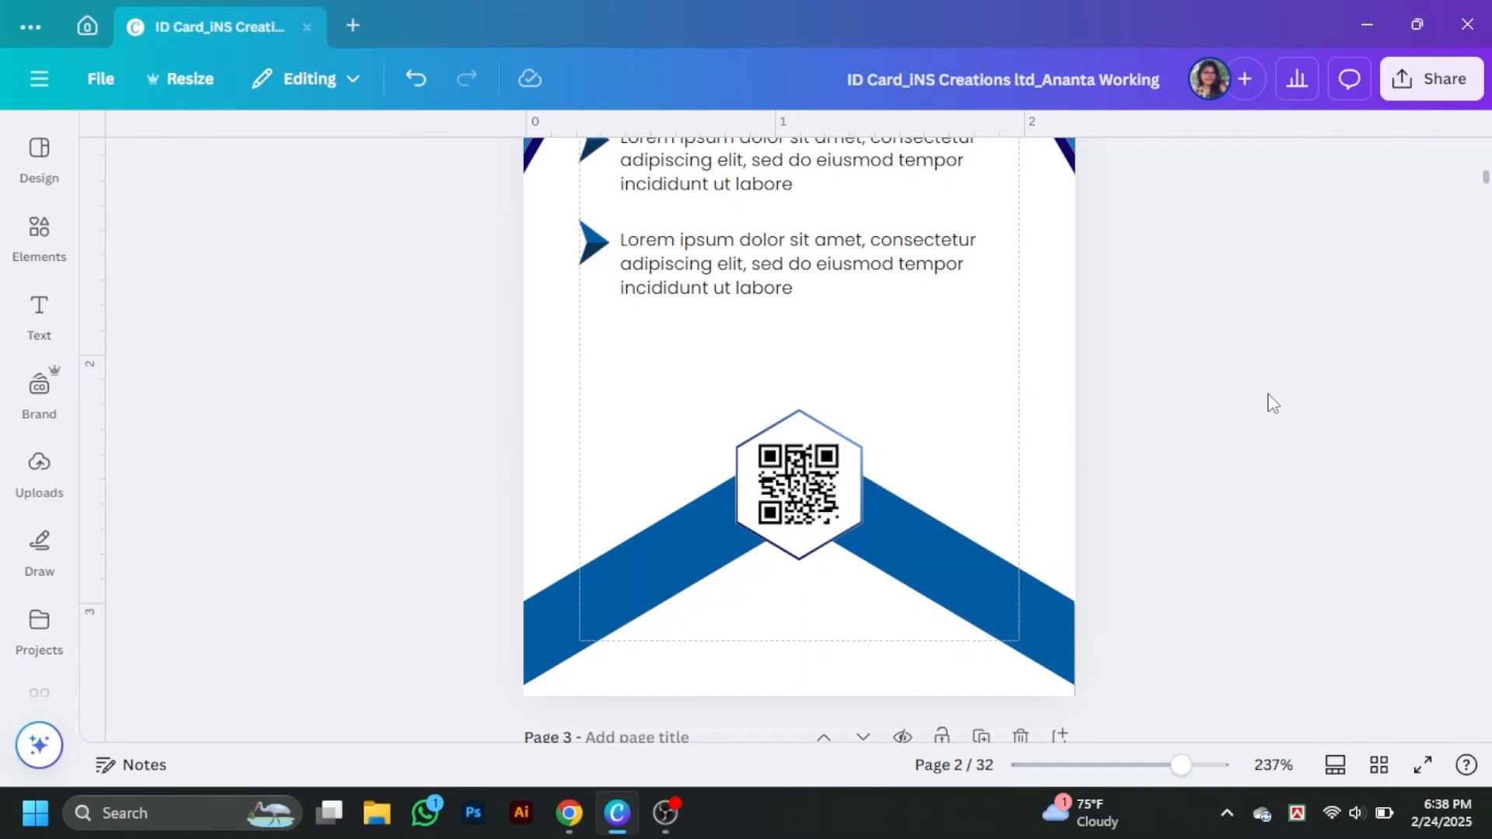
pyautogui.scroll(5, 1272, 402)
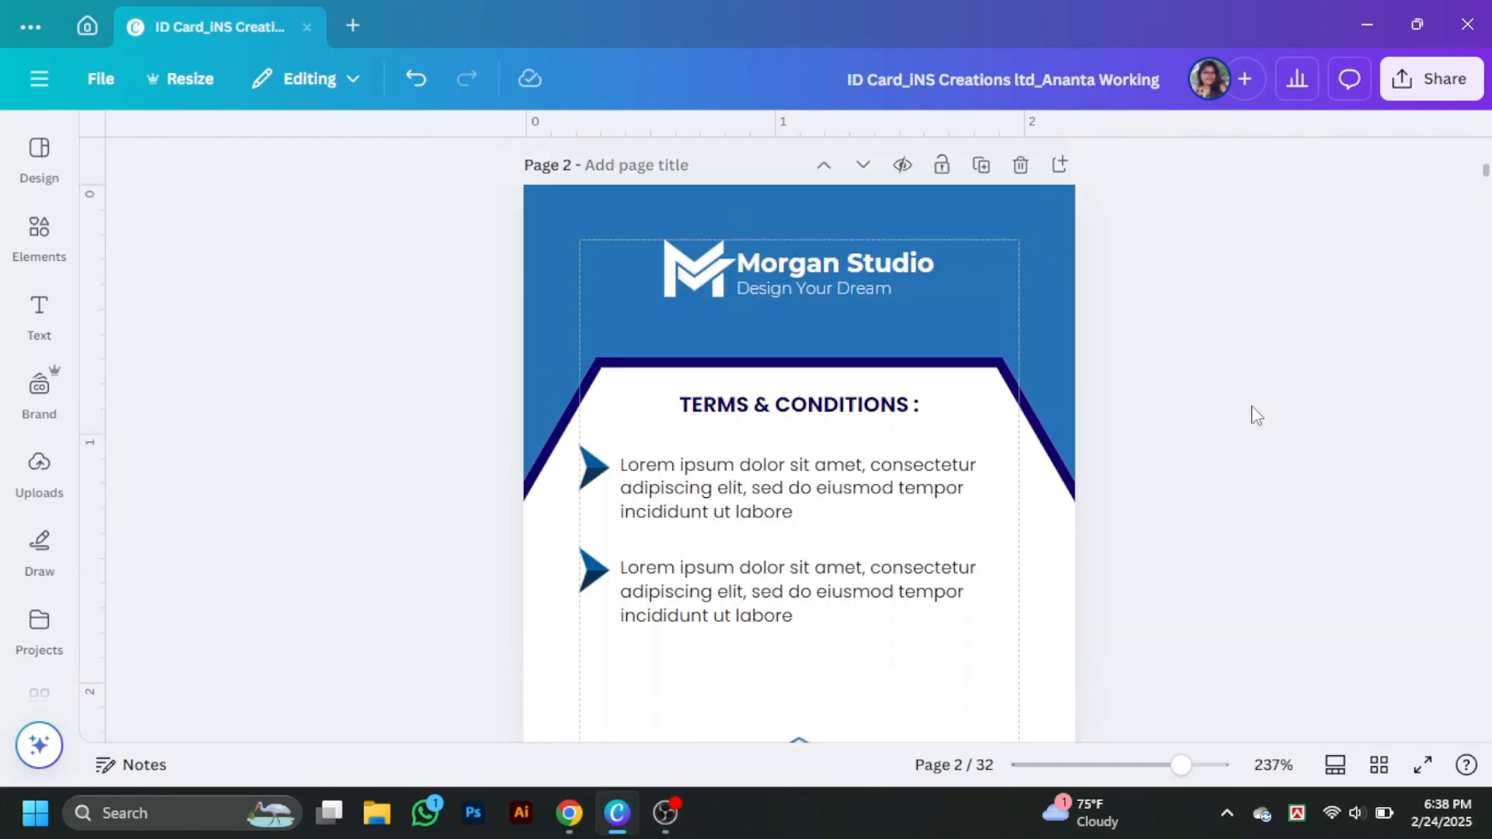
# - Add a plain line from an Elements search for 'line' and stretch it beneath the second Terms paragraph
pyautogui.click(39, 233)
pyautogui.doubleClick(148, 150)
pyautogui.write('line')
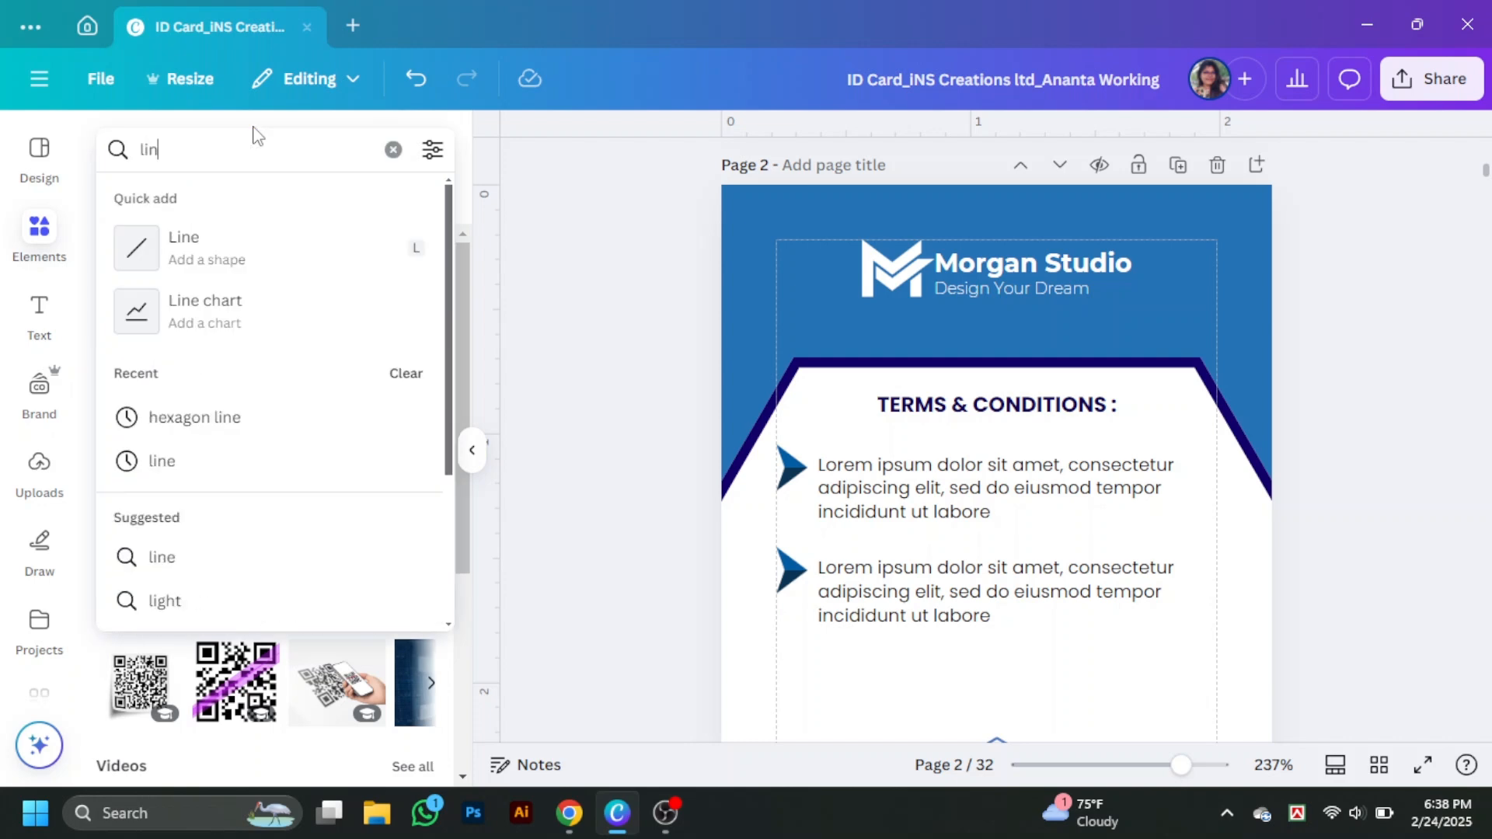
pyautogui.press('Return')
pyautogui.click(331, 661)
pyautogui.scroll(-4, 1313, 348)
pyautogui.moveTo(1083, 277); pyautogui.dragTo(983, 335)
pyautogui.moveTo(1173, 349); pyautogui.dragTo(1188, 349)
# - Colour the divider line dark navy, set its line weight to 1, and nudge it slightly up
pyautogui.click(750, 169)
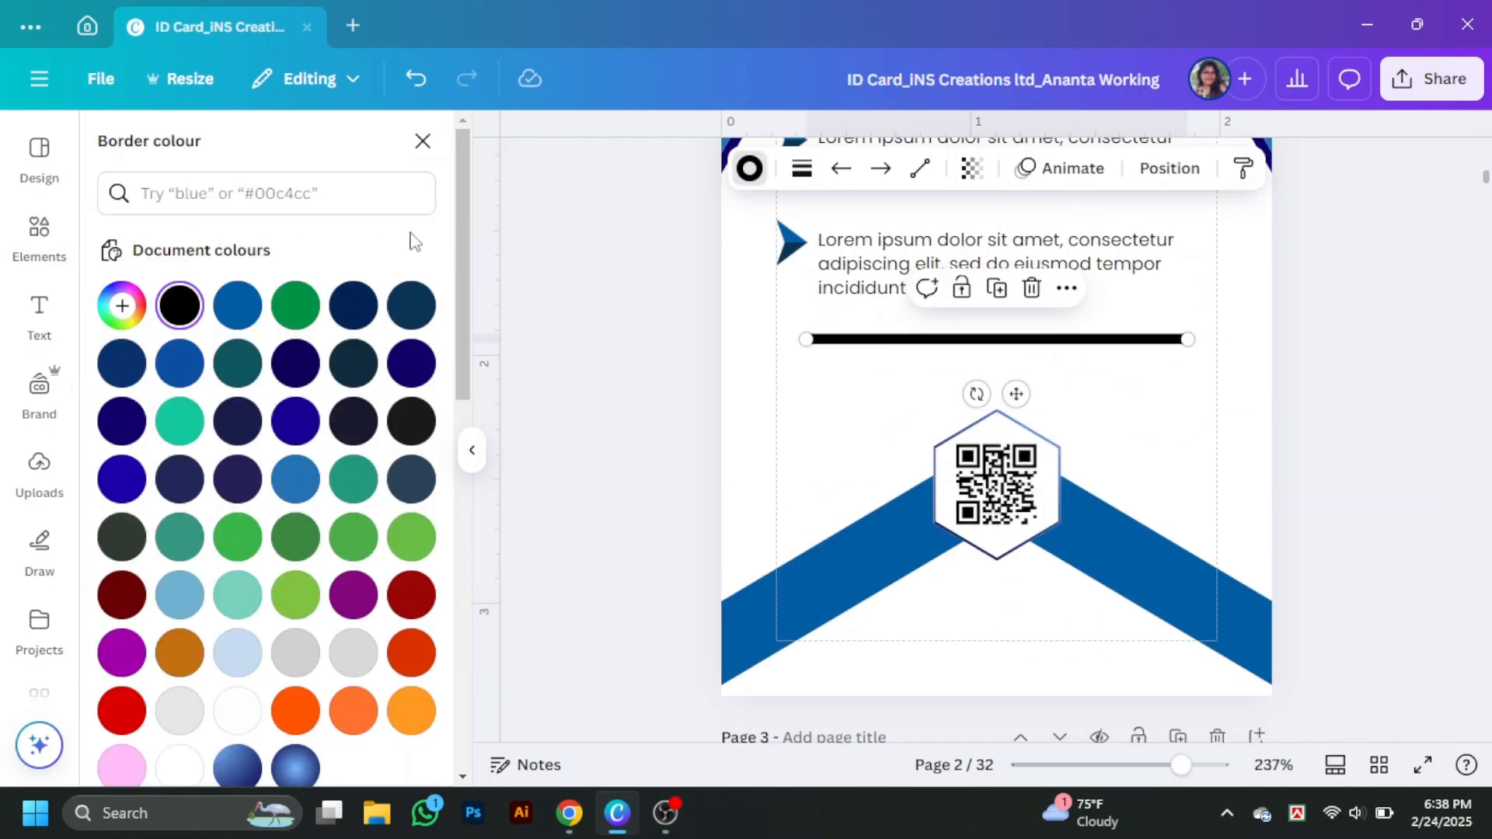
pyautogui.click(801, 176)
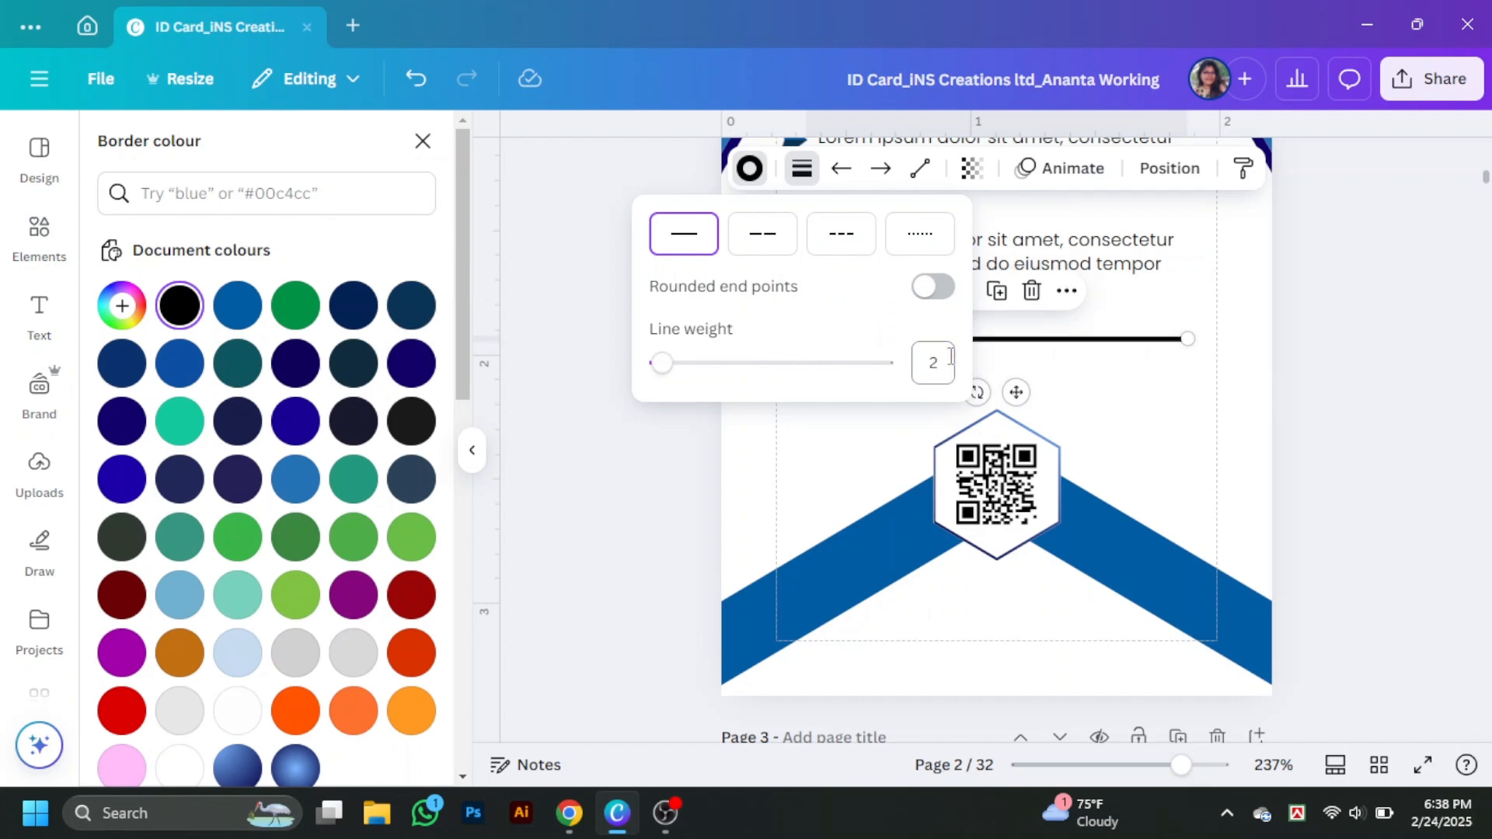
pyautogui.click(753, 181)
pyautogui.click(295, 363)
pyautogui.click(472, 450)
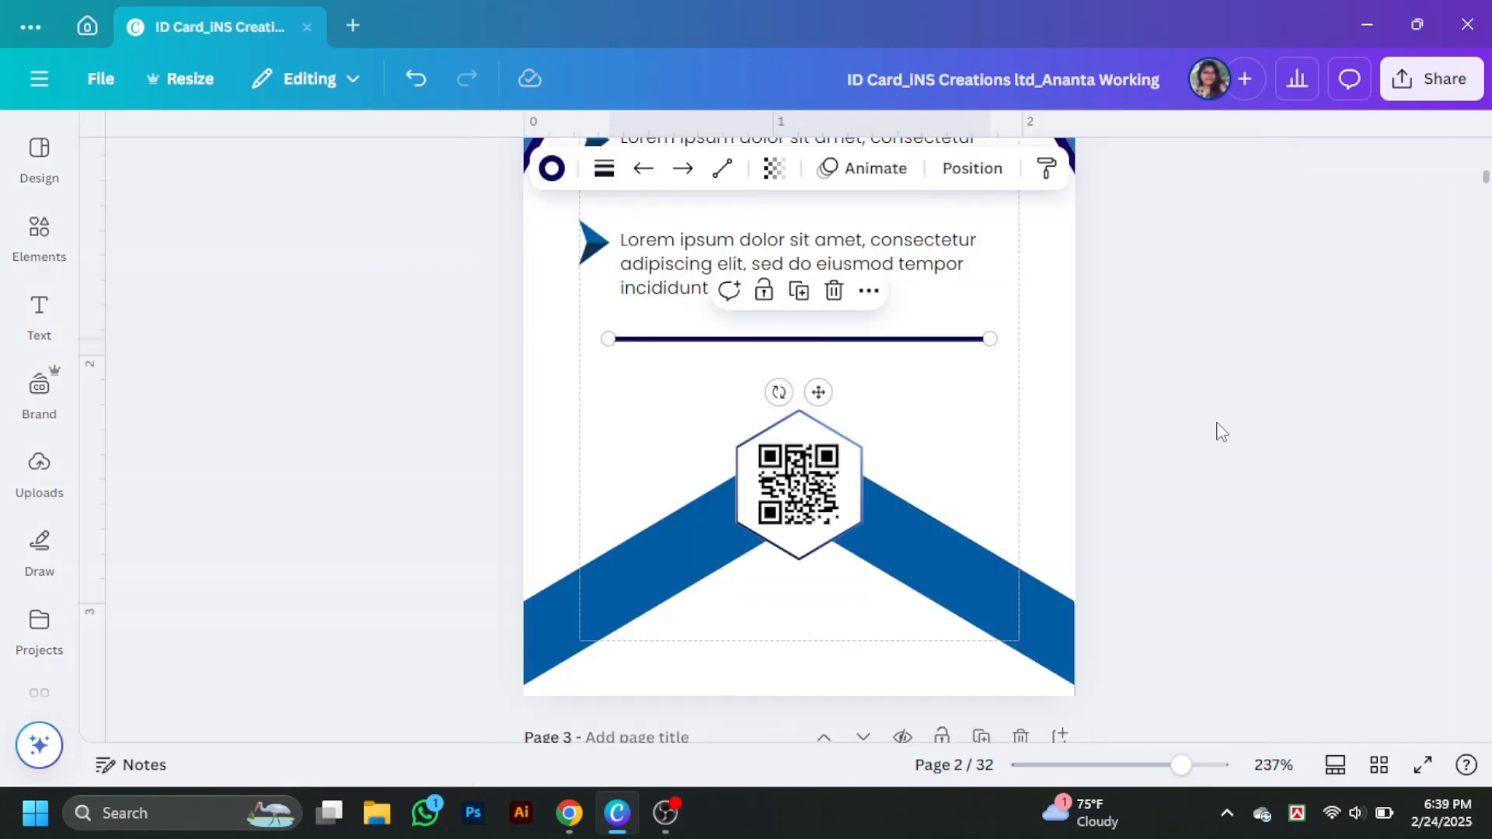
pyautogui.click(603, 169)
pyautogui.click(735, 362)
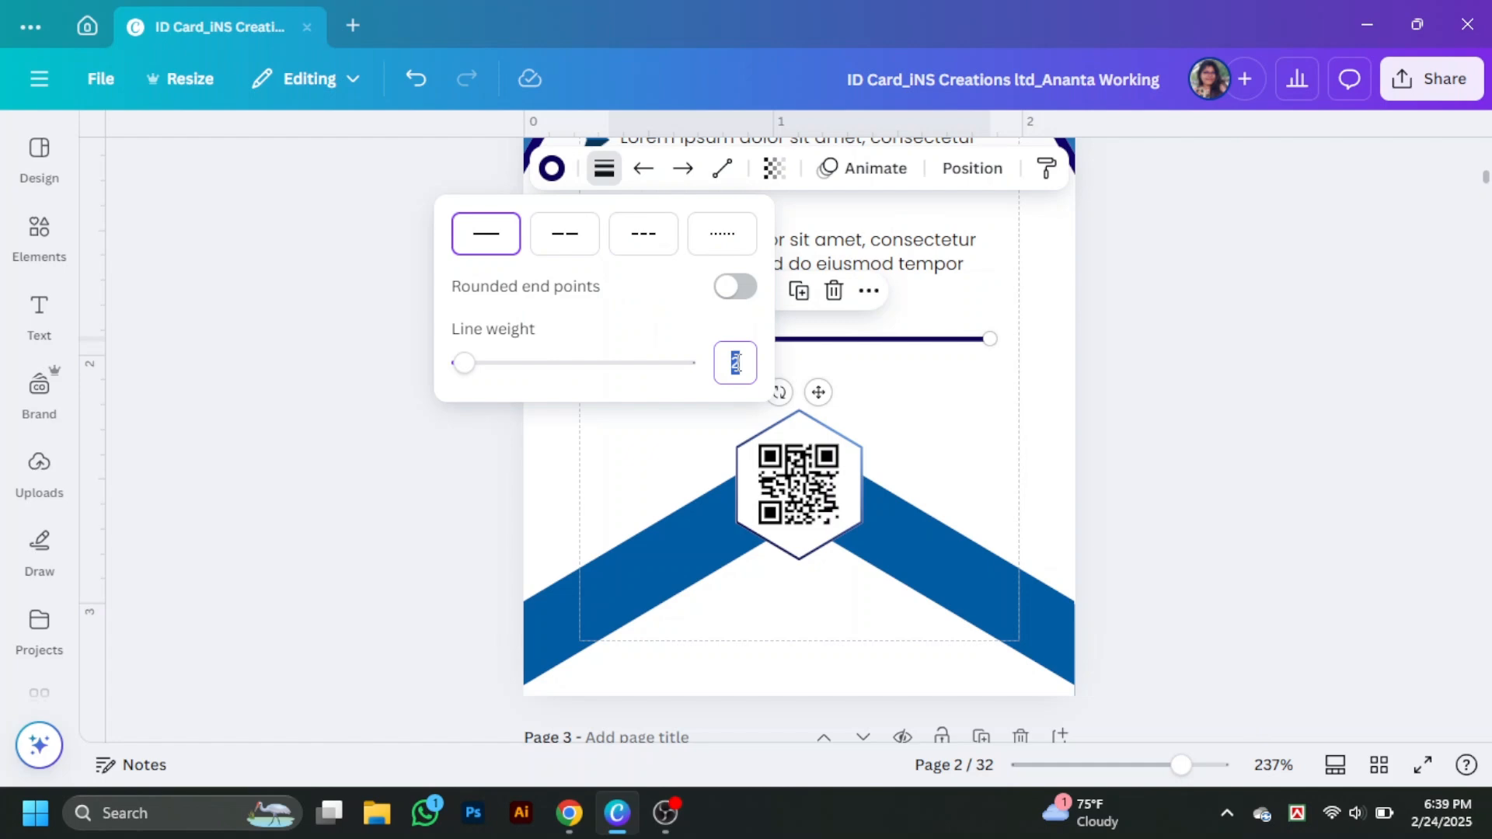
pyautogui.click(1087, 397)
pyautogui.click(868, 340)
pyautogui.moveTo(868, 340); pyautogui.dragTo(868, 320)
pyautogui.click(1151, 374)
pyautogui.scroll(3, 1171, 383)
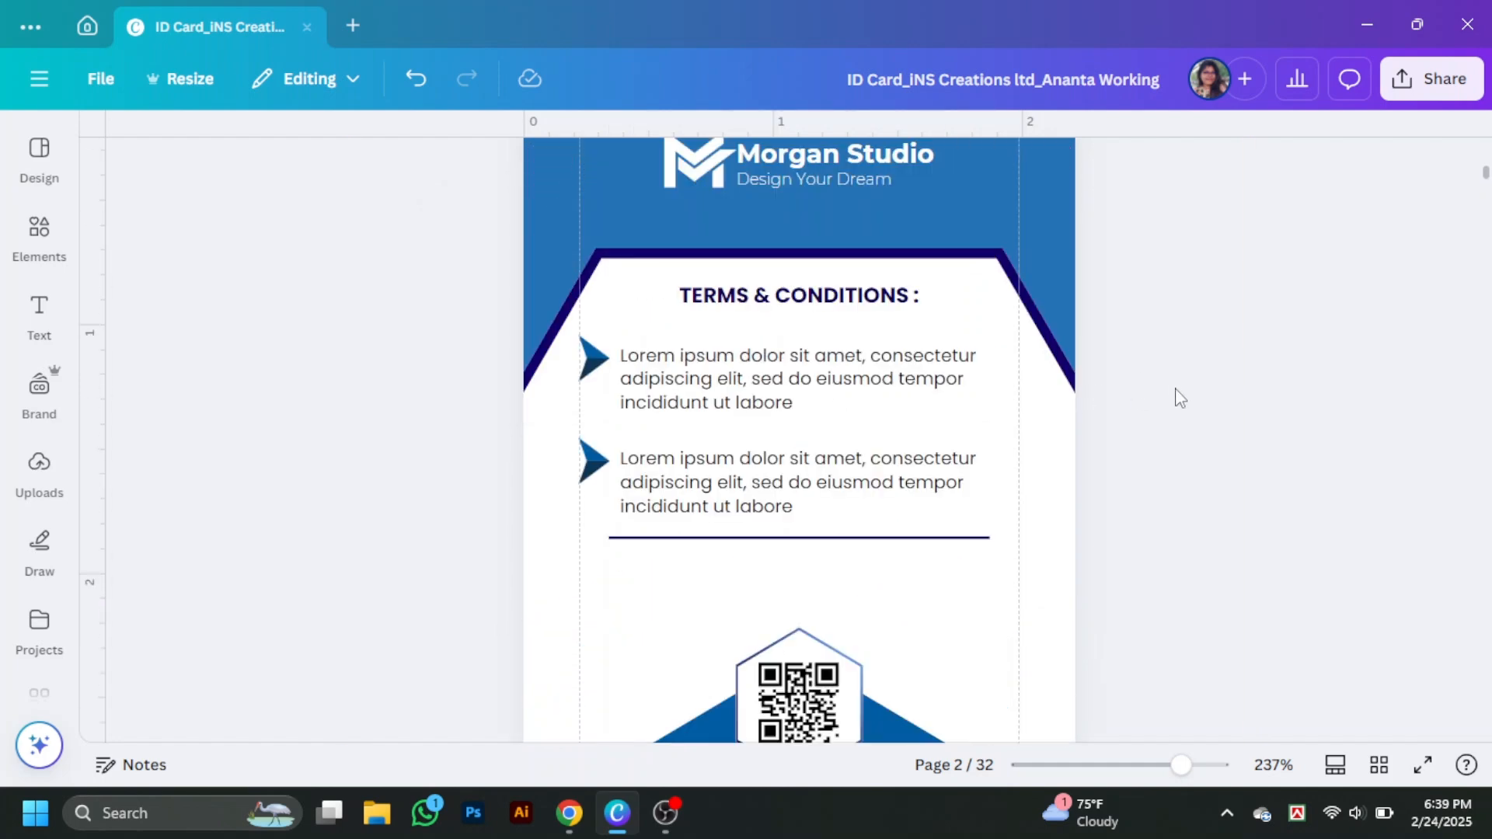
# - Add a 'Phone' text box, shrink it, and place it above the QR hexagon
pyautogui.scroll(-3, 1180, 398)
pyautogui.click(39, 317)
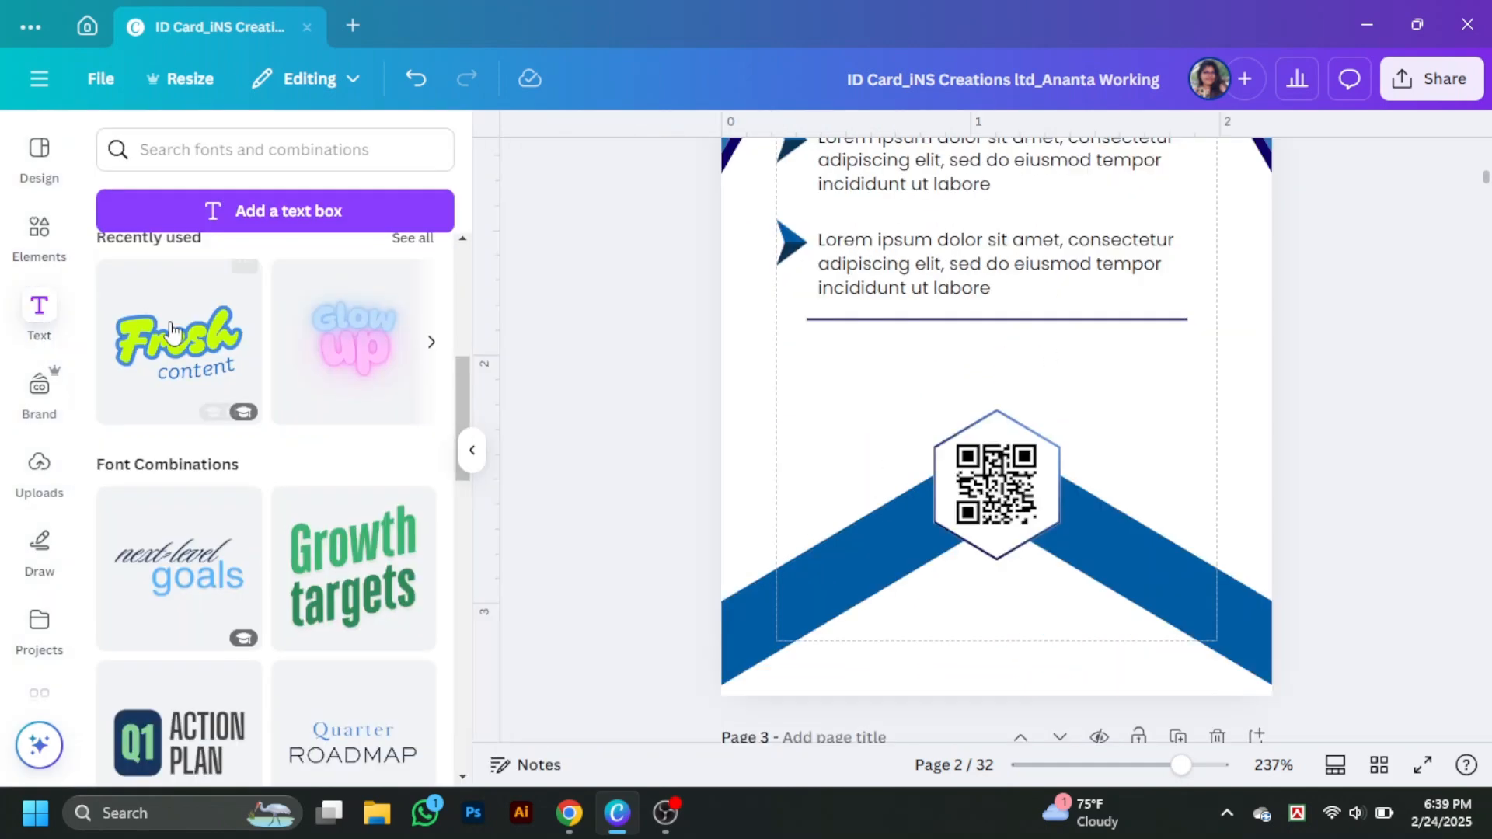
pyautogui.click(264, 211)
pyautogui.click(473, 449)
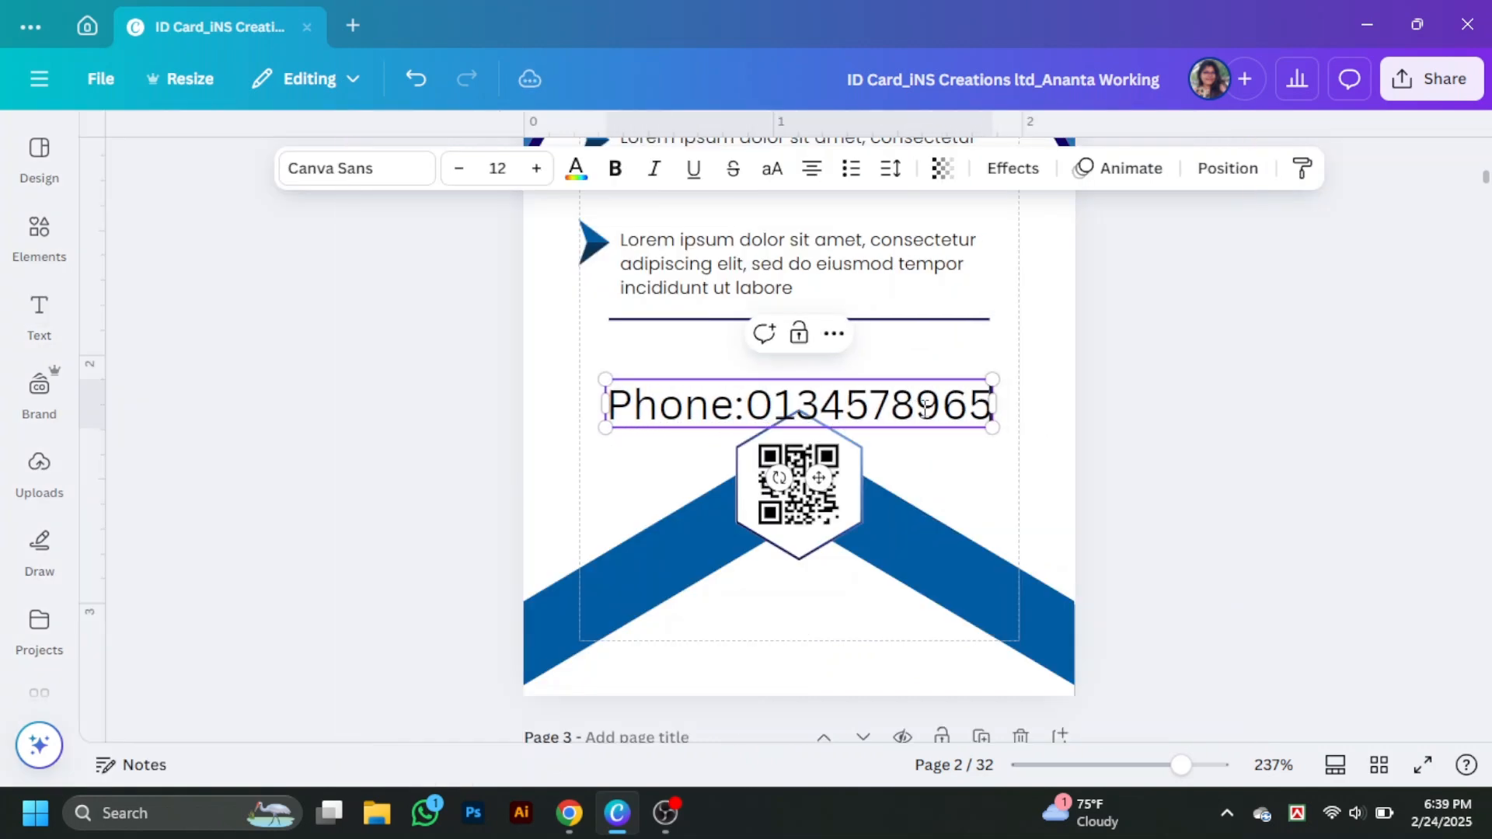
pyautogui.moveTo(1005, 428); pyautogui.dragTo(812, 405)
pyautogui.click(1013, 387)
pyautogui.moveTo(729, 384); pyautogui.dragTo(815, 361)
# - Set the phone line to Poppins size 5, copy it below for the email line, and align both
pyautogui.click(357, 168)
pyautogui.click(163, 546)
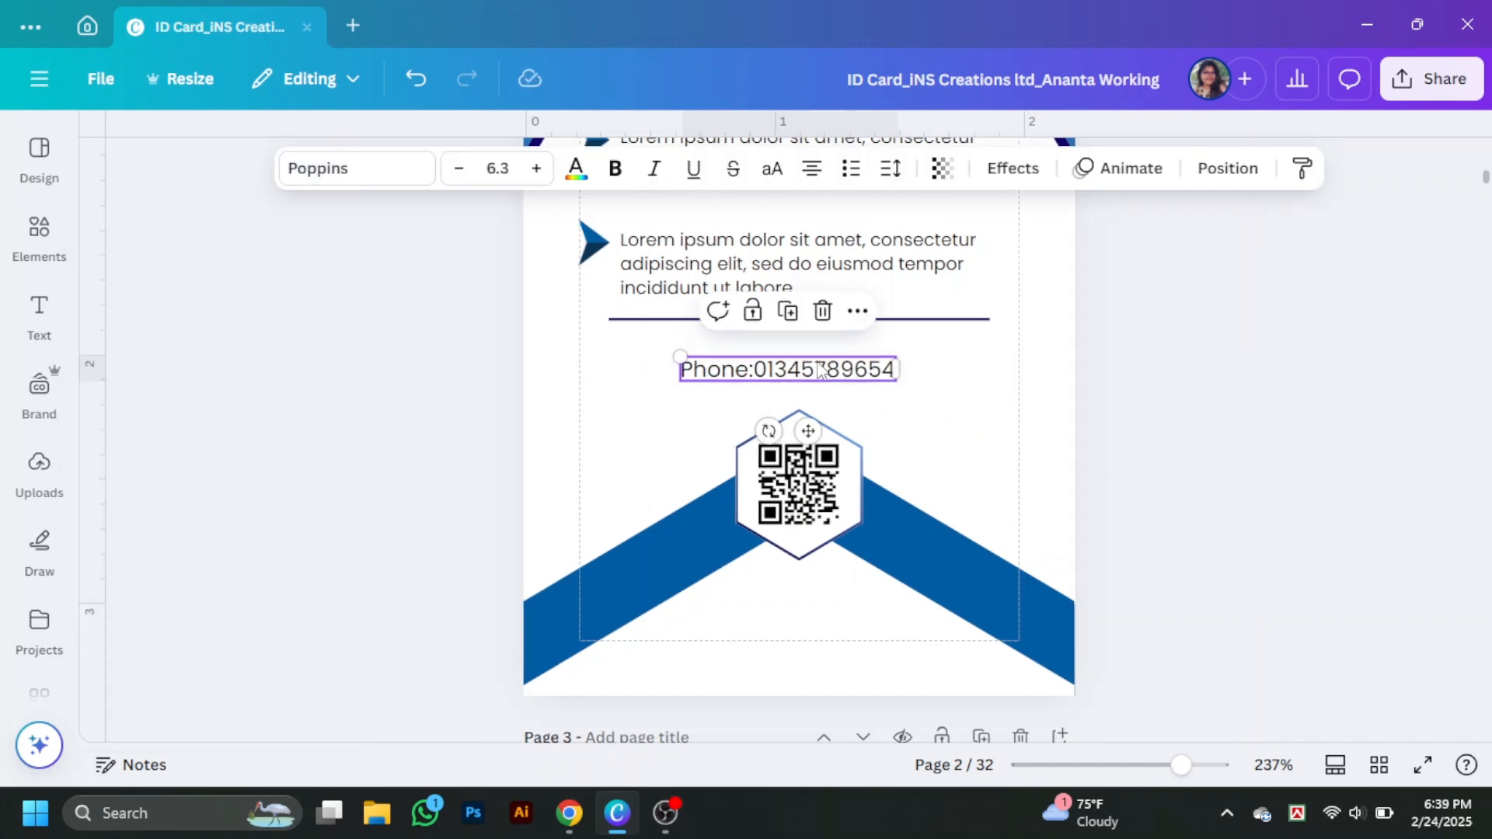
pyautogui.click(496, 169)
pyautogui.write('5')
pyautogui.press('Return')
pyautogui.moveTo(805, 371); pyautogui.dragTo(804, 397)
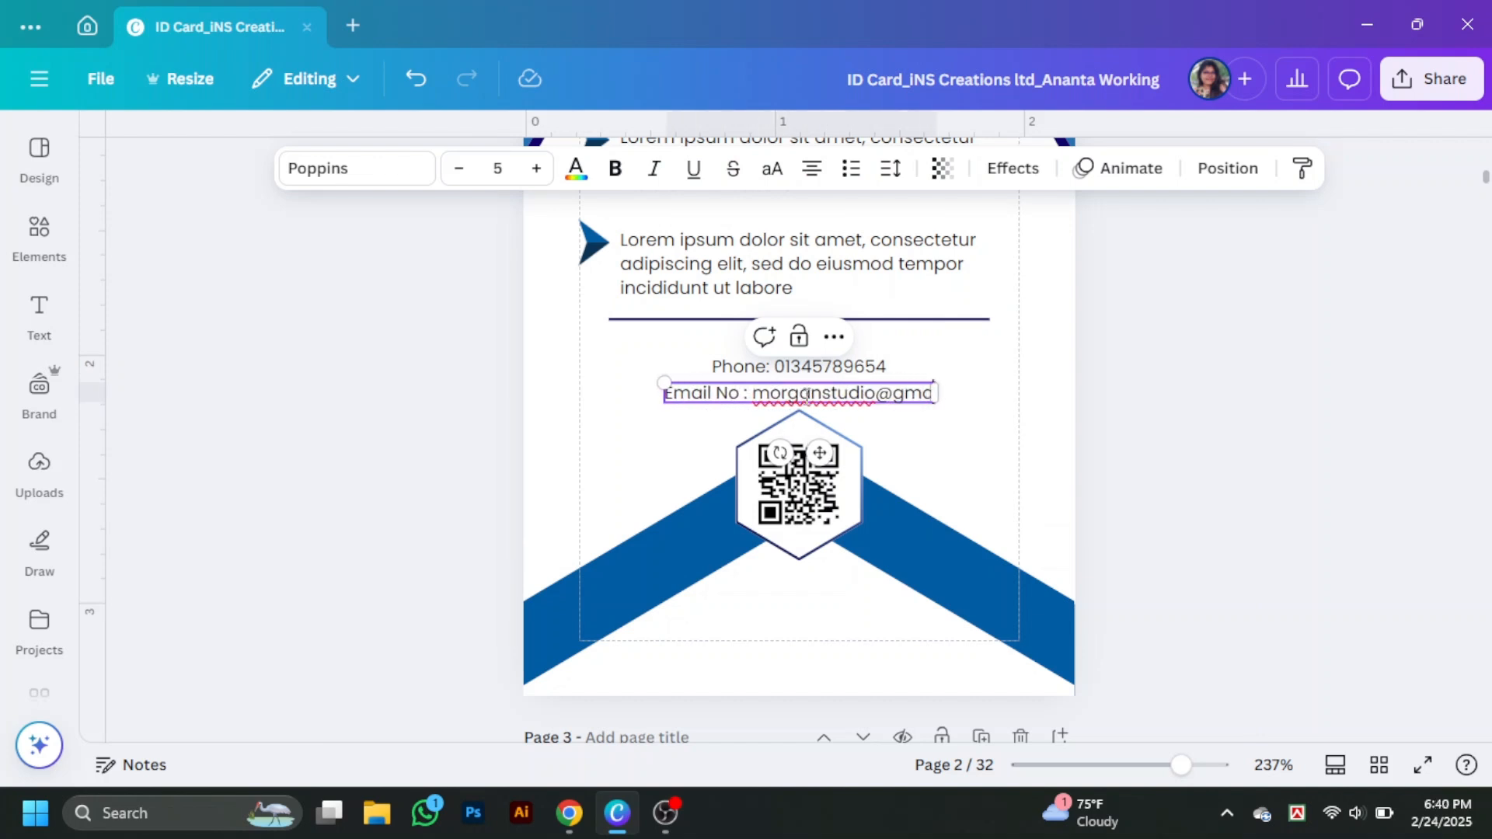
pyautogui.moveTo(1049, 401); pyautogui.dragTo(847, 365)
pyautogui.click(1228, 169)
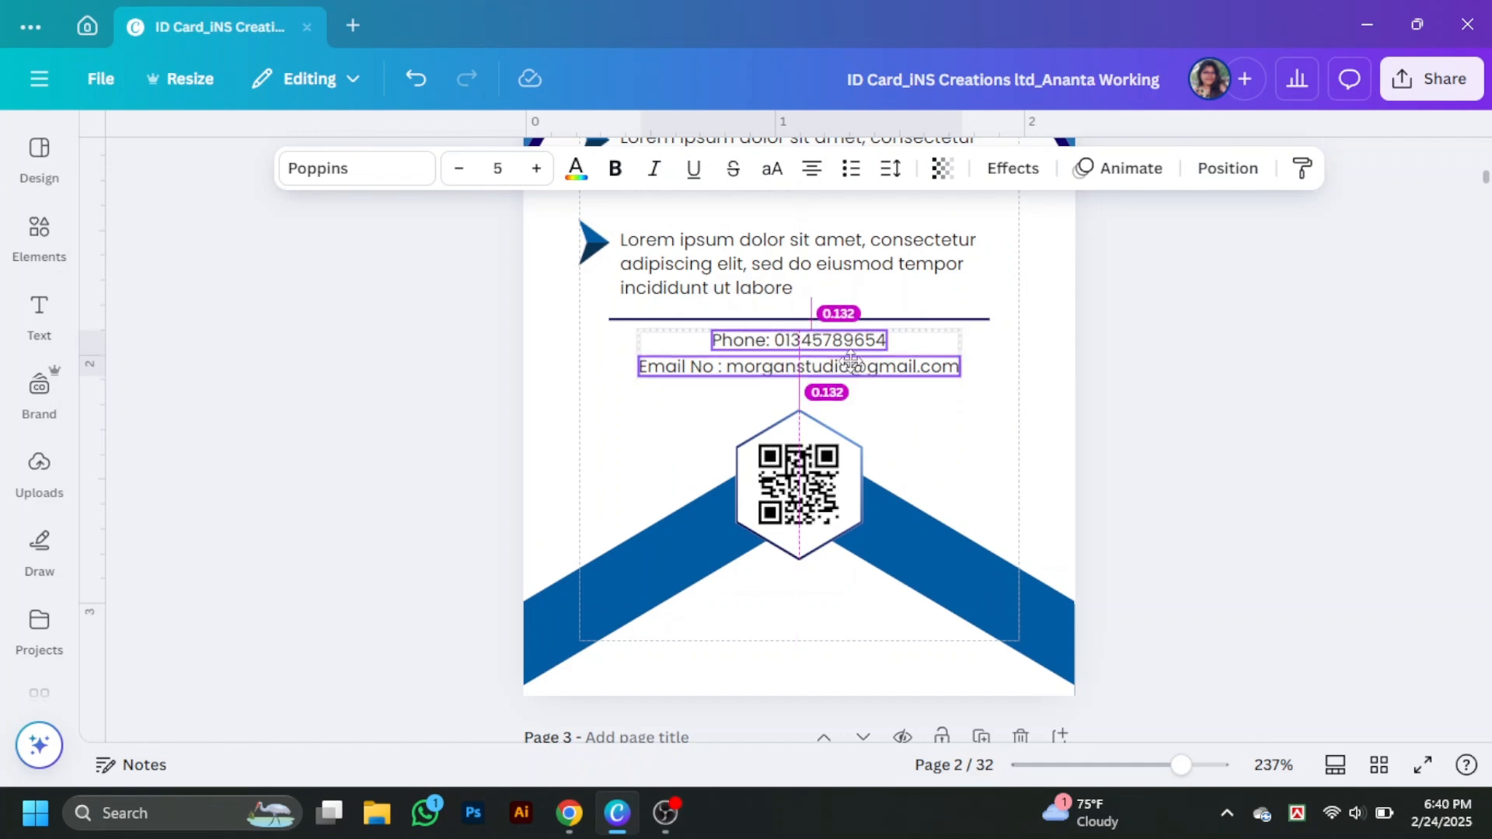
# - Reduce both Terms & Conditions paragraphs to font size 4.5
pyautogui.click(746, 280)
pyautogui.click(460, 169)
pyautogui.scroll(1, 746, 284)
pyautogui.click(753, 286)
pyautogui.click(460, 169)
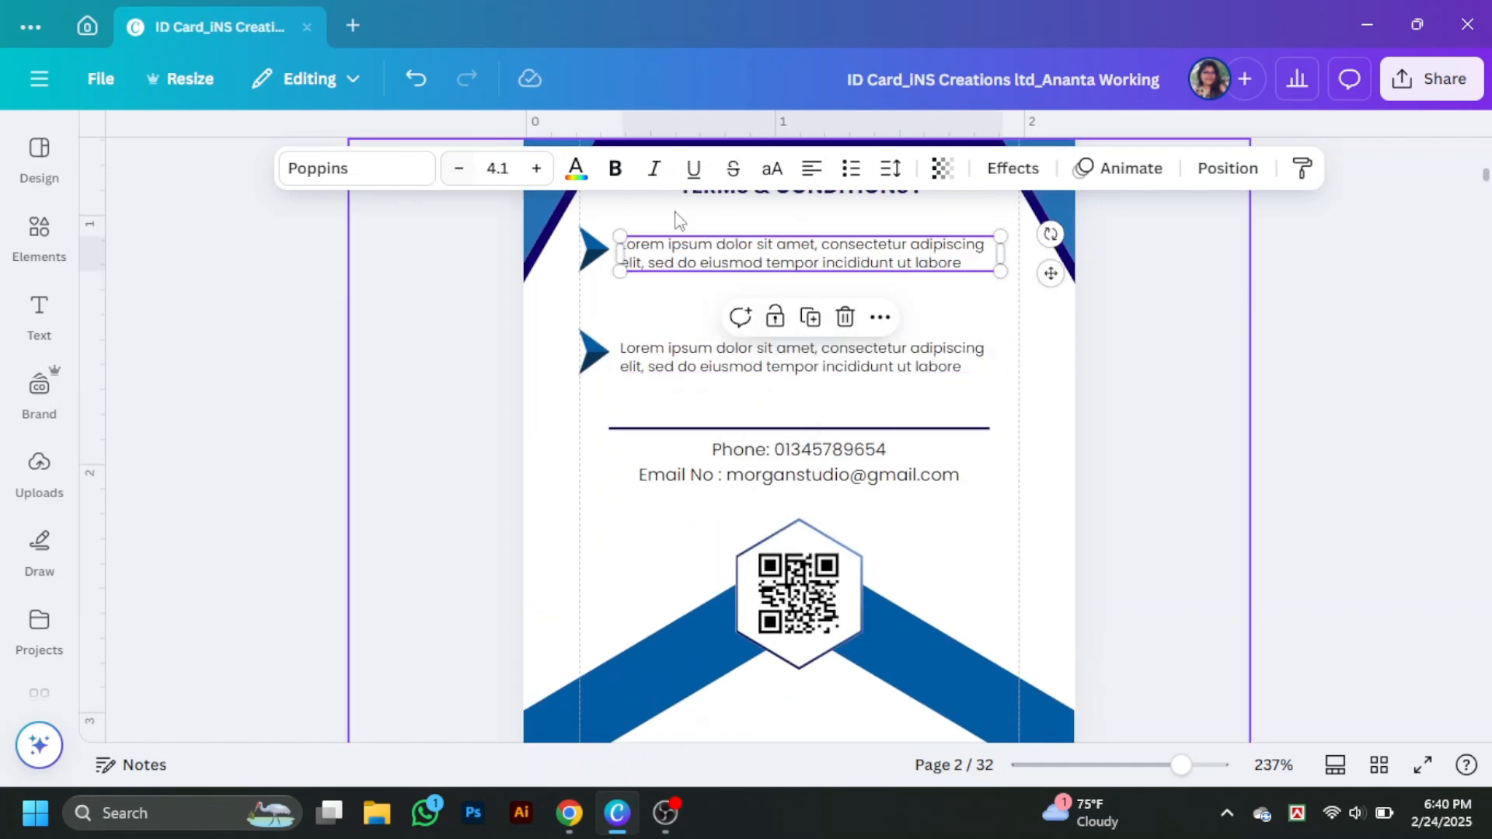
pyautogui.click(501, 171)
pyautogui.write('4.5')
pyautogui.press('Return')
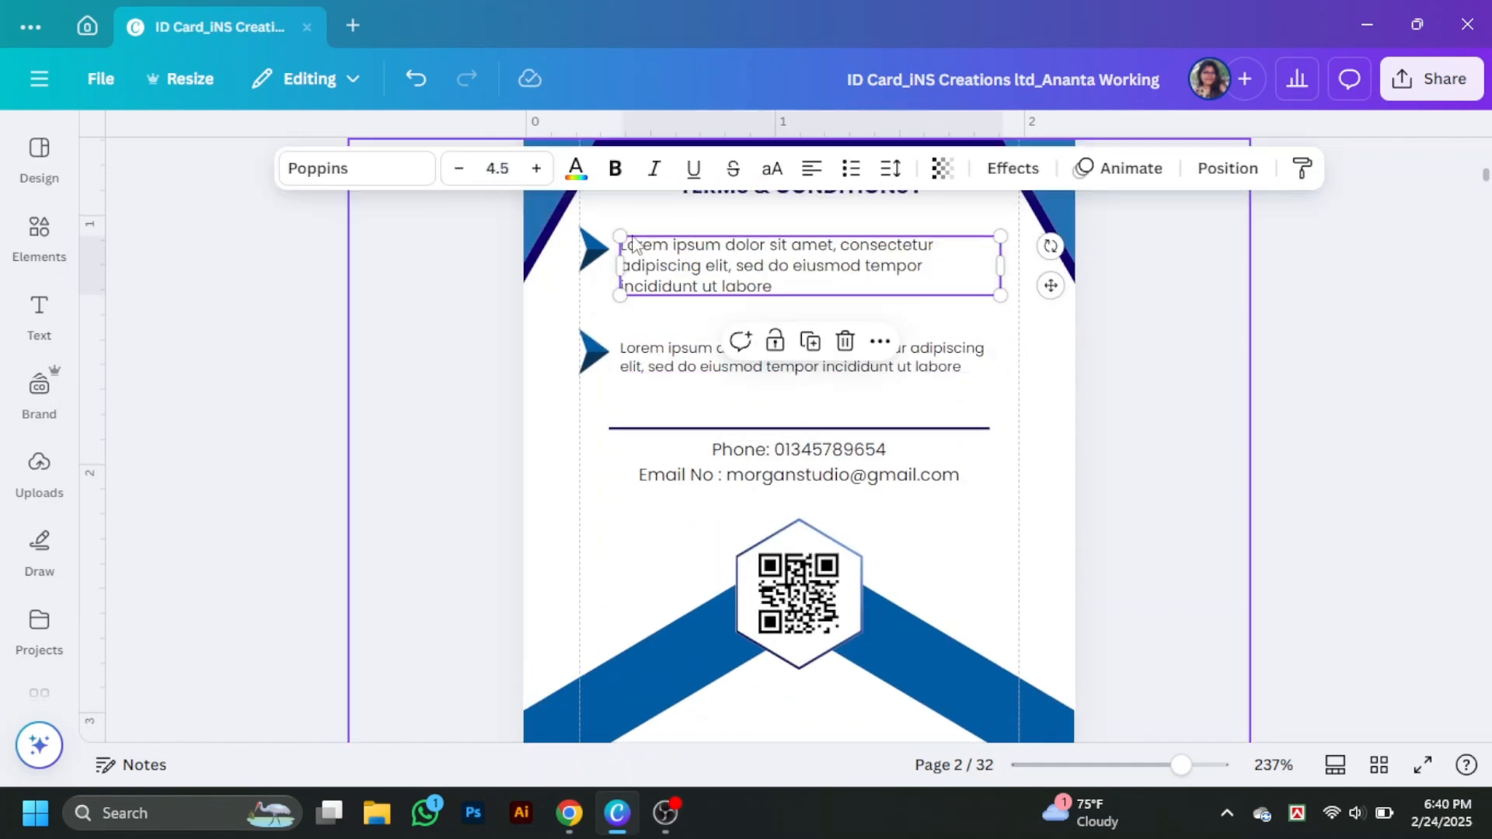
pyautogui.click(777, 357)
pyautogui.click(501, 169)
pyautogui.write('4.5')
pyautogui.press('Return')
# - Widen both Terms paragraphs so each wraps to two lines
pyautogui.scroll(2, 1292, 390)
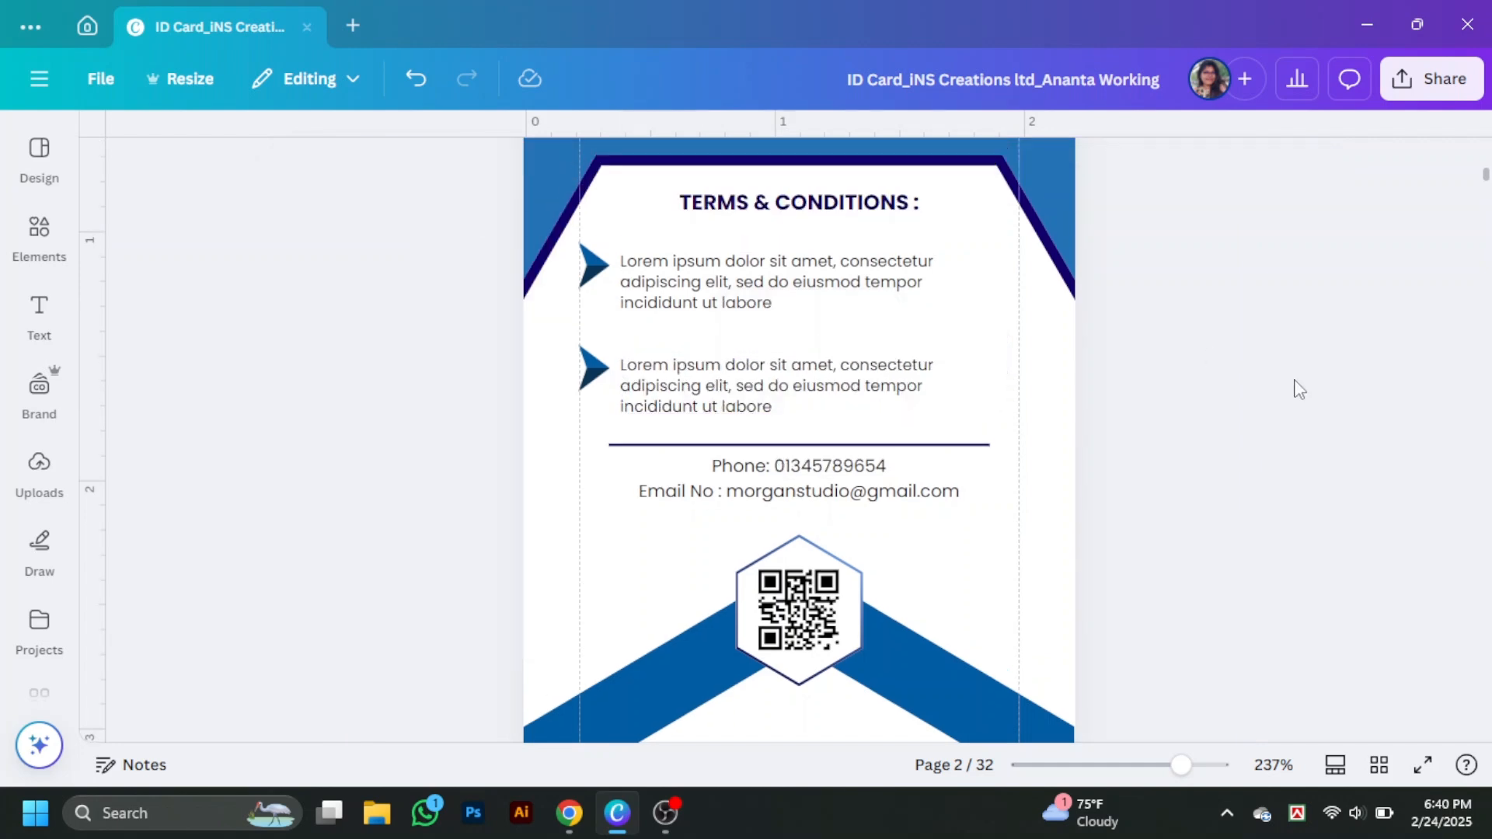
pyautogui.click(996, 374)
pyautogui.moveTo(996, 375); pyautogui.dragTo(1034, 374)
pyautogui.click(997, 477)
pyautogui.moveTo(997, 477); pyautogui.dragTo(1023, 471)
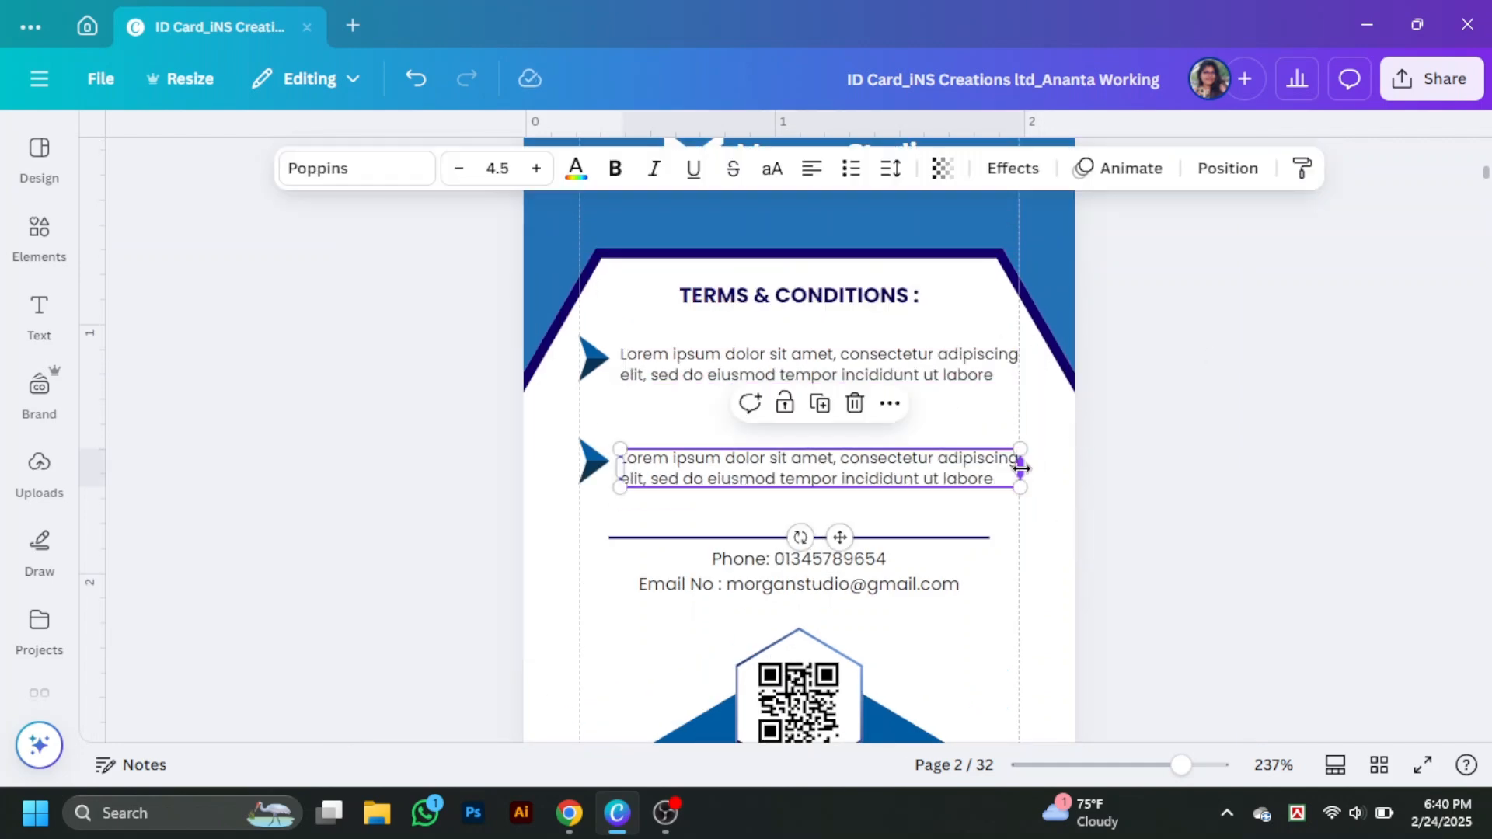
pyautogui.click(1335, 495)
pyautogui.scroll(-2, 1335, 495)
pyautogui.scroll(-3, 1322, 444)
pyautogui.scroll(1, 1087, 412)
# - Make the phone and email text navy and move the contact lines down slightly
pyautogui.click(819, 372)
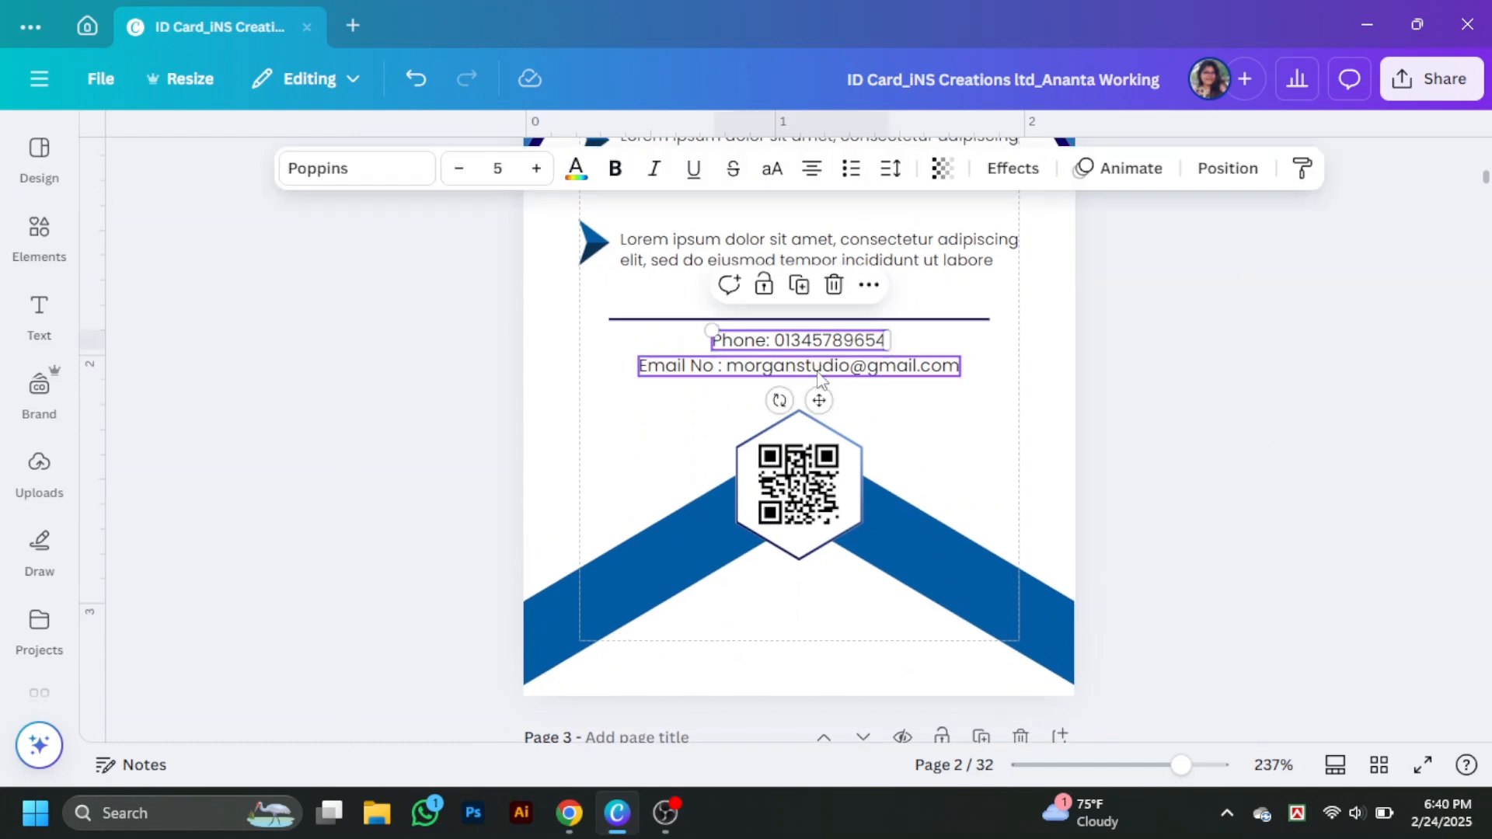
pyautogui.click(578, 180)
pyautogui.click(290, 456)
pyautogui.moveTo(854, 359); pyautogui.dragTo(854, 371)
pyautogui.click(1189, 485)
pyautogui.scroll(-4, 1189, 486)
pyautogui.scroll(4, 1288, 535)
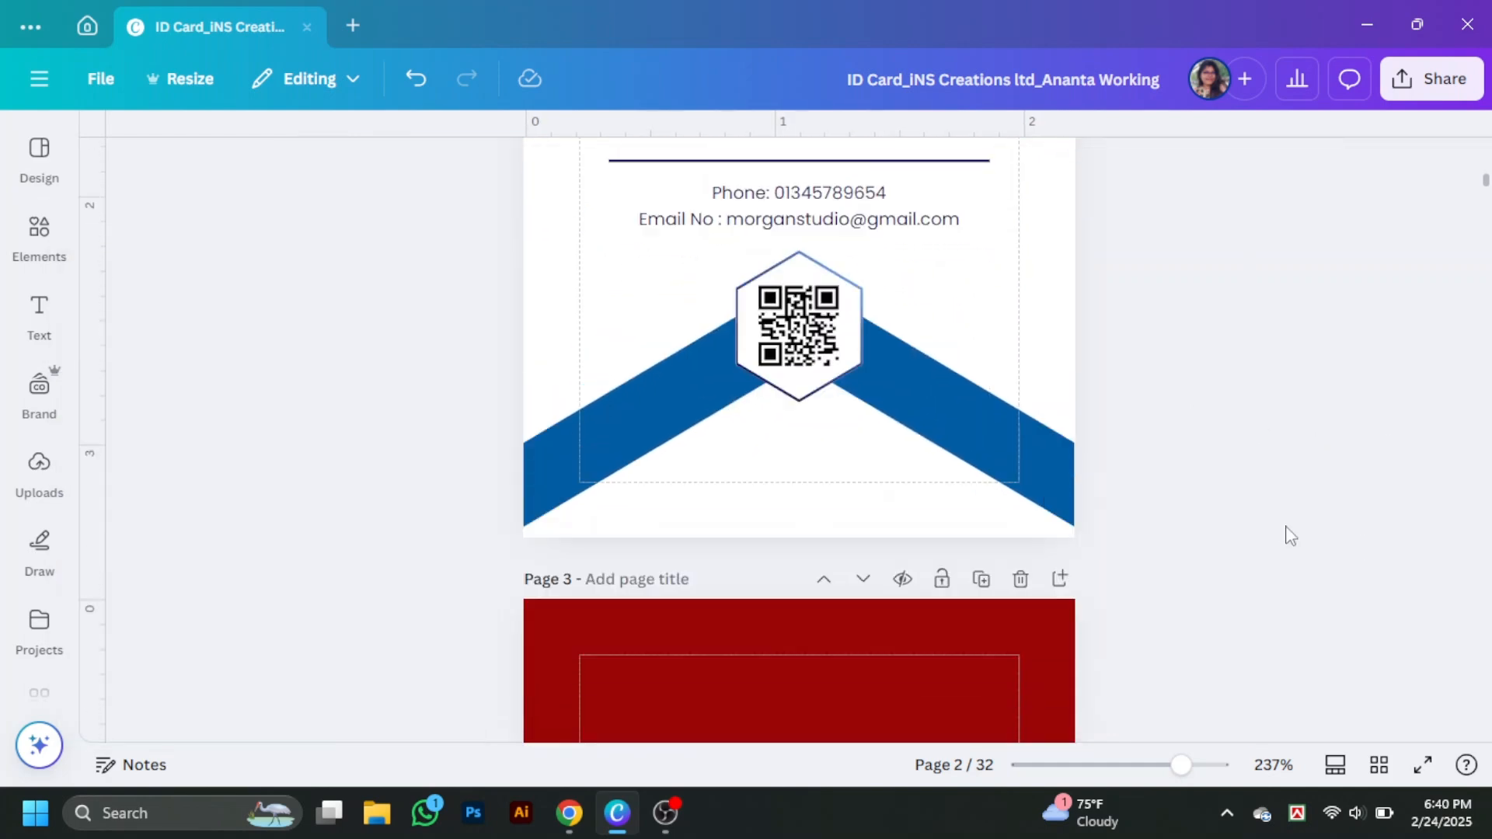
pyautogui.scroll(-2, 1288, 536)
# - Move the QR hexagon group slightly lower, trying a blue hexagon fill and undoing it
pyautogui.scroll(4, 1365, 521)
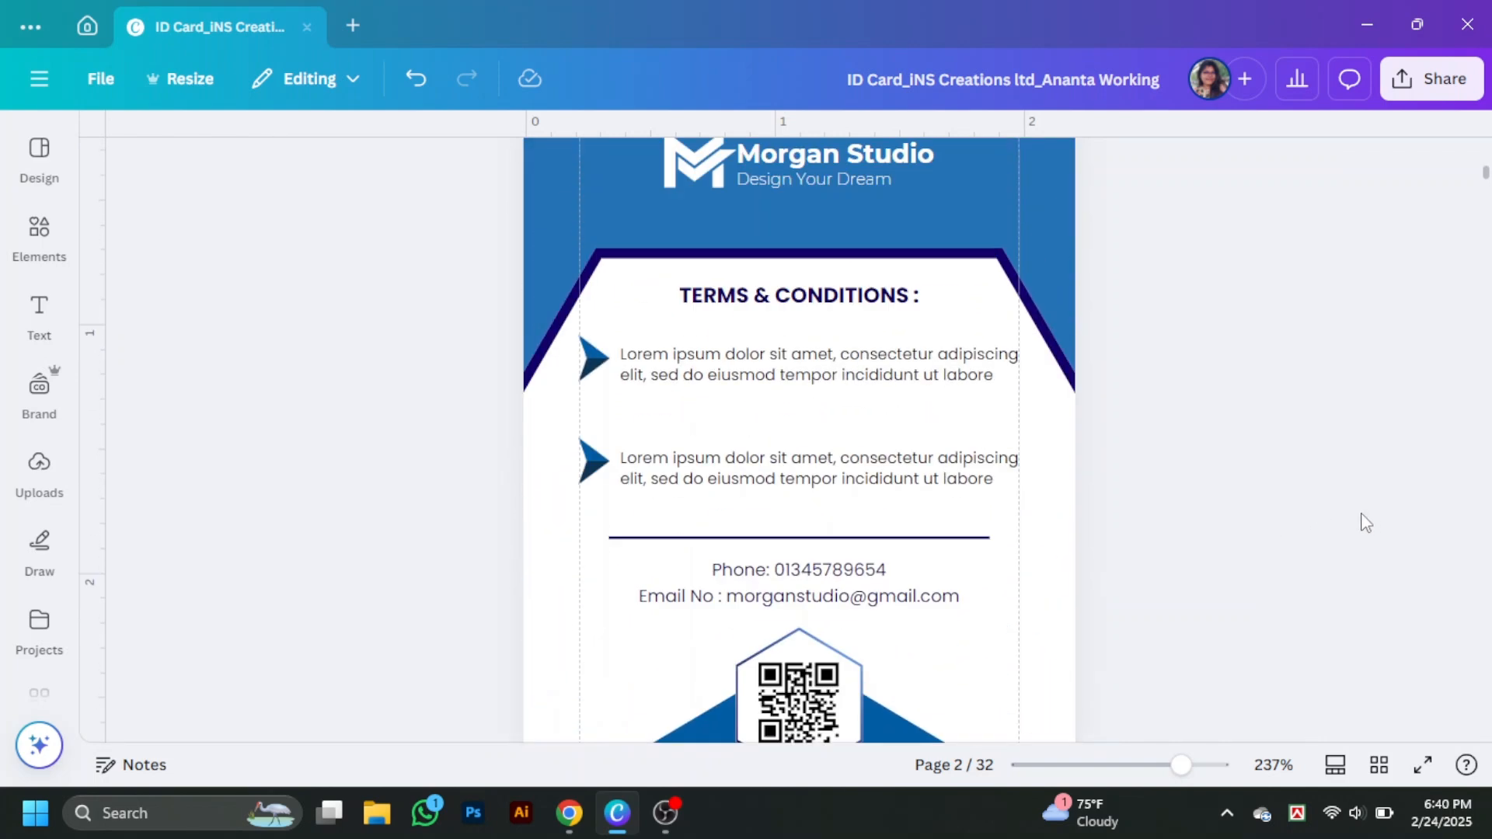
pyautogui.scroll(-3, 1381, 708)
pyautogui.click(806, 534)
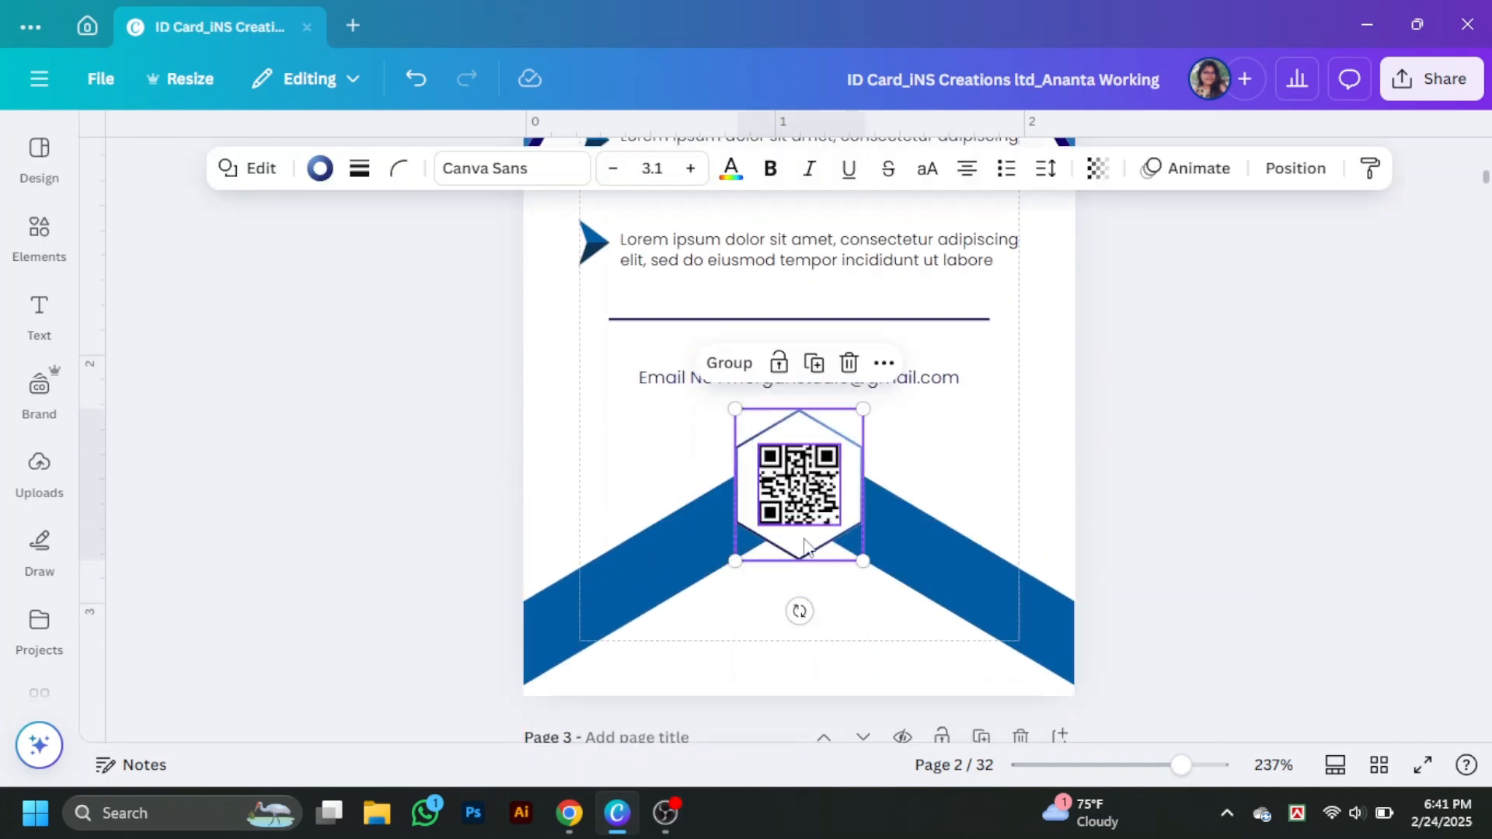
pyautogui.moveTo(807, 535); pyautogui.dragTo(807, 564)
pyautogui.click(1253, 521)
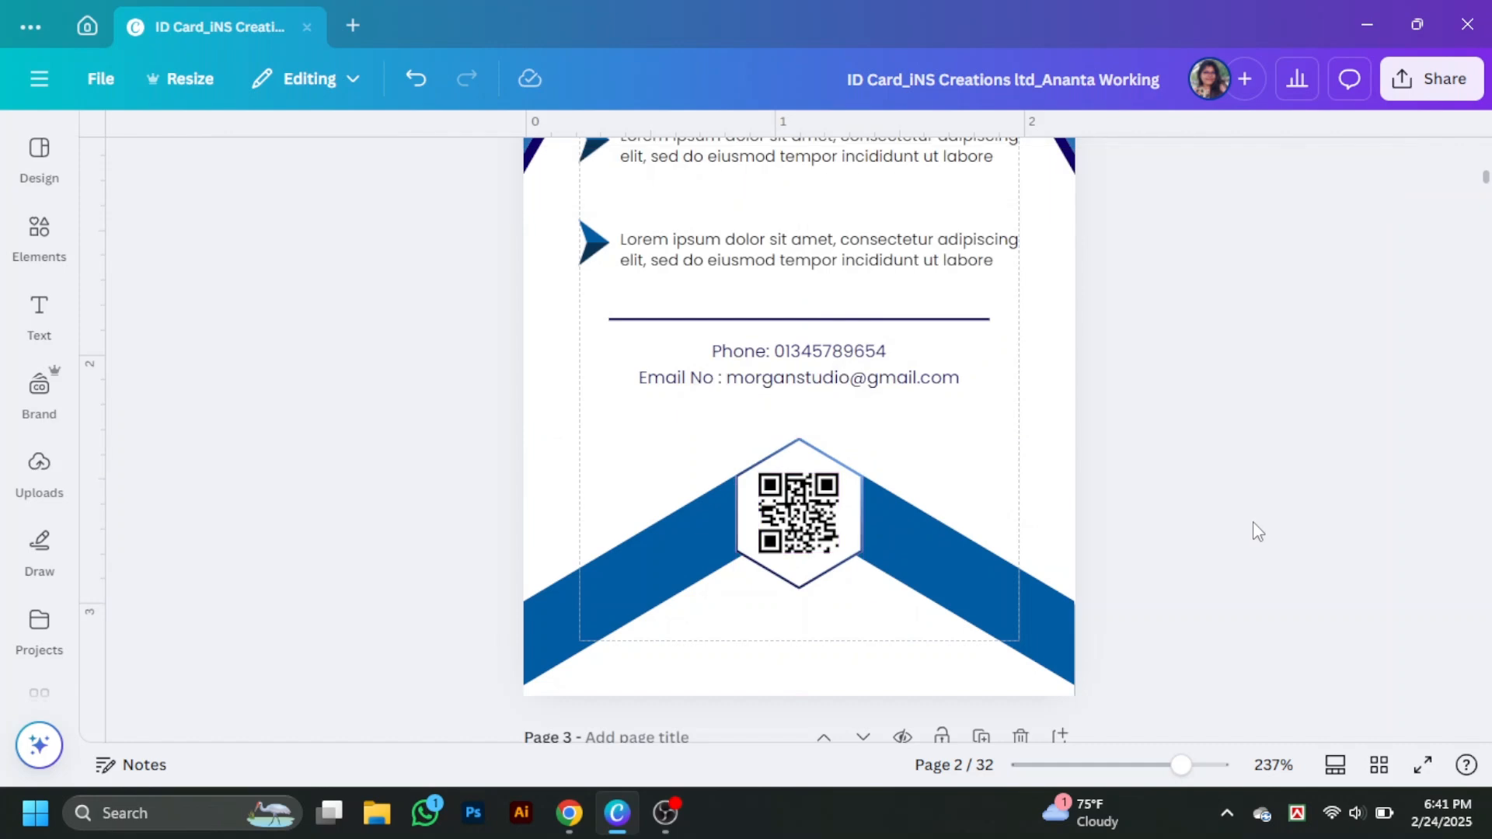
pyautogui.click(823, 571)
pyautogui.click(300, 167)
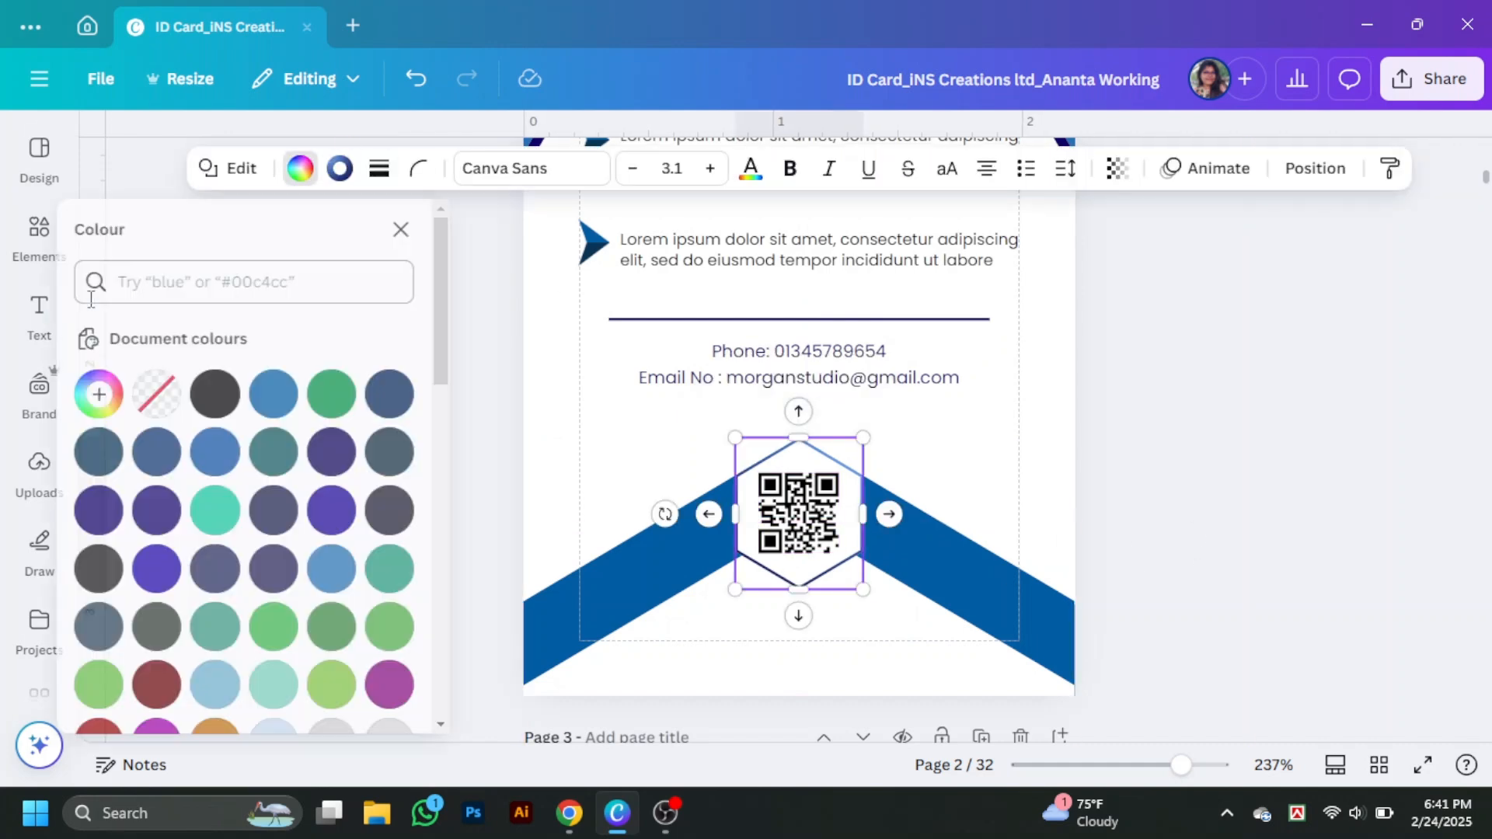
pyautogui.click(352, 568)
pyautogui.hotkey('ctrl', 'z')
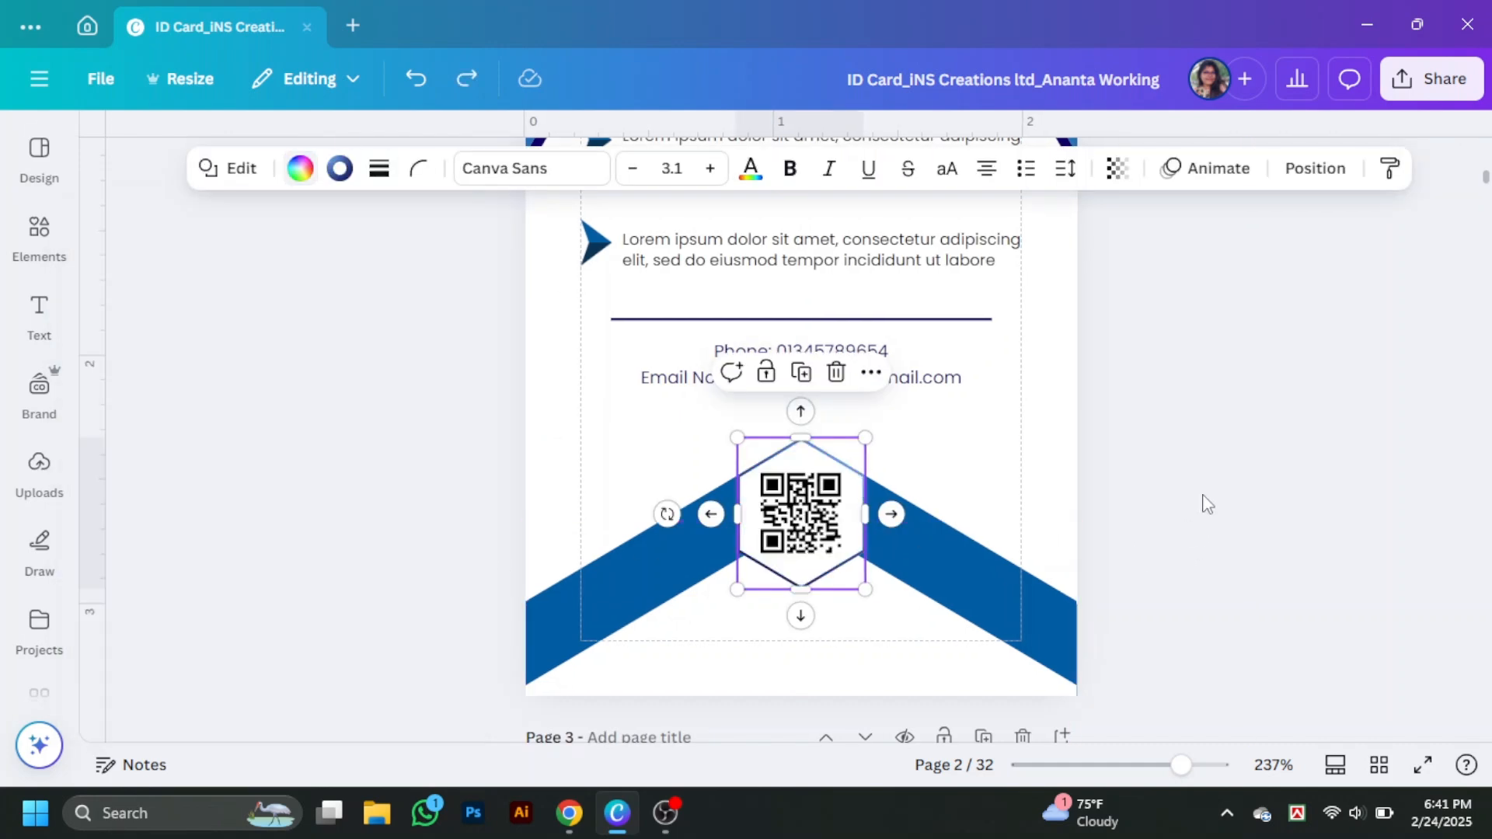
pyautogui.click(1339, 559)
# - Present the design full screen starting from the card's front page
pyautogui.scroll(3, 1348, 564)
pyautogui.click(1422, 765)
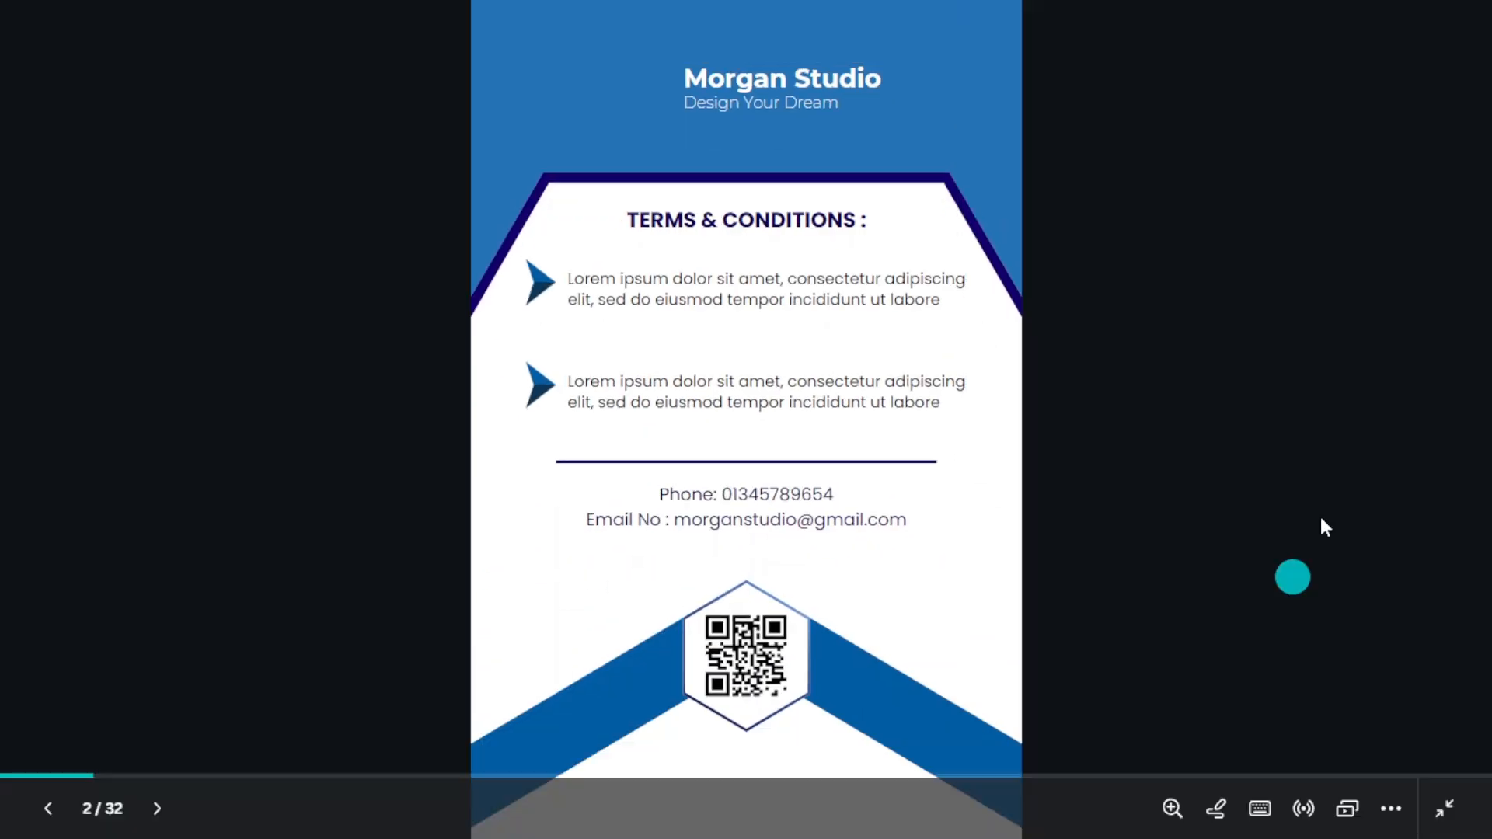
pyautogui.press('Left')
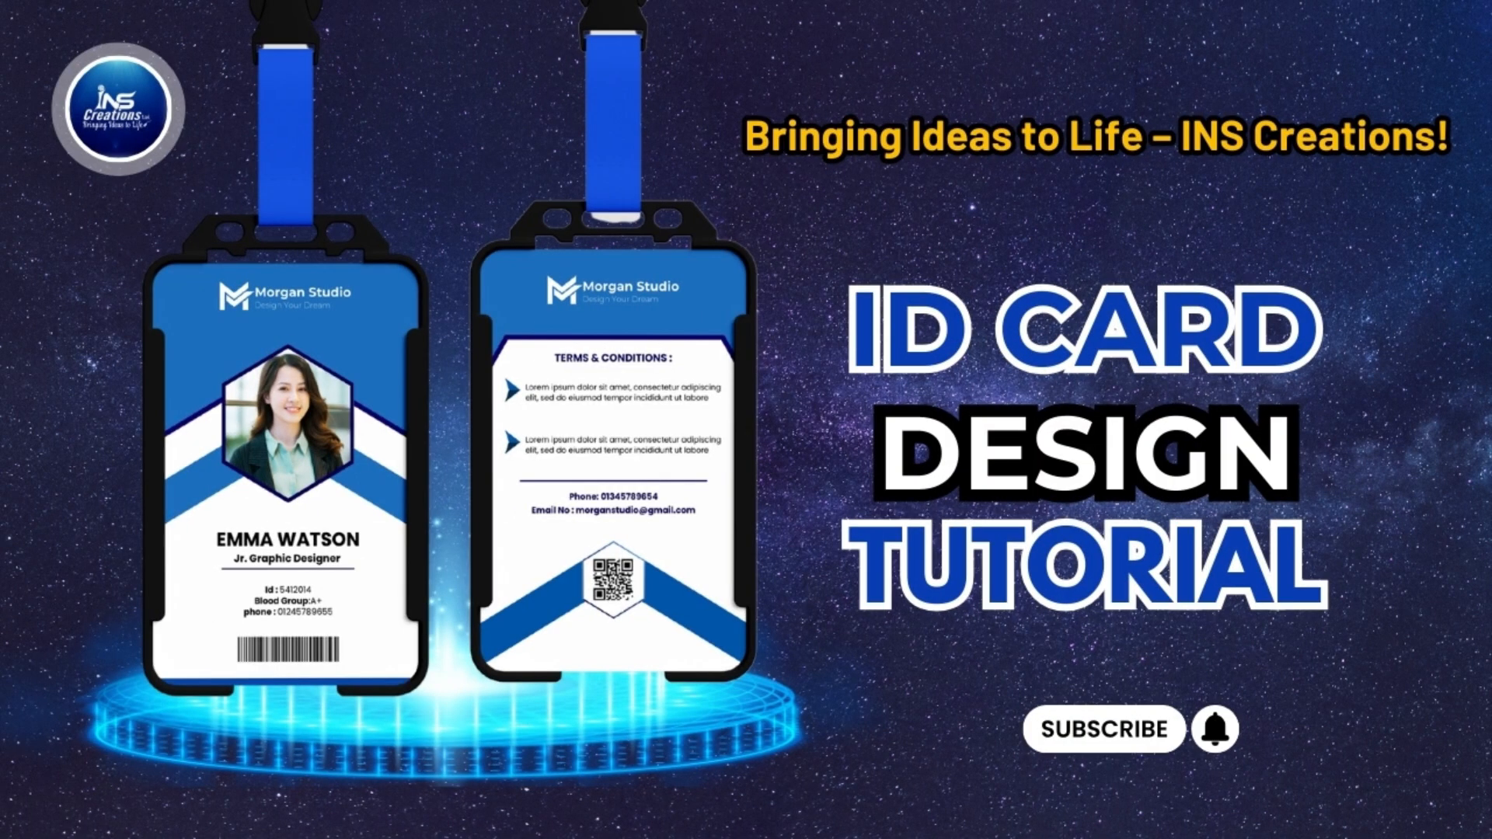